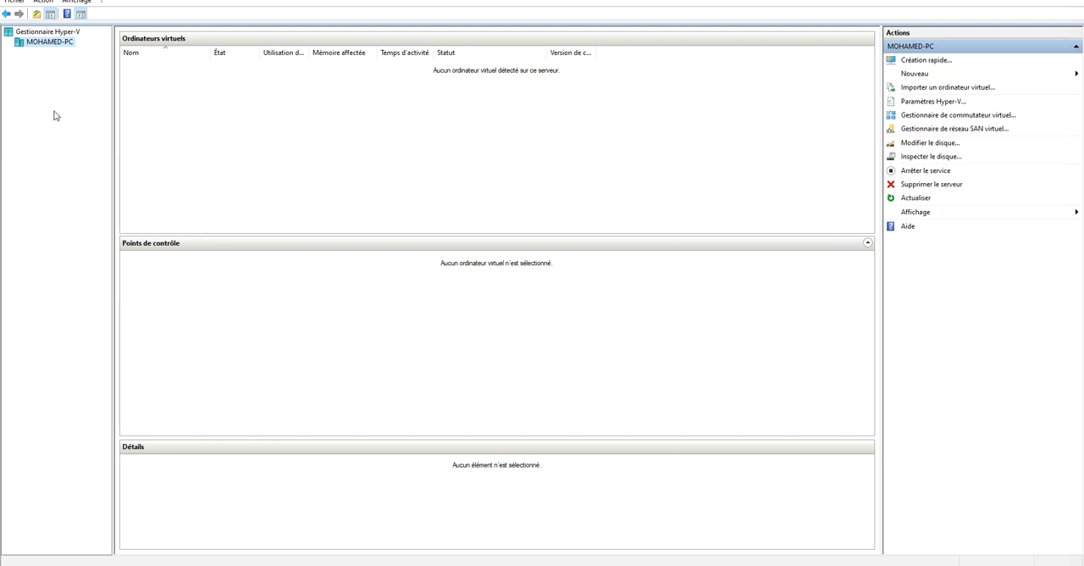
click(83, 3)
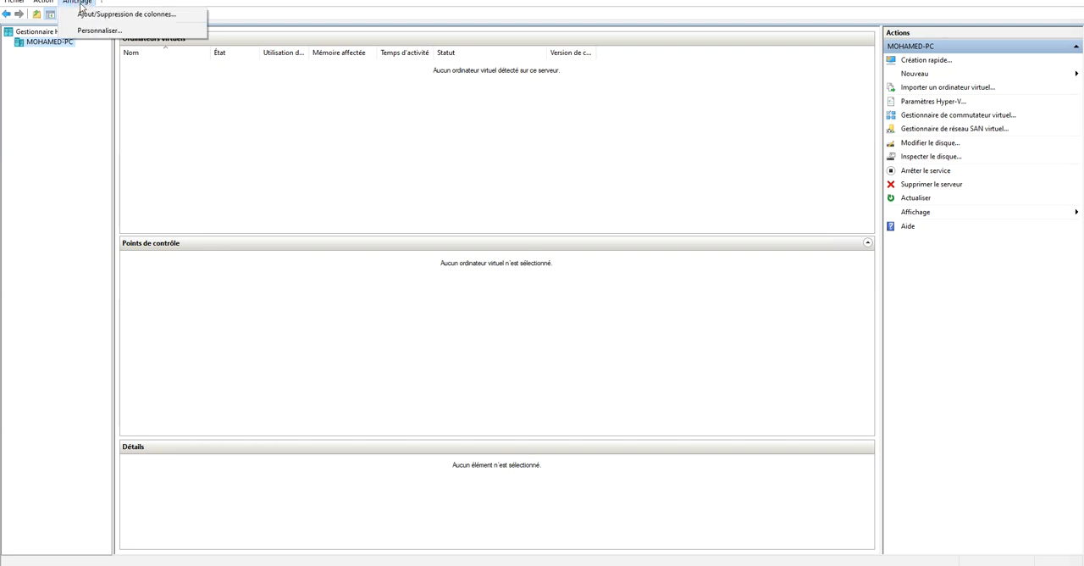
click(47, 5)
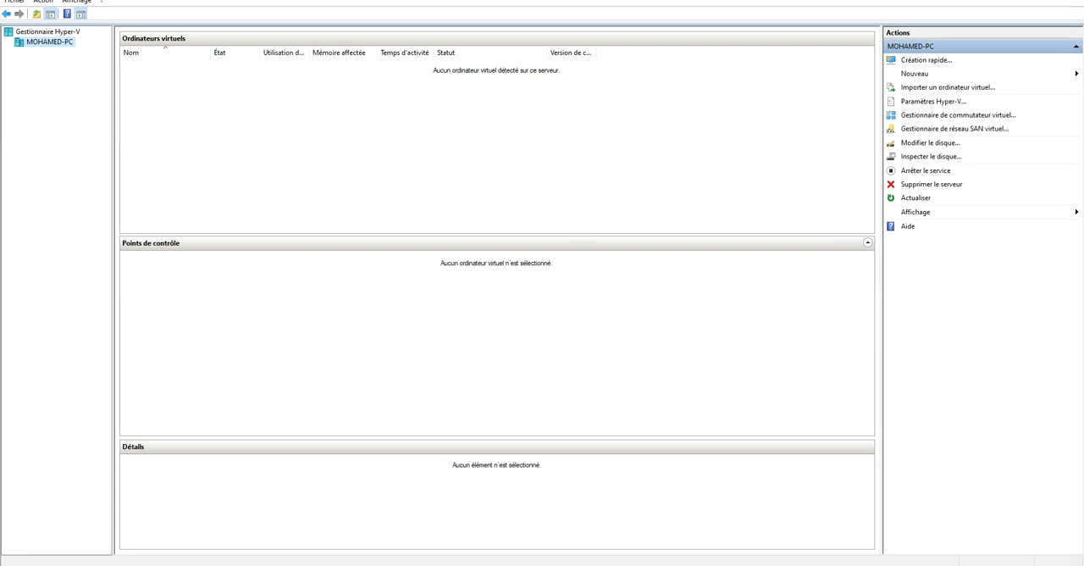
Find and open the Windows dialog for turning features on or off (Activer ou désactiver des fonctionnalités Windows)
key(super)
text(activer)
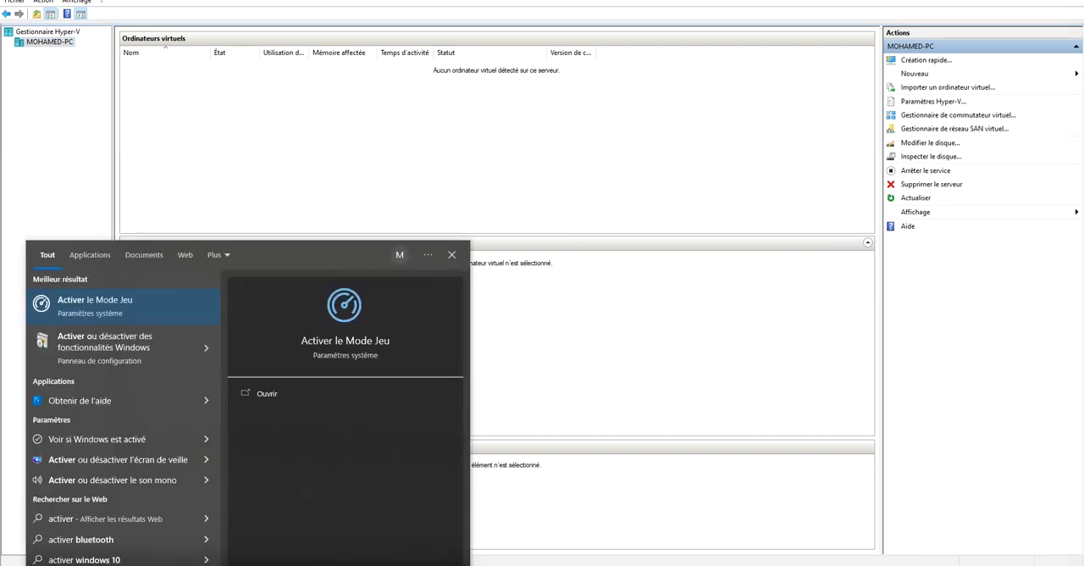
text( ou)
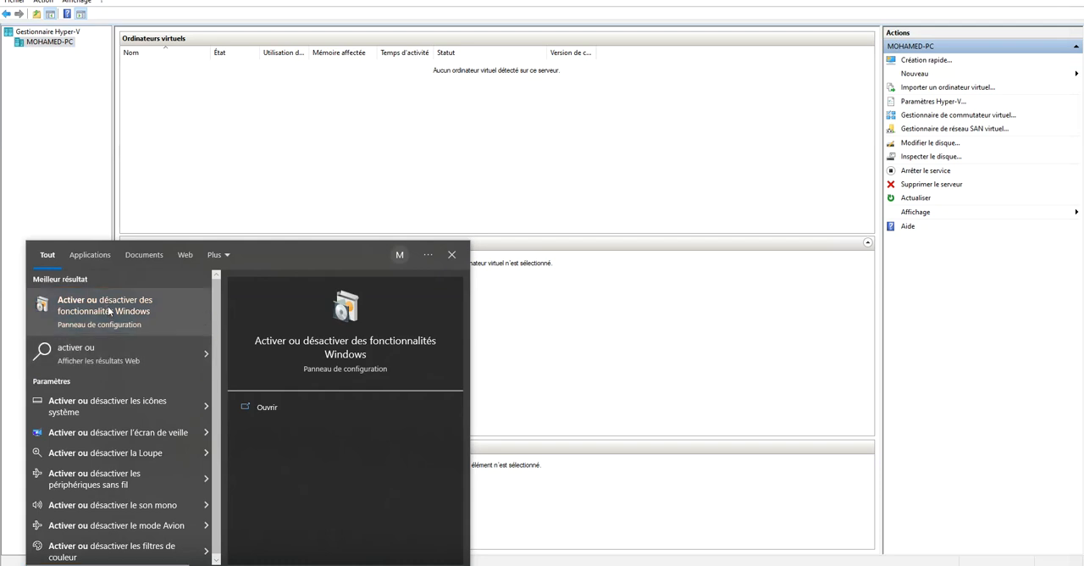
click(109, 310)
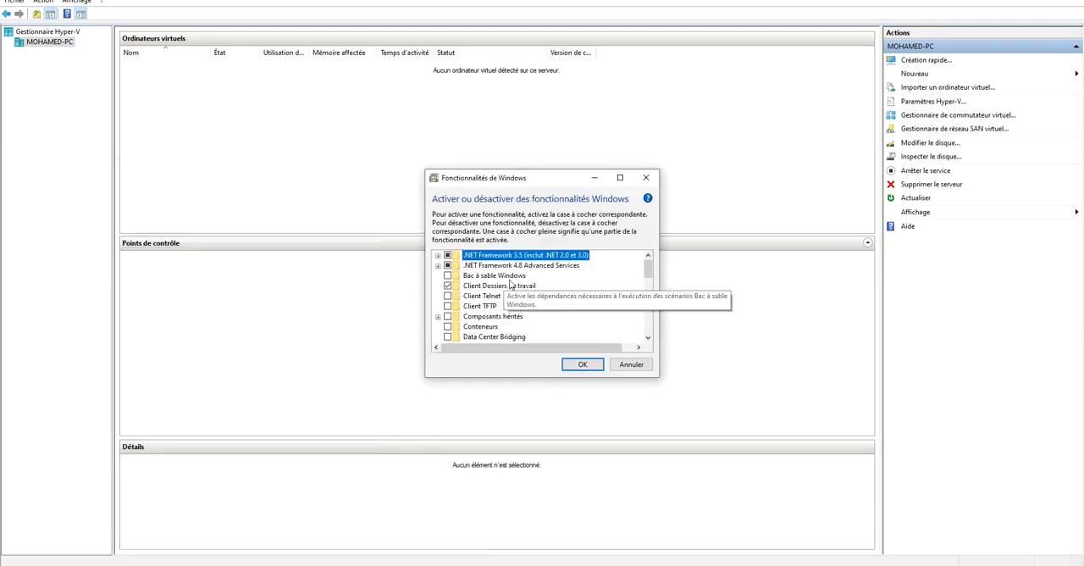
Expand the Hyper-V feature with its management tools and platform entries, check which components are enabled, and close the dialog without changes
scroll(513, 288, down, 2)
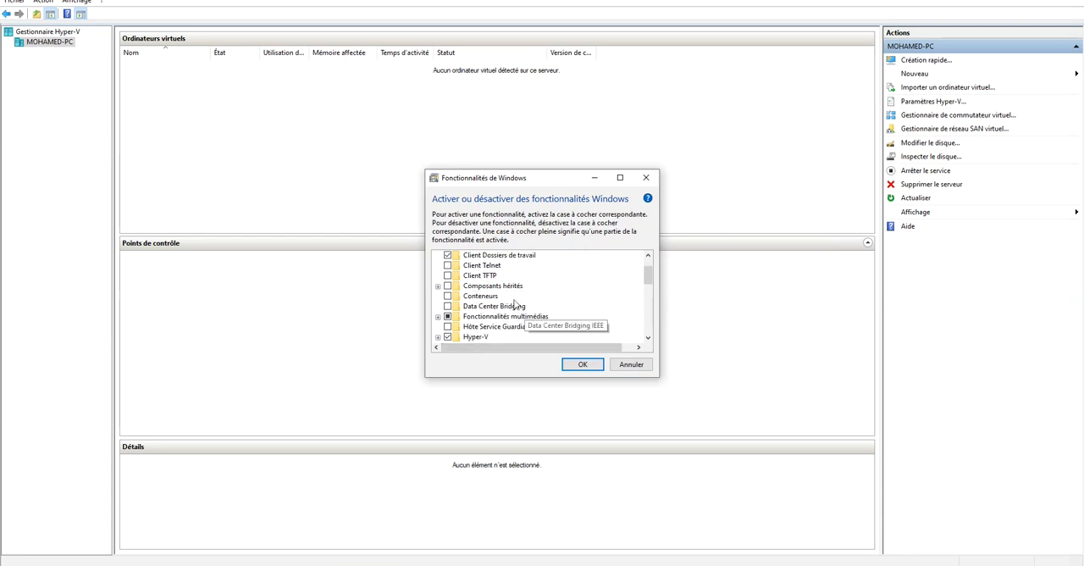
scroll(523, 296, down, 1)
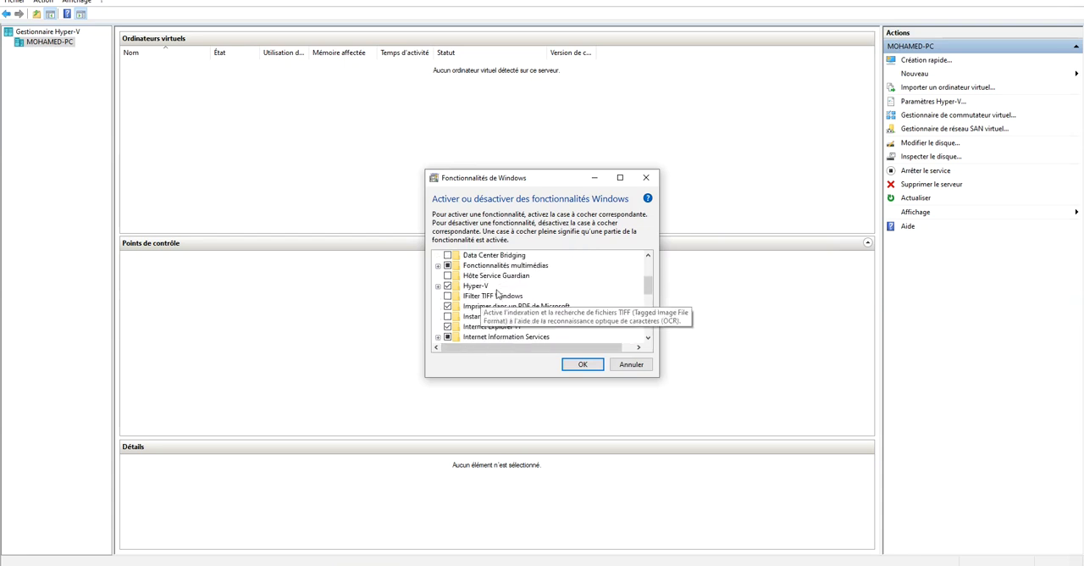
click(437, 286)
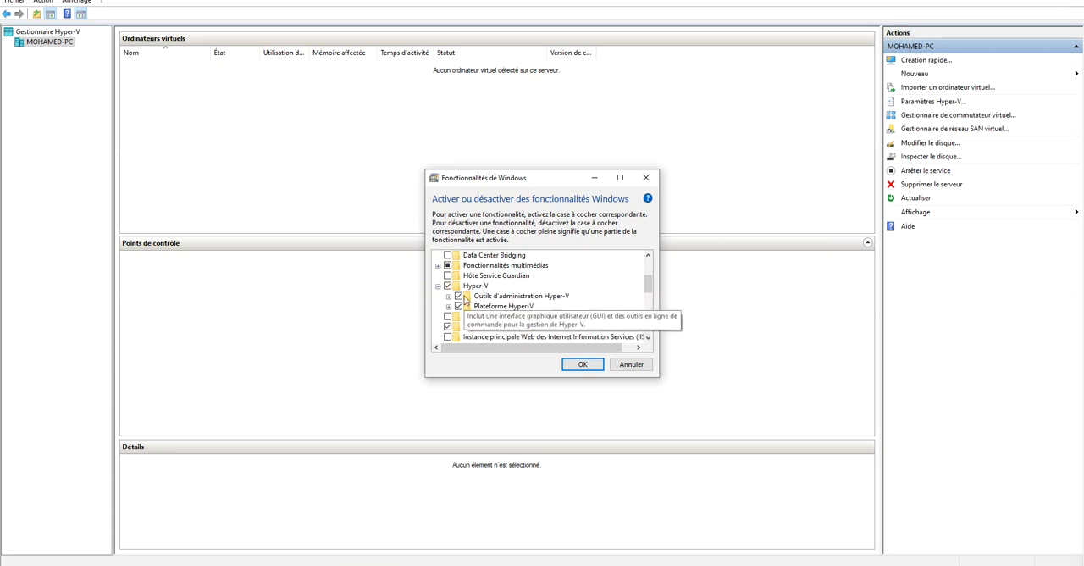
click(448, 296)
click(448, 326)
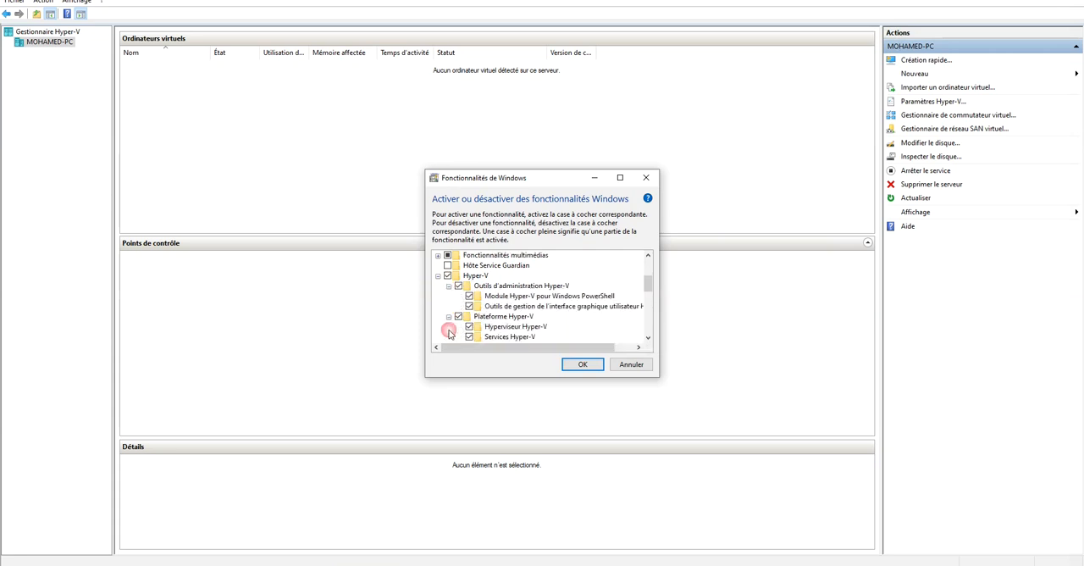
scroll(525, 292, down, 1)
scroll(525, 292, up, 1)
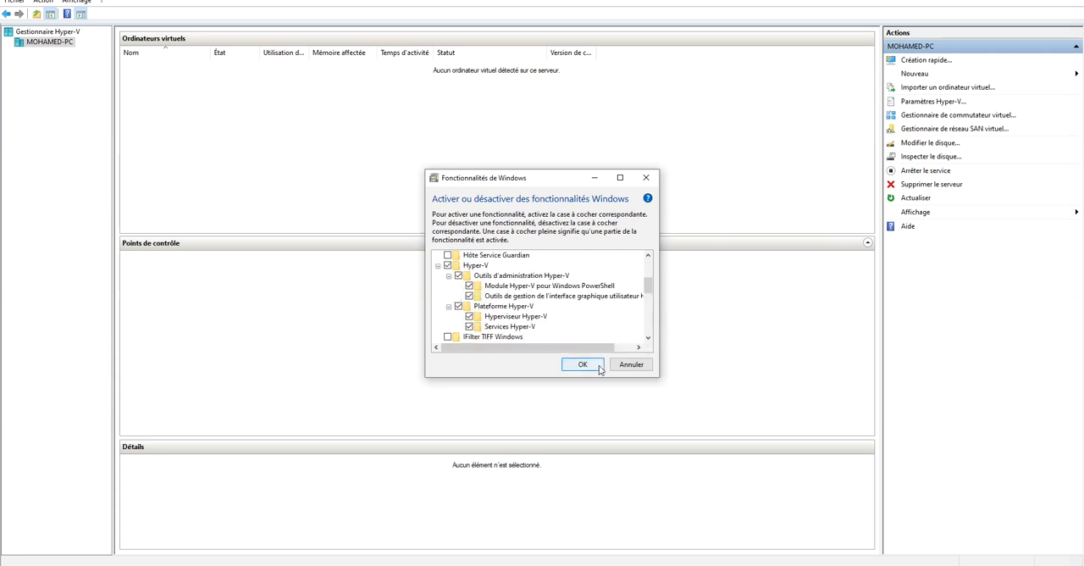
click(652, 178)
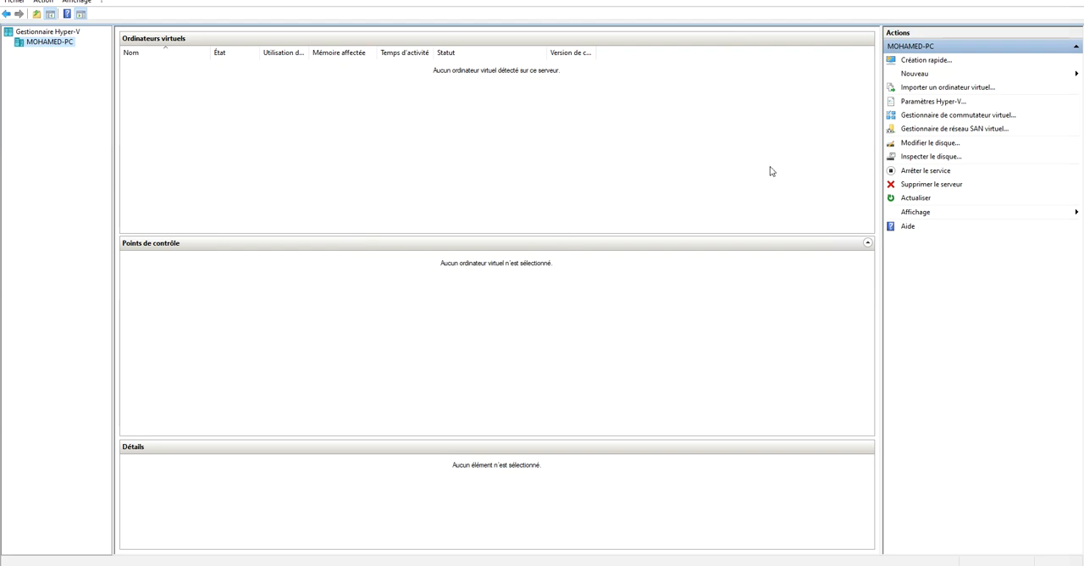
click(127, 565)
text(hy)
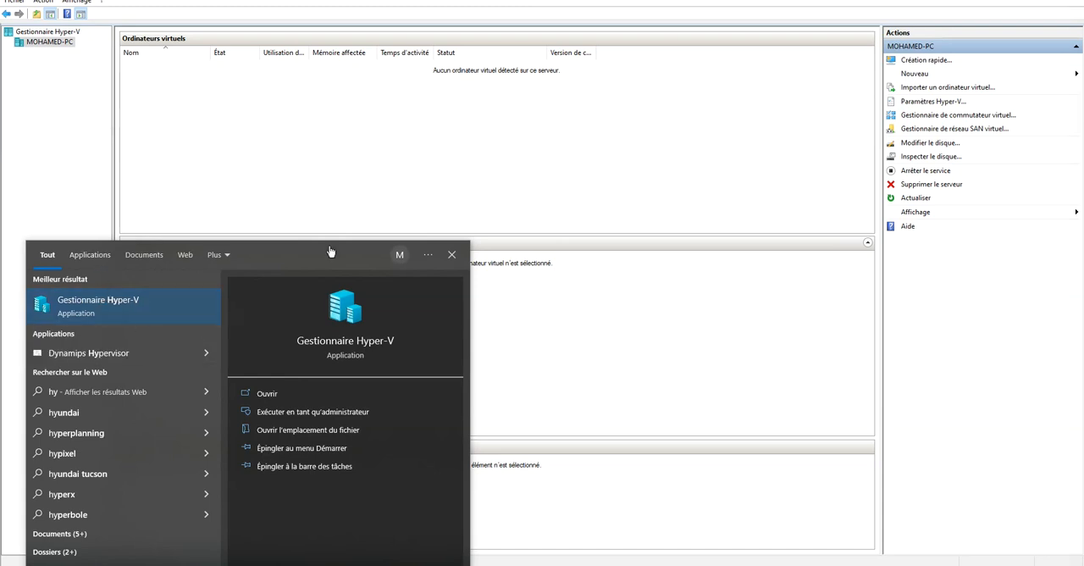
click(212, 564)
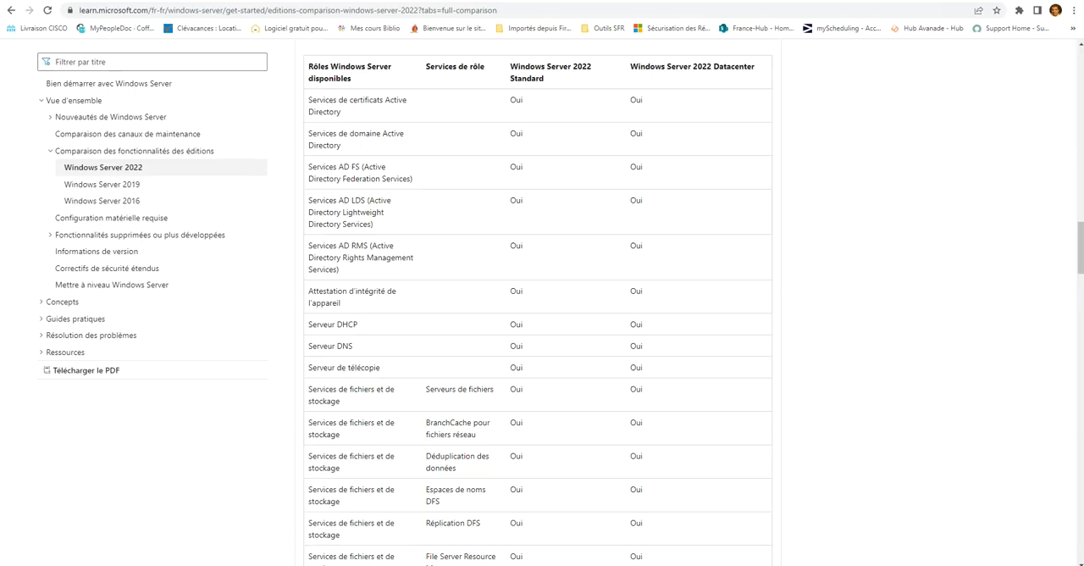
Find Gestionnaire Hyper-V in the Windows search and launch it as administrator
key(super)
text(hyper)
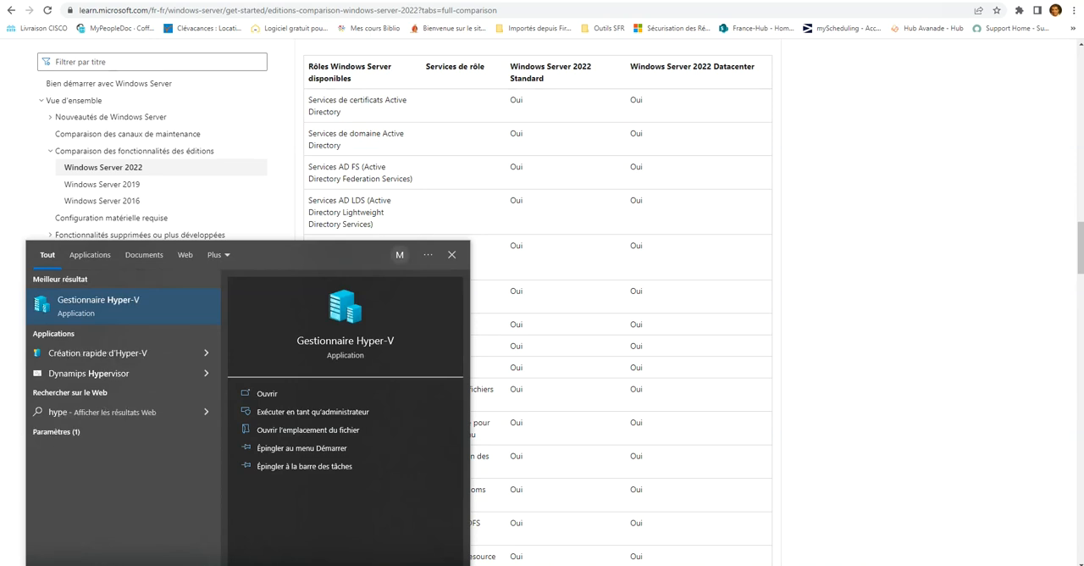
right_click(78, 301)
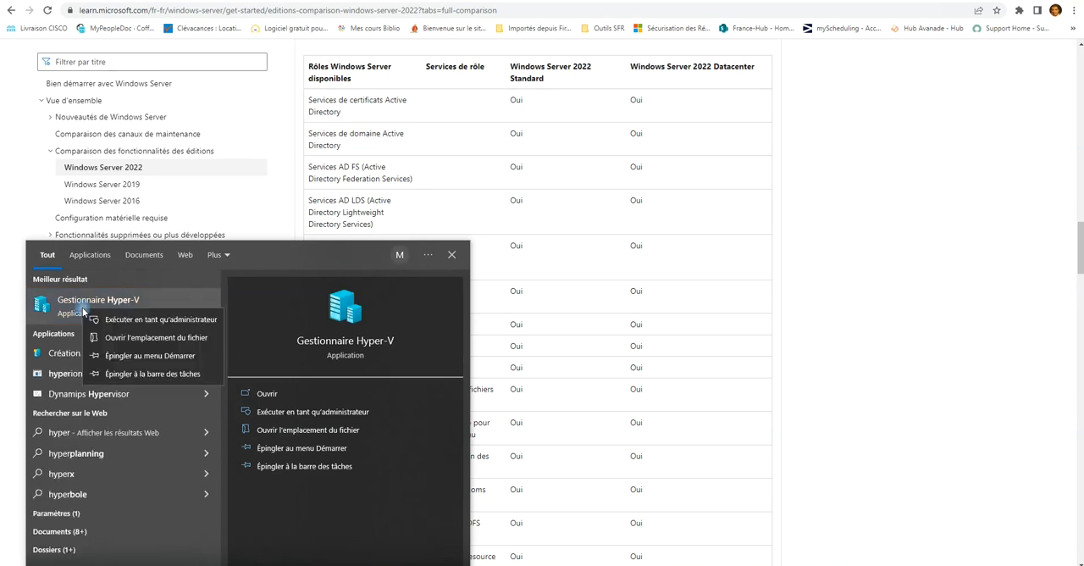
click(156, 322)
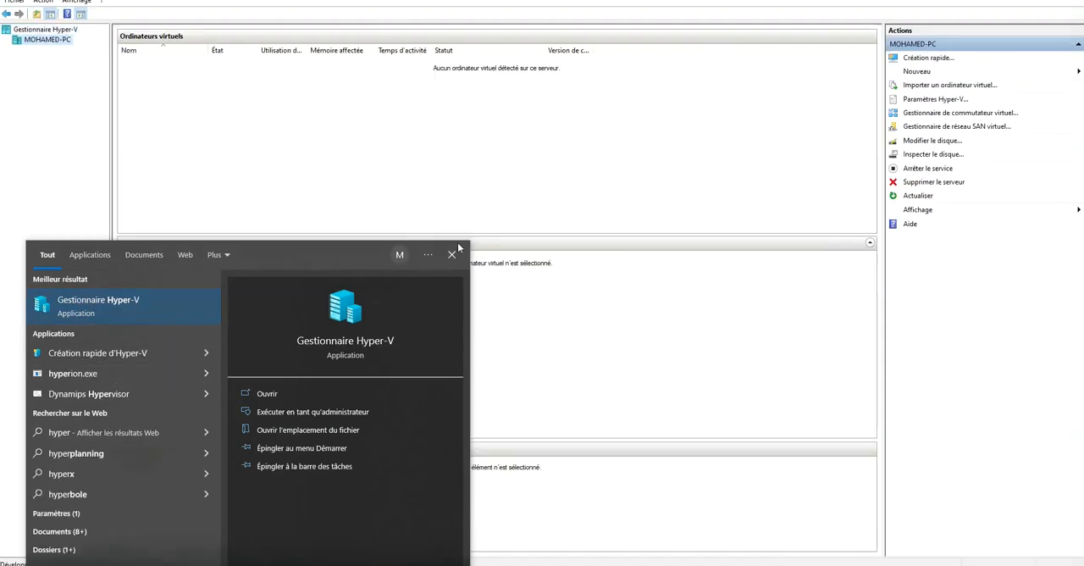
click(561, 159)
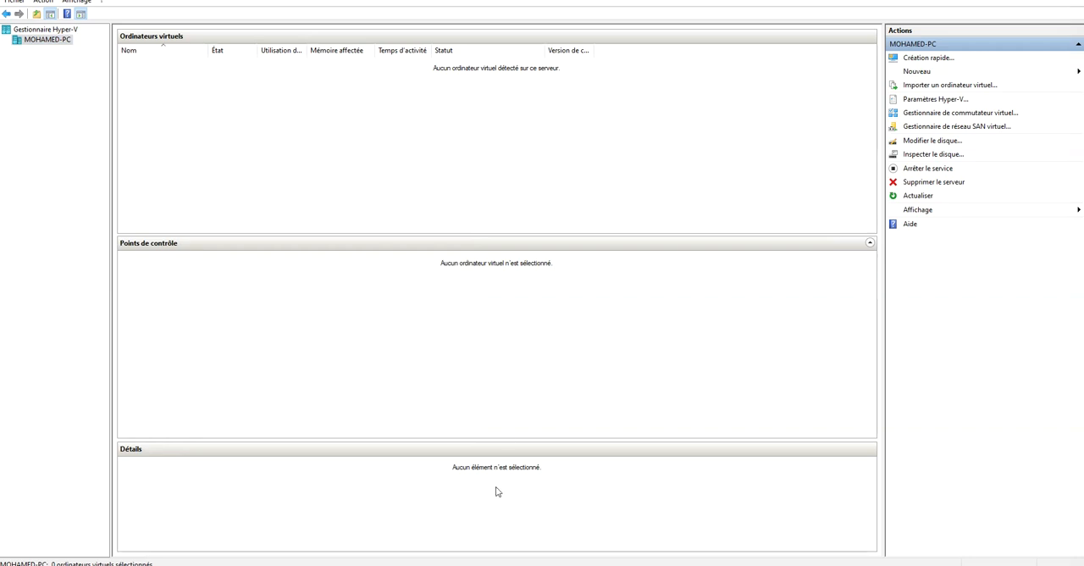
Switch to the Command Prompt and examine the bcdedit commands and the hypervisorlaunchtype setting in their output
click(558, 564)
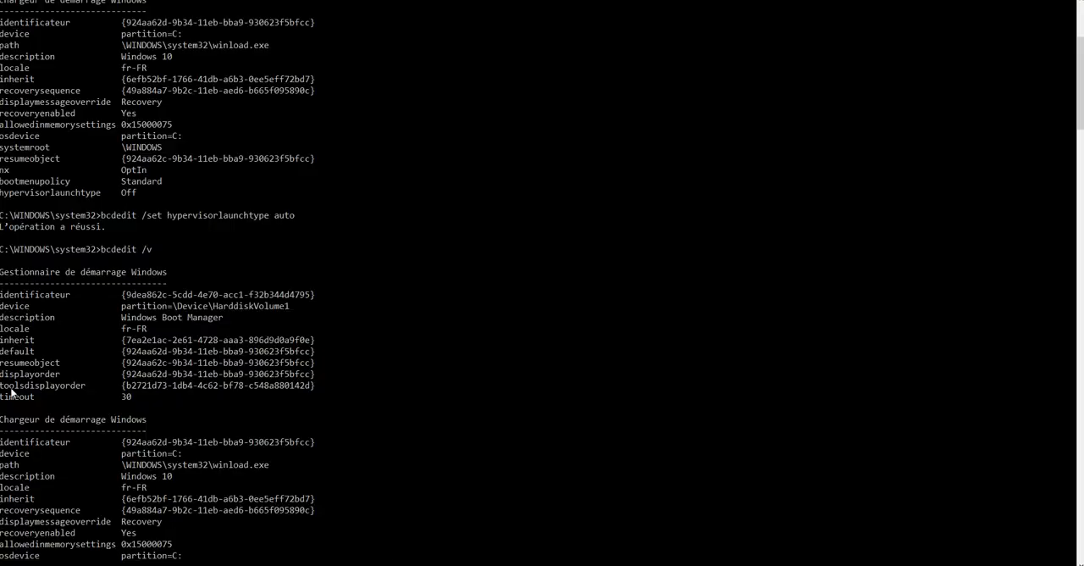
scroll(111, 415, down, 5)
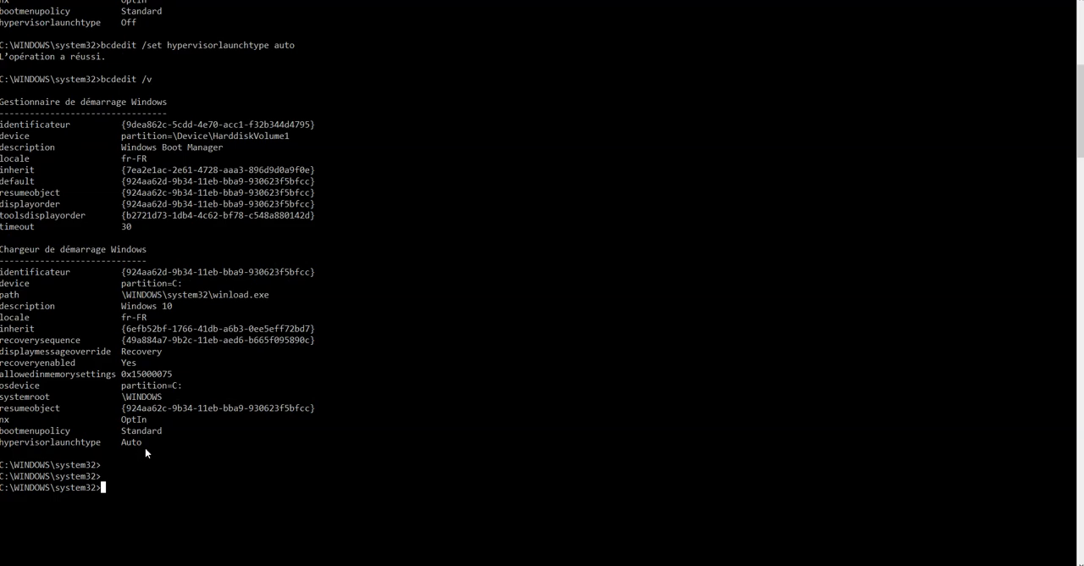
scroll(108, 343, up, 3)
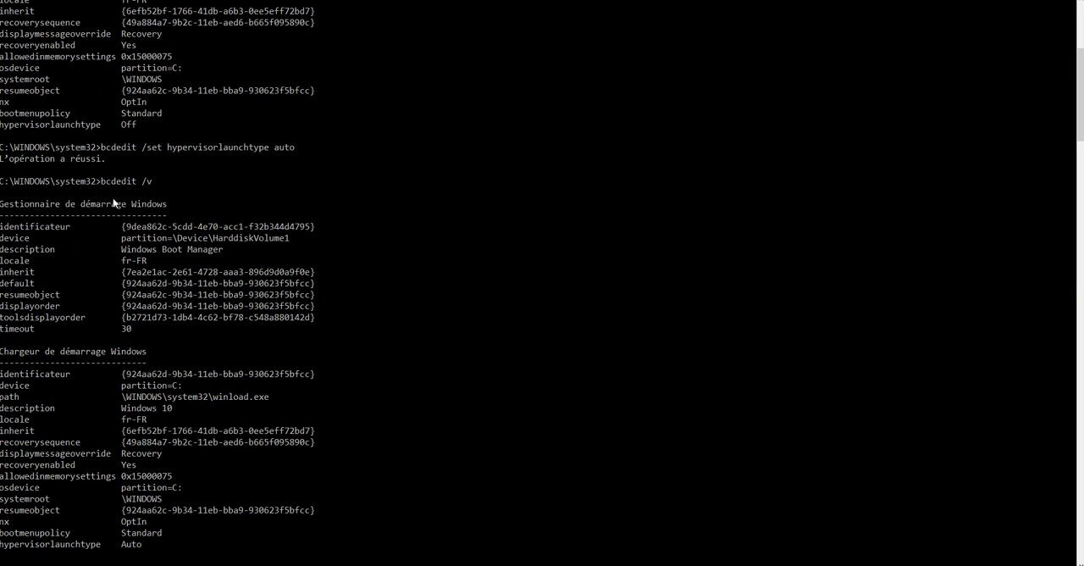
scroll(157, 269, down, 3)
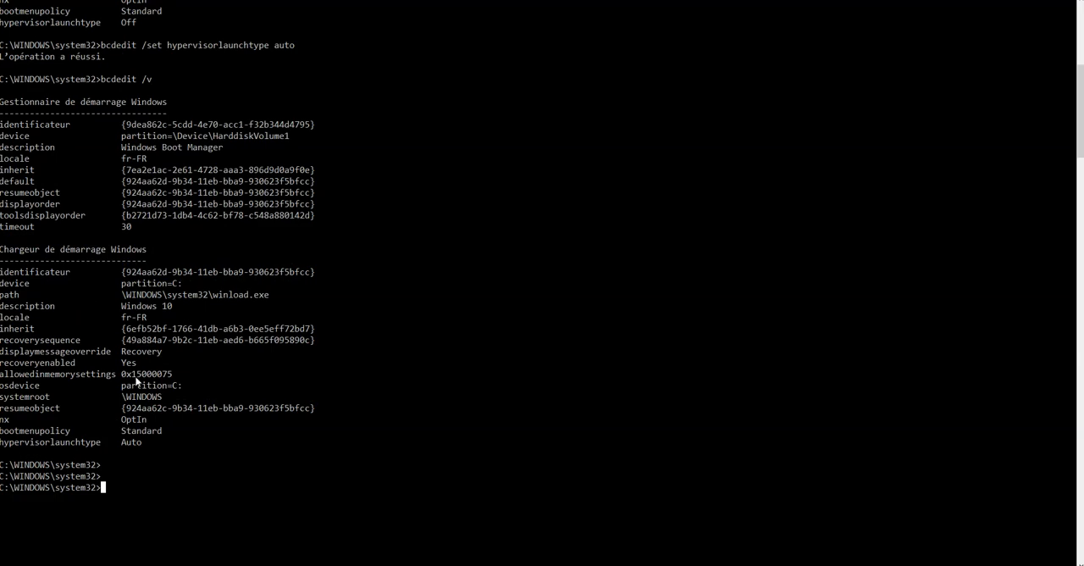
scroll(174, 389, up, 4)
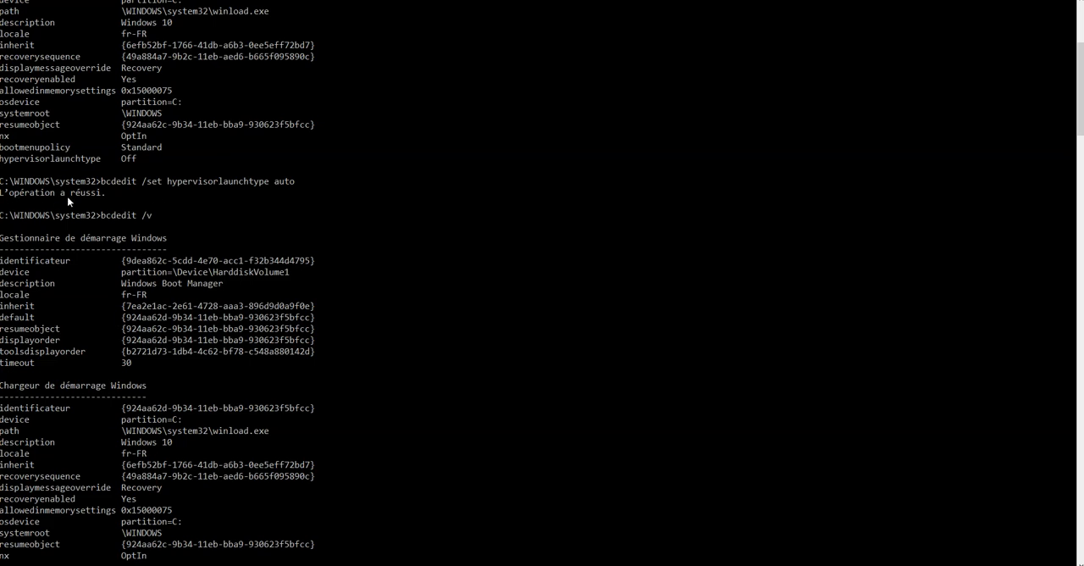
scroll(160, 254, down, 5)
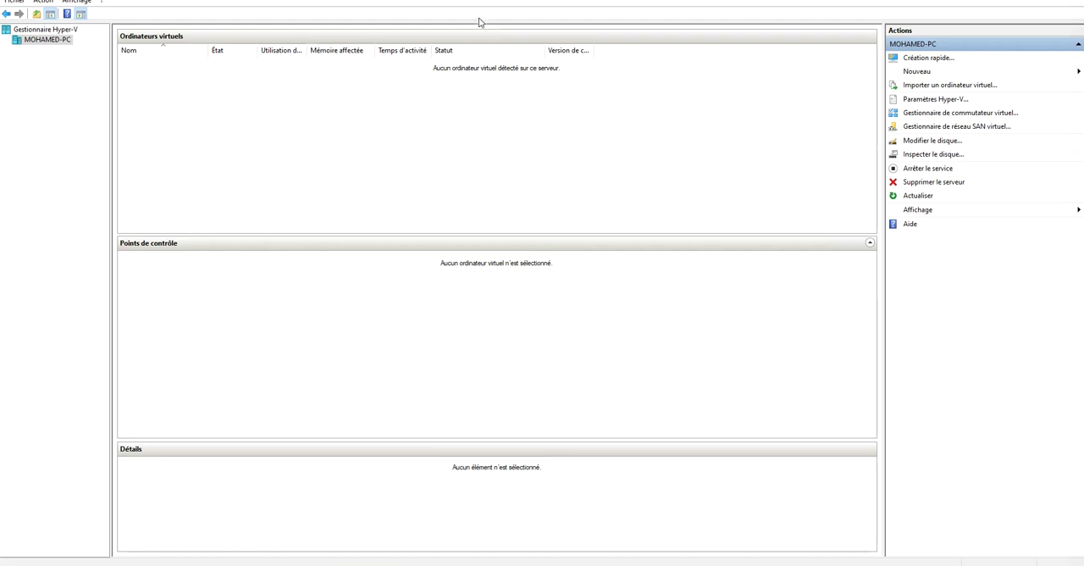
right_click(44, 39)
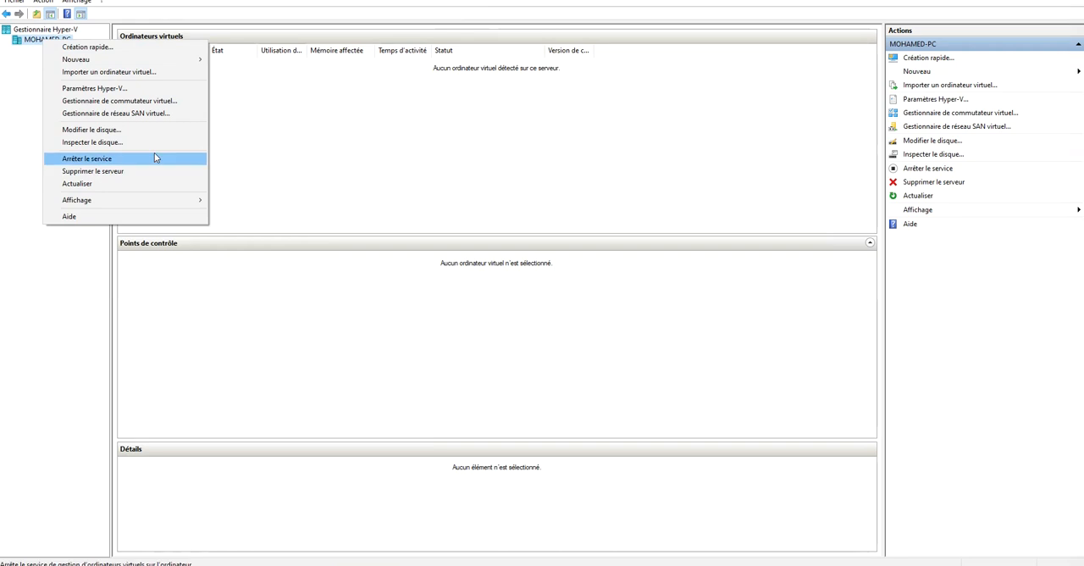
click(34, 67)
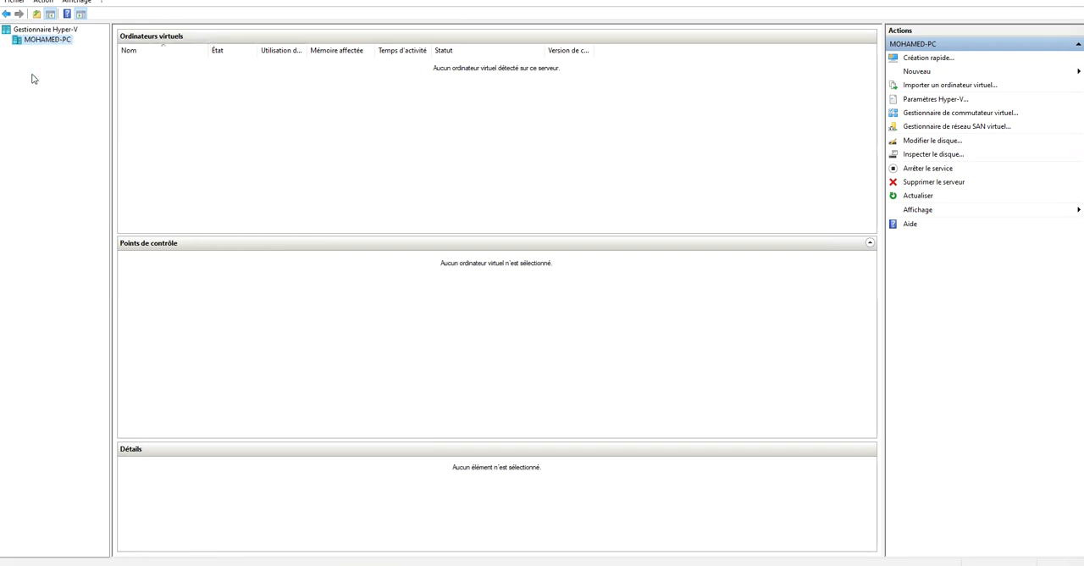
right_click(45, 32)
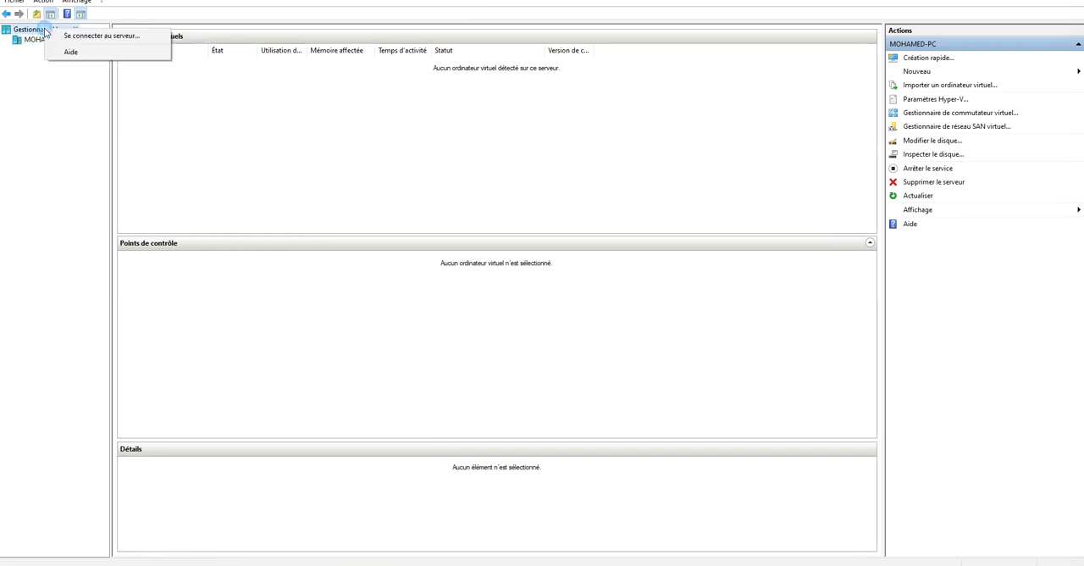
click(101, 36)
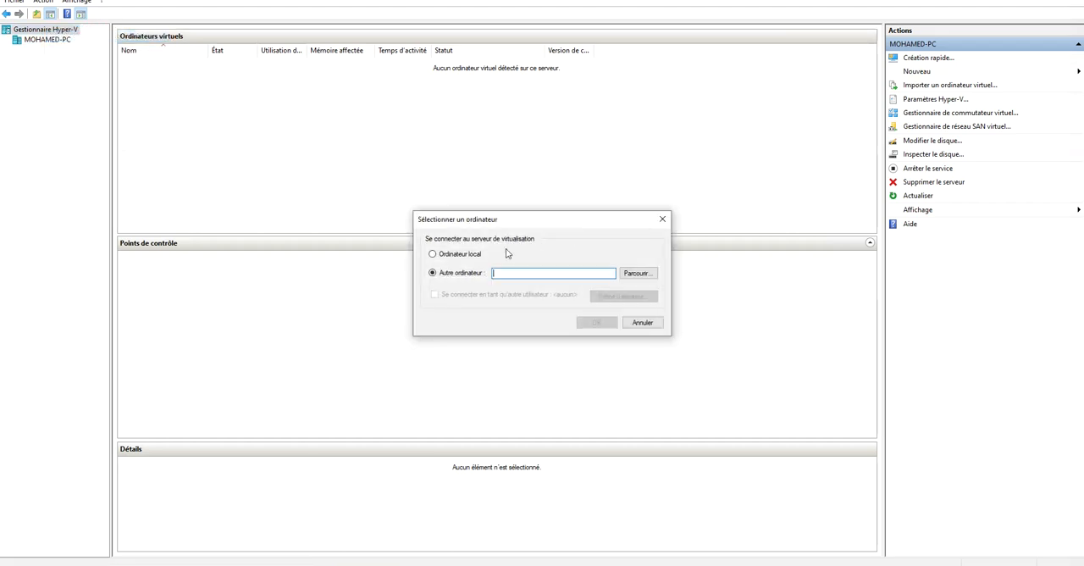
click(450, 254)
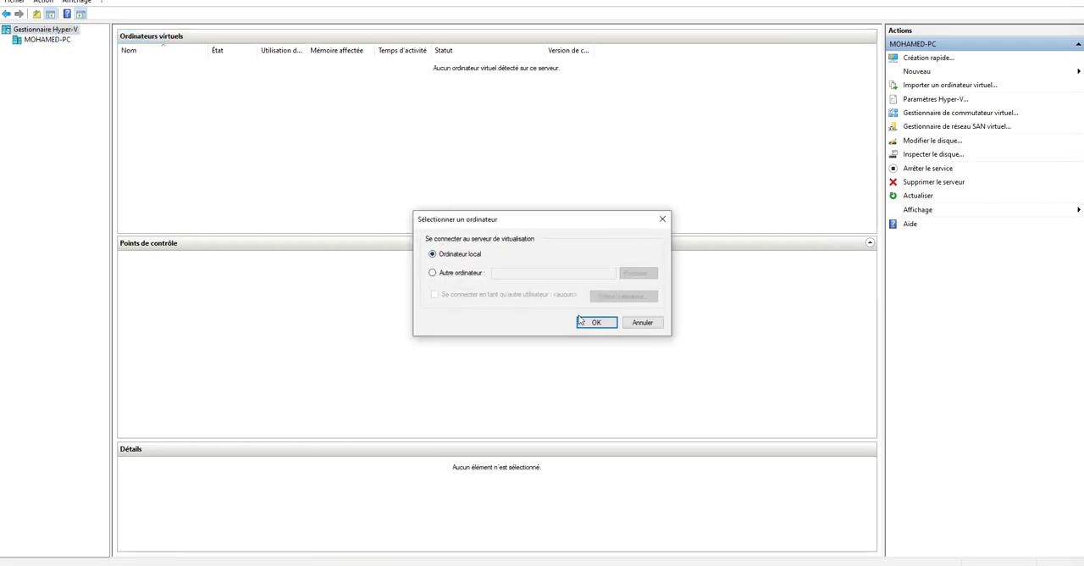
click(663, 218)
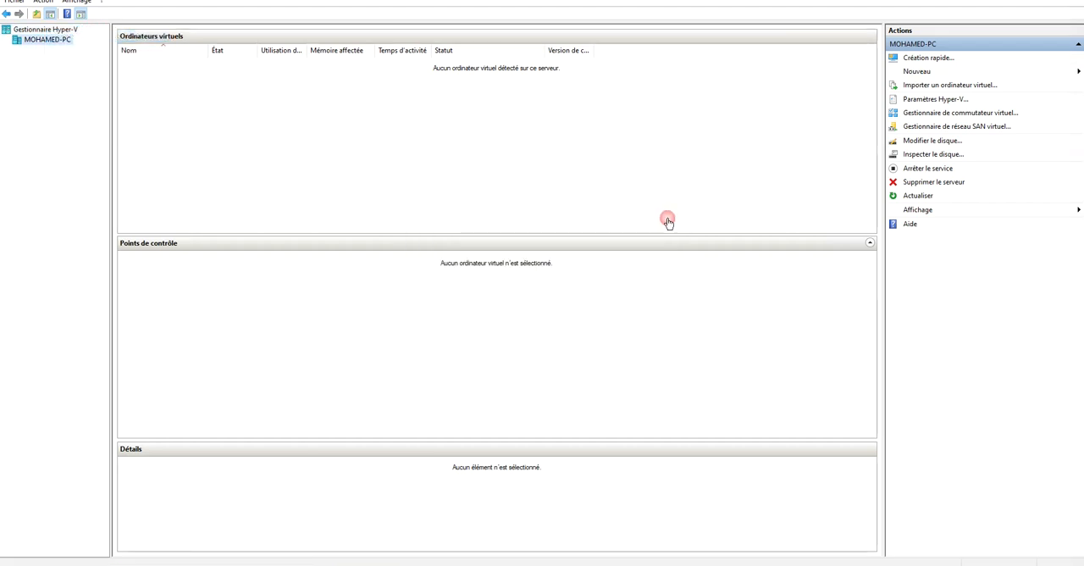
Open the Hyper-V settings (Paramètres Hyper-V) of the local server
right_click(39, 41)
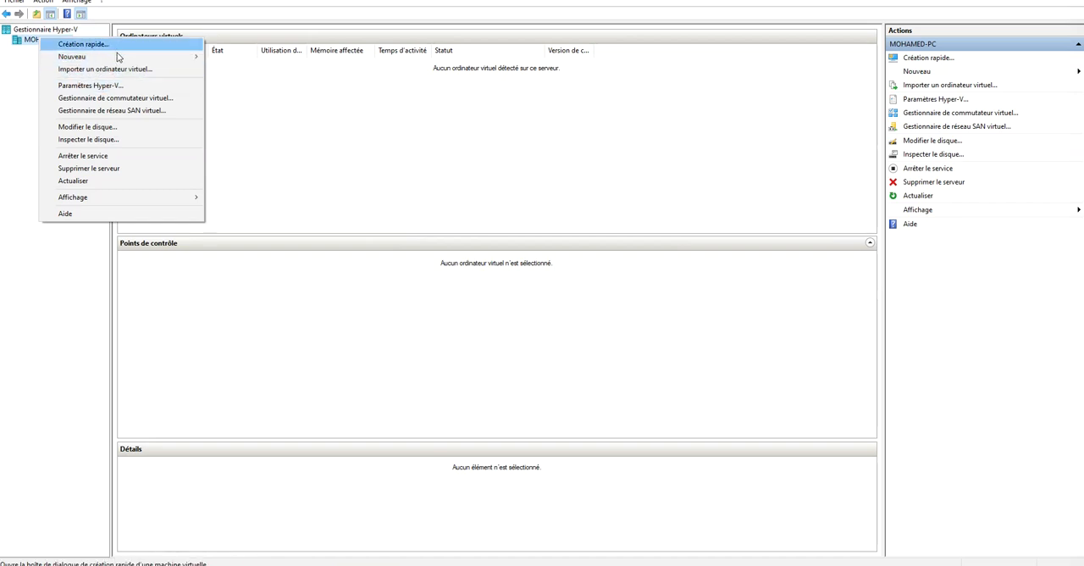
mouse_move(106, 59)
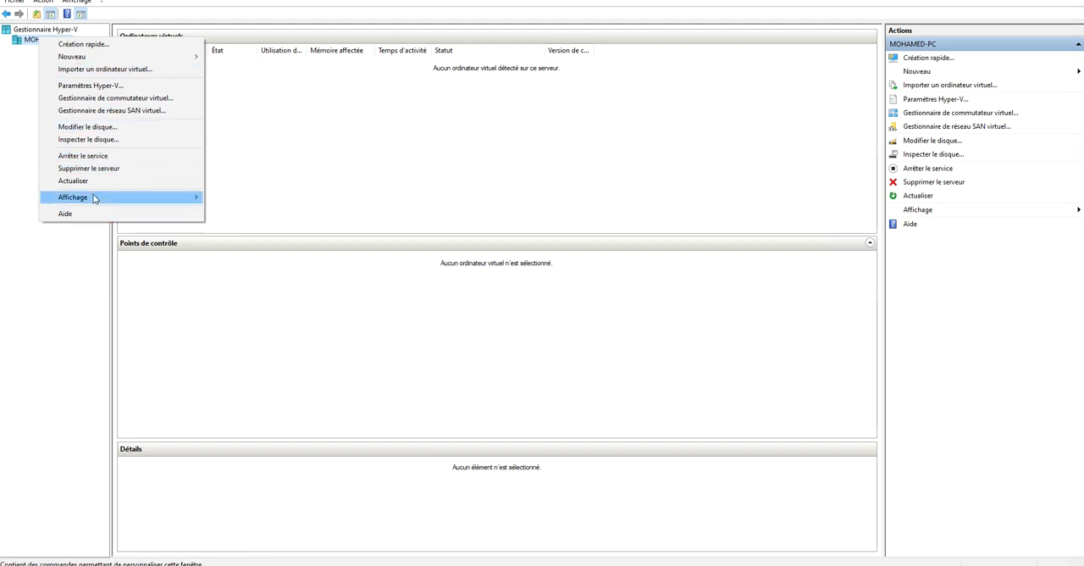
click(111, 87)
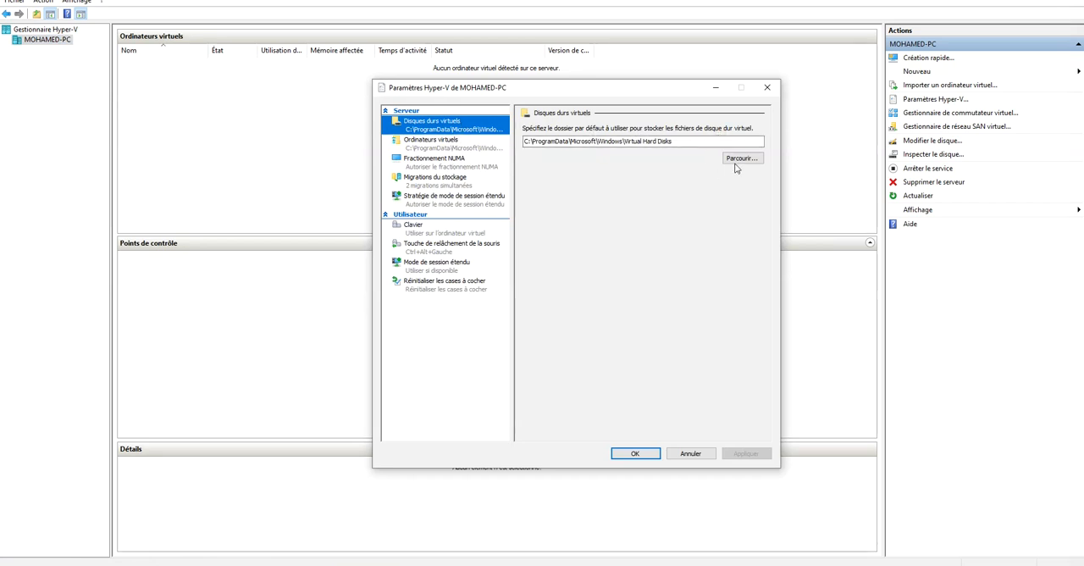
Set the default folder for virtual hard disks to the Hyper-V folder on drive D: (D:\Hyper-V\)
click(738, 160)
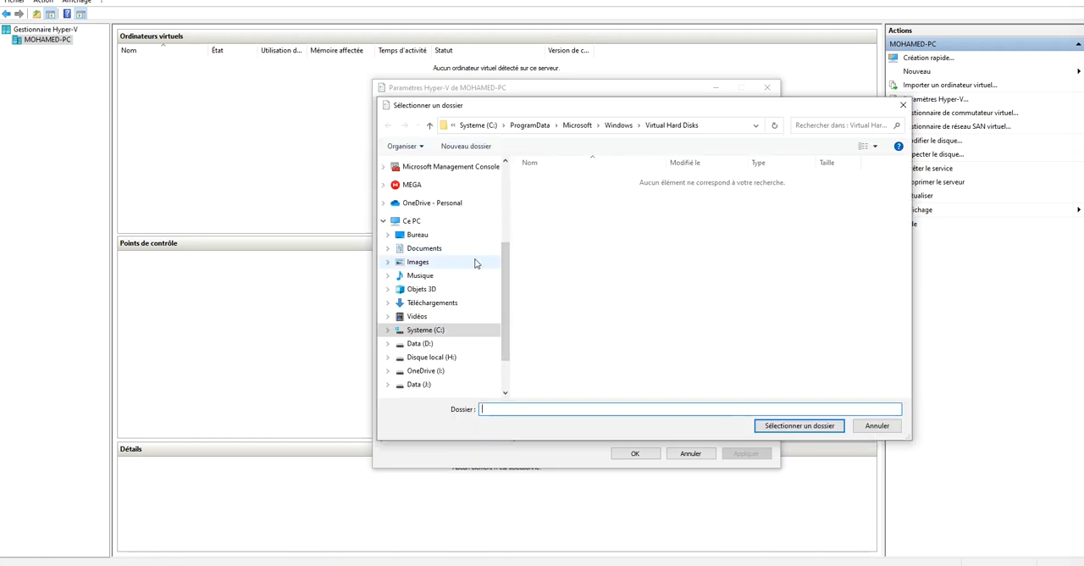
click(449, 344)
click(590, 275)
right_click(562, 245)
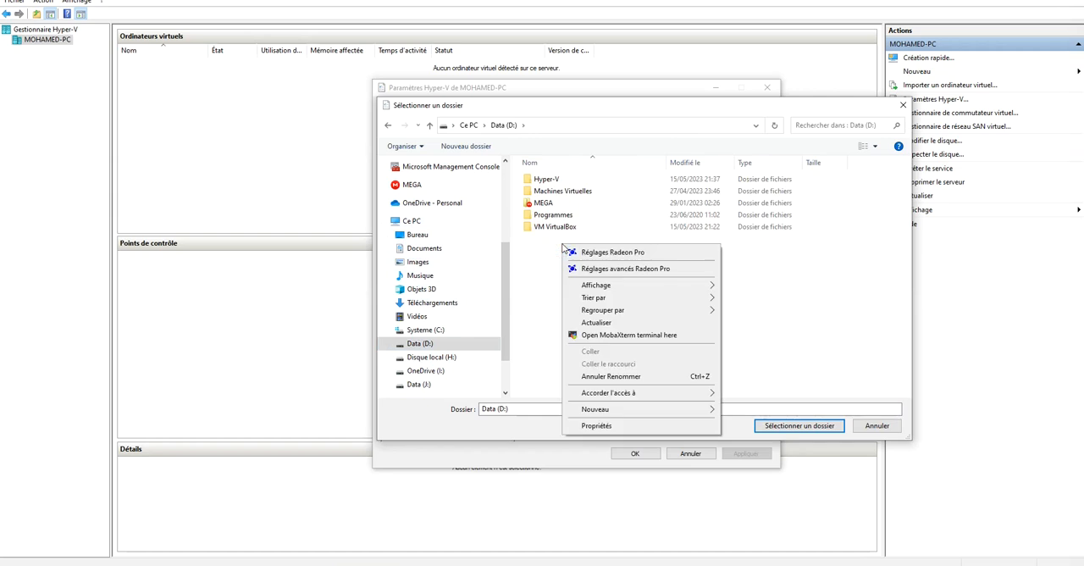
double_click(546, 180)
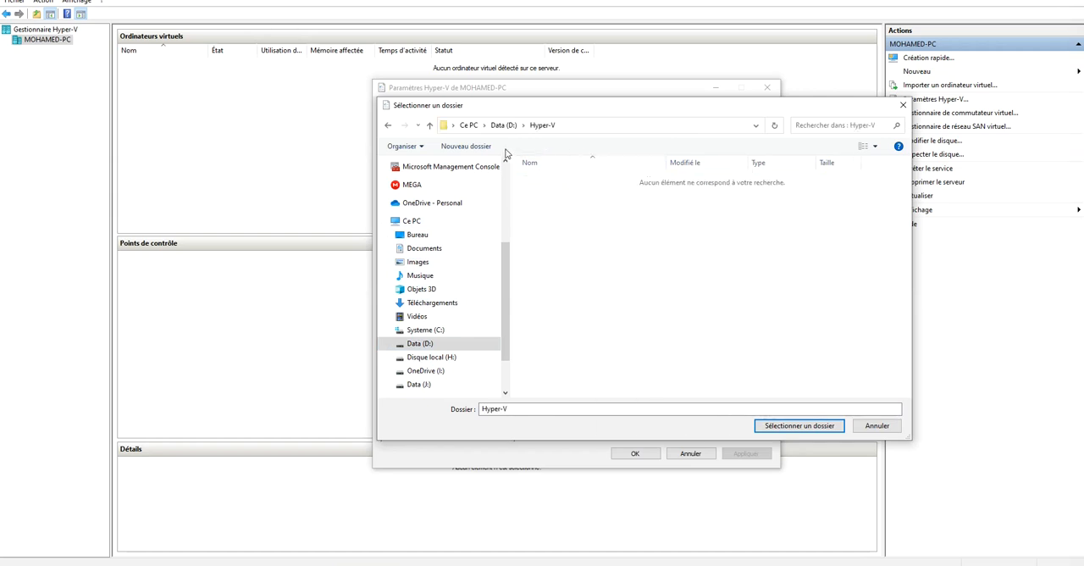
click(799, 425)
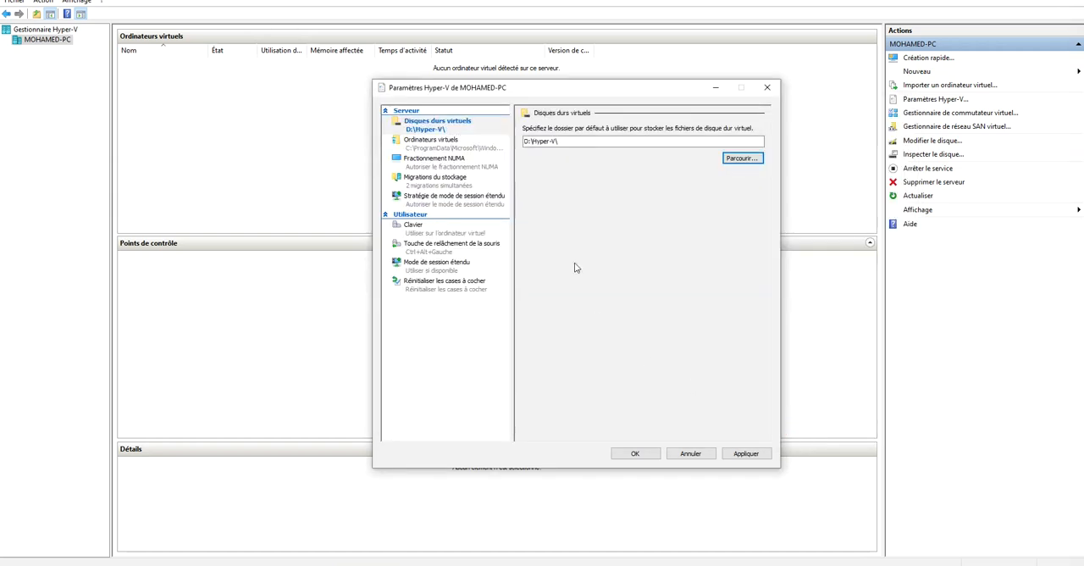
Set the default folder for virtual machine configuration files (Ordinateurs virtuels) to D:\Hyper-V\
click(447, 144)
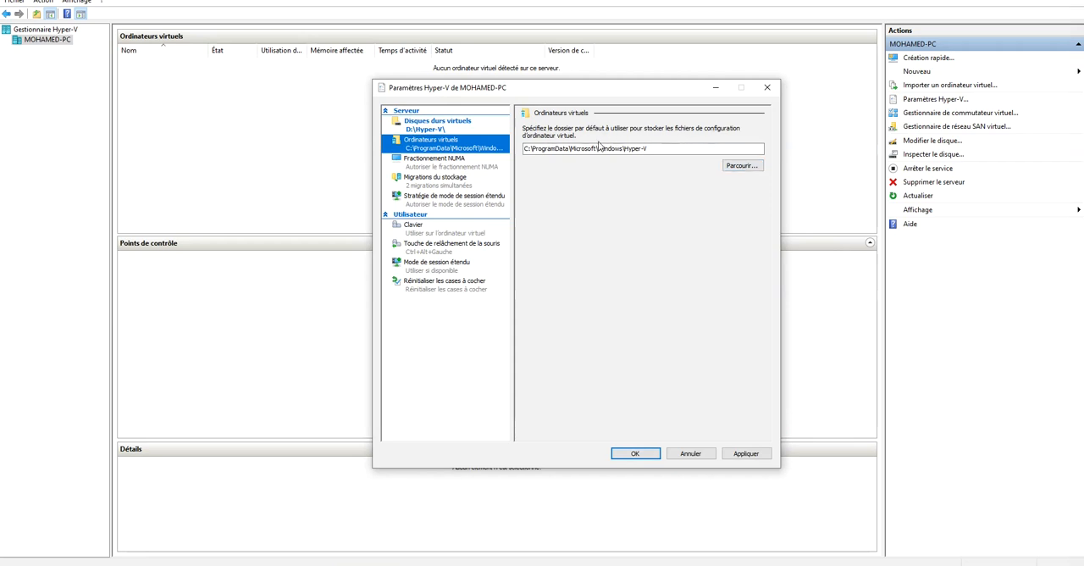
click(738, 168)
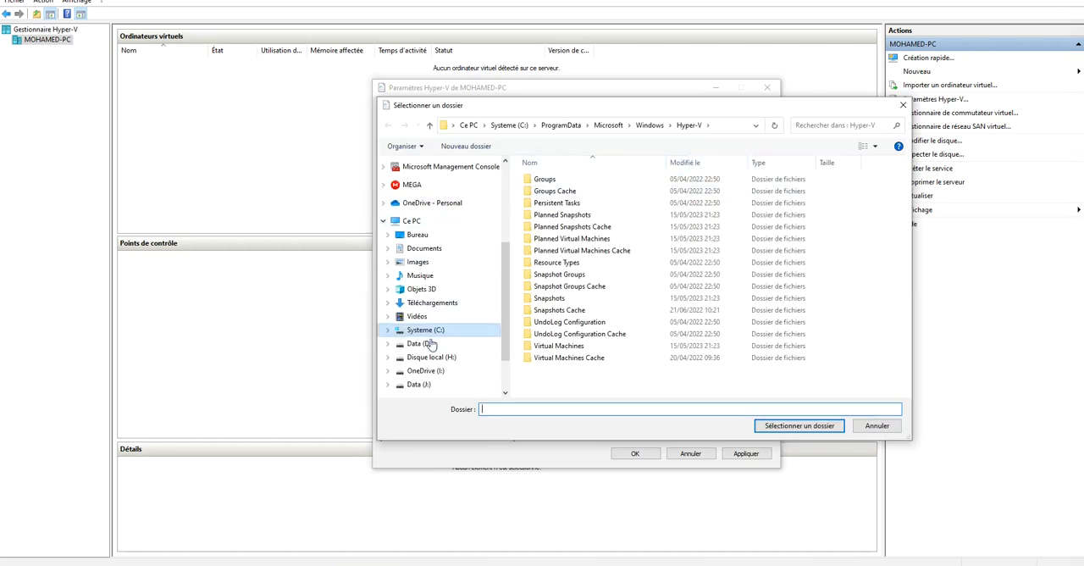
click(437, 343)
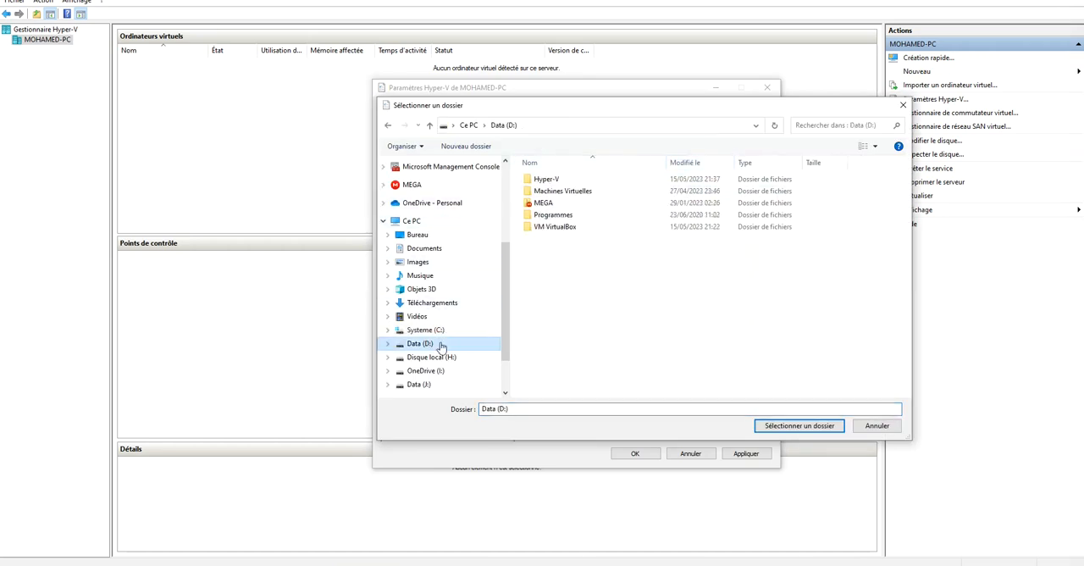
double_click(565, 180)
click(815, 429)
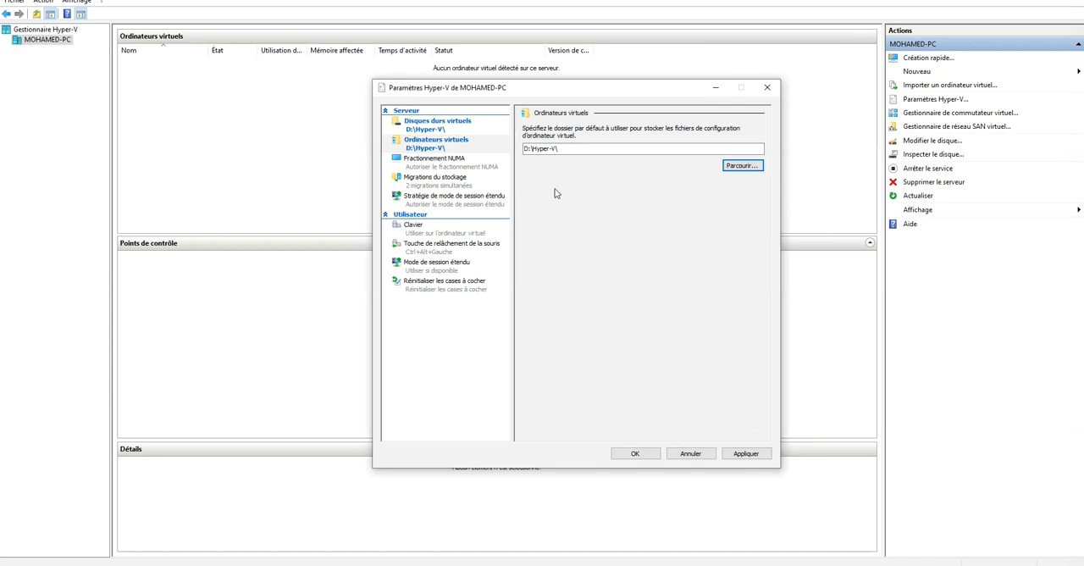
Review the remaining Hyper-V settings: NUMA spanning, storage migrations, enhanced session policy and mode, keyboard, mouse release key and checkbox reset
click(447, 164)
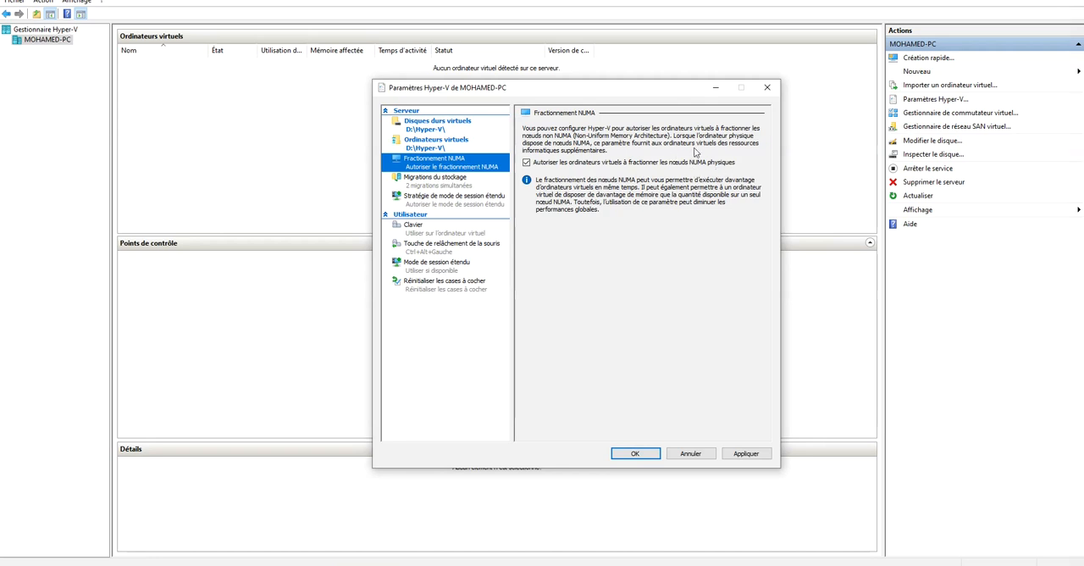
click(416, 181)
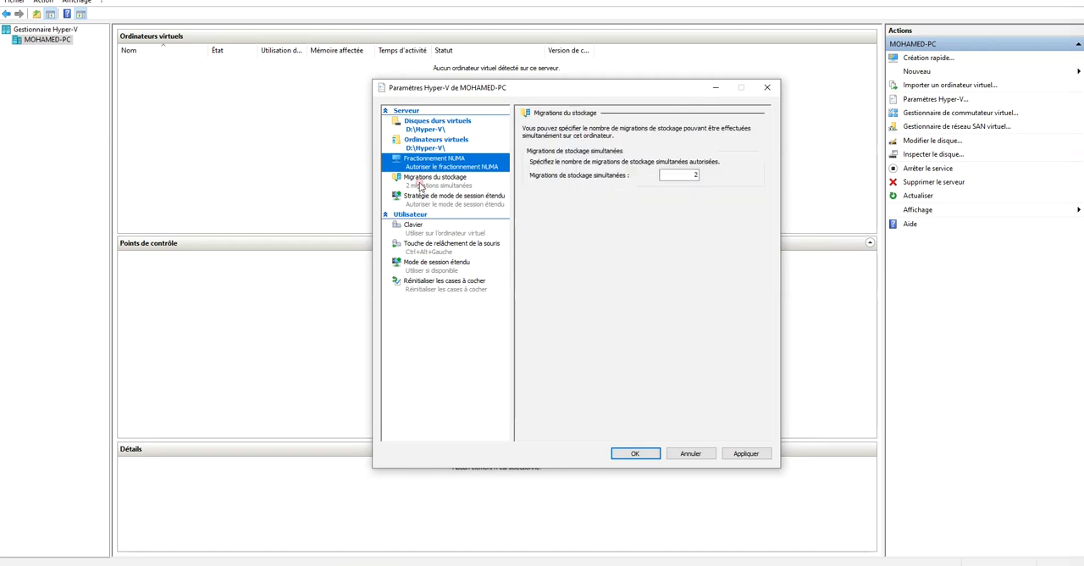
click(447, 203)
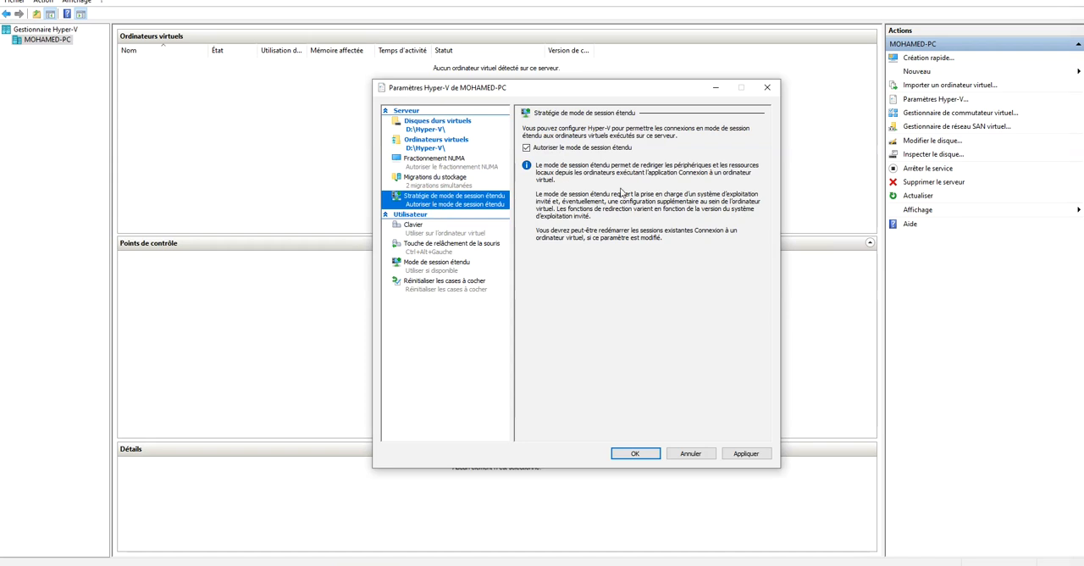
click(446, 234)
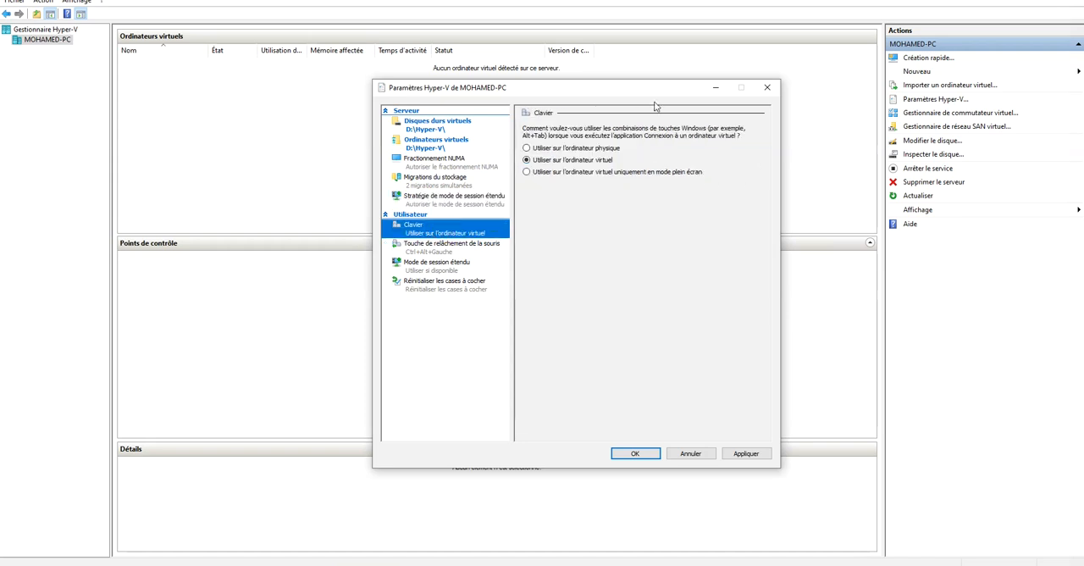
click(457, 247)
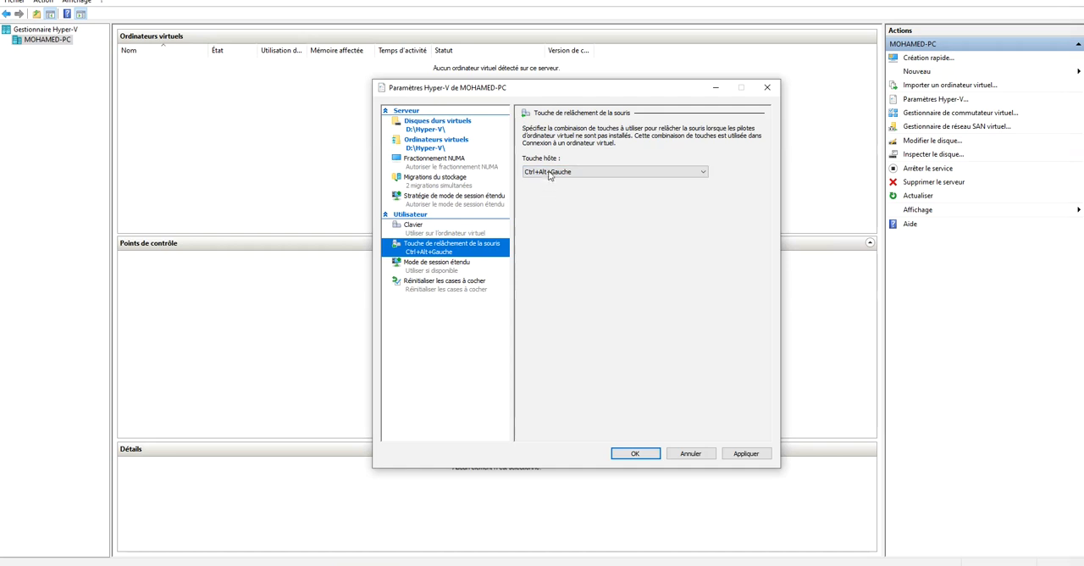
click(436, 269)
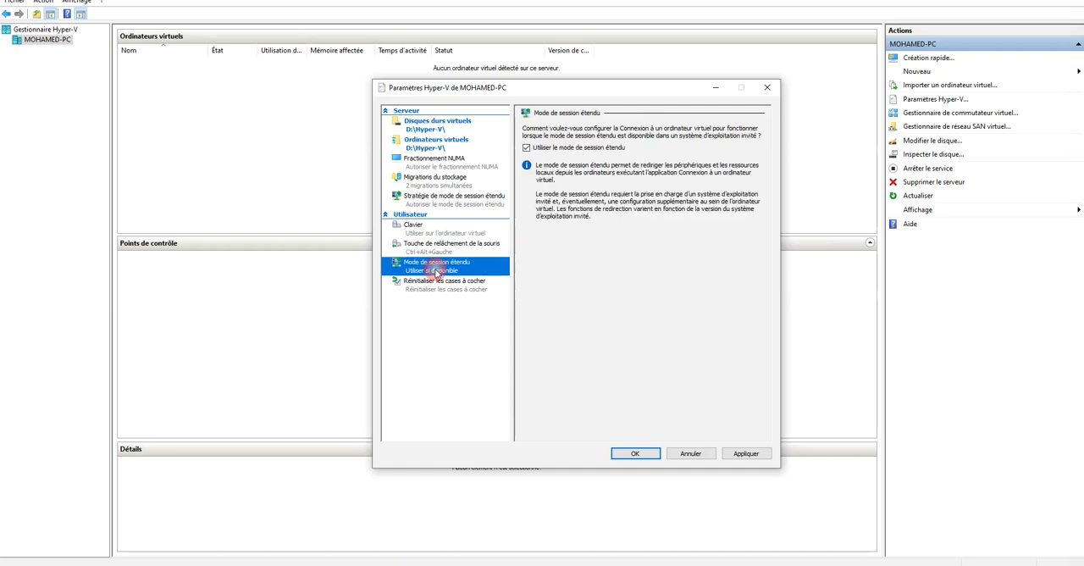
click(444, 288)
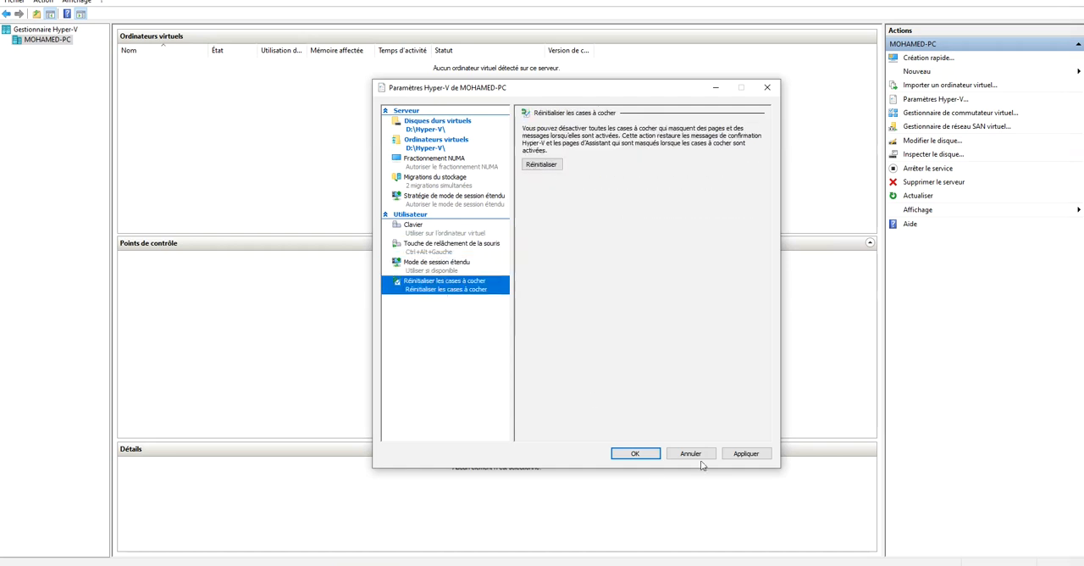
Apply the changed Hyper-V storage folder settings and close the dialog
click(430, 125)
click(734, 457)
click(628, 455)
Open the virtual switch manager, examine the Default Switch properties, and return to the new virtual switch page
right_click(39, 40)
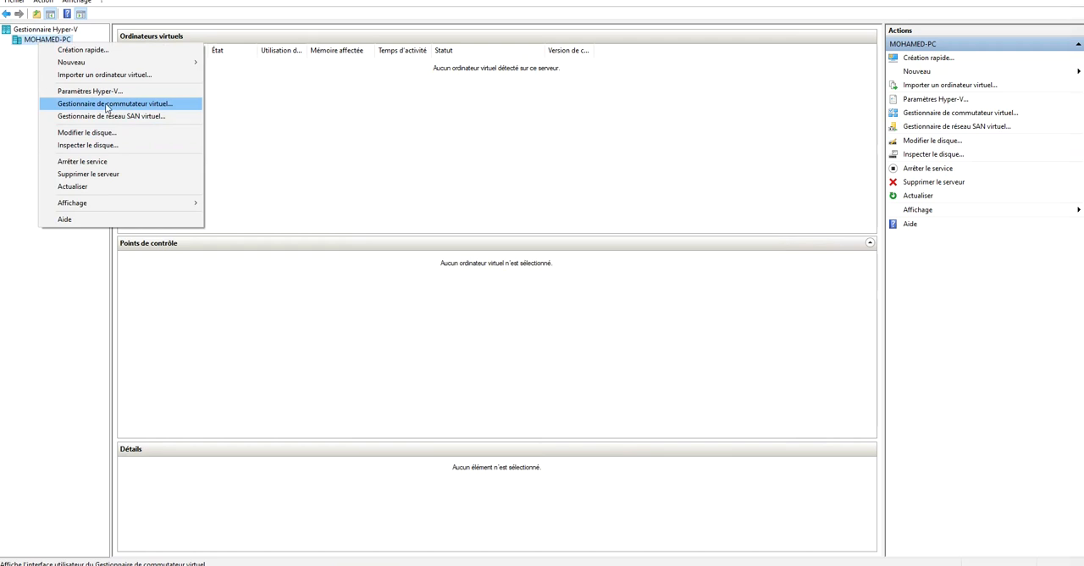
click(105, 104)
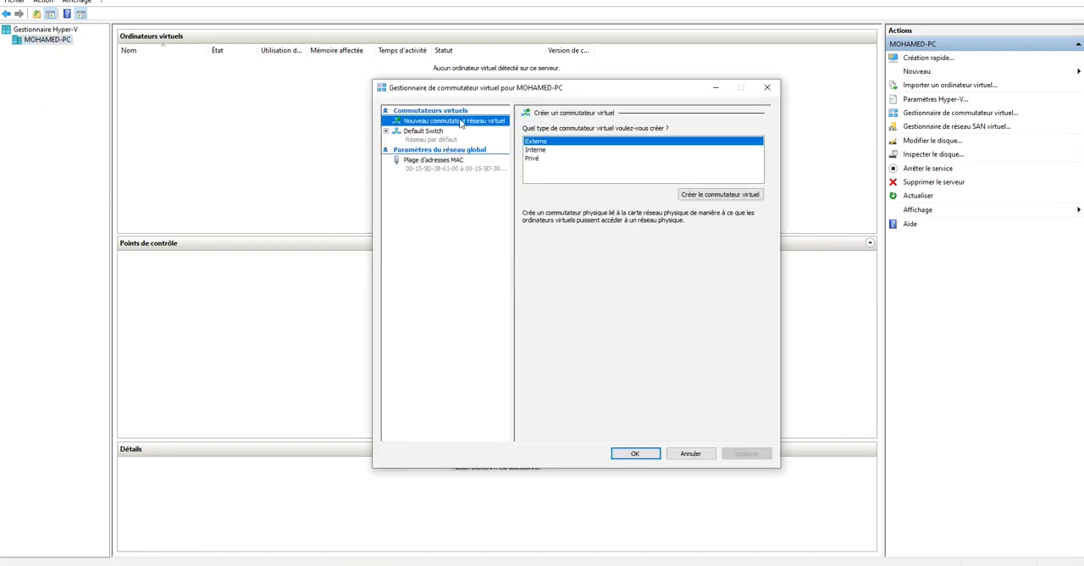
click(387, 133)
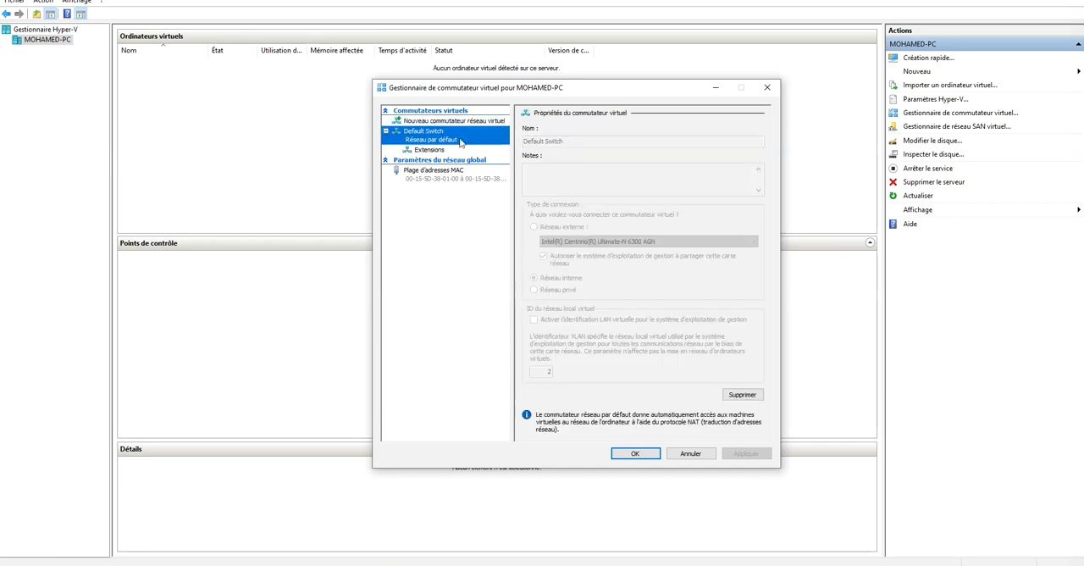
click(387, 132)
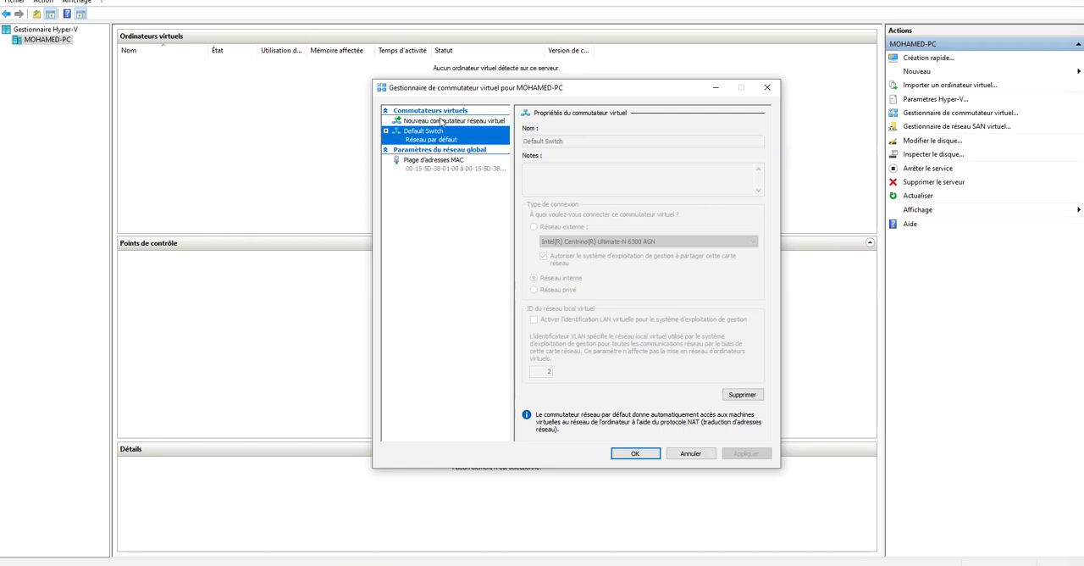
click(442, 120)
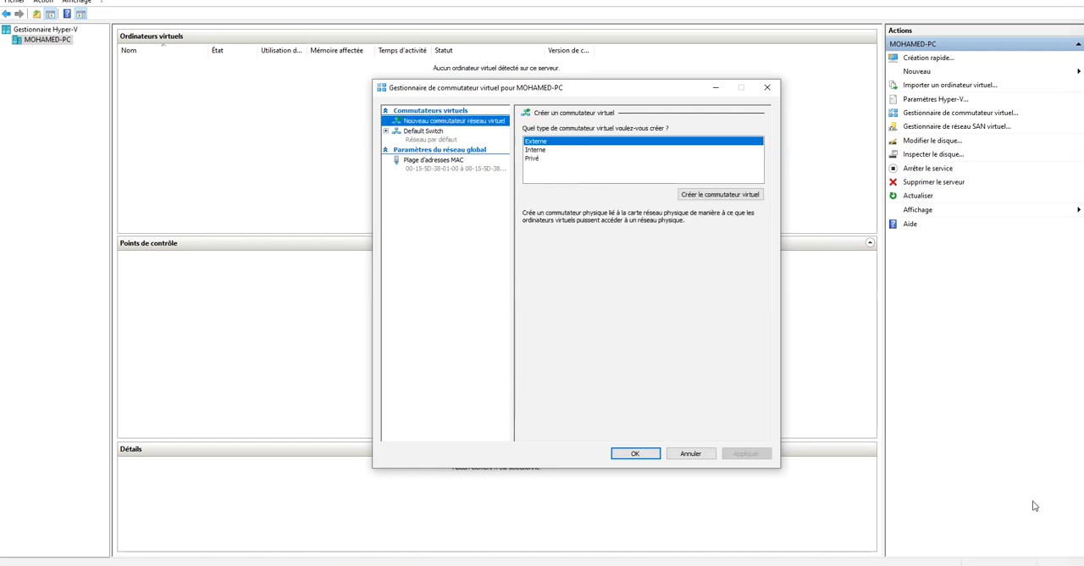
Dismiss the Windows Security firewall notification in the action center and return to the virtual switch manager
click(1068, 564)
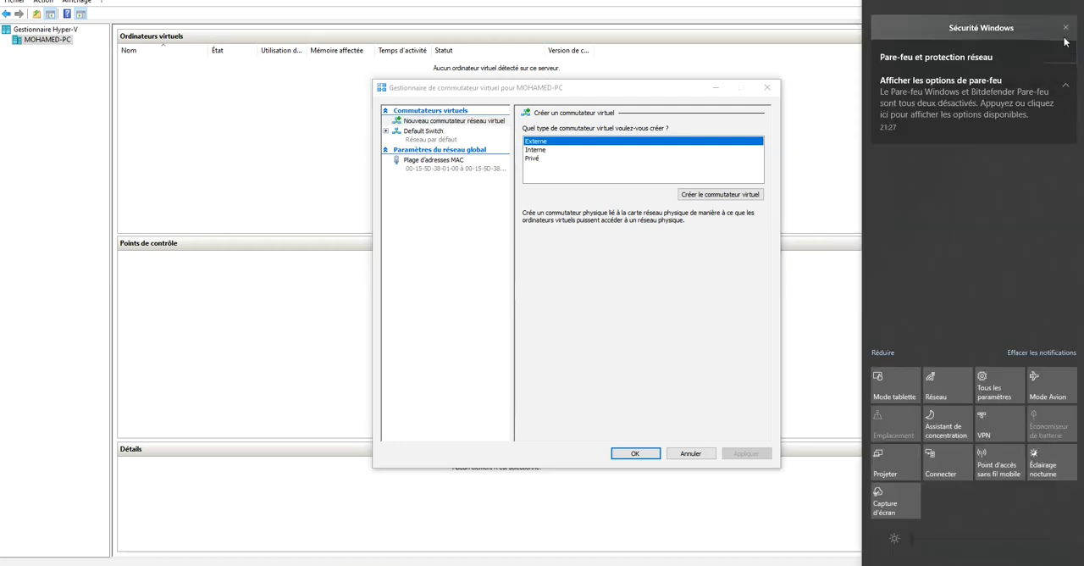
click(1072, 28)
click(520, 92)
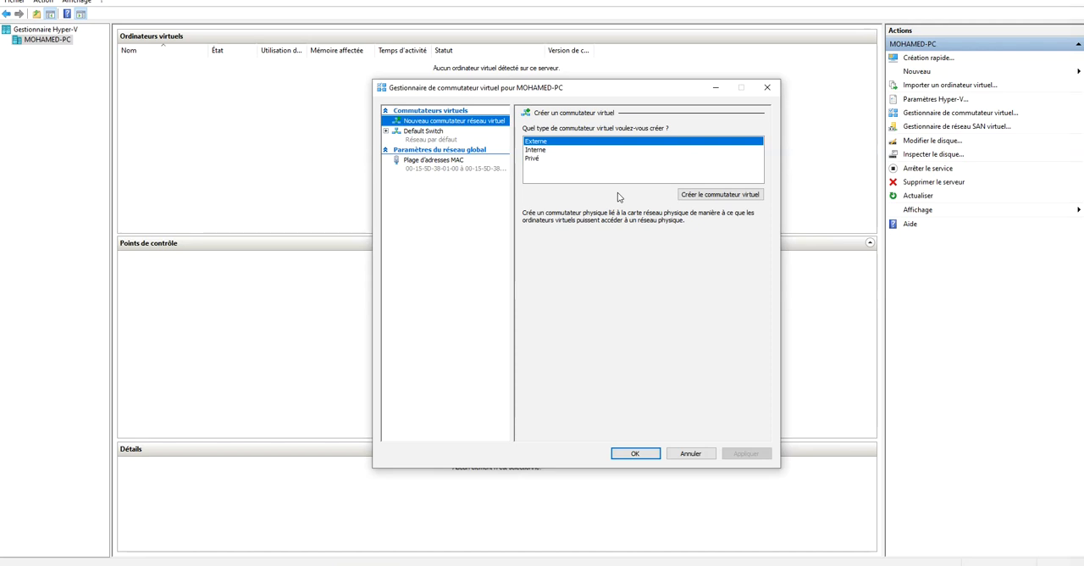
Switch to the Snipping Tool capture and sketch a box labelled NIC with three lines beneath it, over the top of the text
click(547, 144)
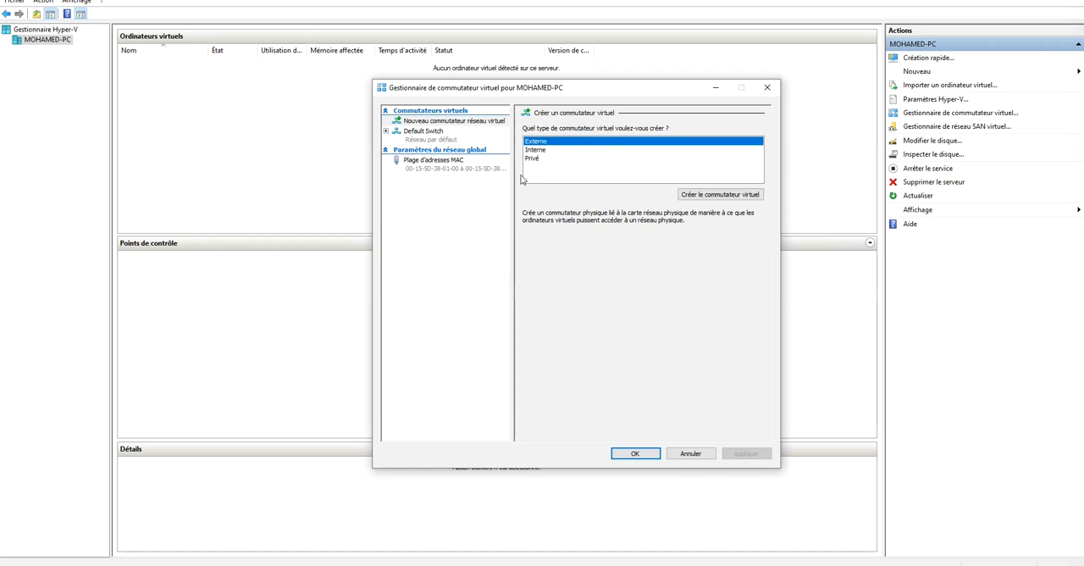
click(406, 565)
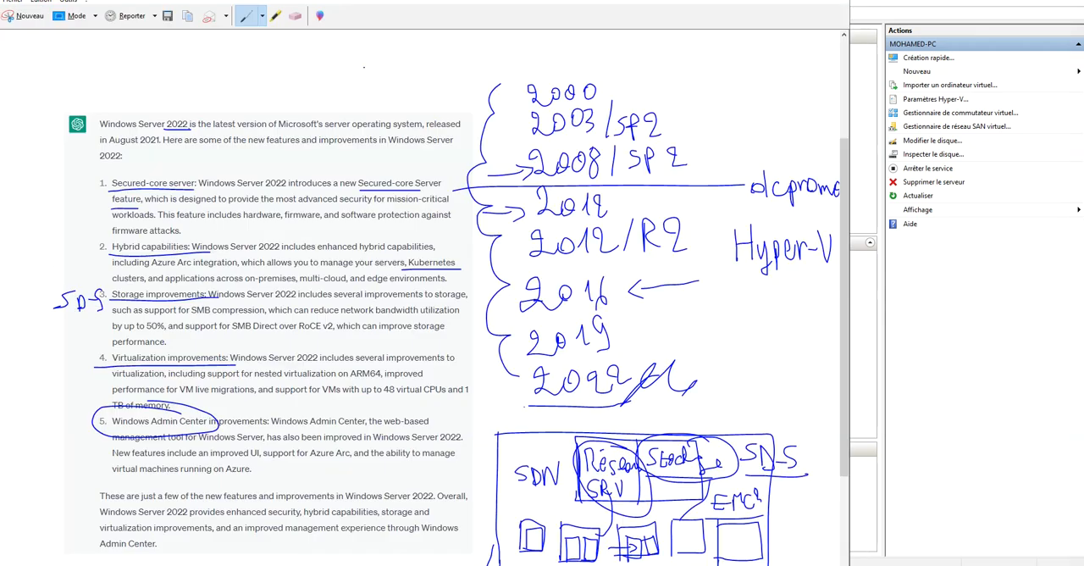
drag(221, 61, 220, 104)
mouse_move(220, 60)
mouse_down()
mouse_move(308, 63)
mouse_move(206, 98)
mouse_move(261, 137)
mouse_move(234, 136)
mouse_up()
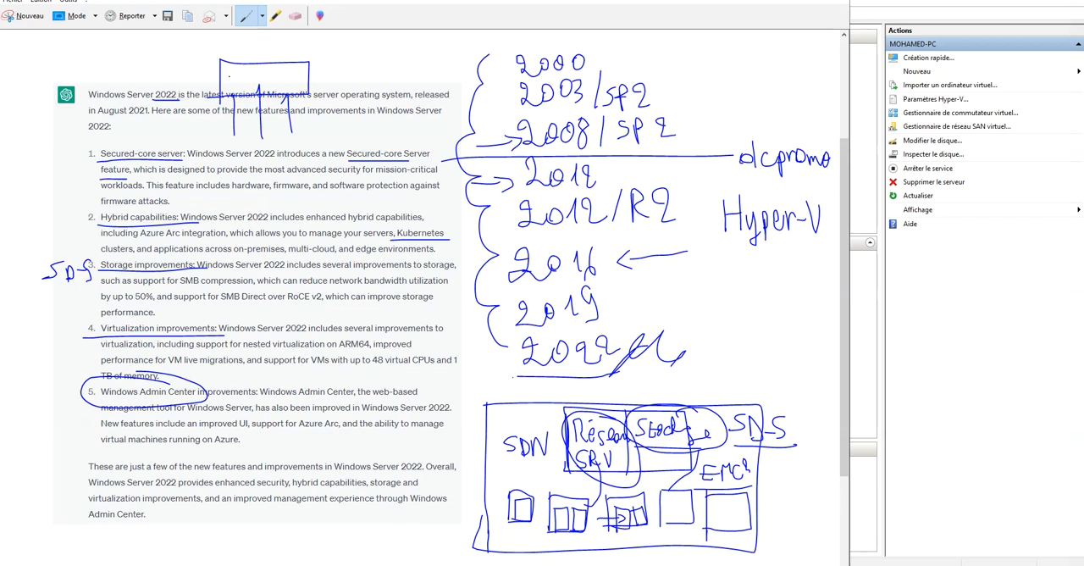
mouse_move(234, 73)
mouse_down()
mouse_move(257, 66)
mouse_move(269, 81)
mouse_up()
mouse_move(262, 82)
mouse_down()
mouse_move(278, 67)
mouse_move(304, 83)
mouse_up()
Add a circled symbol linked to the NIC box by a Wi-Fi arrow, retrace the box's lines, and return to the virtual switch manager
mouse_move(205, 75)
mouse_down()
mouse_move(170, 59)
mouse_move(182, 97)
mouse_move(190, 75)
mouse_move(170, 94)
mouse_up()
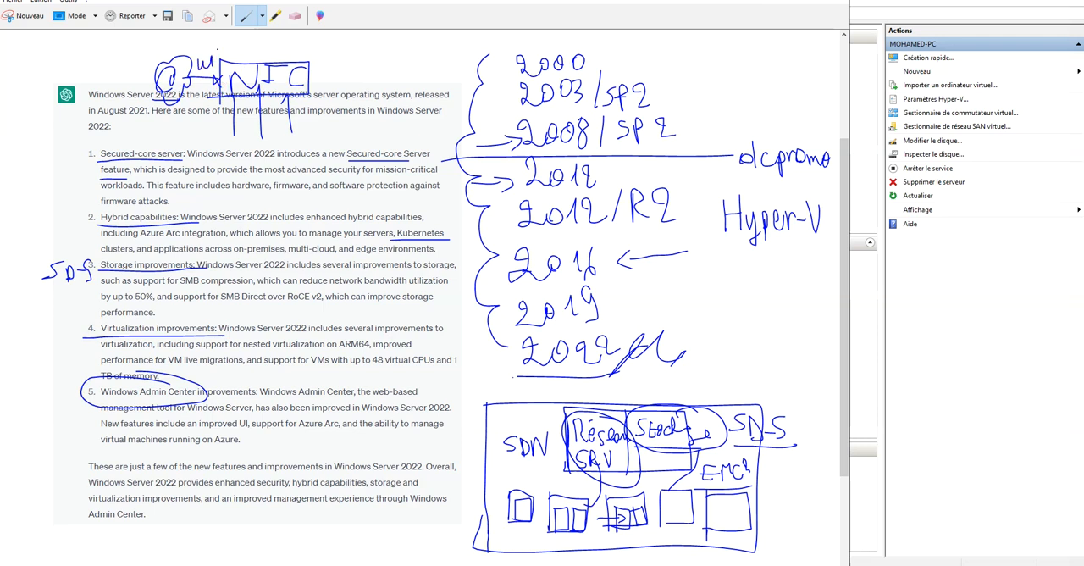
drag(222, 63, 234, 55)
drag(236, 40, 237, 52)
mouse_move(240, 60)
mouse_down()
mouse_move(317, 100)
mouse_move(220, 101)
mouse_move(219, 60)
mouse_up()
mouse_move(237, 95)
mouse_down()
mouse_move(236, 119)
mouse_move(260, 143)
mouse_up()
drag(290, 95, 294, 144)
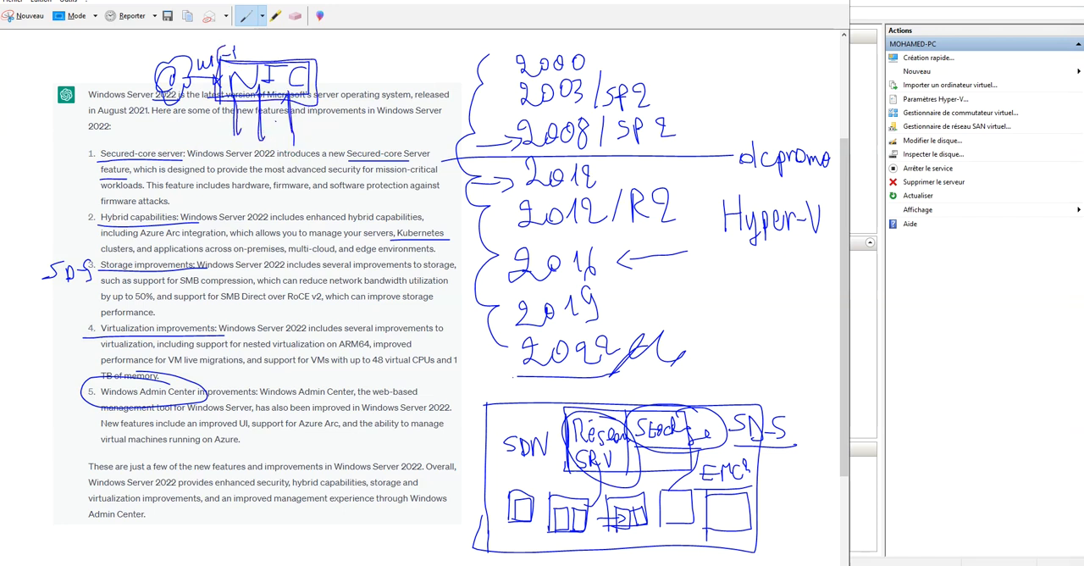
drag(286, 191, 283, 196)
mouse_move(284, 161)
mouse_down()
mouse_move(313, 197)
mouse_move(280, 200)
mouse_up()
mouse_move(259, 162)
mouse_down()
mouse_move(259, 185)
mouse_move(266, 163)
mouse_move(193, 180)
mouse_move(229, 166)
mouse_up()
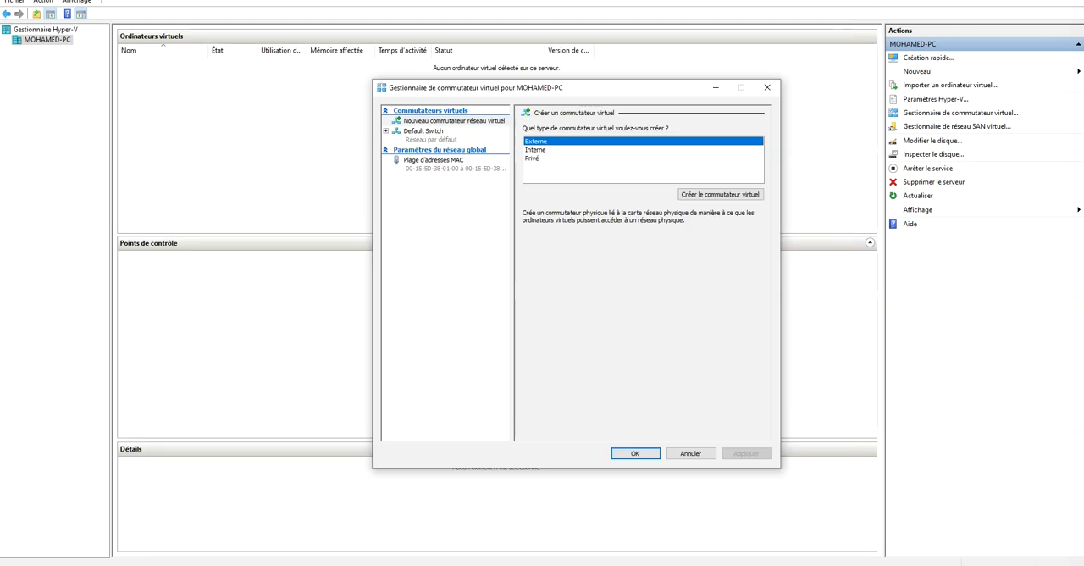
Compare the descriptions of the Interne and Privé virtual switch types
click(537, 149)
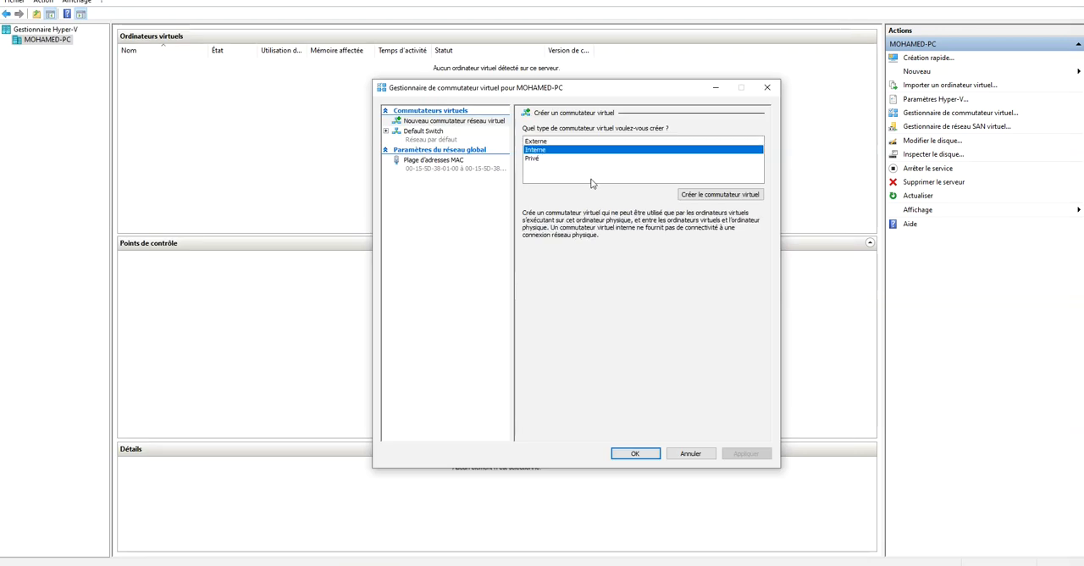
click(536, 159)
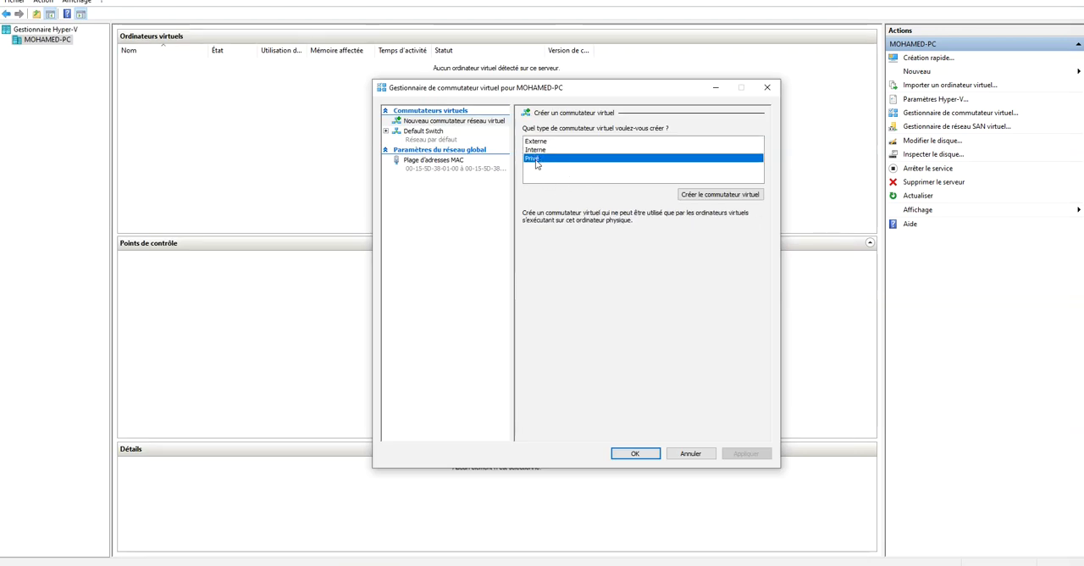
click(538, 150)
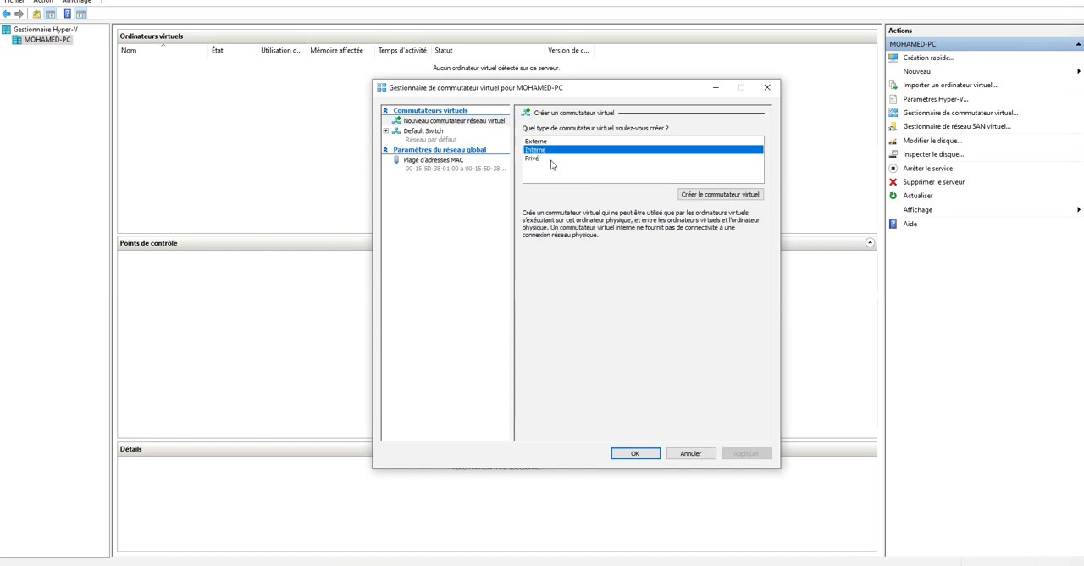
click(540, 159)
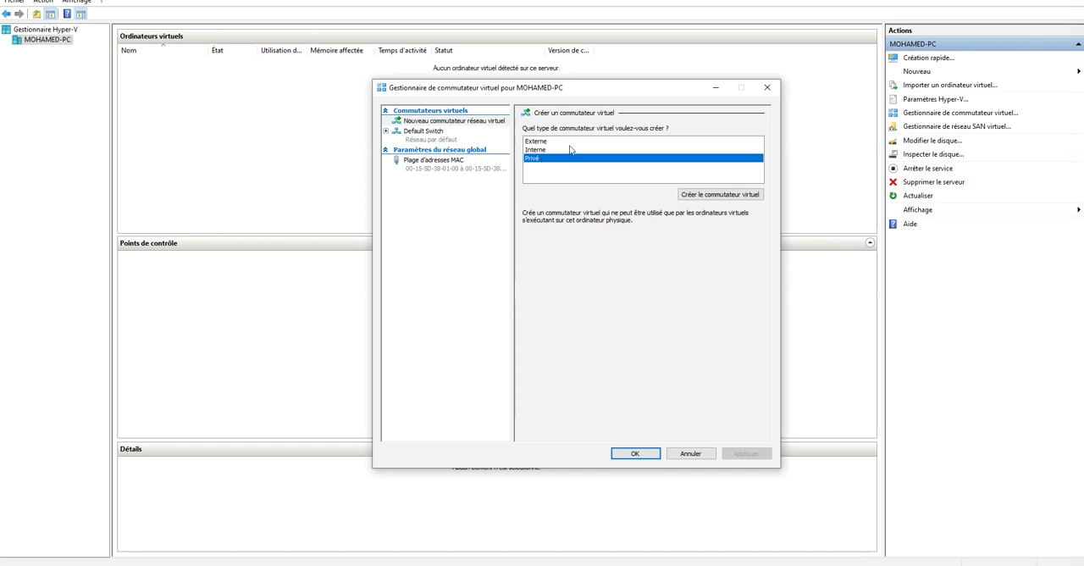
Create an external virtual switch named Windows-Switch with the note "Carte réseau Bridgé pour le Windows Server 2022"
click(545, 142)
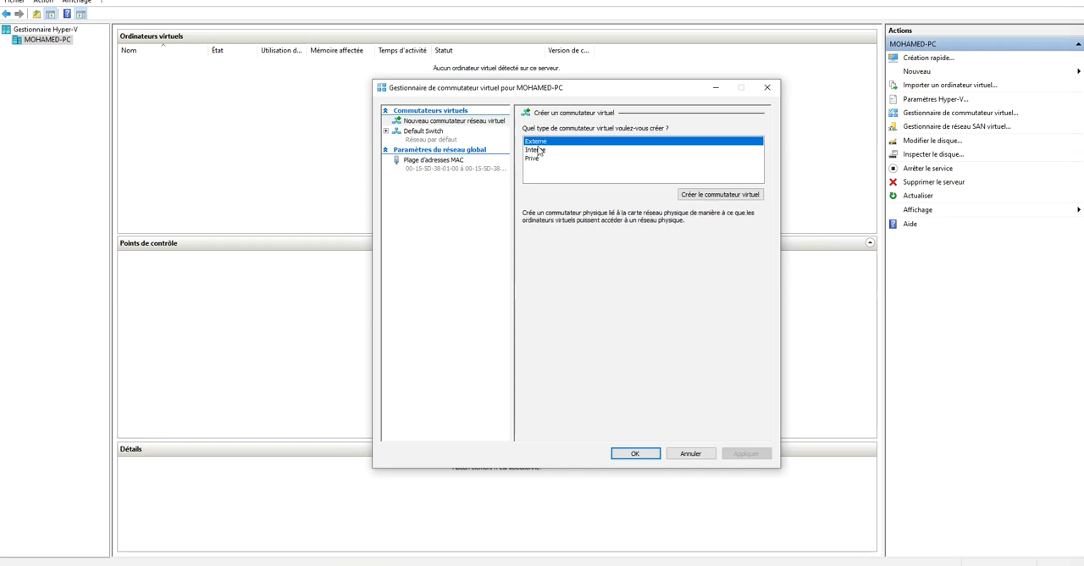
click(740, 197)
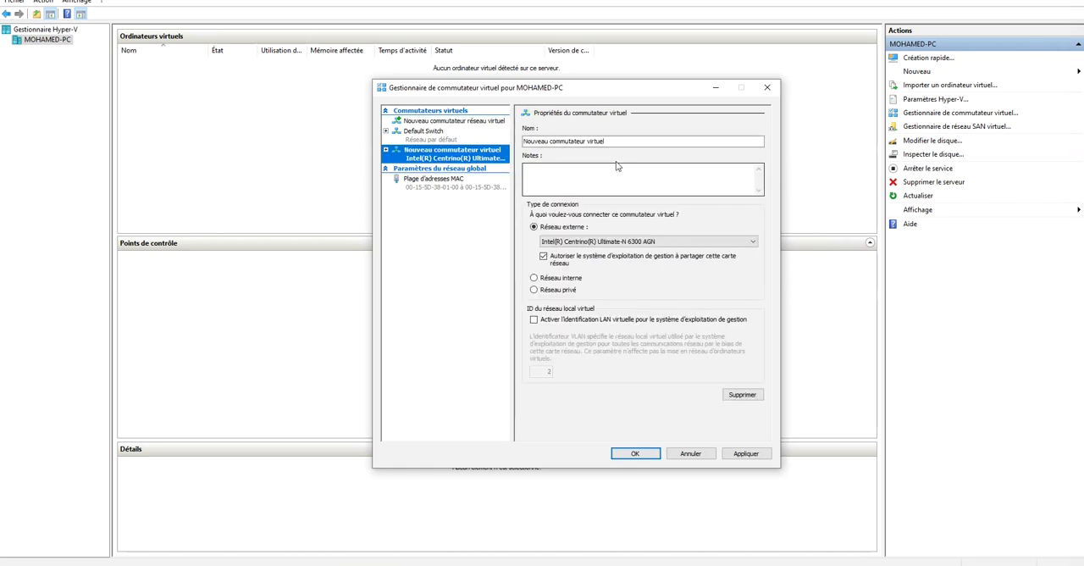
drag(617, 139, 463, 139)
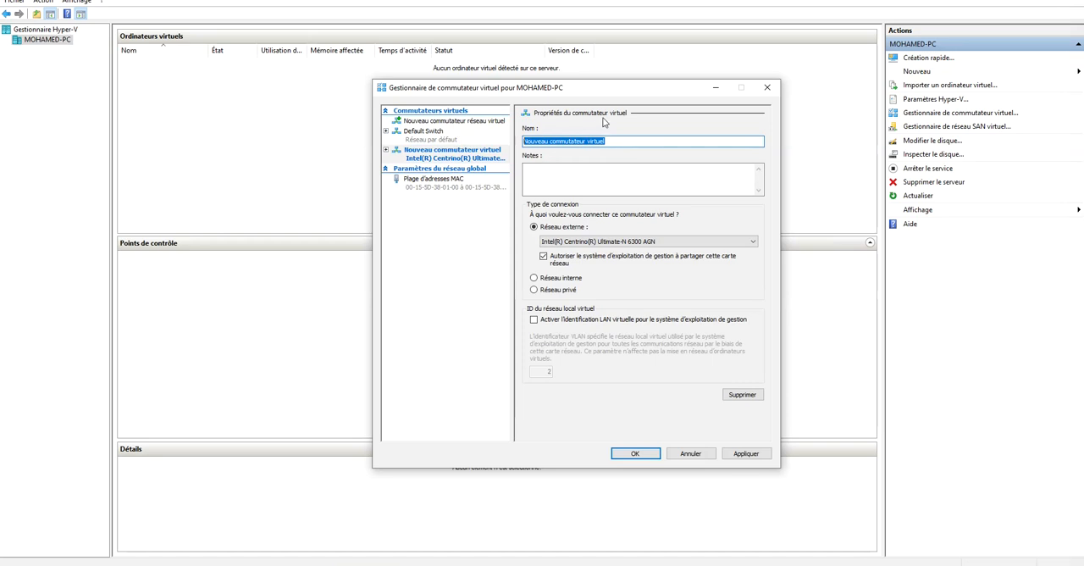
text(Windows-Switch)
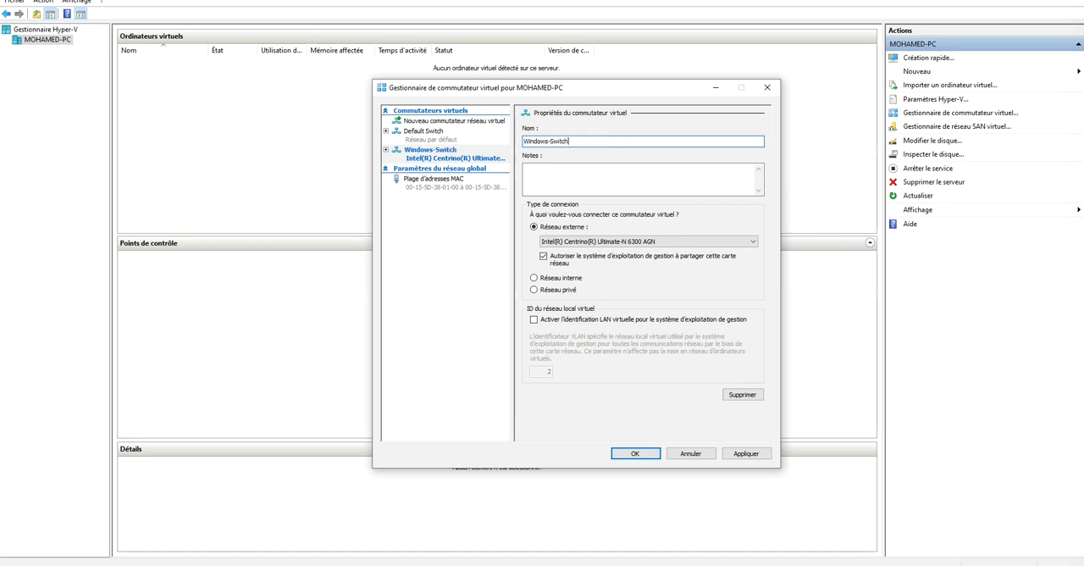
click(597, 181)
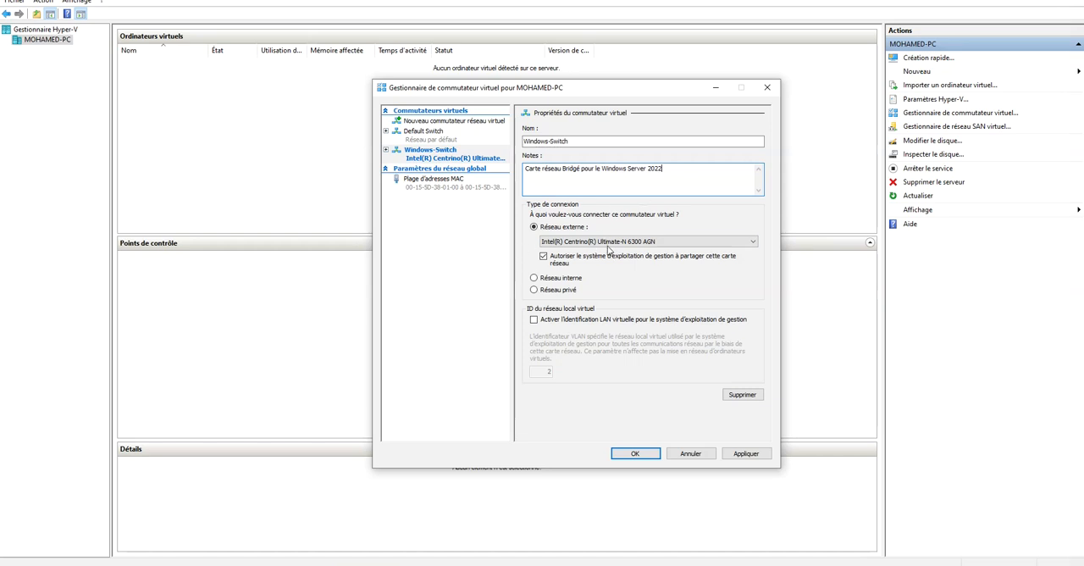
Keep the Intel(R) Centrino(R) Ultimate-N 6300 AGN adapter for Windows-Switch, check the computer's Wi-Fi connection, and apply the switch settings
click(590, 242)
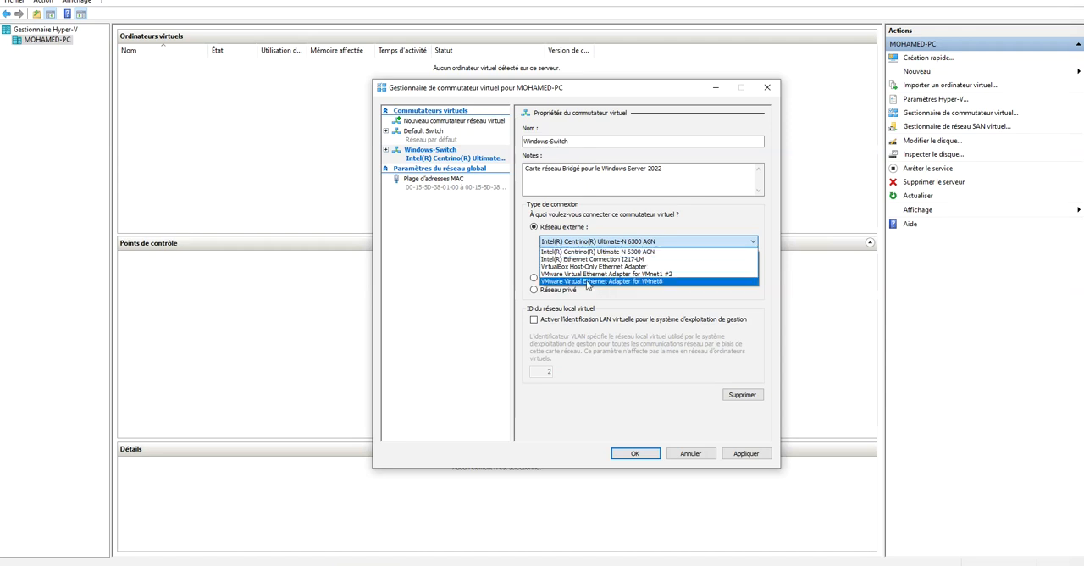
click(595, 252)
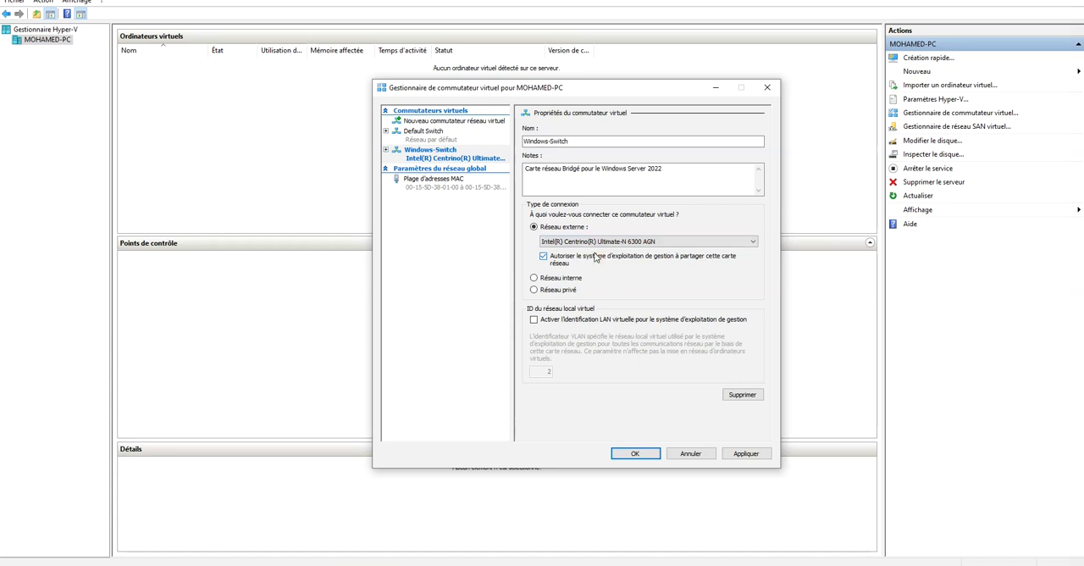
click(967, 564)
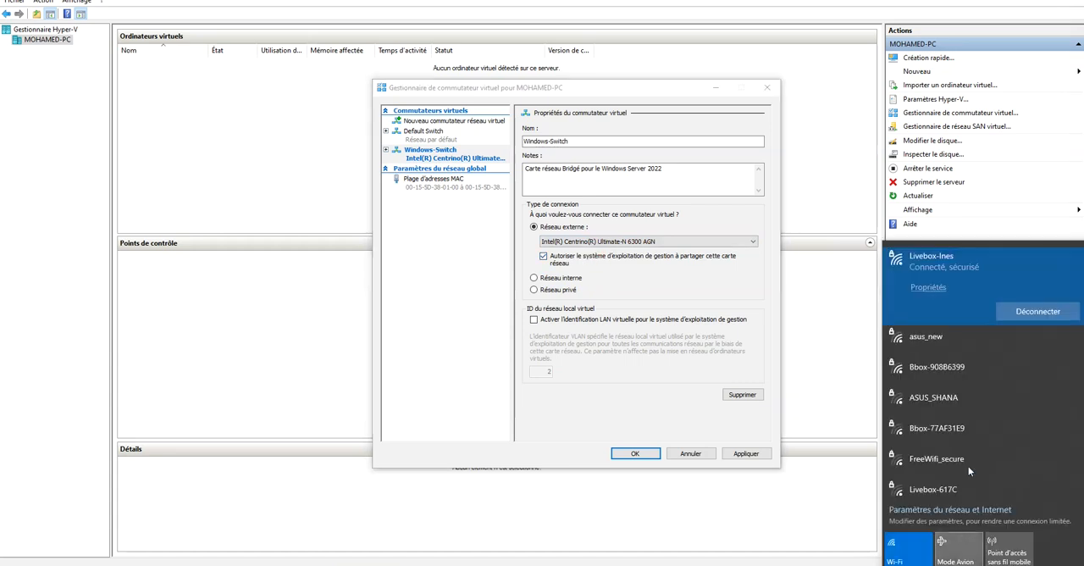
click(821, 336)
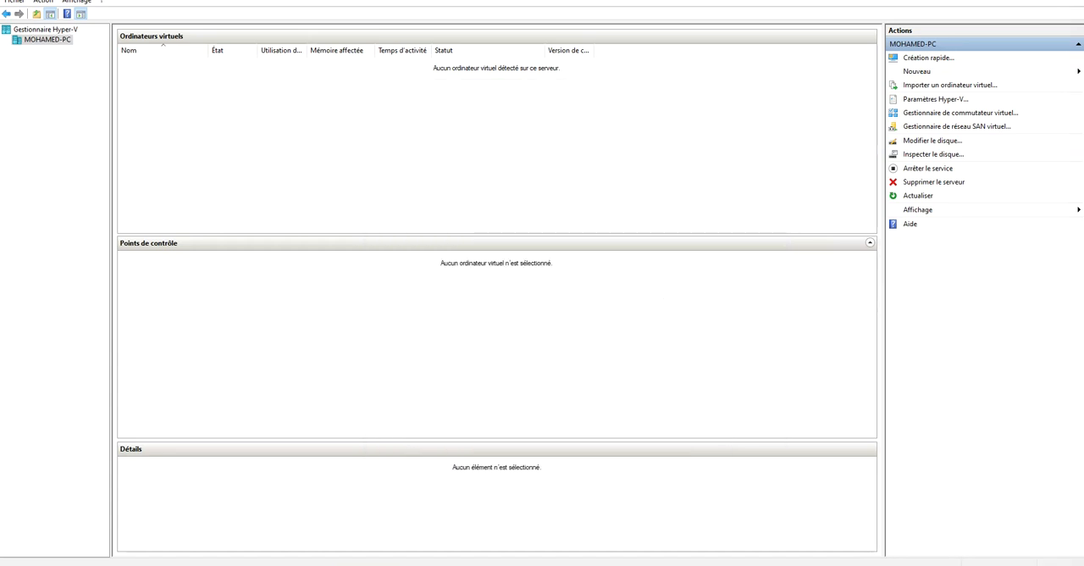
mouse_move(426, 563)
click(491, 519)
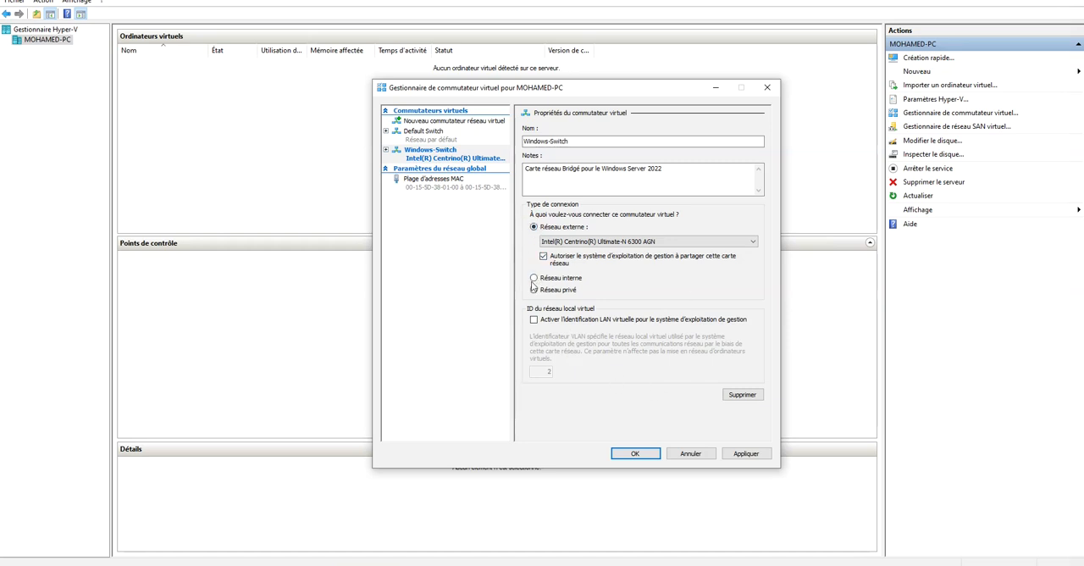
click(741, 457)
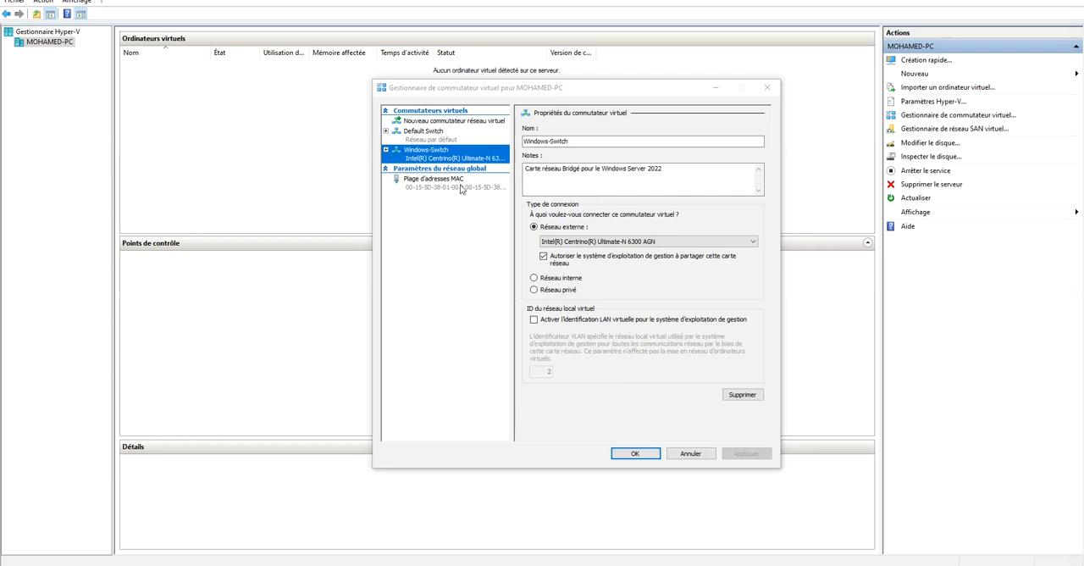
Review the extensions of Windows-Switch and the version of its Microsoft Windows filtering platform, and close the virtual switch manager
click(385, 150)
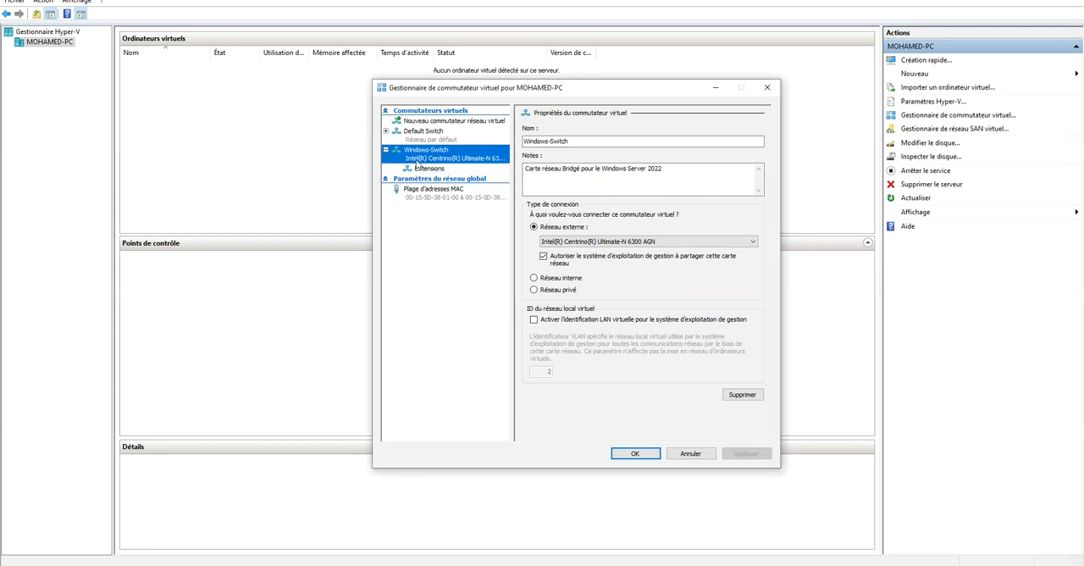
click(442, 168)
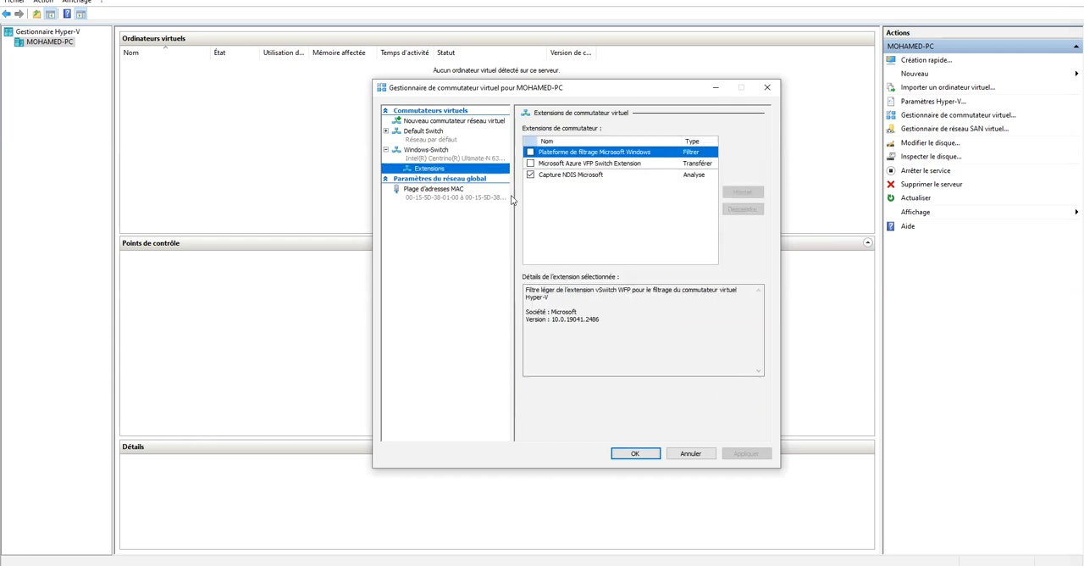
click(434, 160)
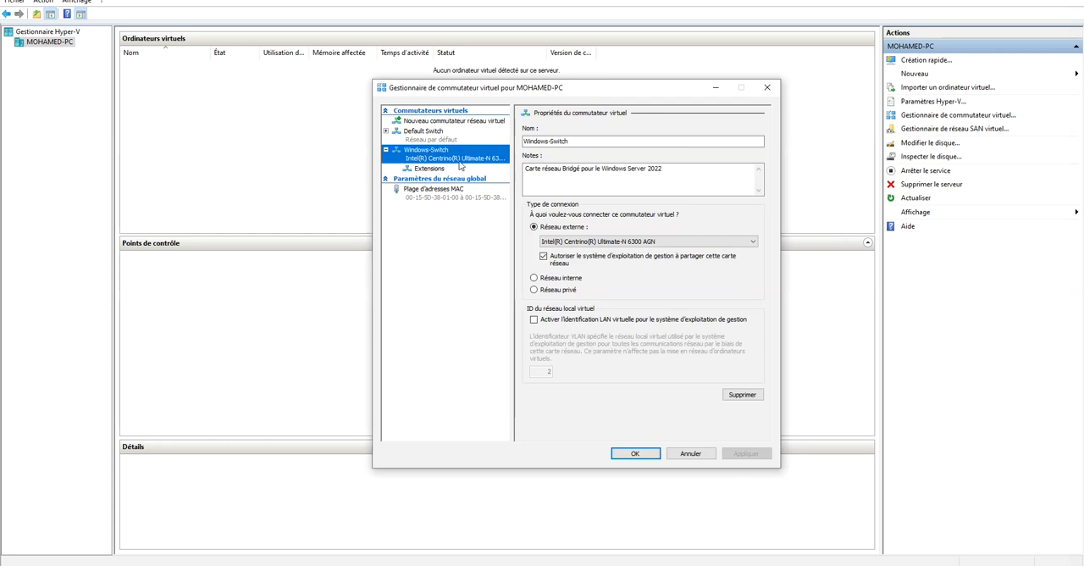
click(436, 168)
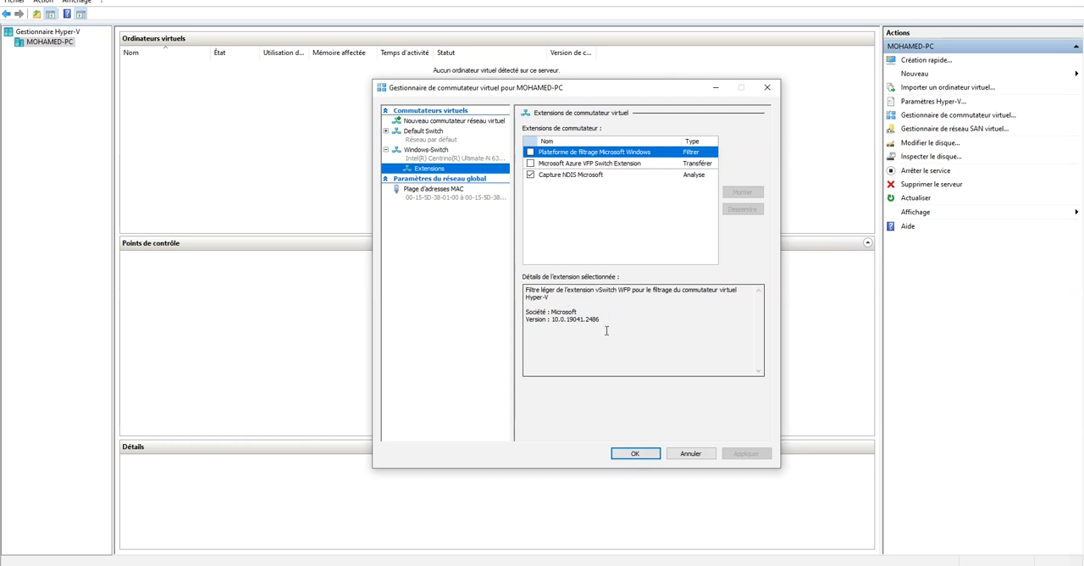
drag(604, 324, 558, 320)
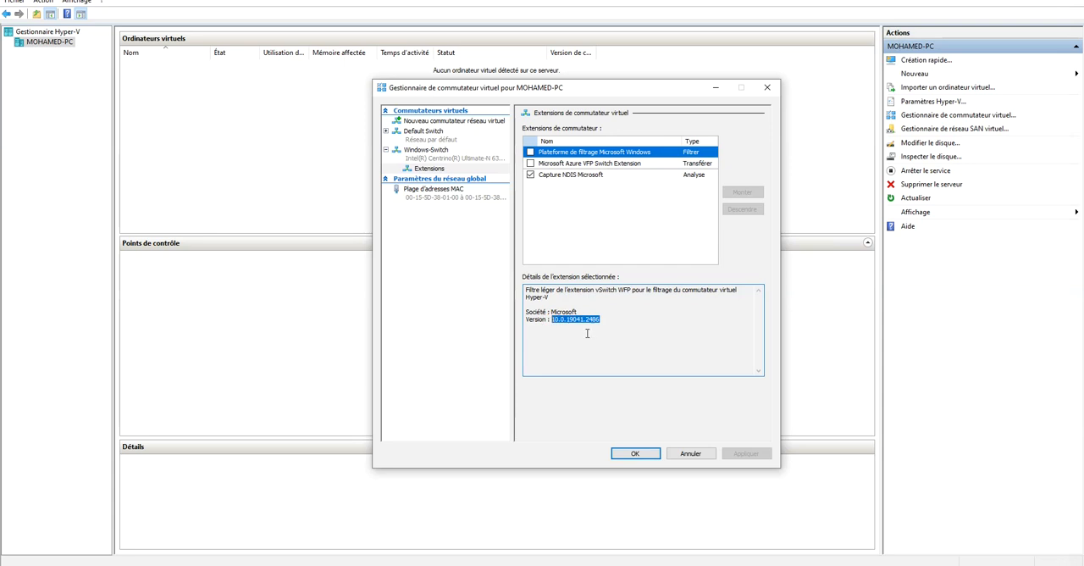
click(587, 333)
click(635, 454)
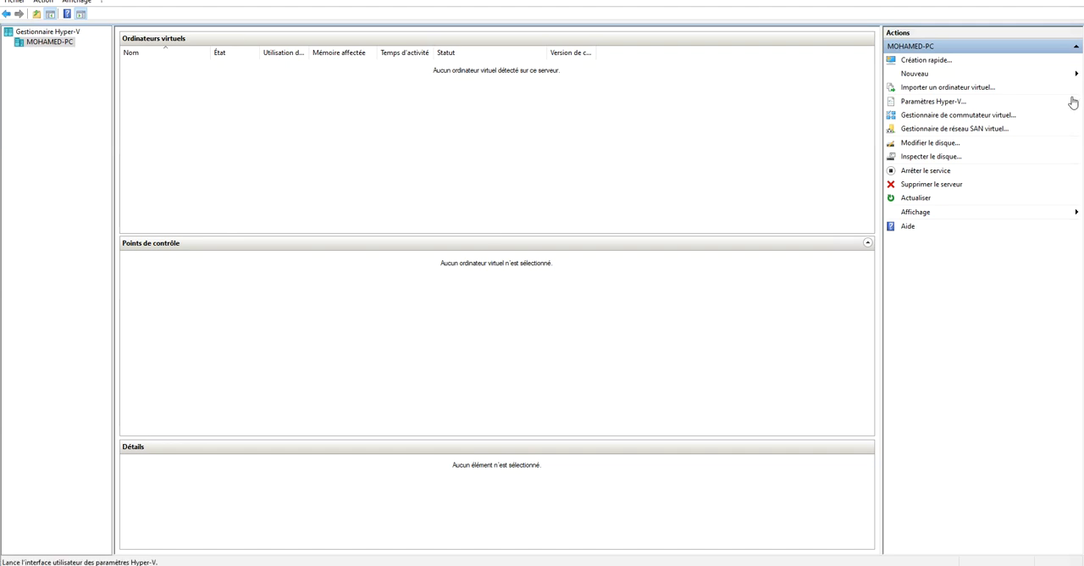
Start the new virtual machine wizard and give the machine a server name beginning with SRV-
click(993, 74)
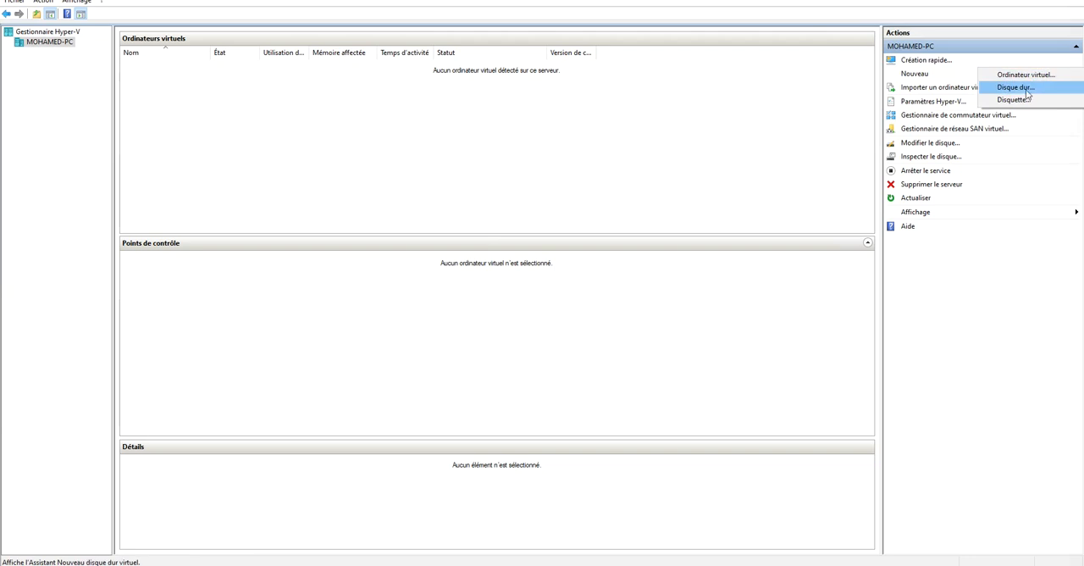
click(1033, 76)
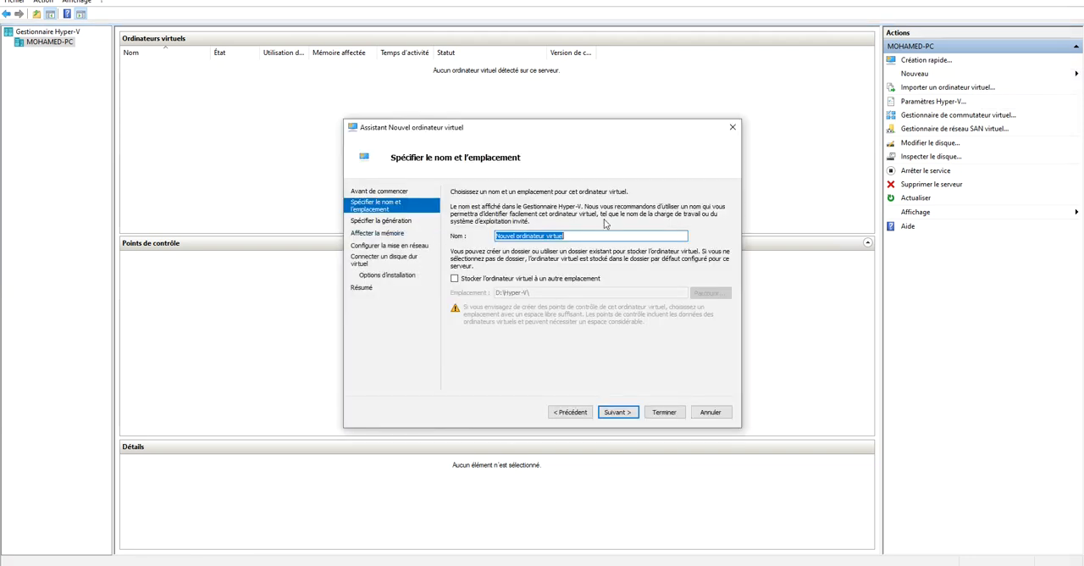
drag(580, 135, 649, 118)
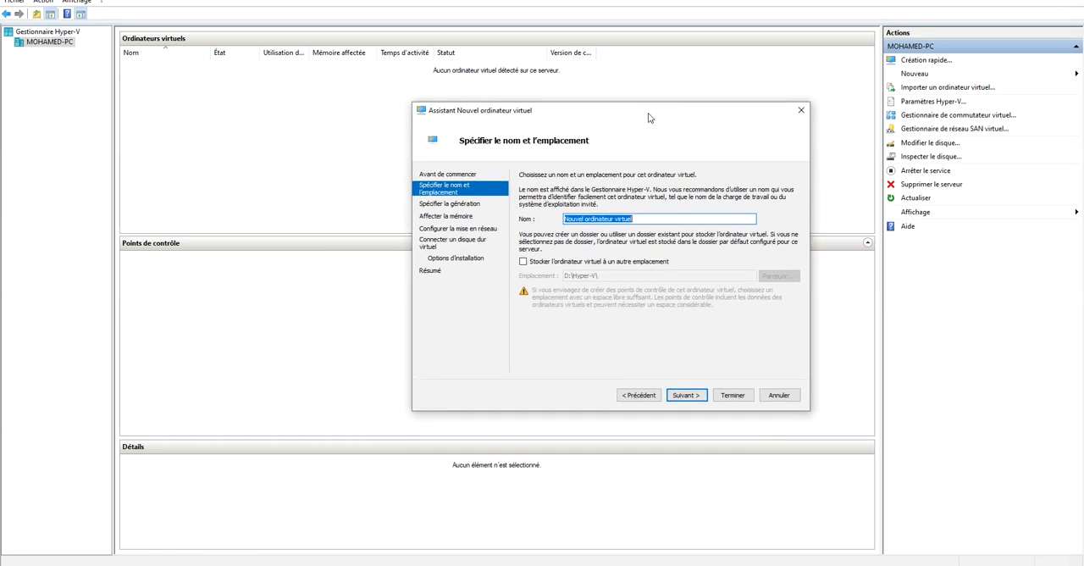
text(SRV-DC01)
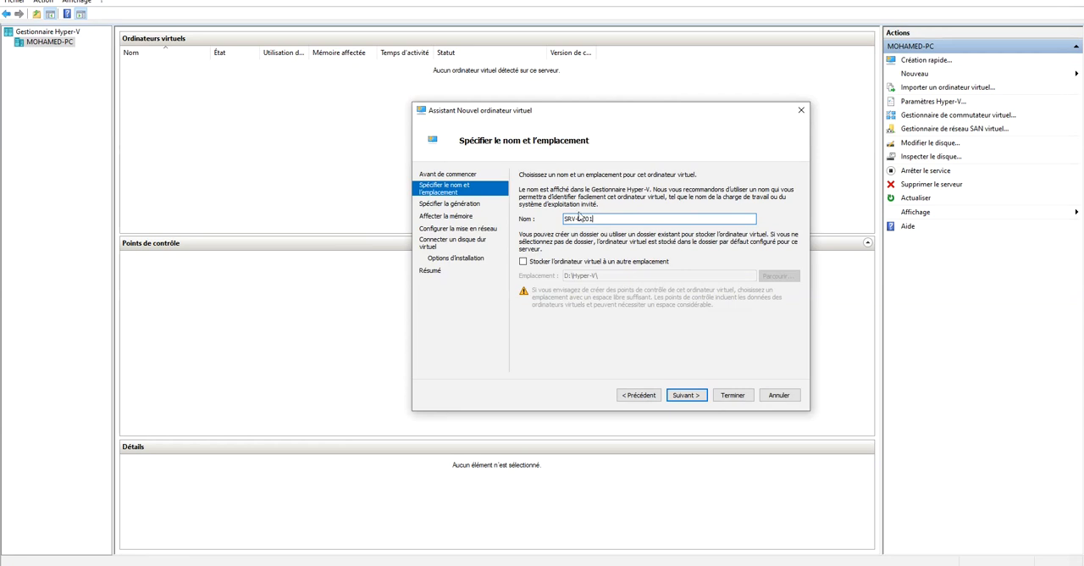
drag(572, 219, 617, 220)
click(616, 218)
drag(595, 219, 545, 224)
click(610, 220)
Keep the default D:\Hyper-V\ storage location and choose Génération 2 for the virtual machine
click(649, 264)
click(626, 264)
click(692, 396)
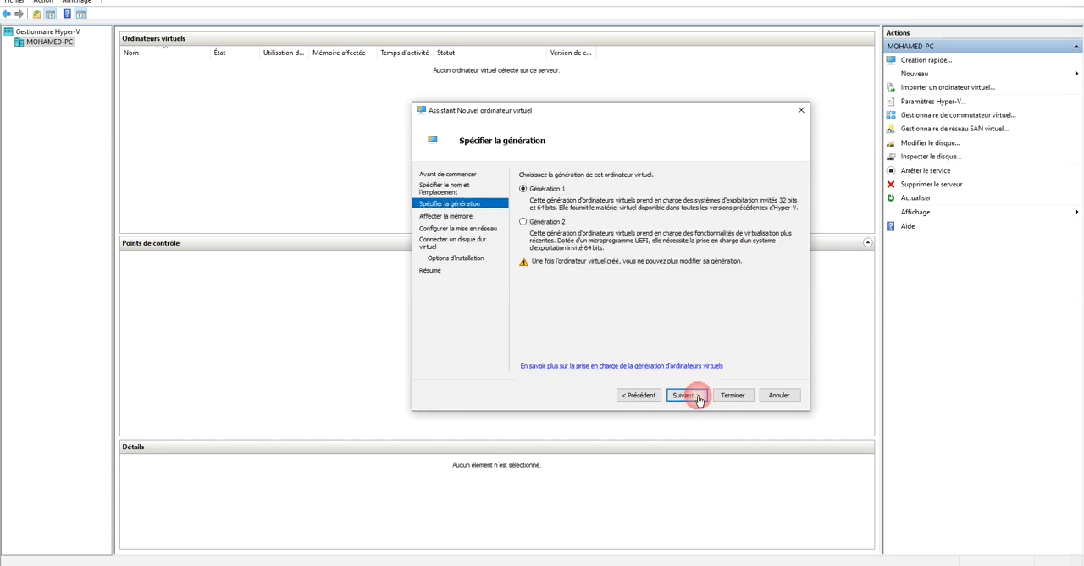
click(524, 223)
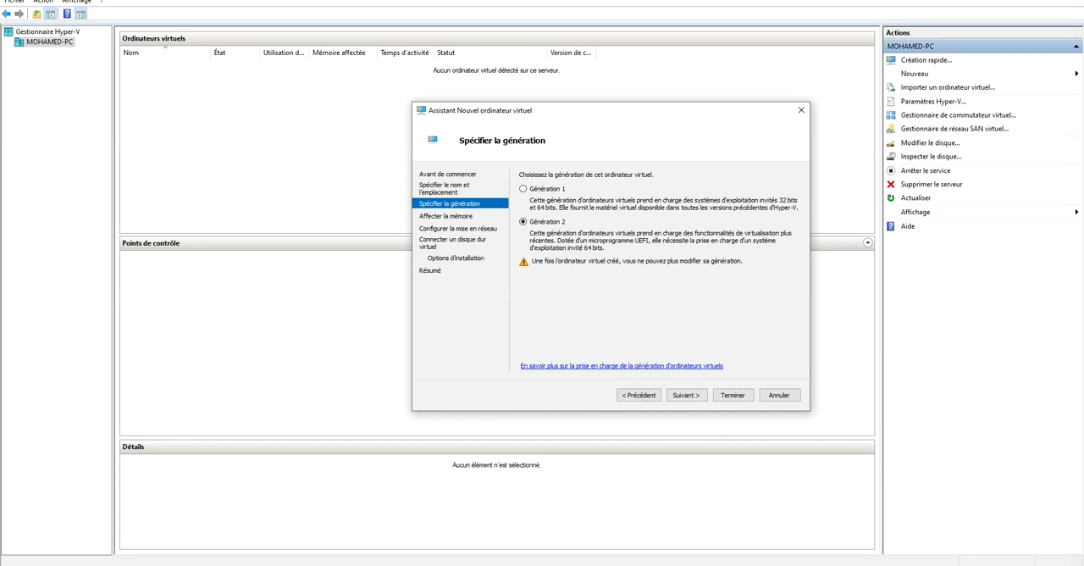
Switch to Chrome to read the Microsoft Learn article comparing generation 1 and 2 virtual machines and their supported systems, and return to the wizard
mouse_move(343, 563)
click(463, 550)
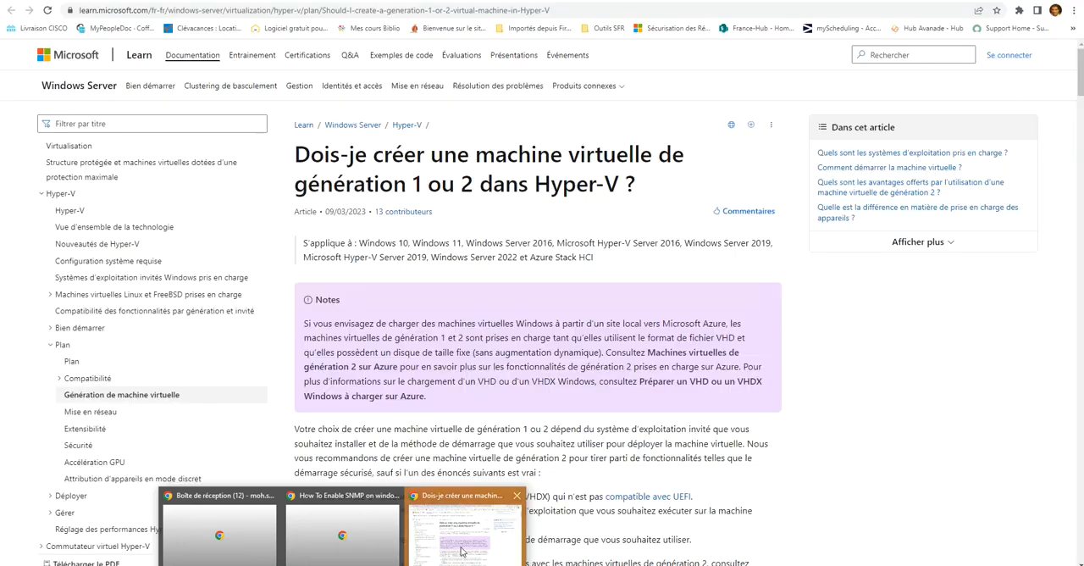
scroll(573, 333, down, 10)
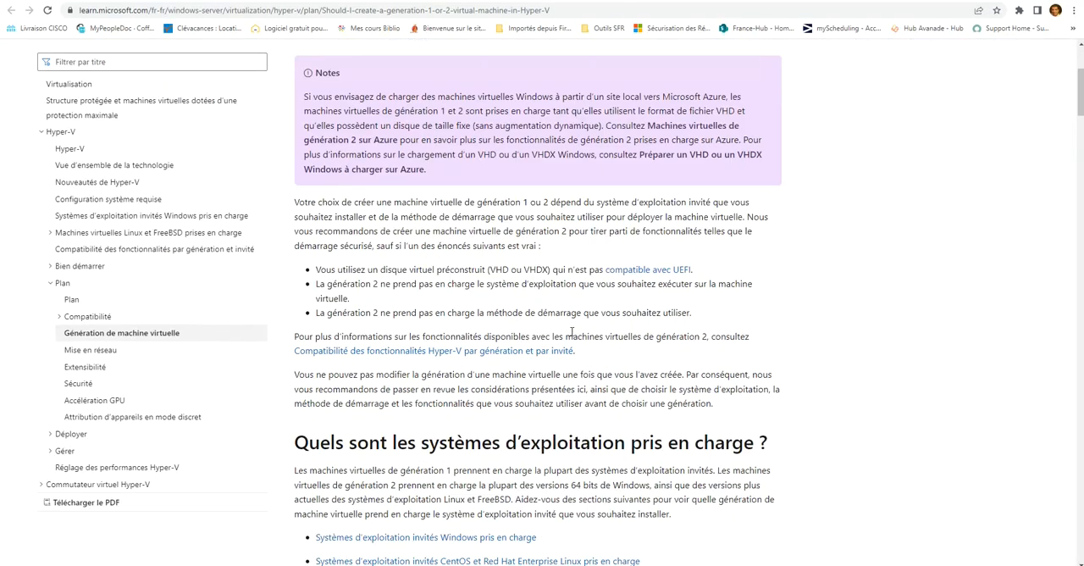
scroll(573, 333, up, 2)
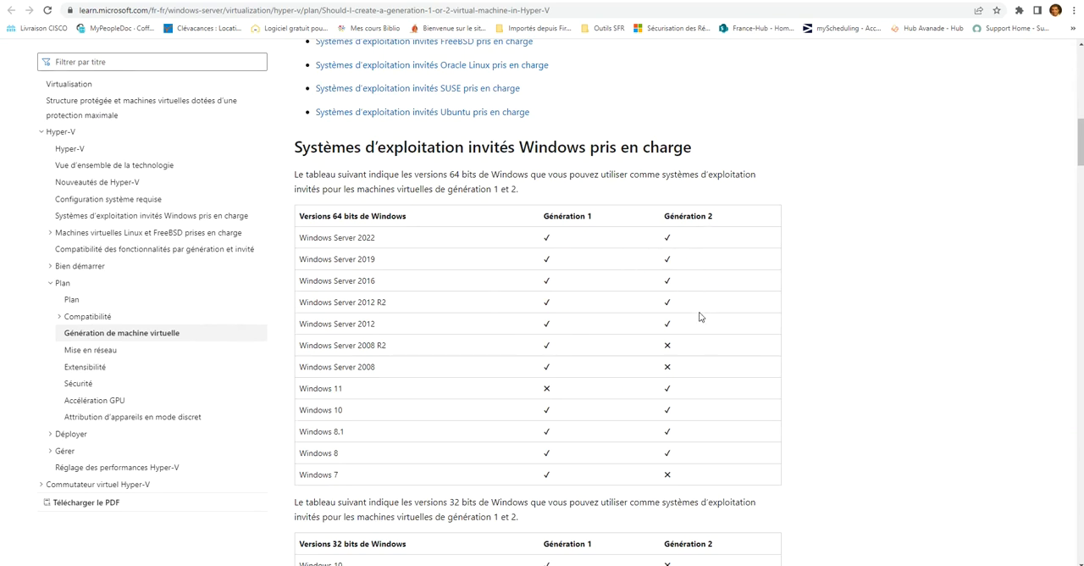
scroll(699, 318, down, 5)
scroll(680, 334, down, 18)
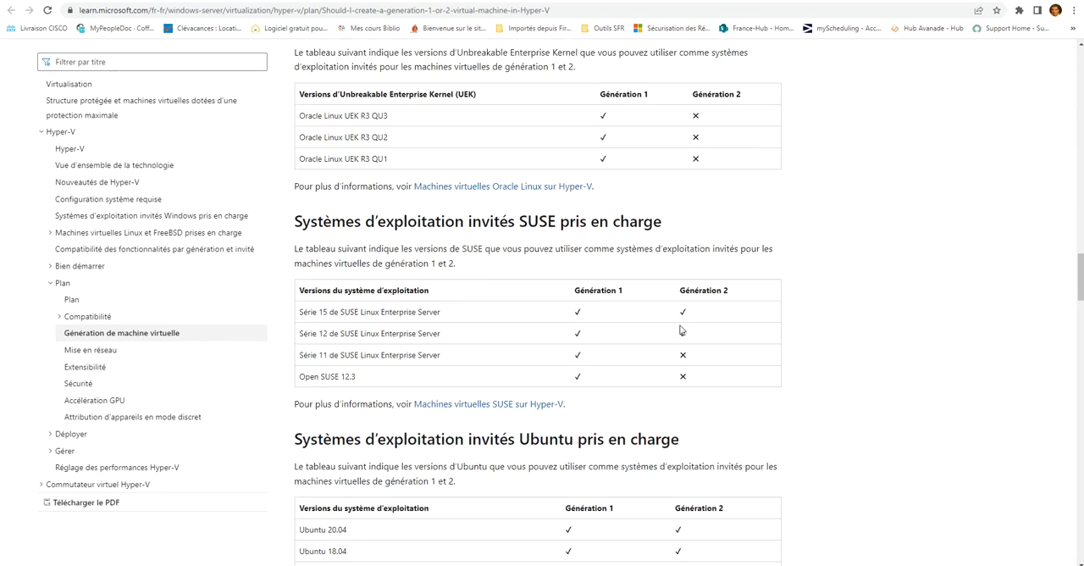
scroll(683, 323, up, 10)
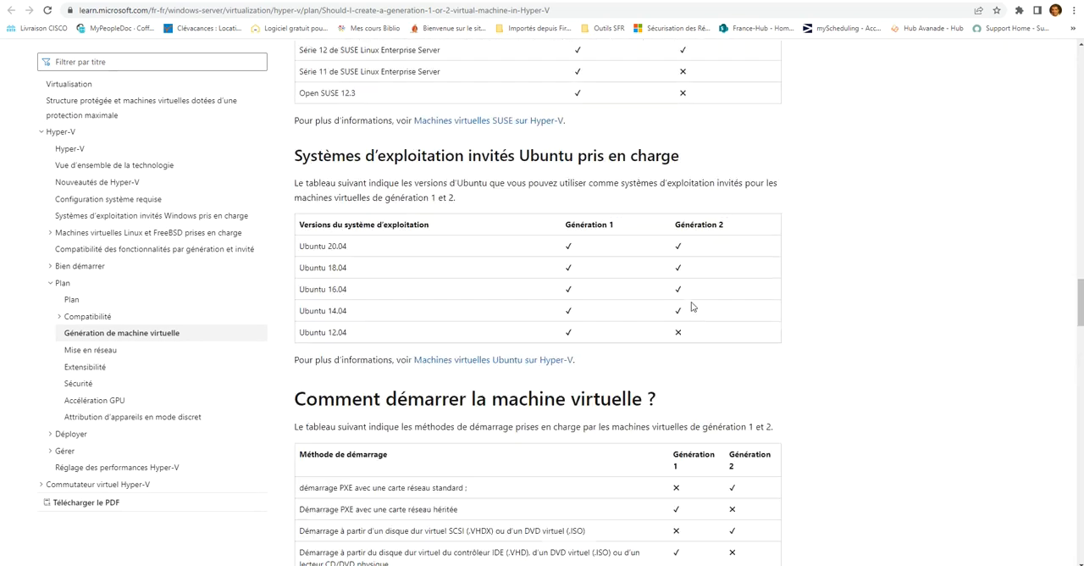
scroll(690, 306, down, 18)
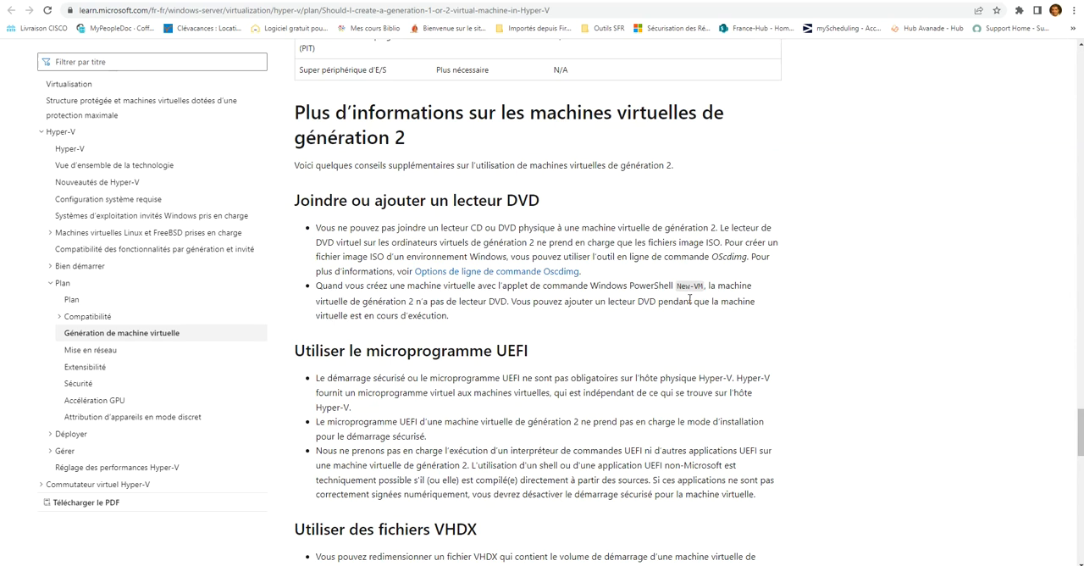
scroll(684, 301, down, 4)
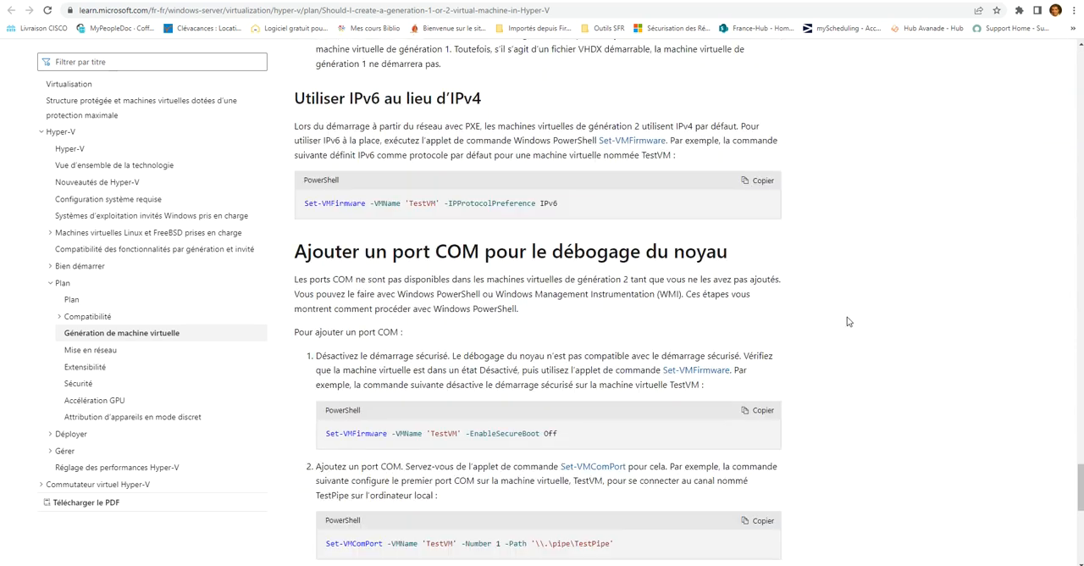
click(1019, 8)
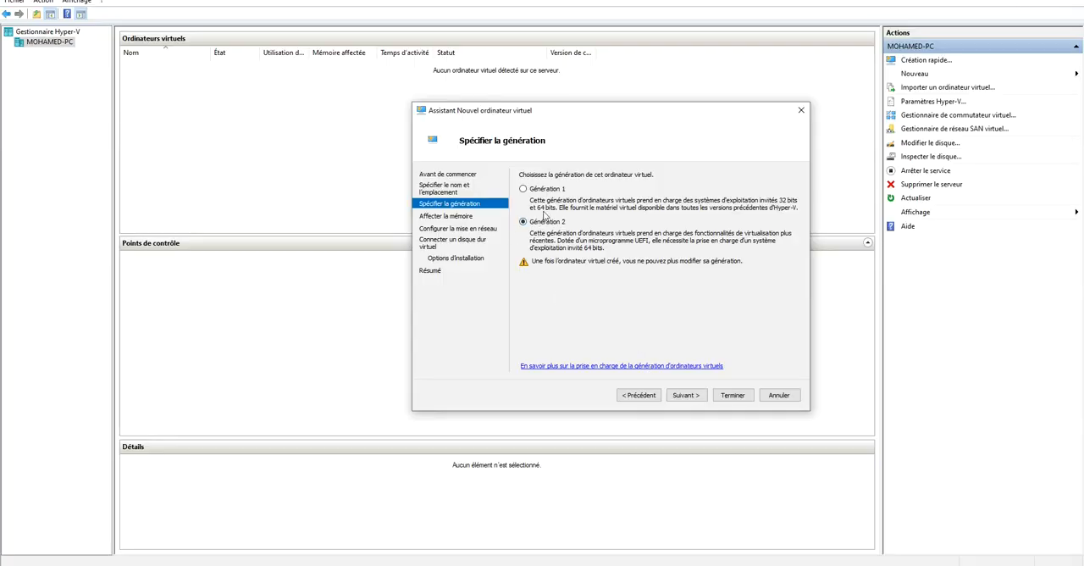
Accept the generation choice and set the virtual machine's startup memory to 4096 MB
click(686, 395)
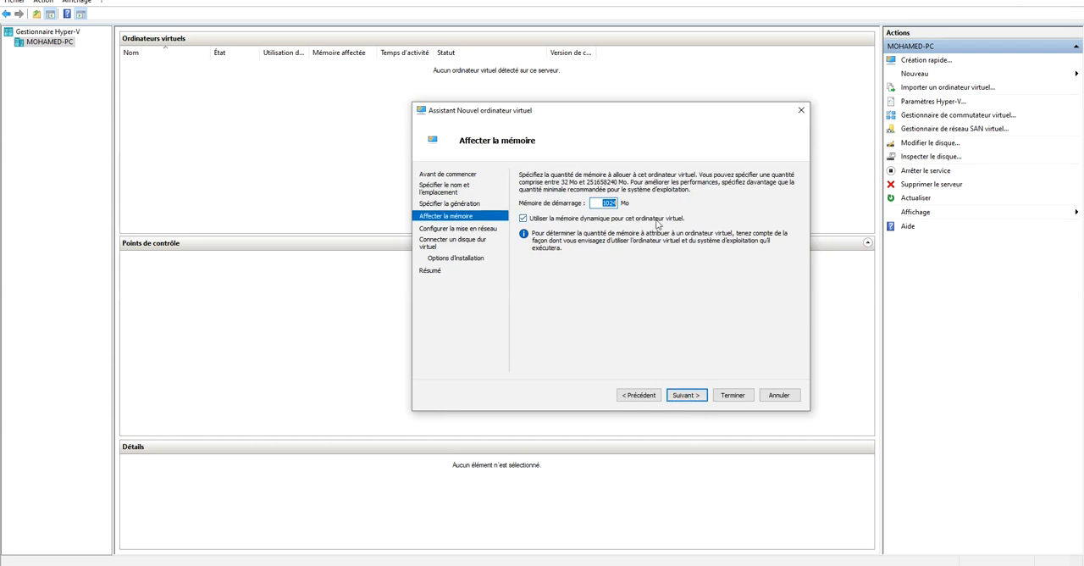
text(4096)
drag(593, 204, 627, 203)
click(599, 204)
click(700, 396)
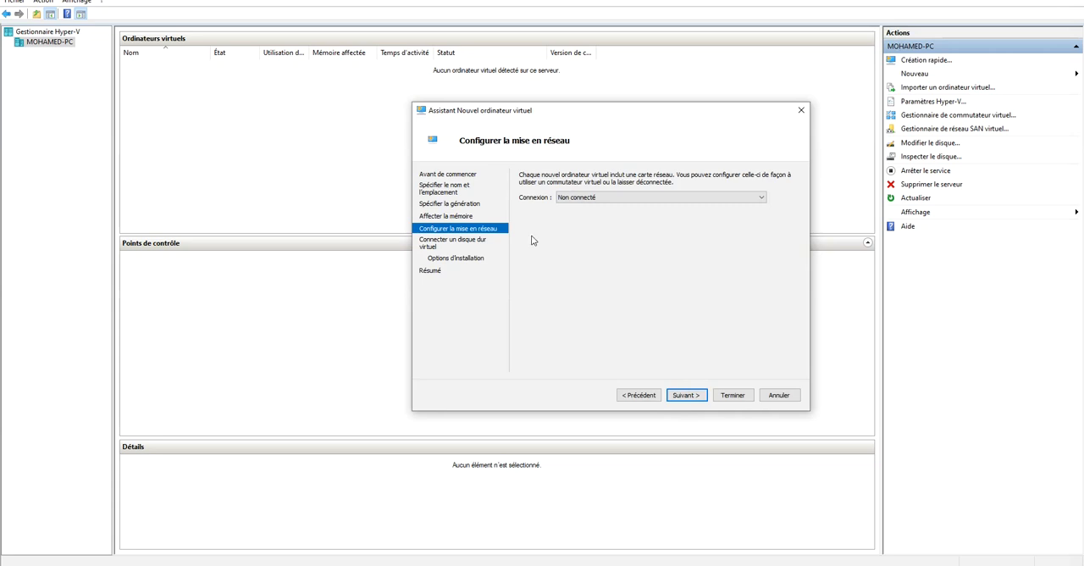
Connect the new virtual machine's network adapter to Windows-Switch and continue to the virtual hard disk settings
click(596, 202)
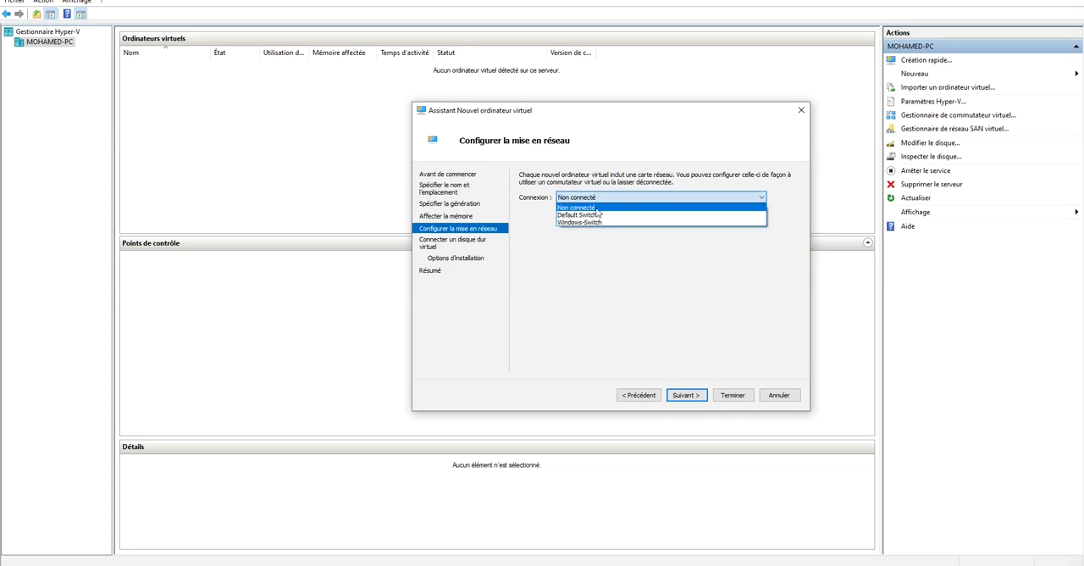
click(587, 224)
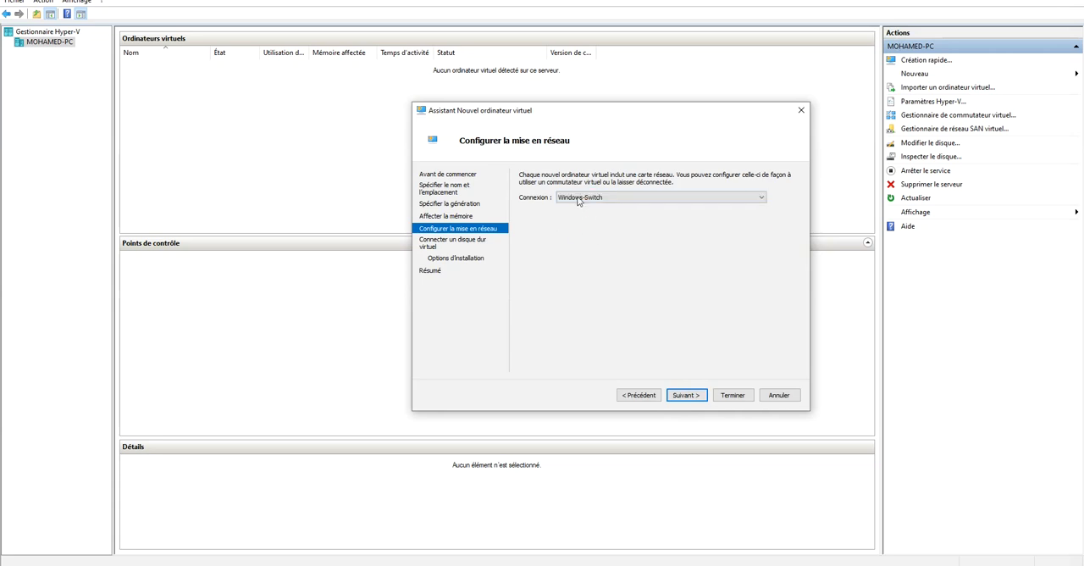
click(572, 200)
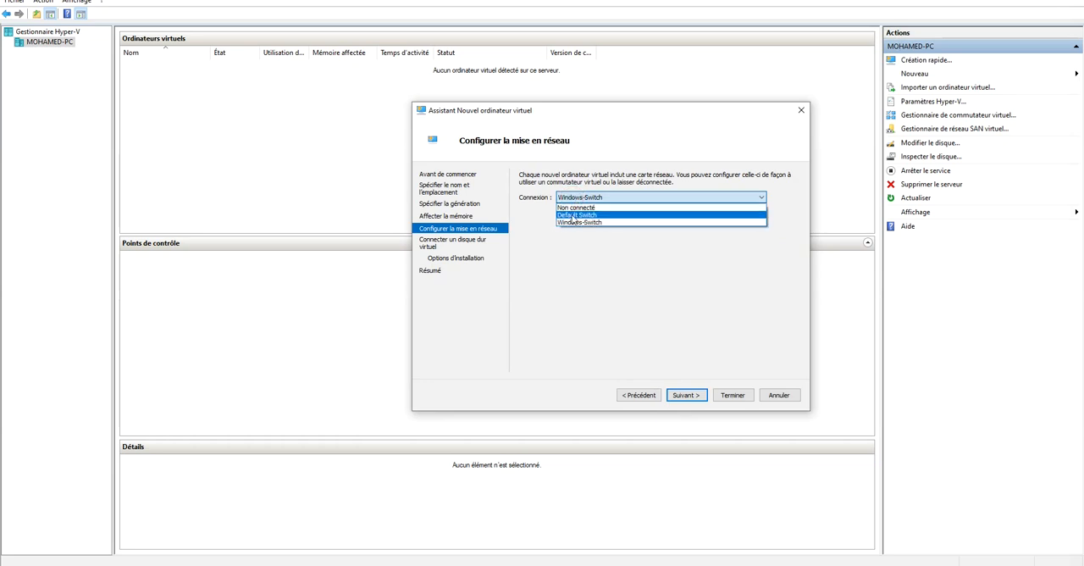
click(578, 223)
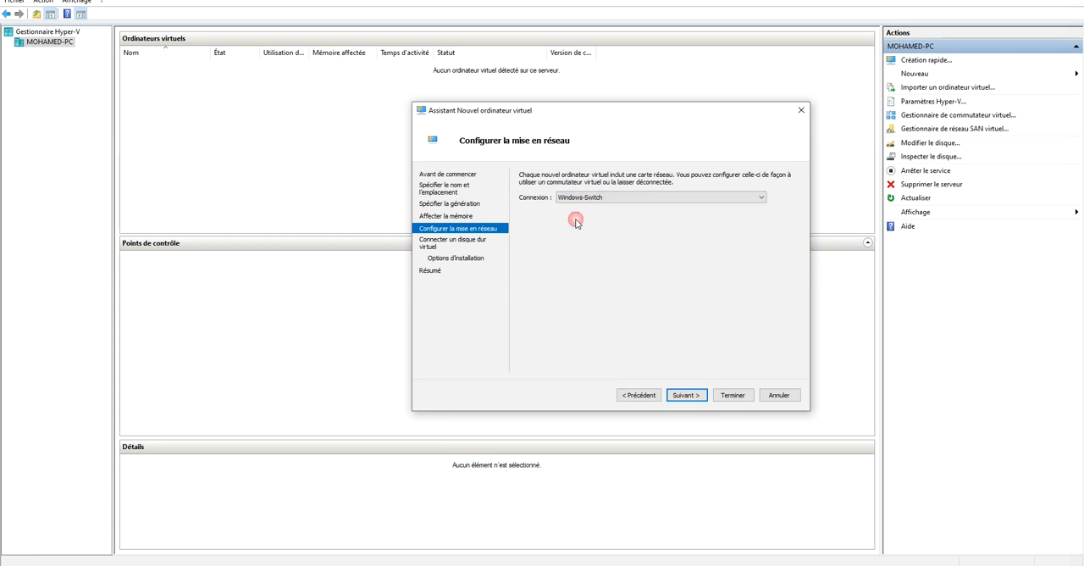
click(686, 395)
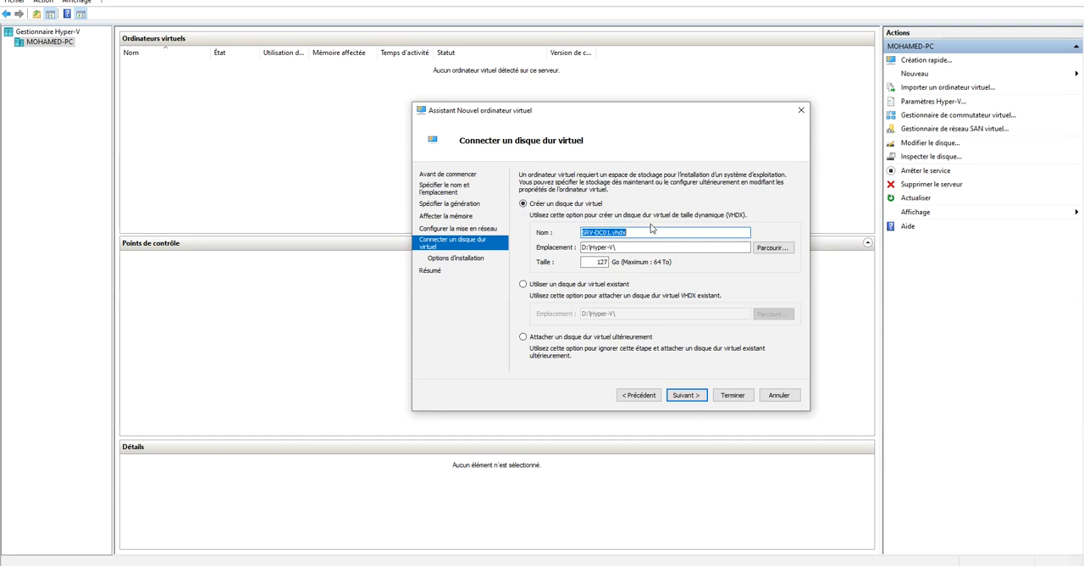
click(548, 285)
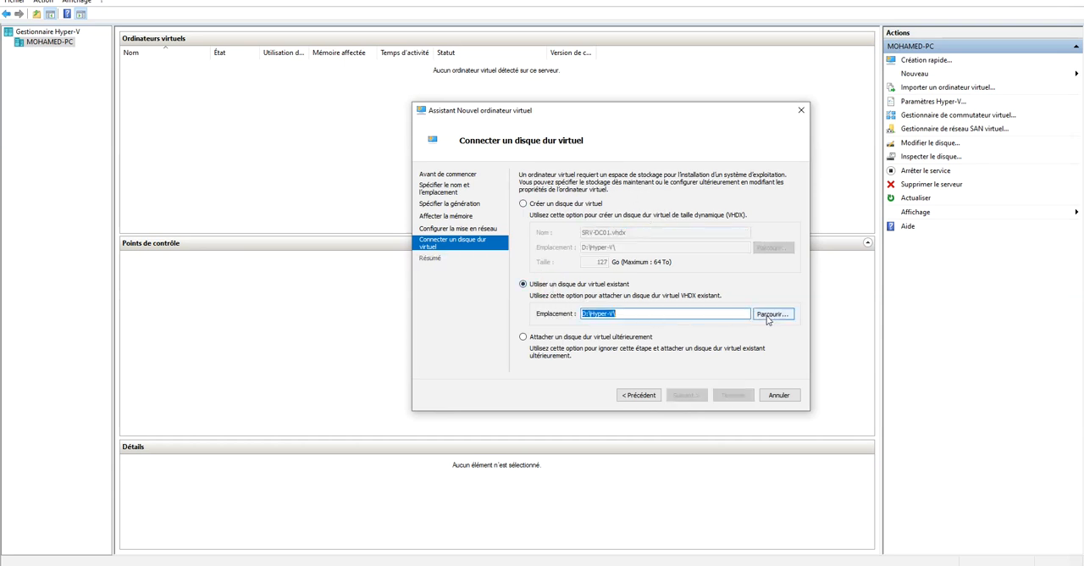
click(638, 338)
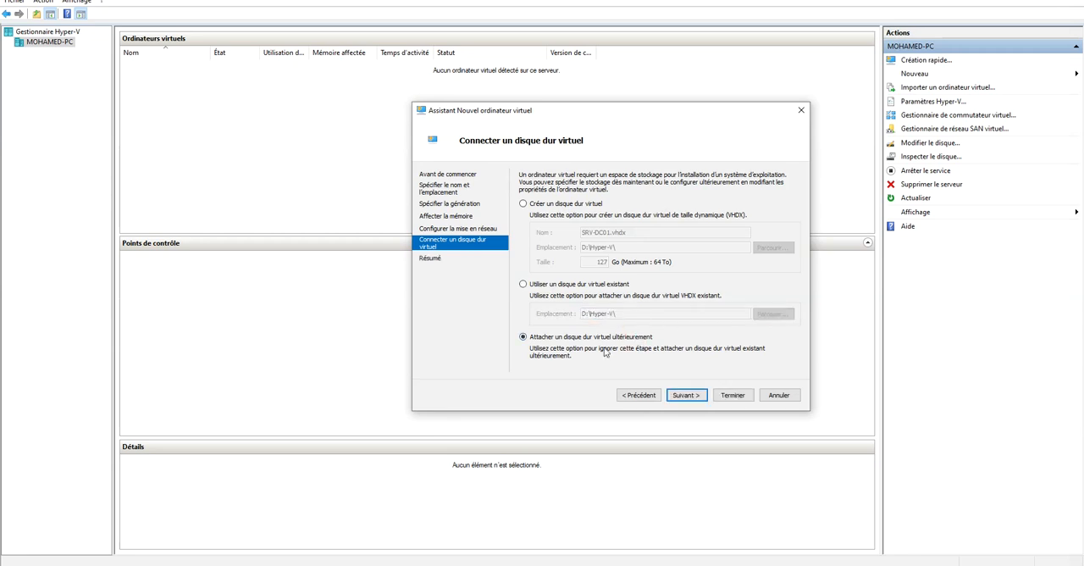
click(524, 204)
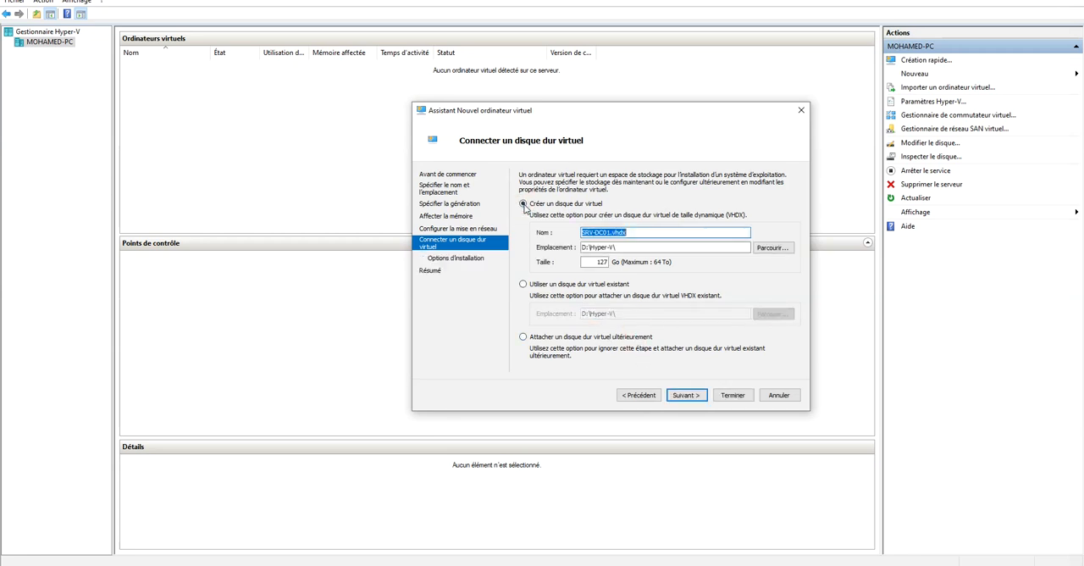
Set the size of the new virtual hard disk SRV-DC01.vhdx to 80 GB and continue to the installation options
click(640, 232)
double_click(607, 261)
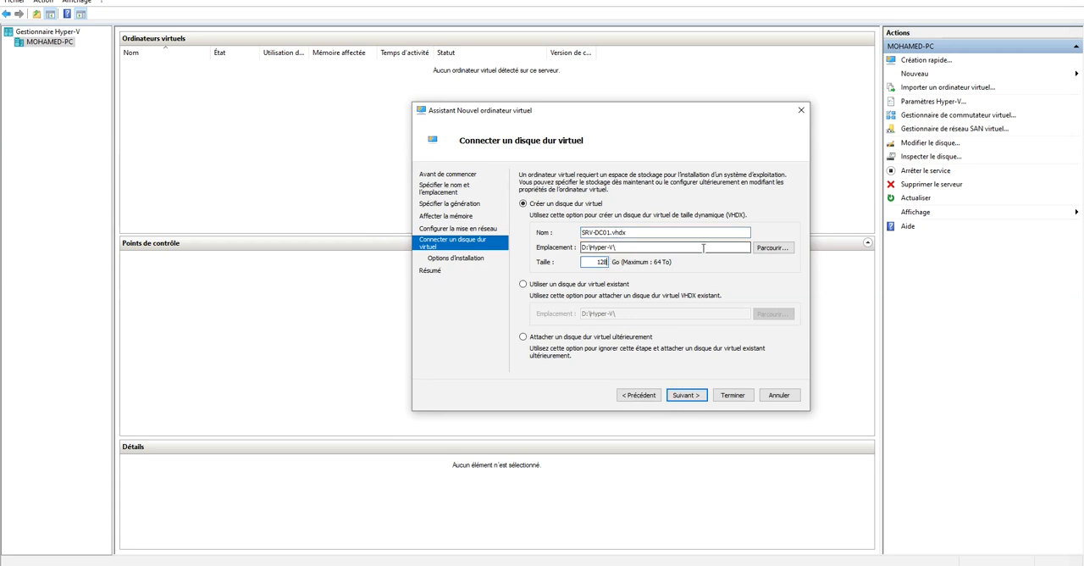
click(687, 270)
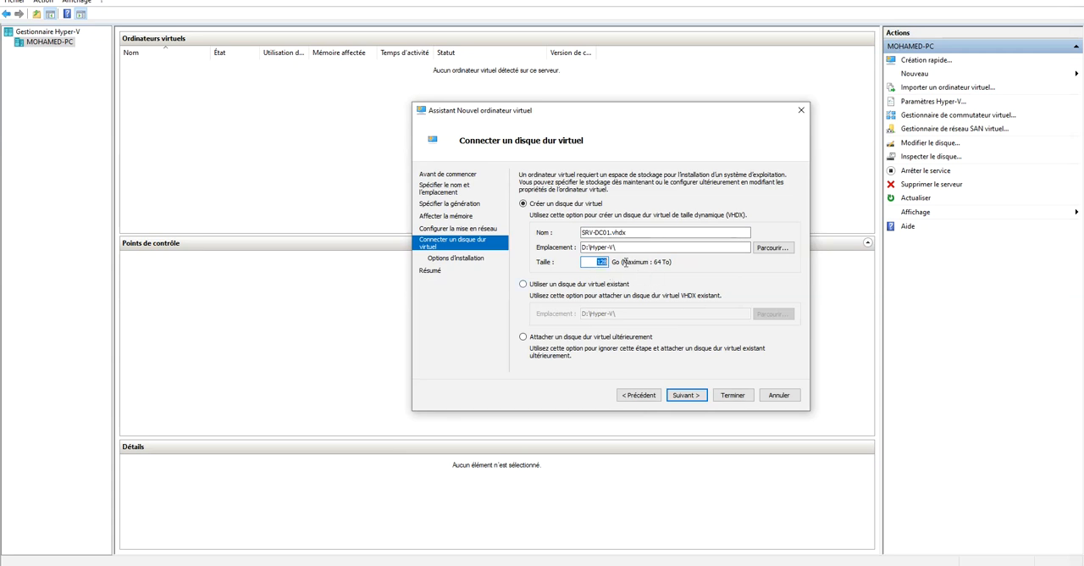
click(537, 392)
click(594, 262)
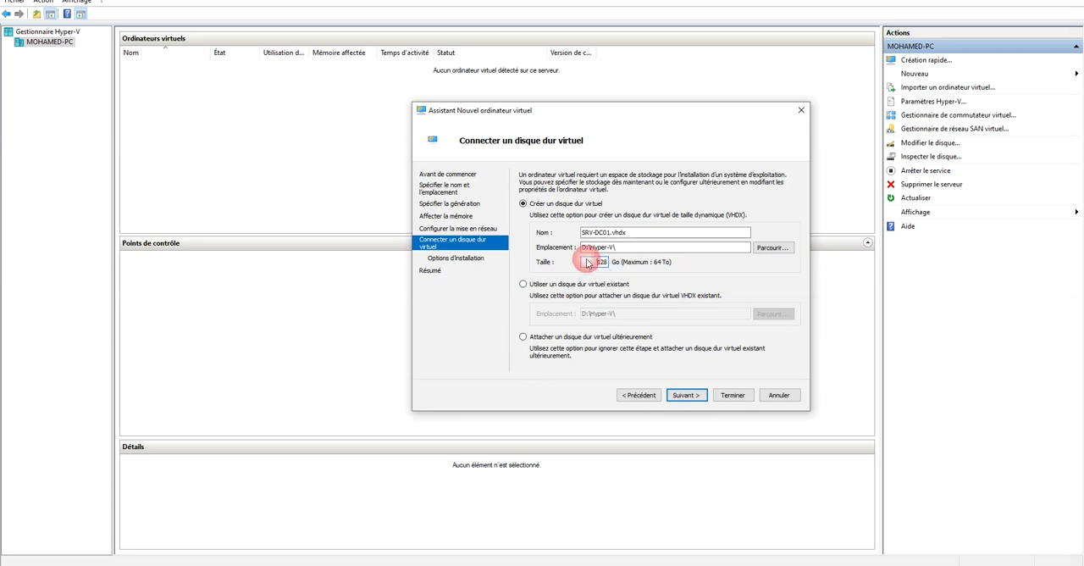
drag(596, 263, 634, 260)
text(5)
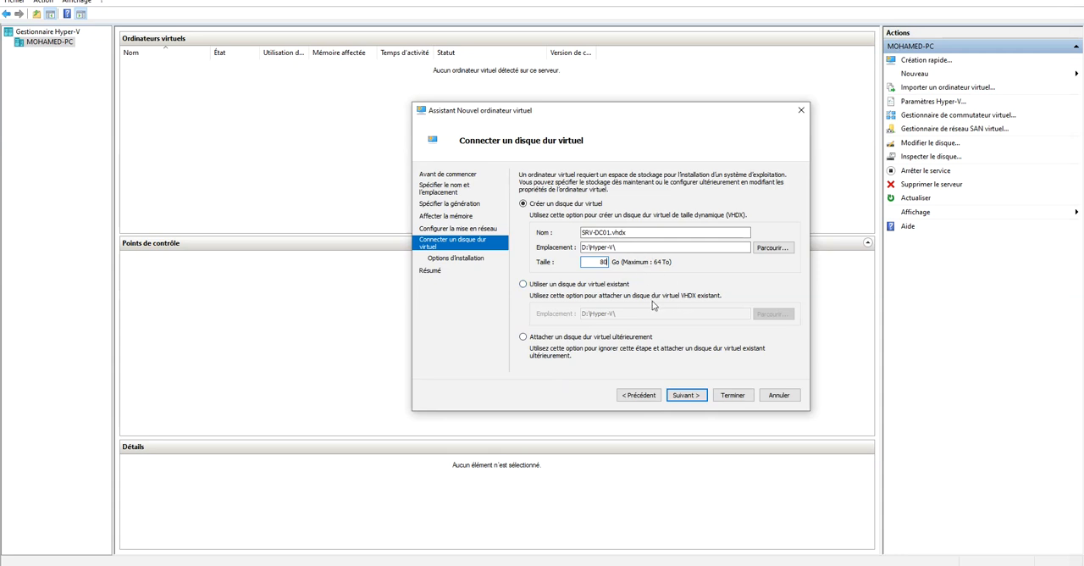
click(685, 395)
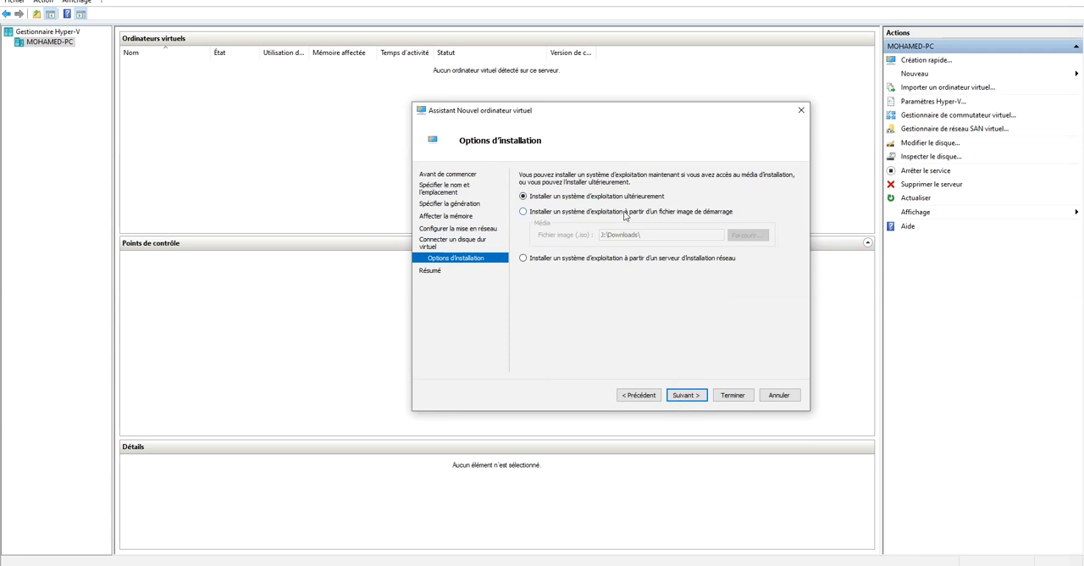
Choose installation from a boot image using SERVER_EVAL_x64FRE_fr-fr.iso in the Windows Server 2022 folder, and finish creating the virtual machine
click(598, 211)
click(746, 234)
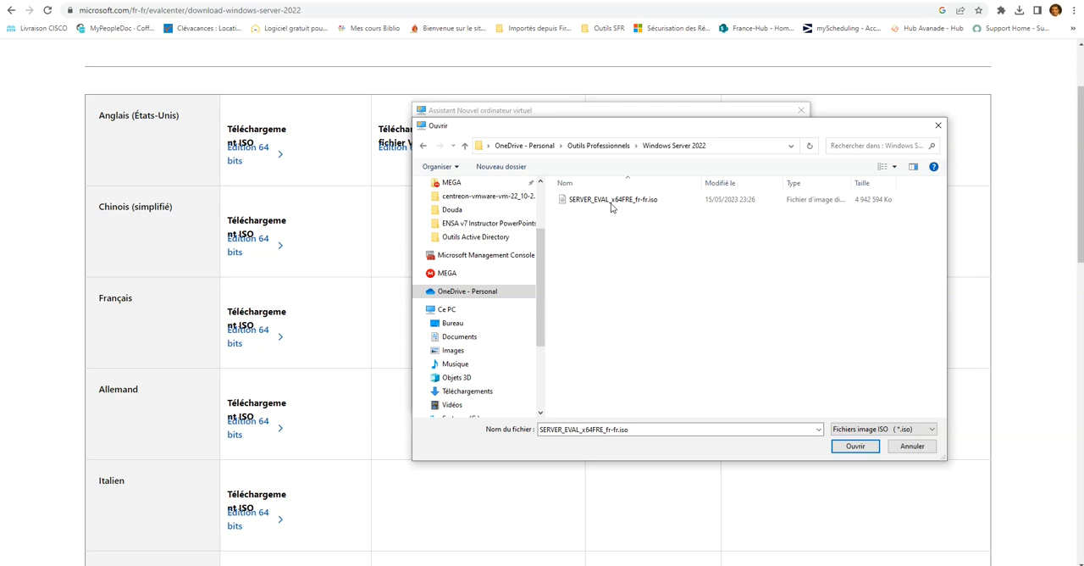
click(610, 201)
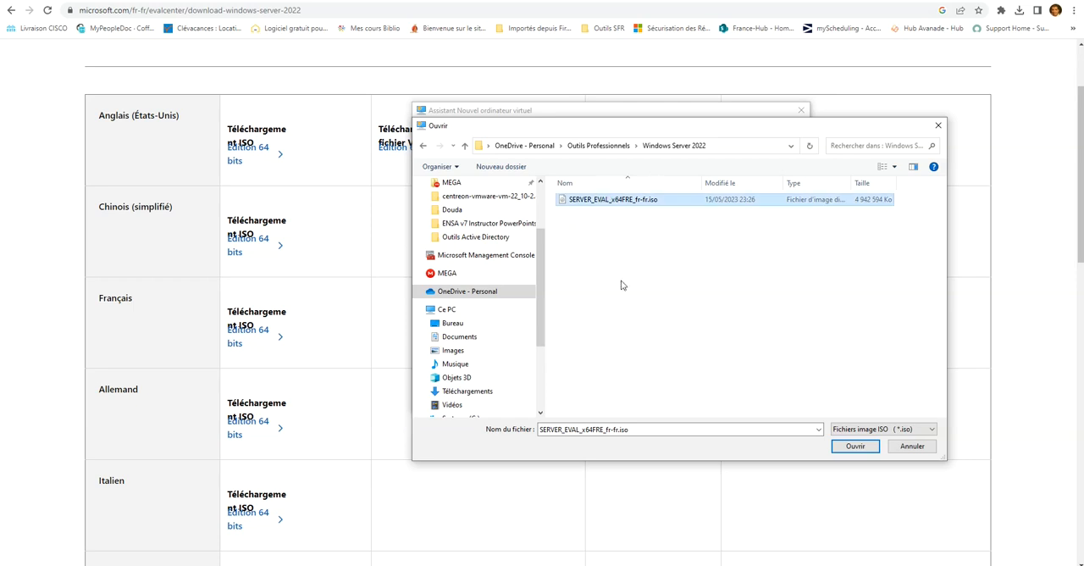
click(855, 447)
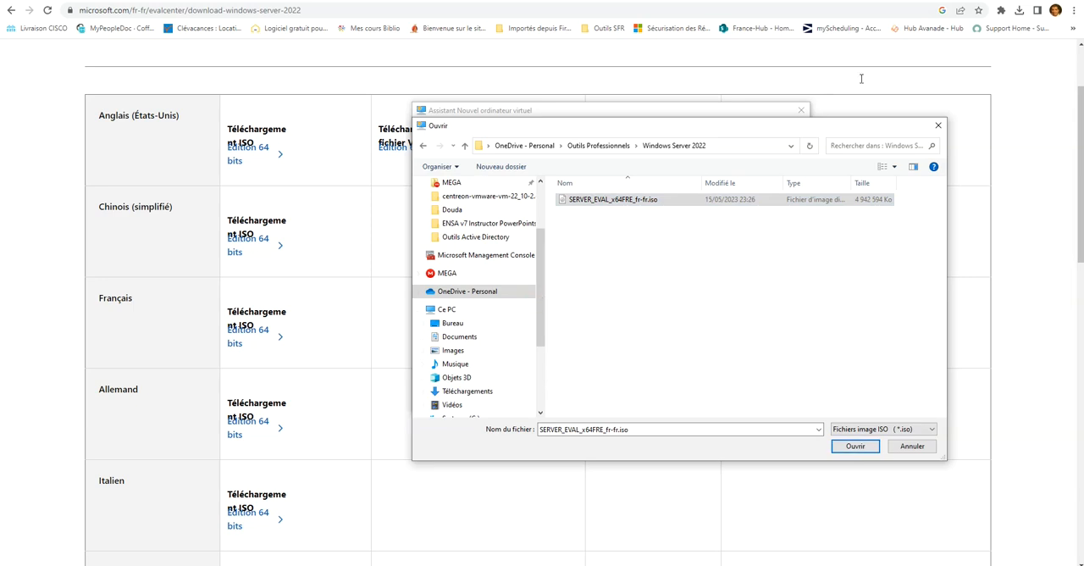
key(alt+Tab)
key(alt+Tab)
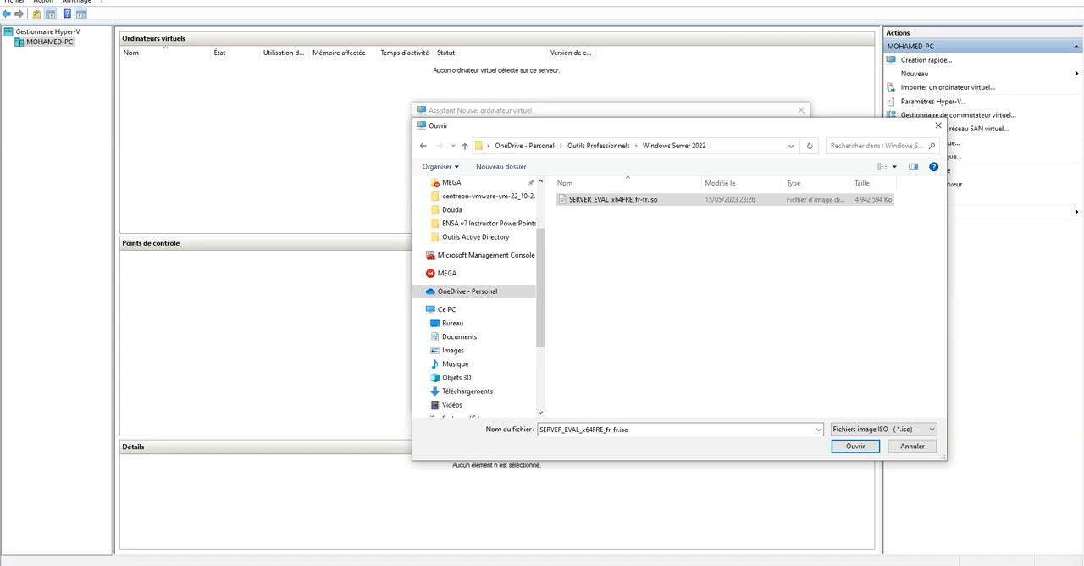
click(561, 202)
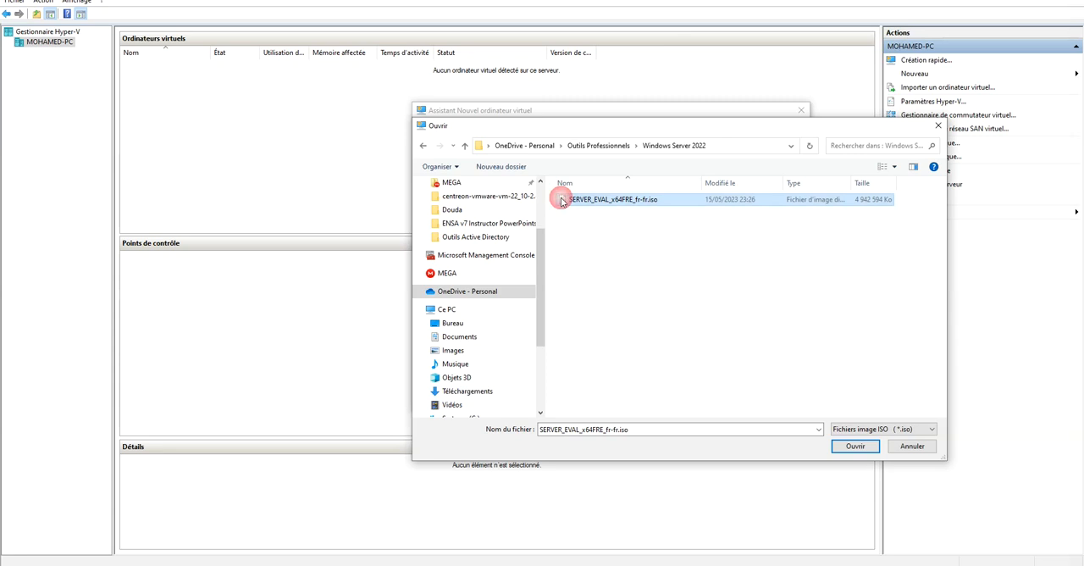
click(855, 445)
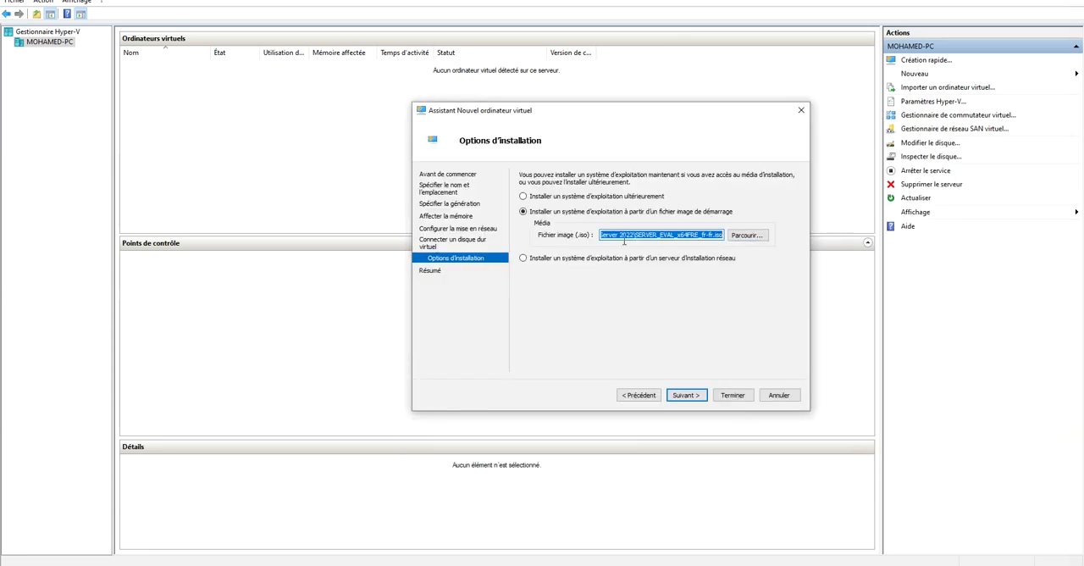
click(686, 395)
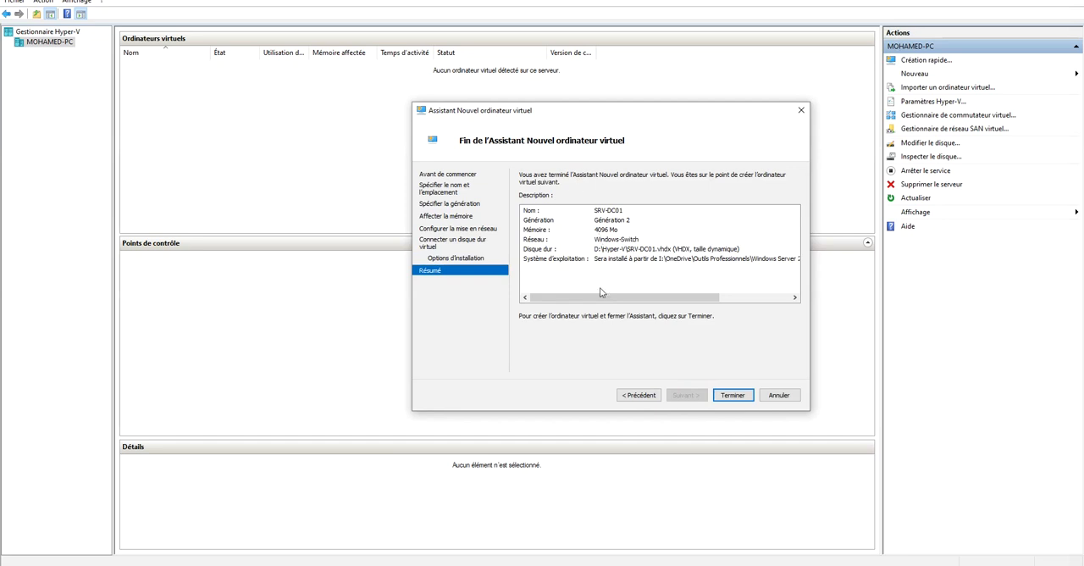
click(728, 395)
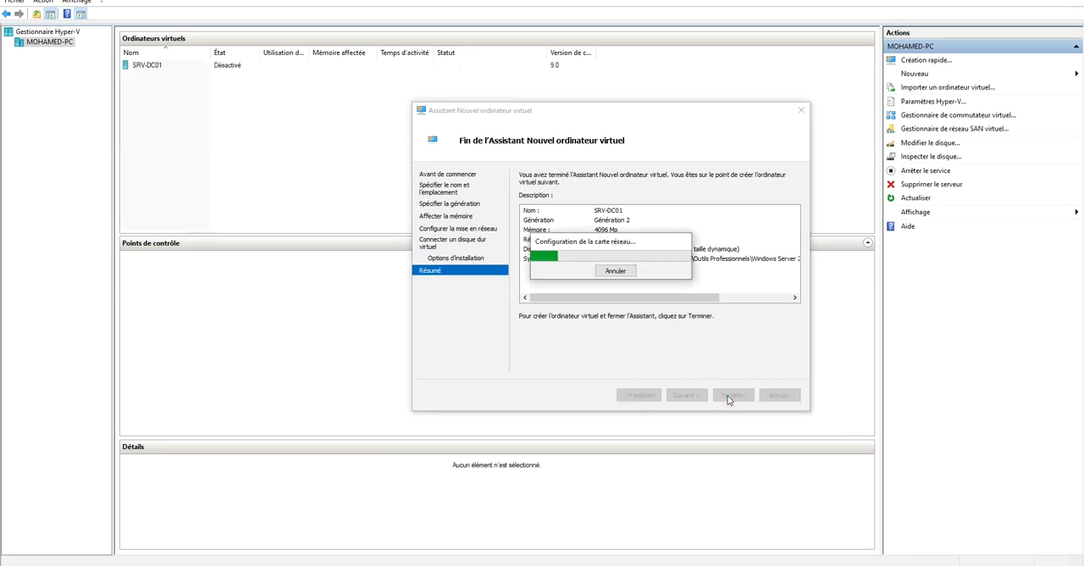
Open the settings of SRV-DC01 and examine the SCSI controller, network card and Fibre Channel adapter among the hardware that can be added
click(144, 68)
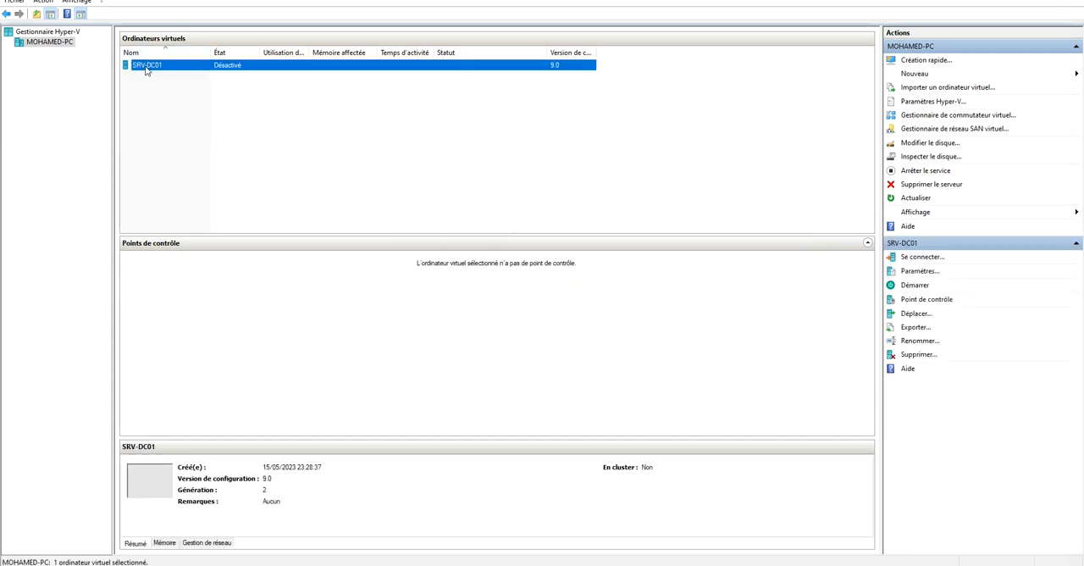
right_click(147, 66)
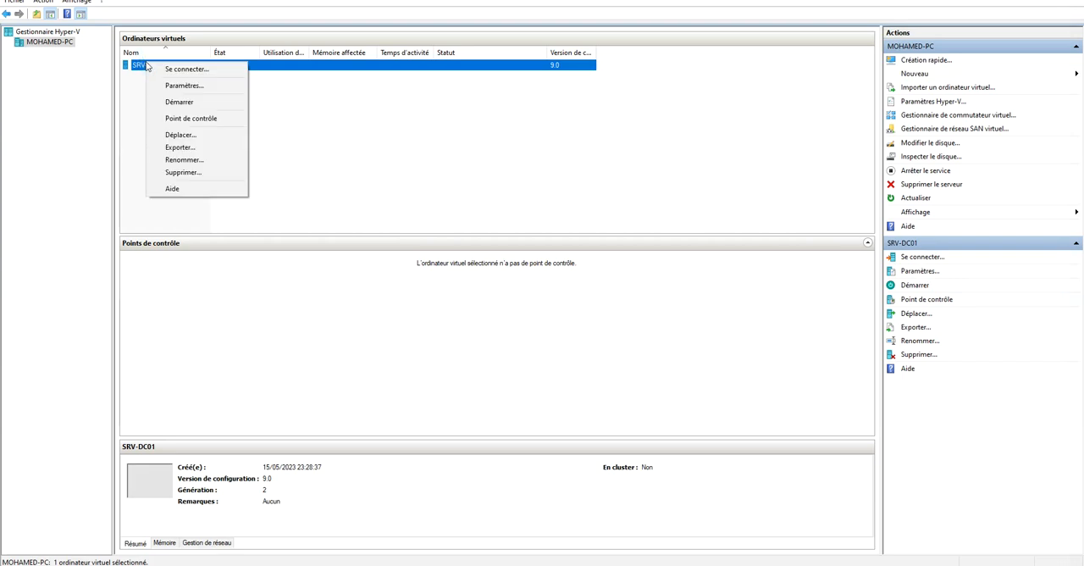
click(200, 89)
drag(523, 94, 372, 71)
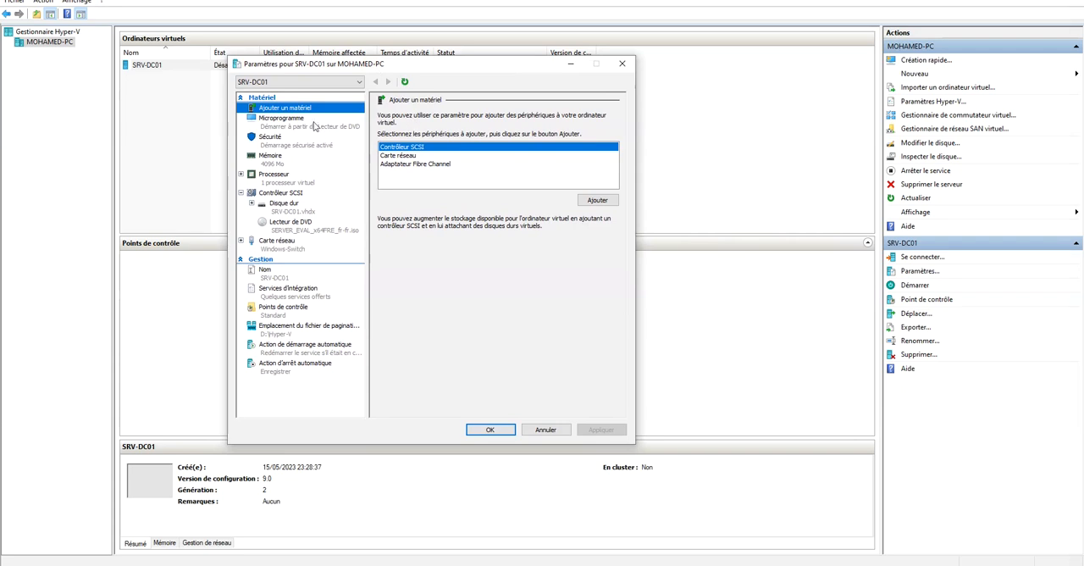
click(410, 148)
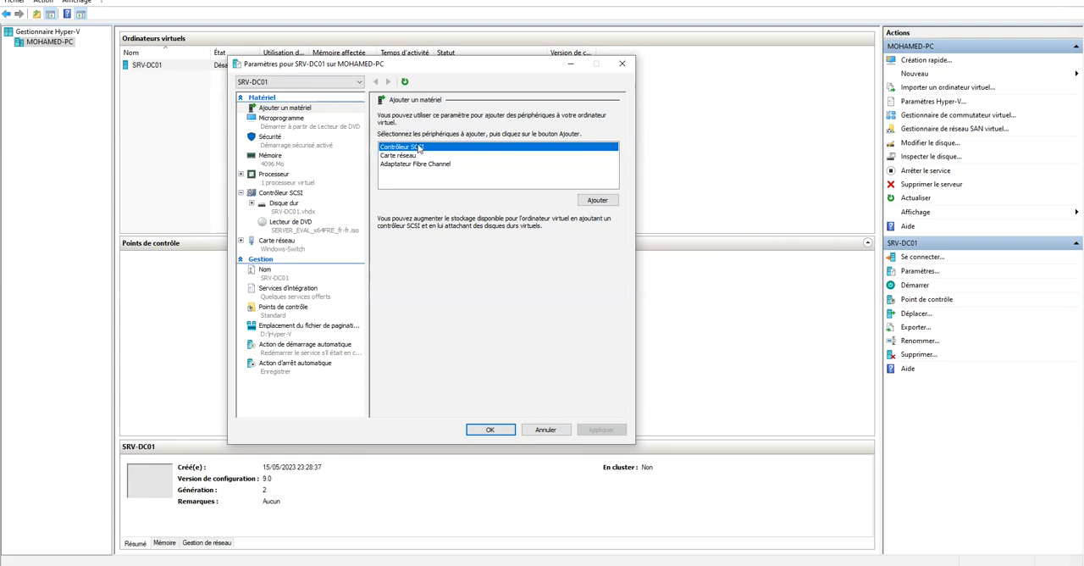
click(419, 156)
click(434, 166)
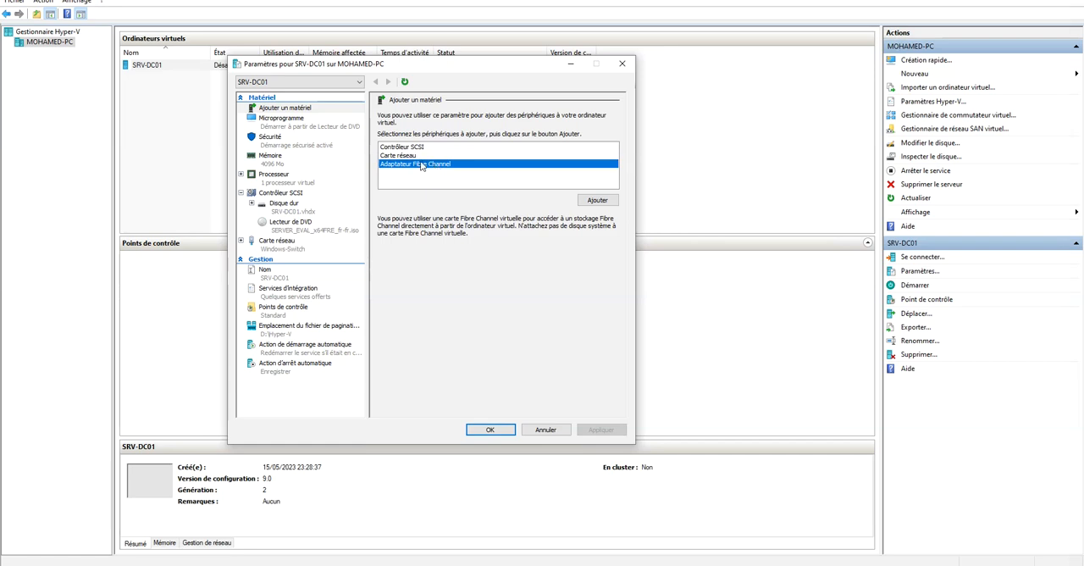
Examine the DVD drive, network card and hard disk entries in the firmware boot order of SRV-DC01
click(303, 122)
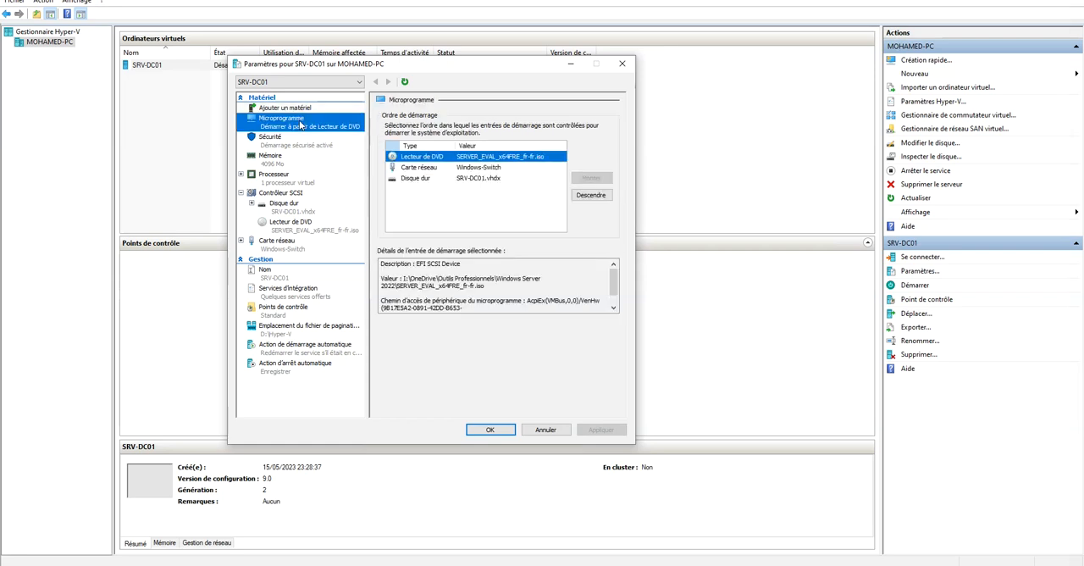
click(445, 158)
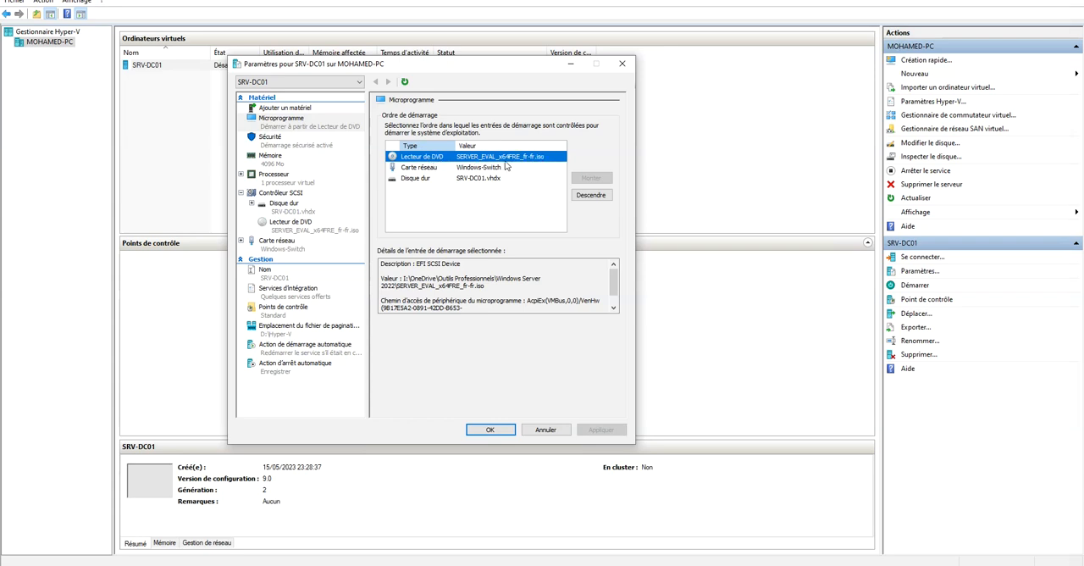
click(475, 168)
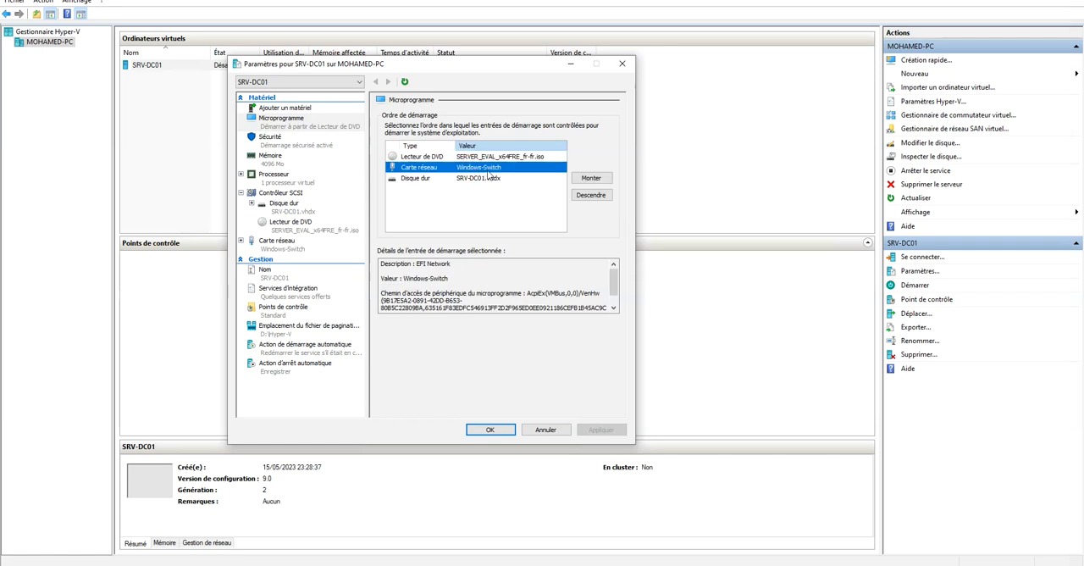
click(496, 179)
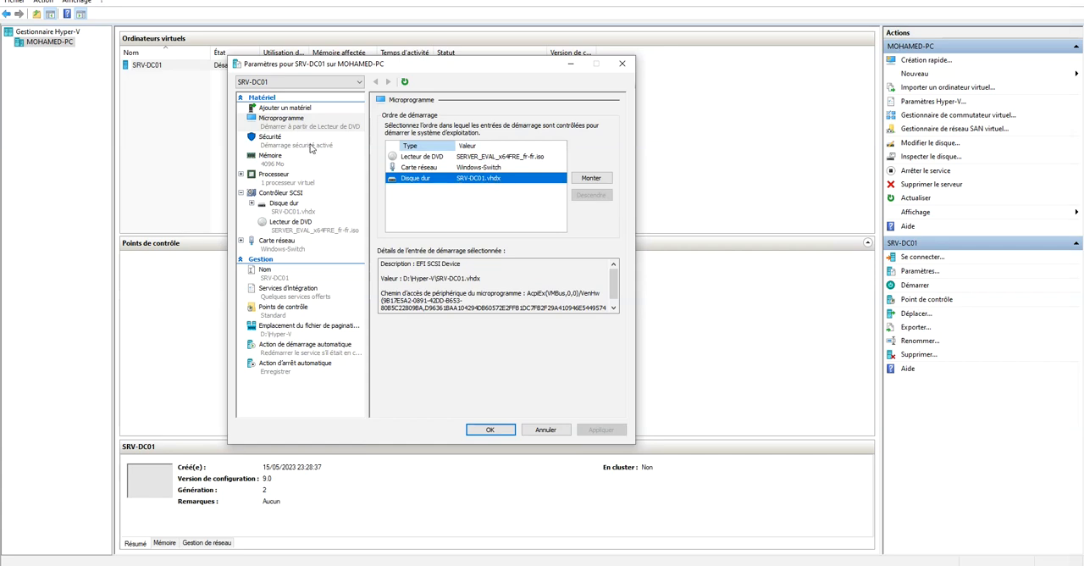
Review the secure boot templates in the security settings of SRV-DC01 and open the online article about virtual machine security
click(279, 146)
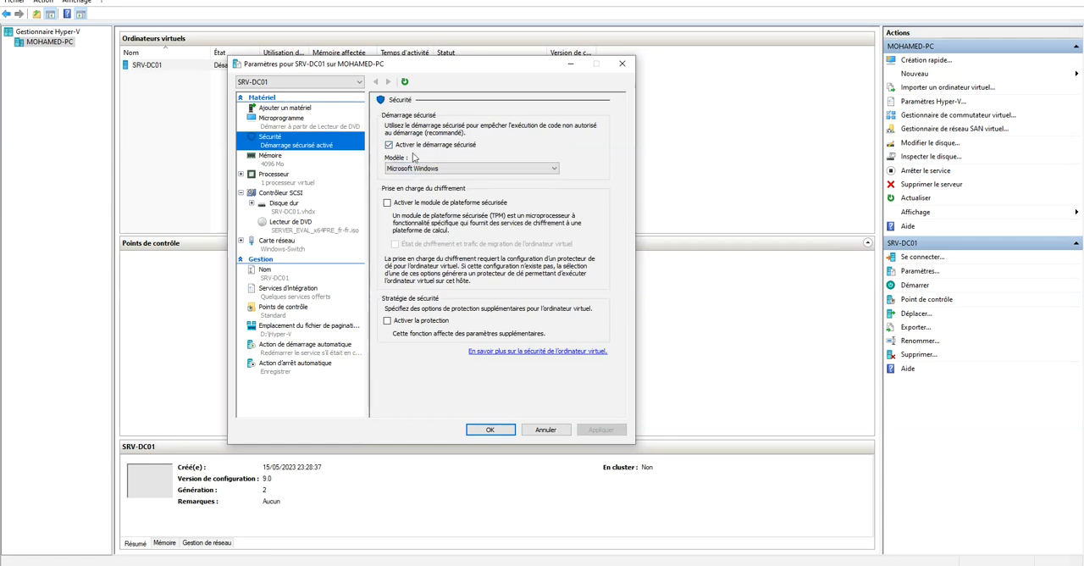
click(417, 169)
click(439, 180)
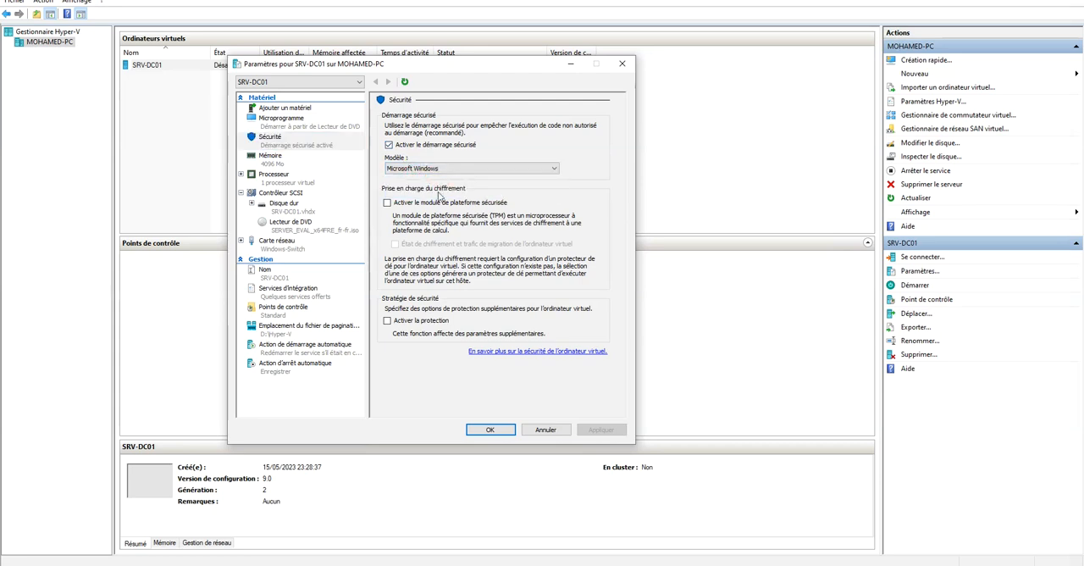
click(434, 170)
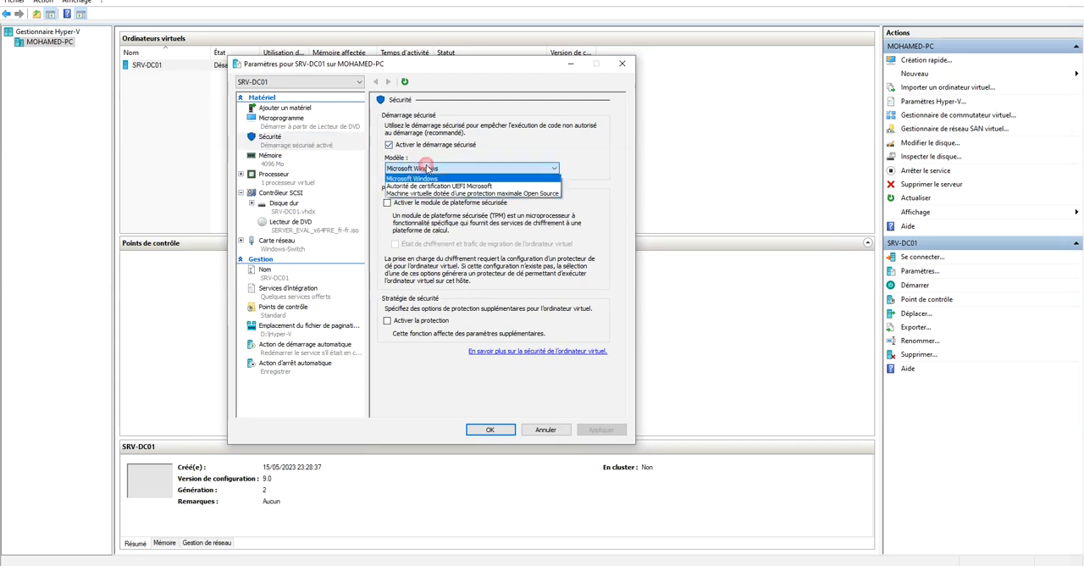
click(435, 171)
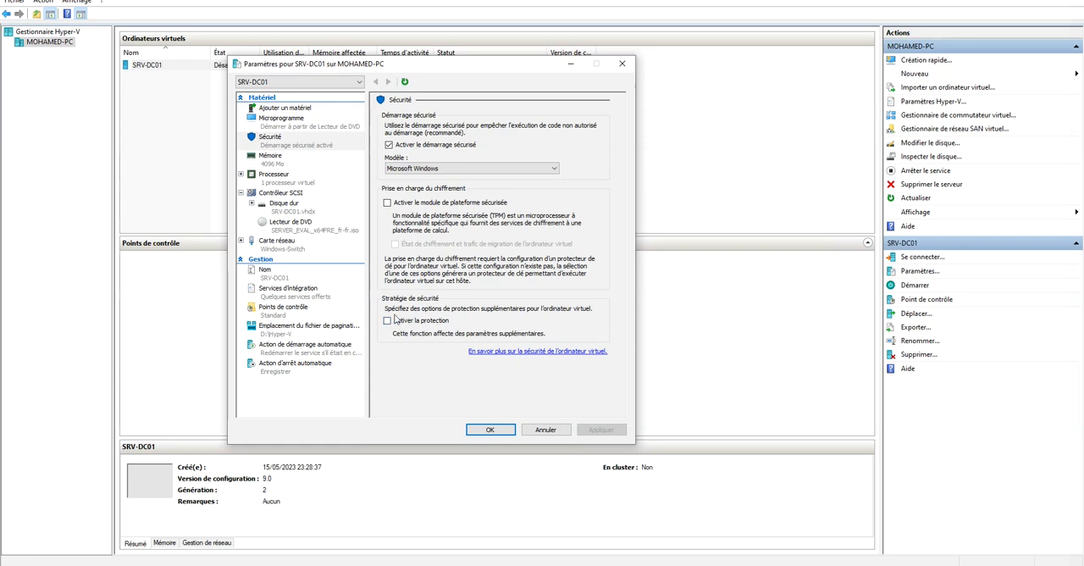
click(511, 351)
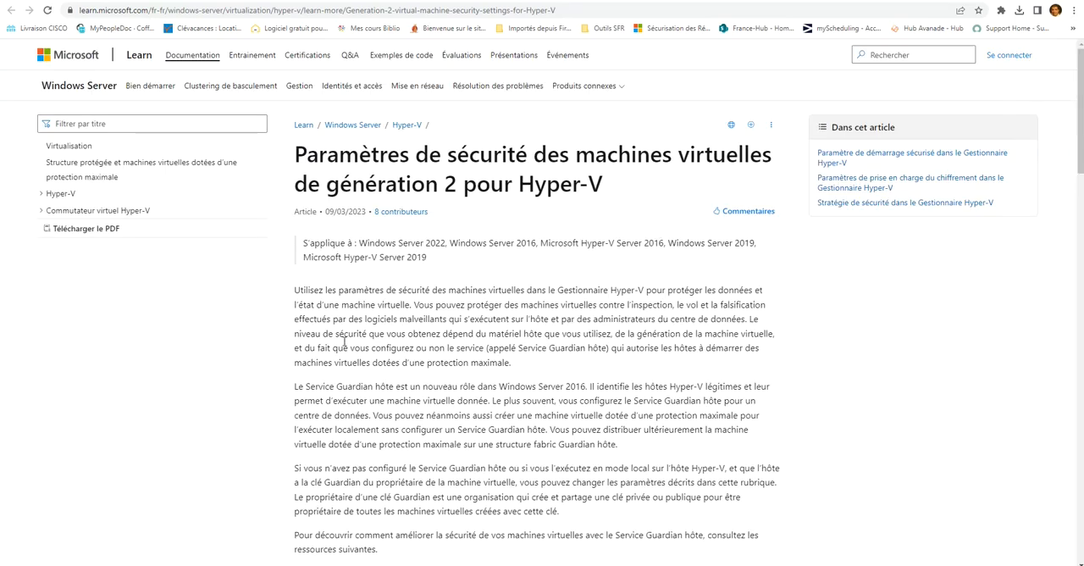
Scroll through the virtual machine security article, review the memory settings of SRV-DC01, and set its number of virtual processors to 2
scroll(362, 345, down, 15)
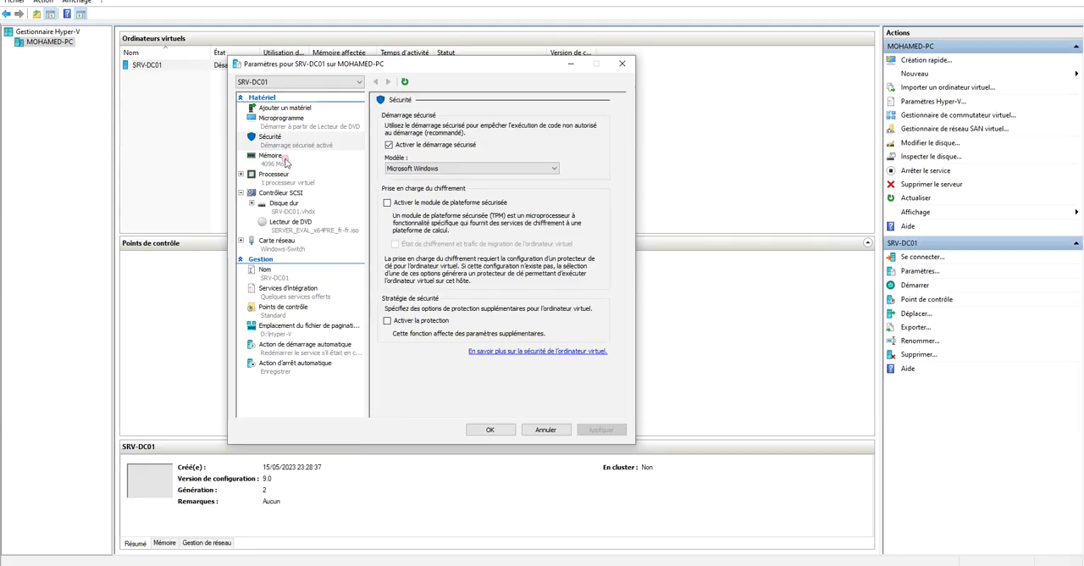
click(280, 159)
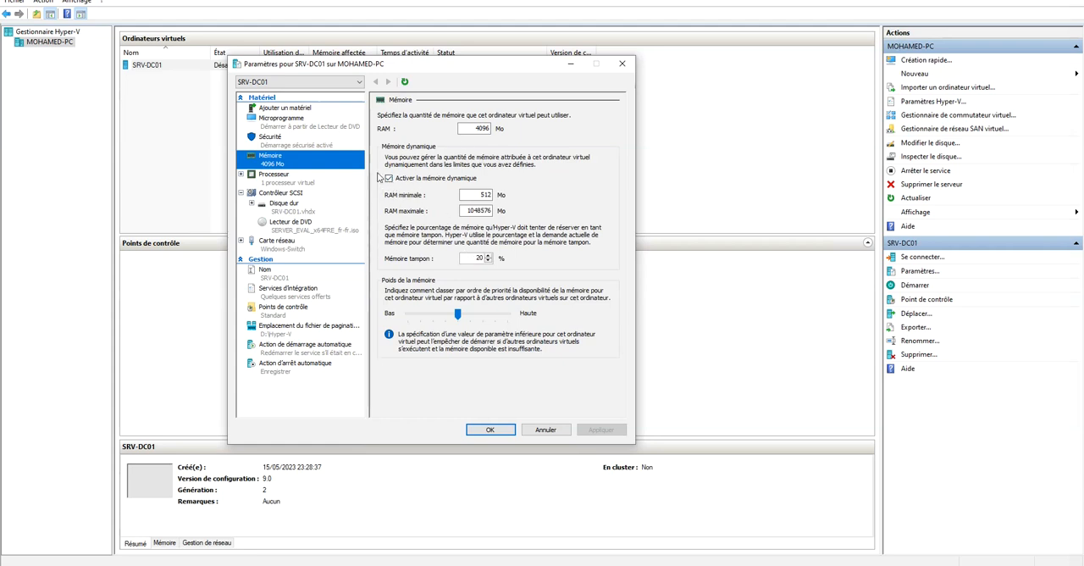
click(277, 177)
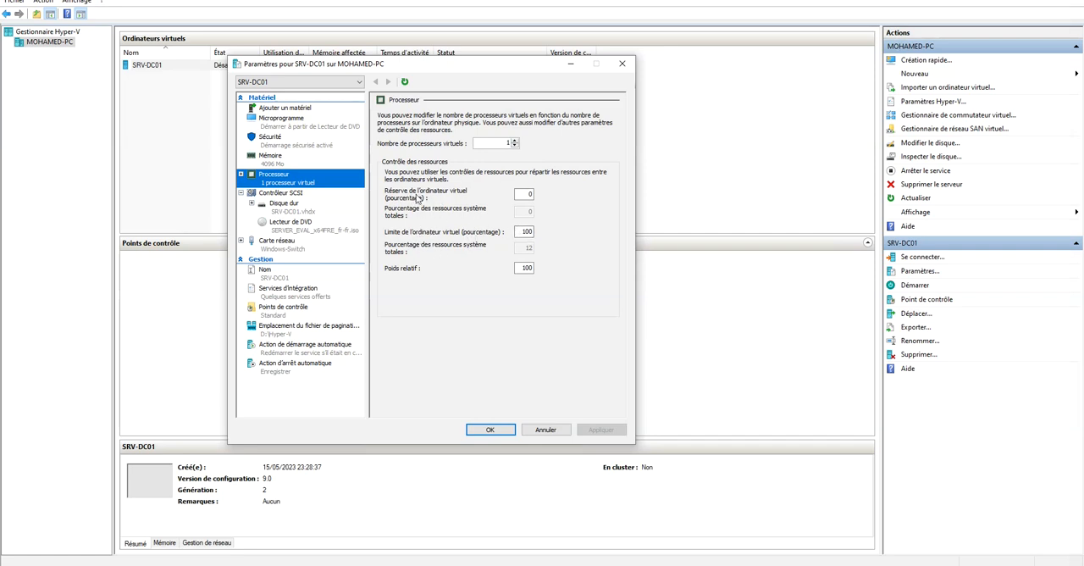
click(514, 141)
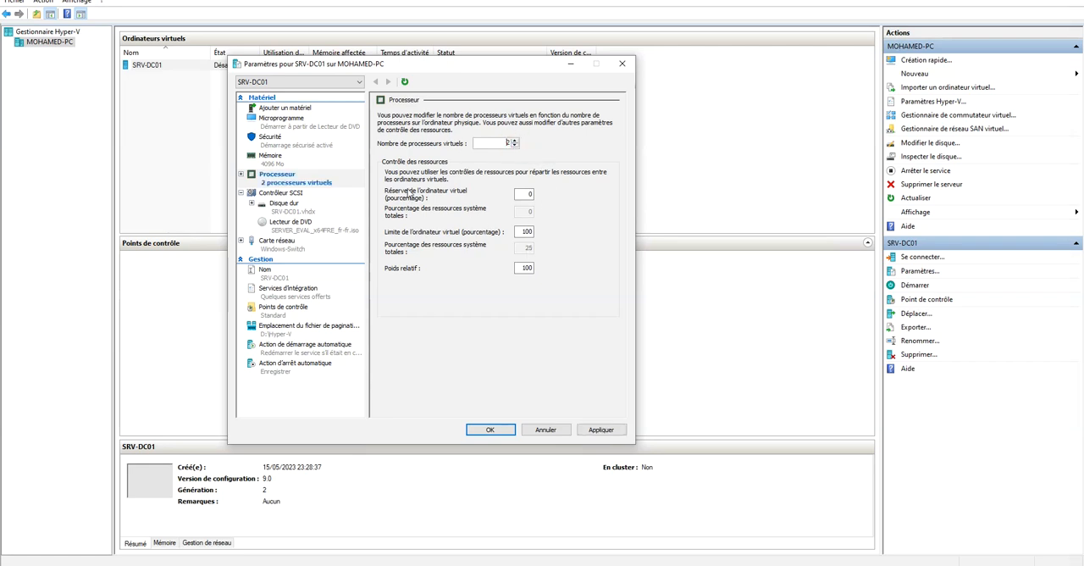
Examine the drive types that can be attached to the SCSI controller of SRV-DC01, and its virtual hard disk settings
click(289, 194)
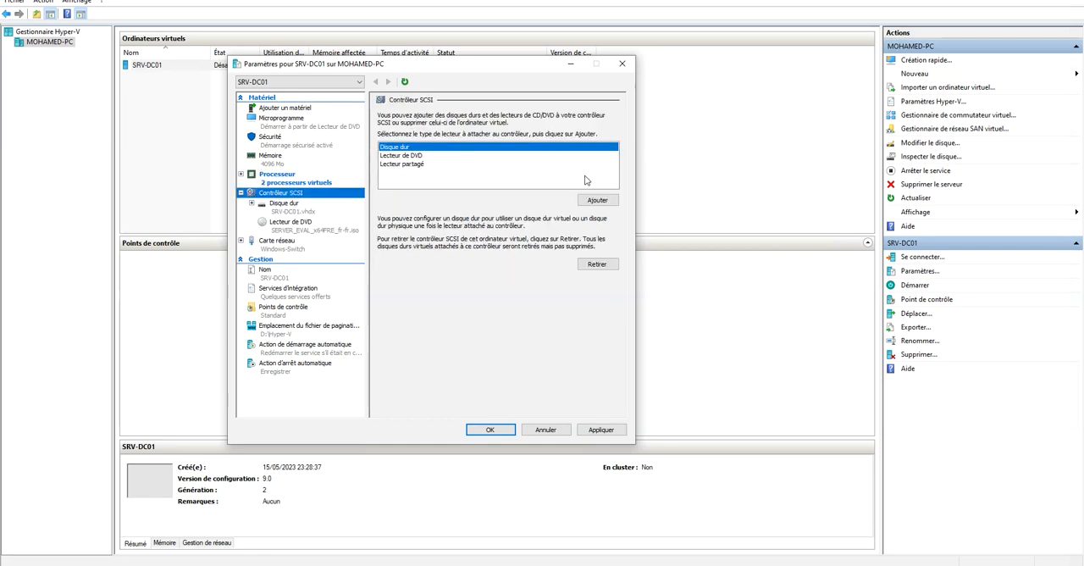
click(406, 158)
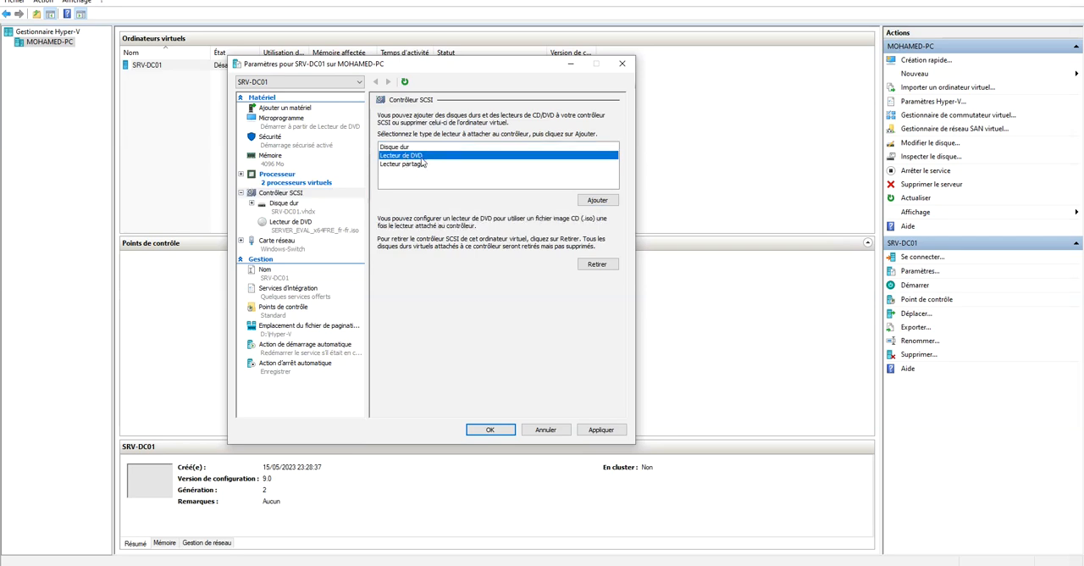
click(412, 165)
click(398, 148)
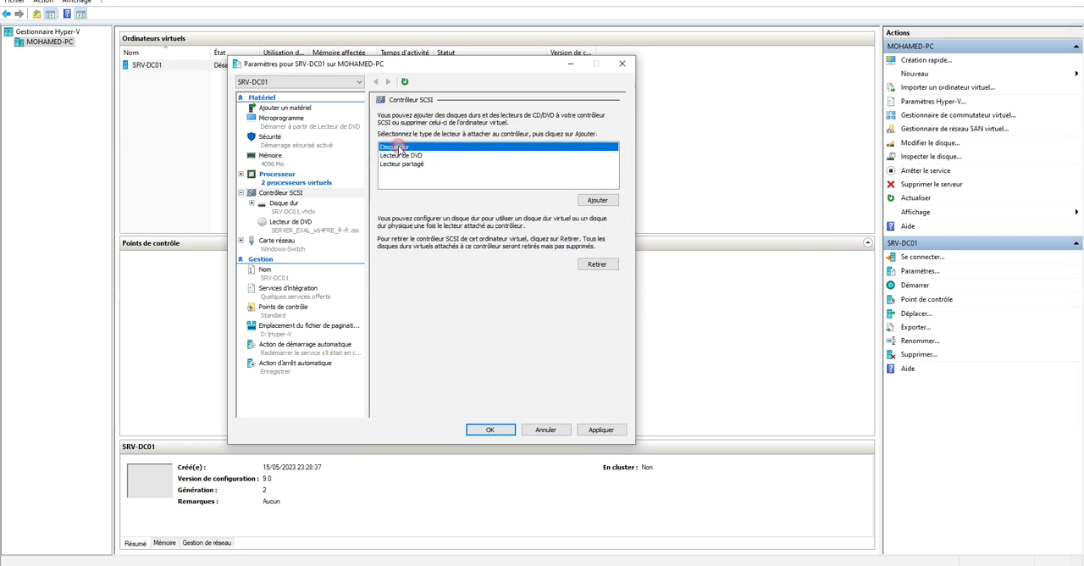
click(297, 214)
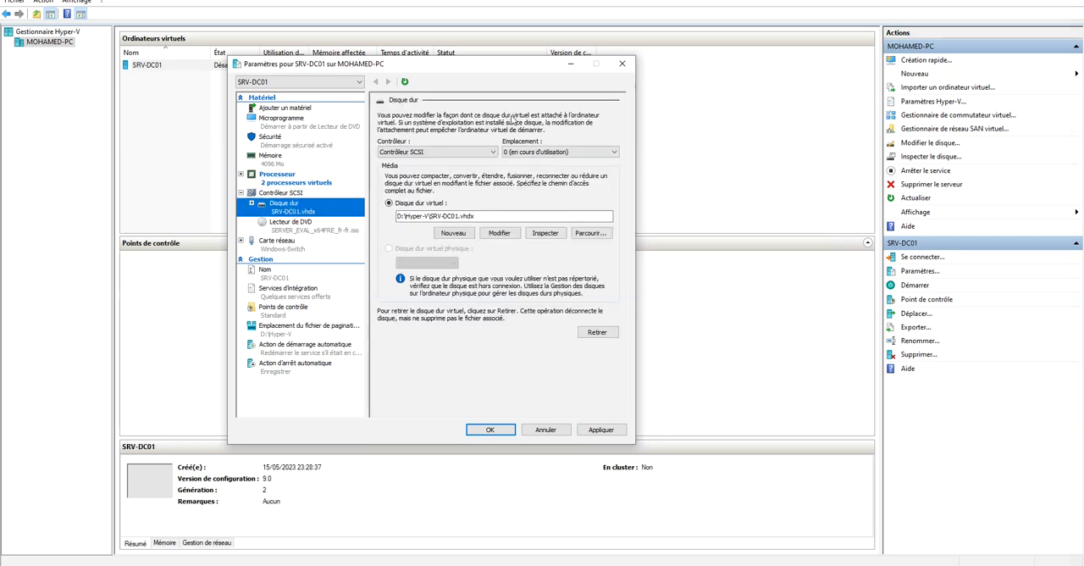
Examine the DVD drive settings of SRV-DC01 and browse for its image file, leaving the current ISO unchanged
click(311, 226)
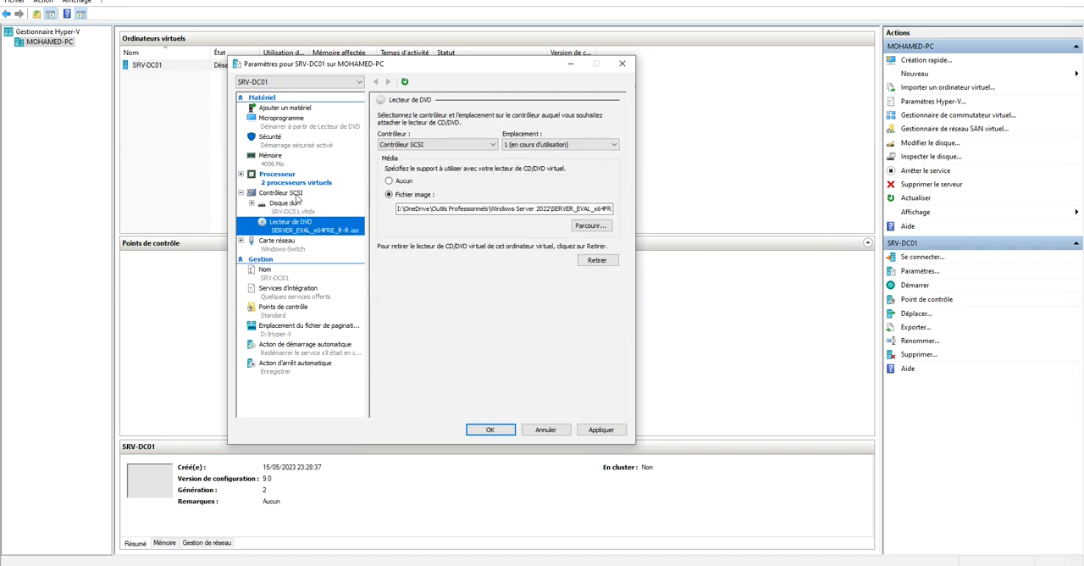
click(290, 194)
click(428, 157)
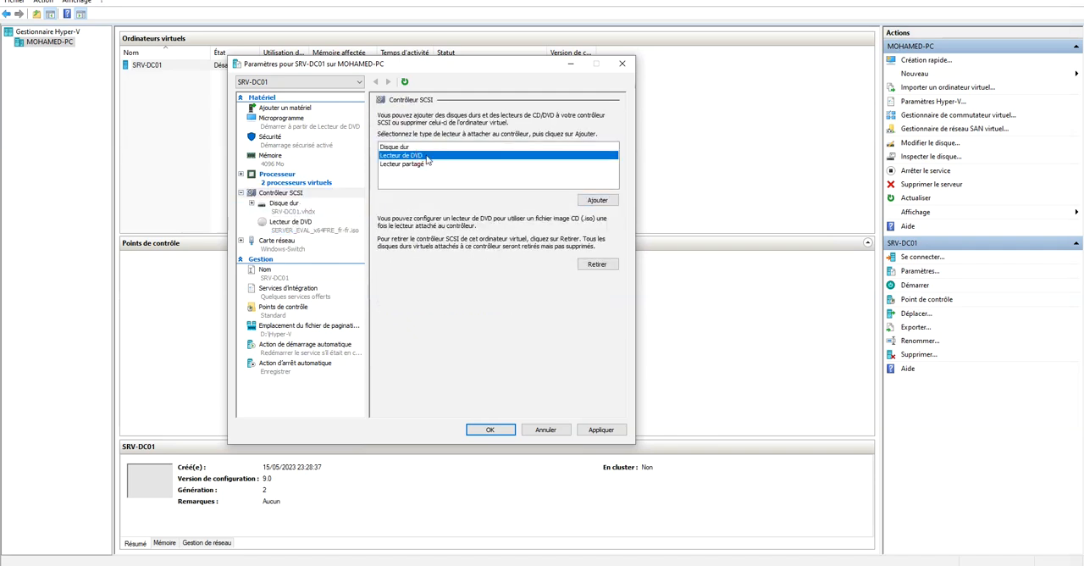
click(317, 225)
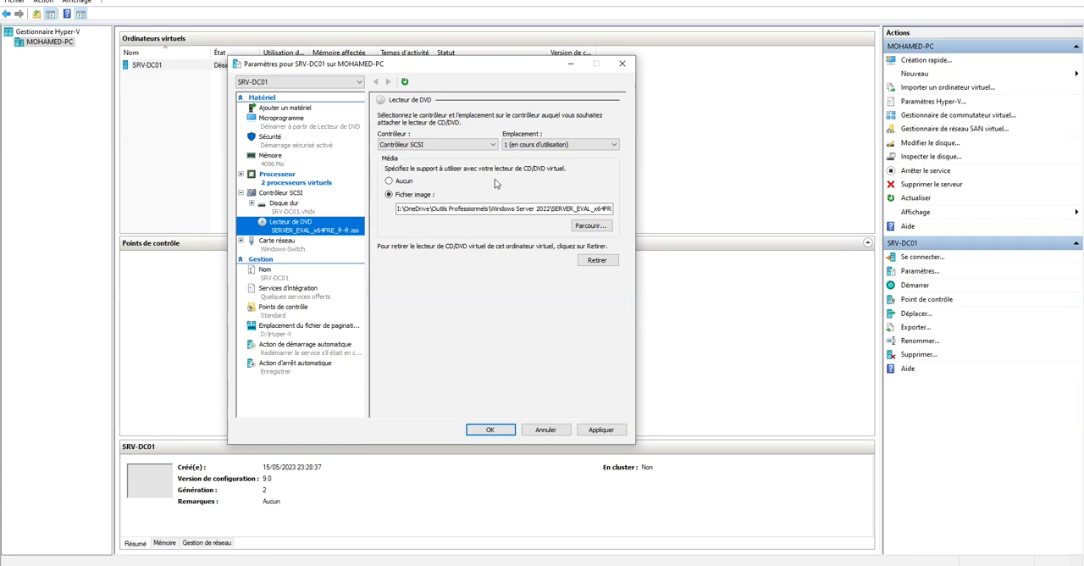
click(599, 225)
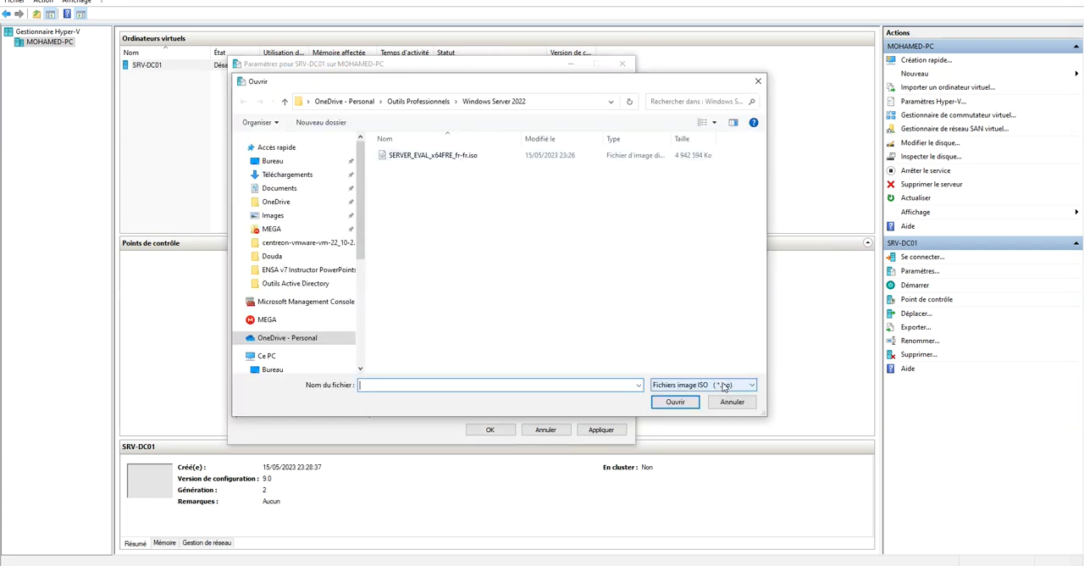
click(730, 401)
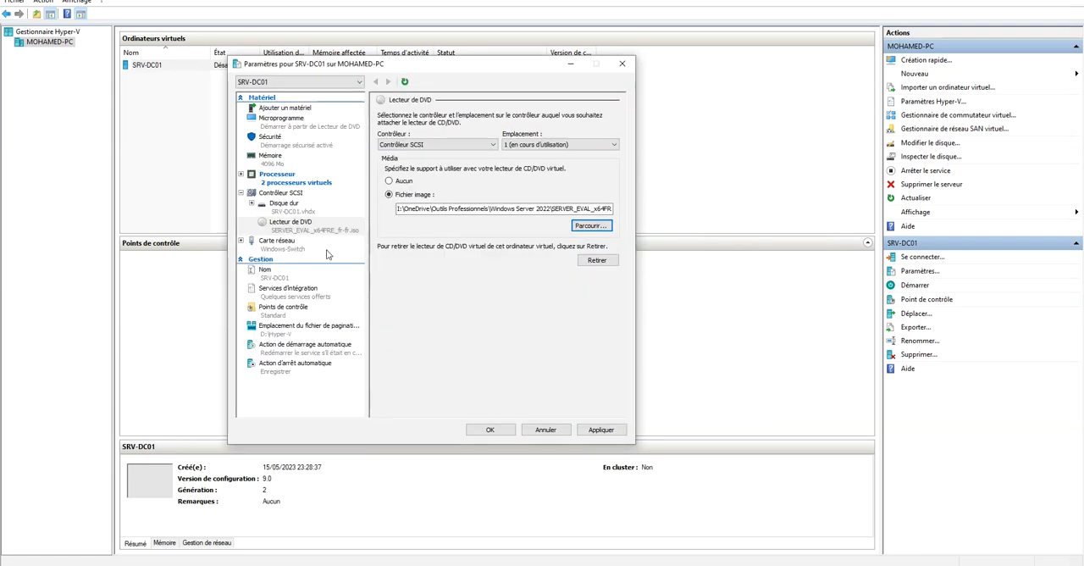
Review the virtual switch choices for the network card of SRV-DC01, keeping Windows-Switch selected
click(245, 246)
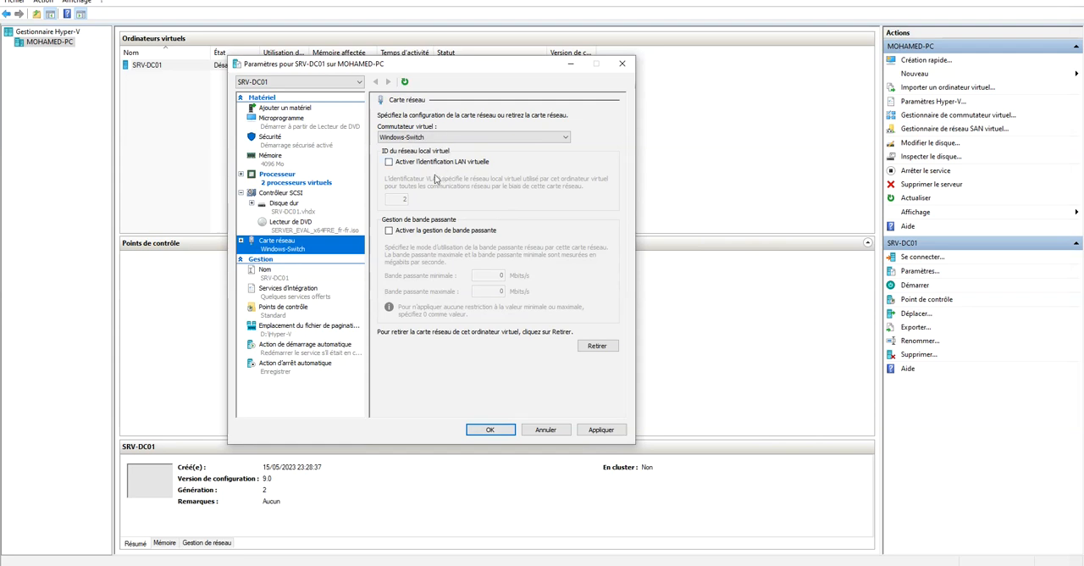
click(437, 137)
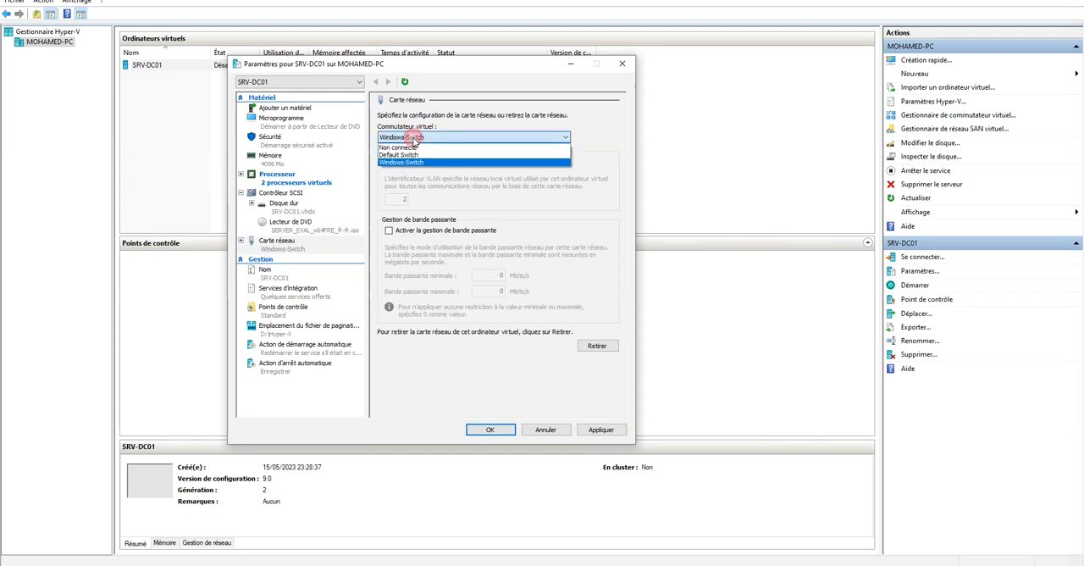
click(426, 166)
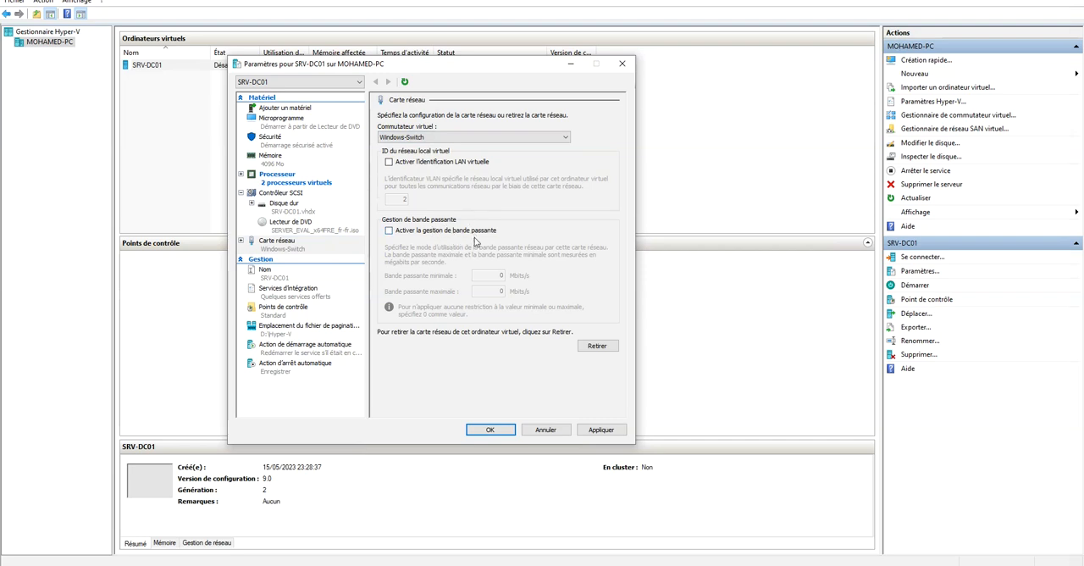
Review the name and integration services of SRV-DC01, and disable its automatic checkpoints
click(287, 273)
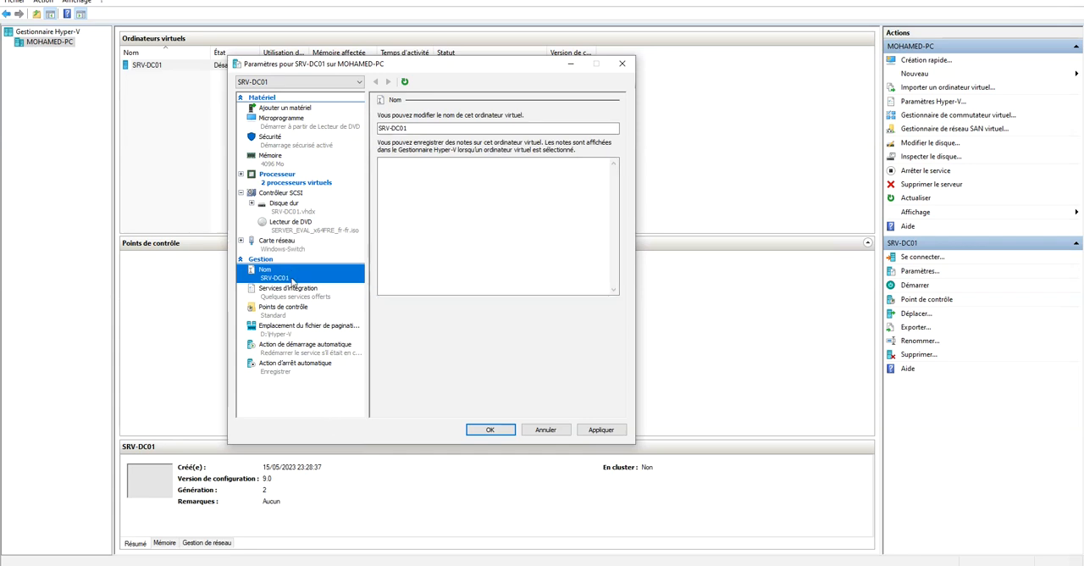
click(307, 294)
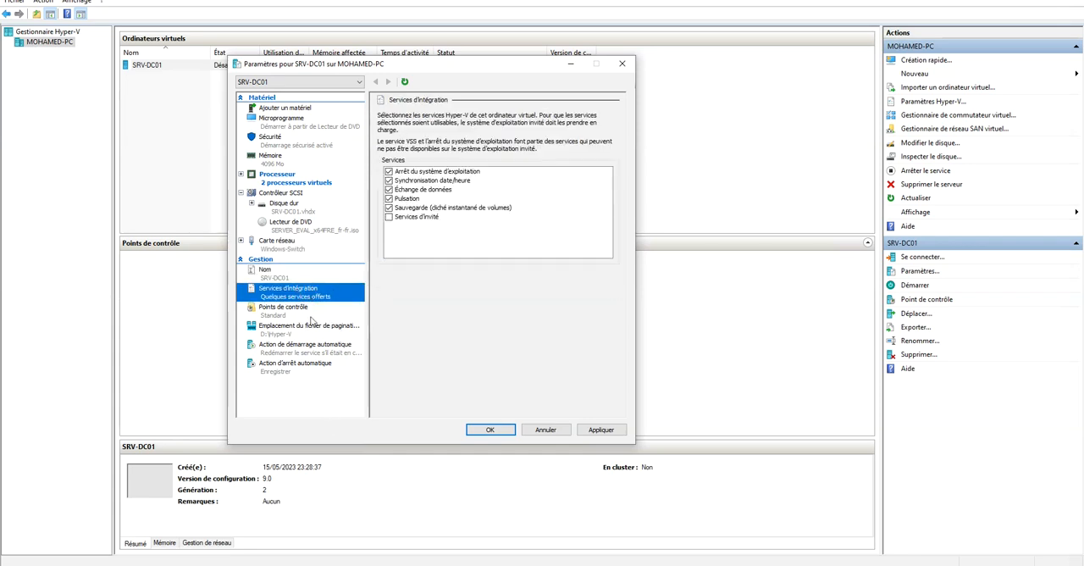
click(291, 315)
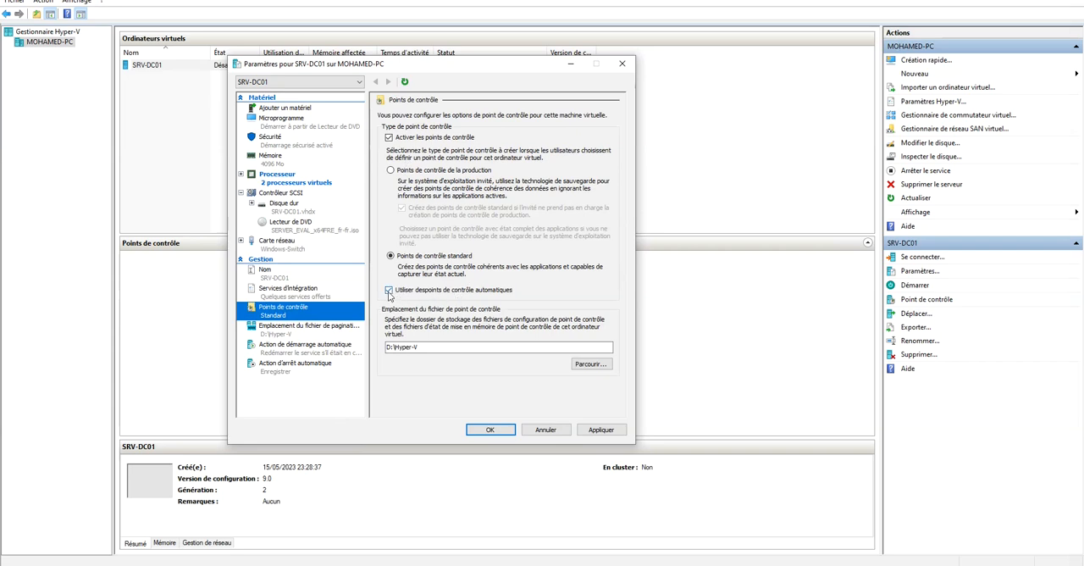
click(389, 290)
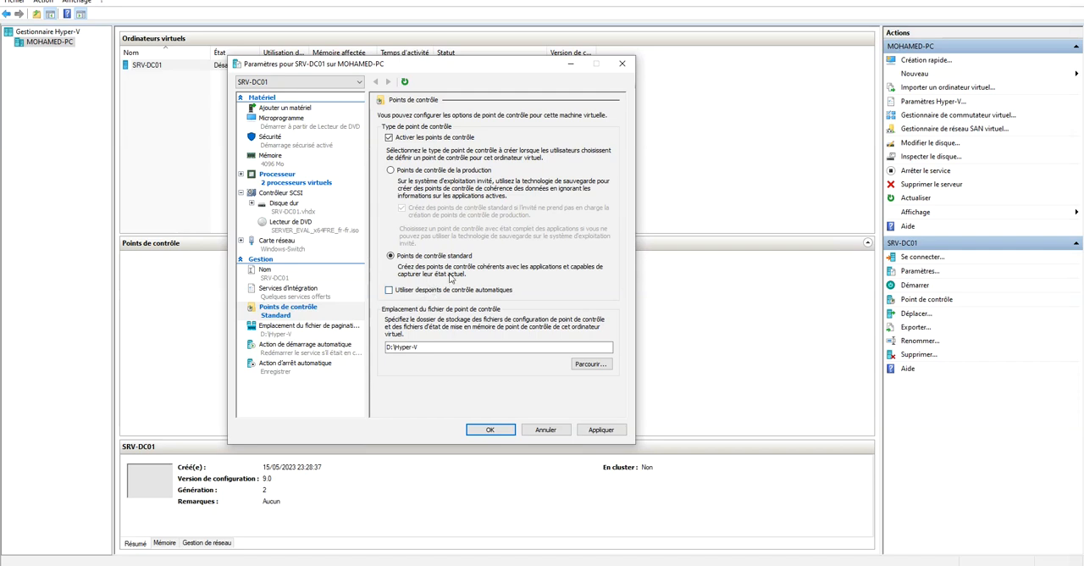
Review the smart paging location and the automatic start and stop actions of SRV-DC01, and apply the settings
click(296, 334)
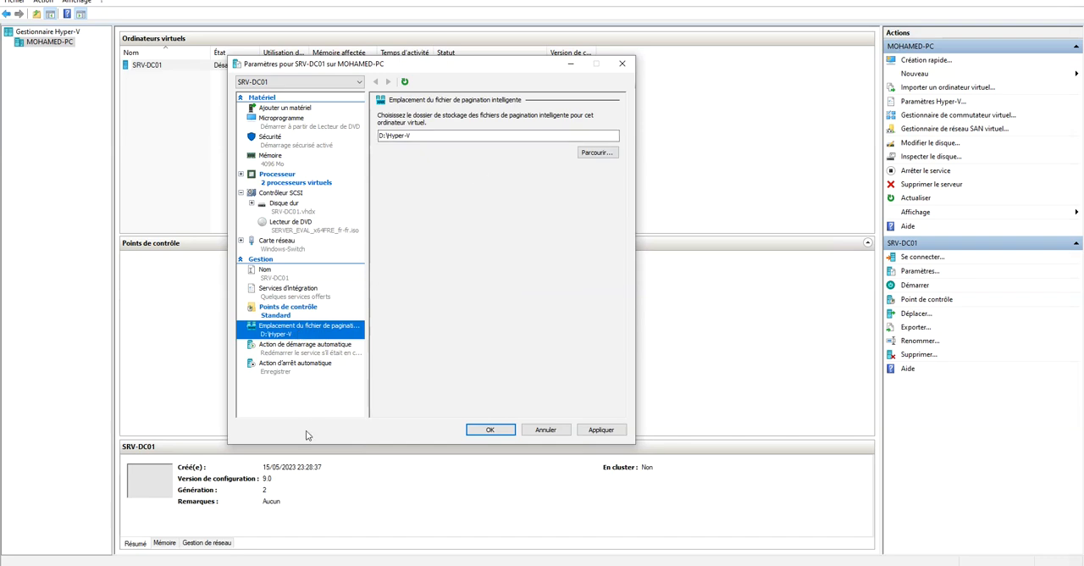
click(292, 351)
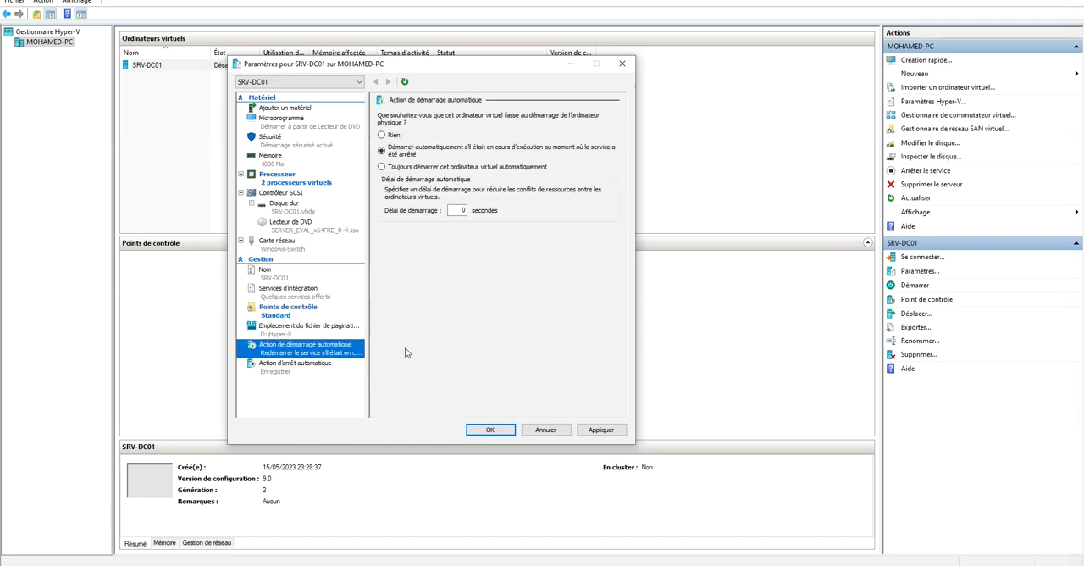
click(312, 369)
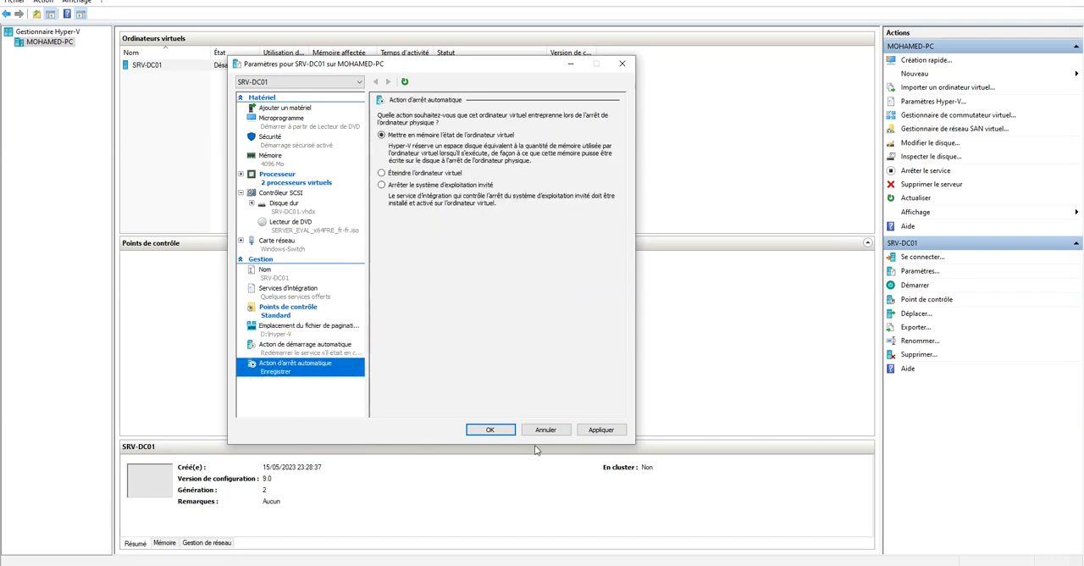
click(591, 431)
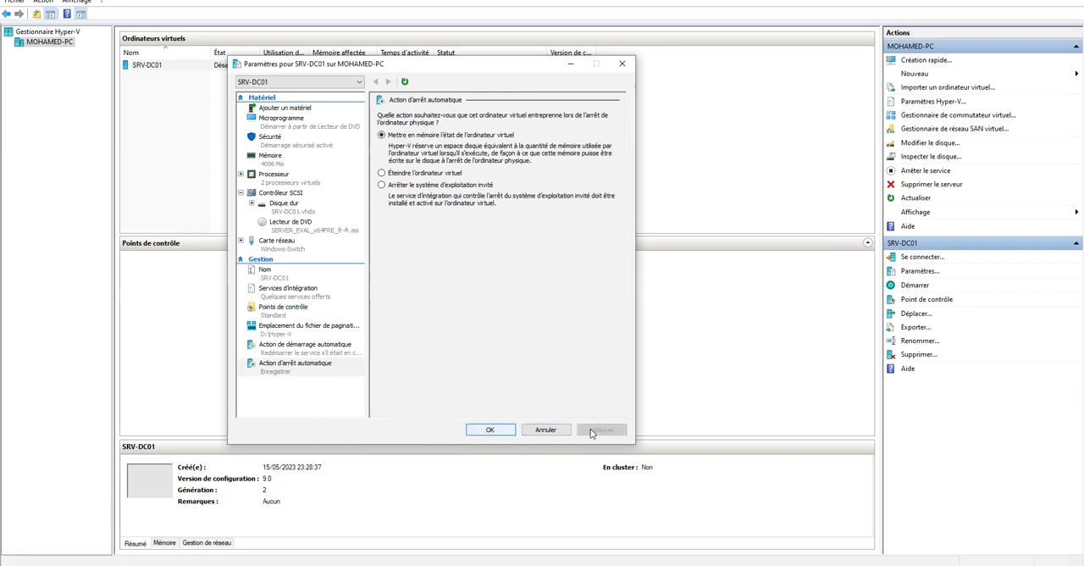
click(486, 431)
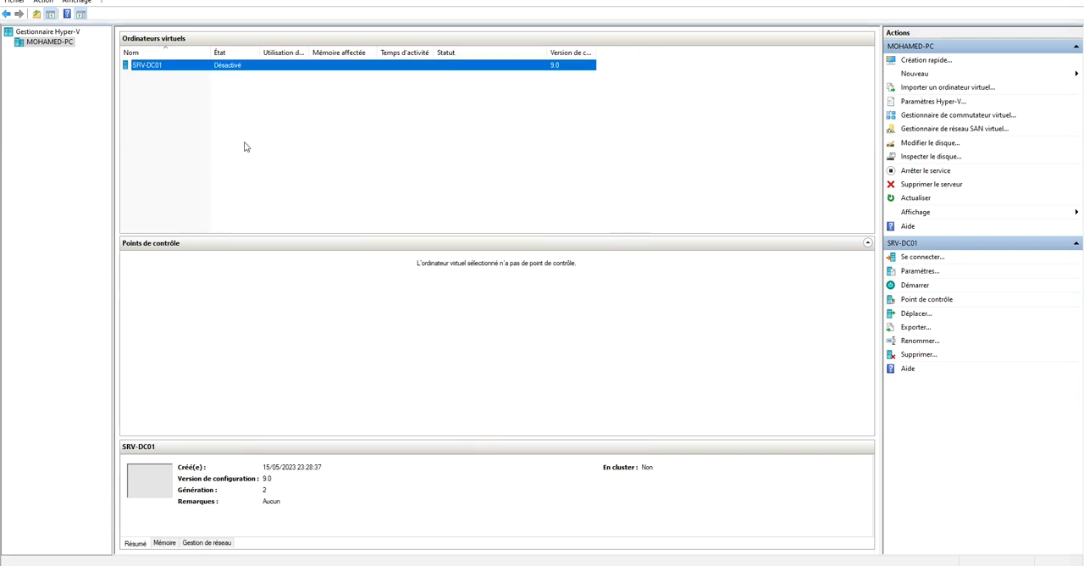
Connect to SRV-DC01 and try to start it, opening the details of the startup error
right_click(166, 66)
click(197, 75)
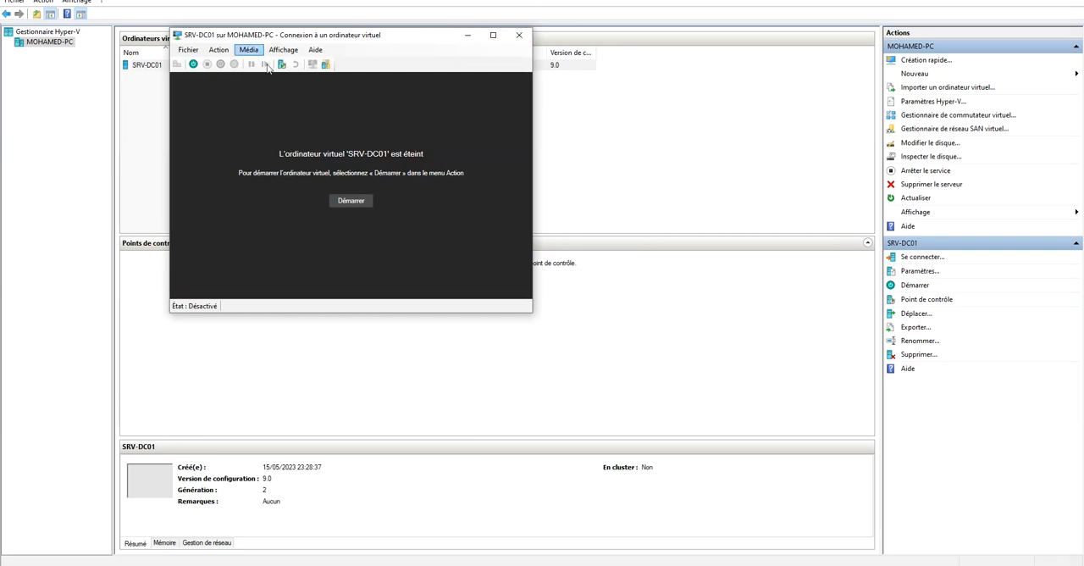
click(353, 203)
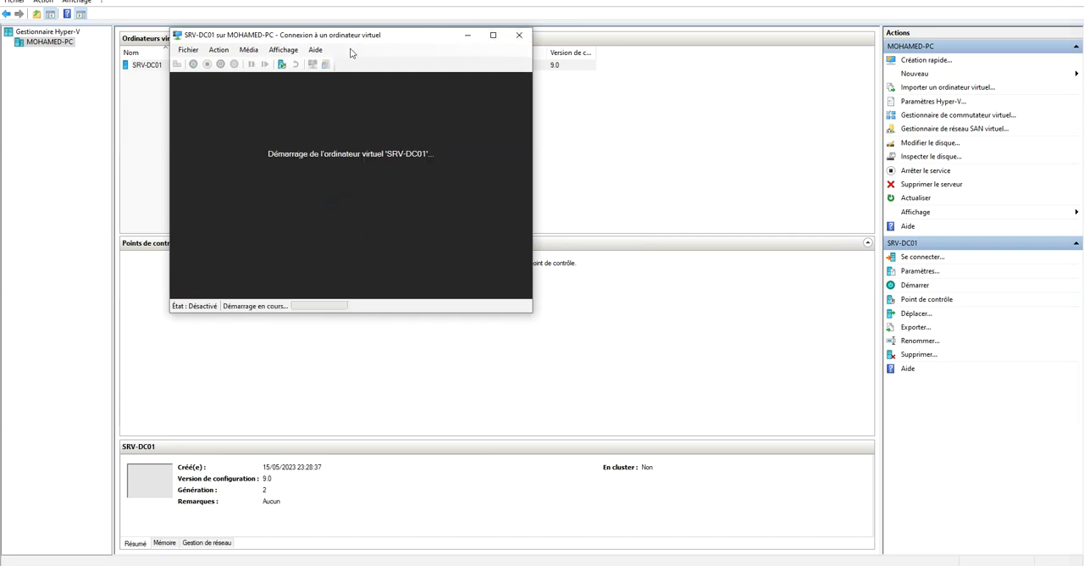
drag(362, 37, 632, 59)
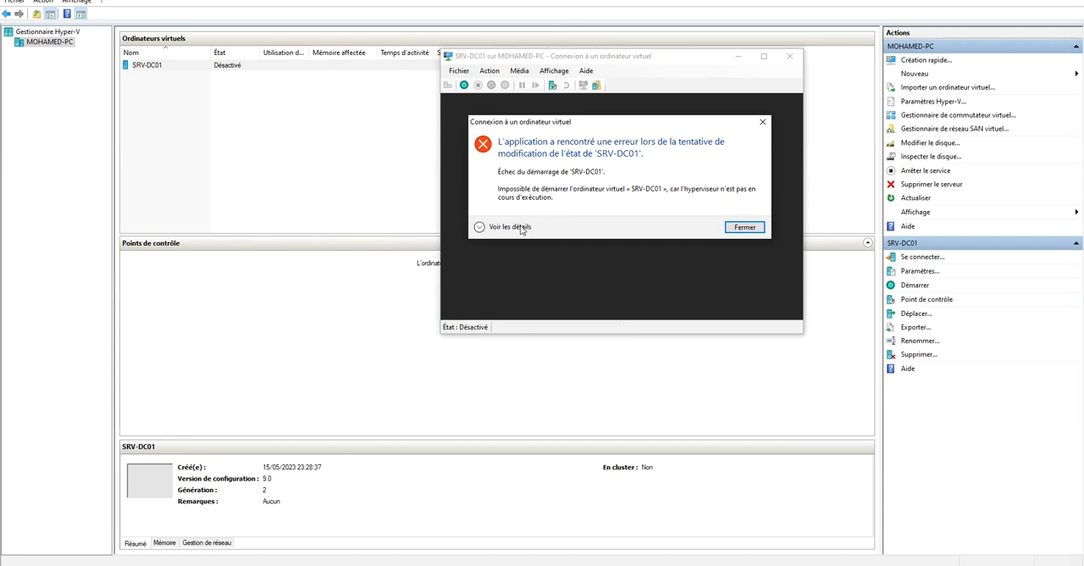
click(512, 227)
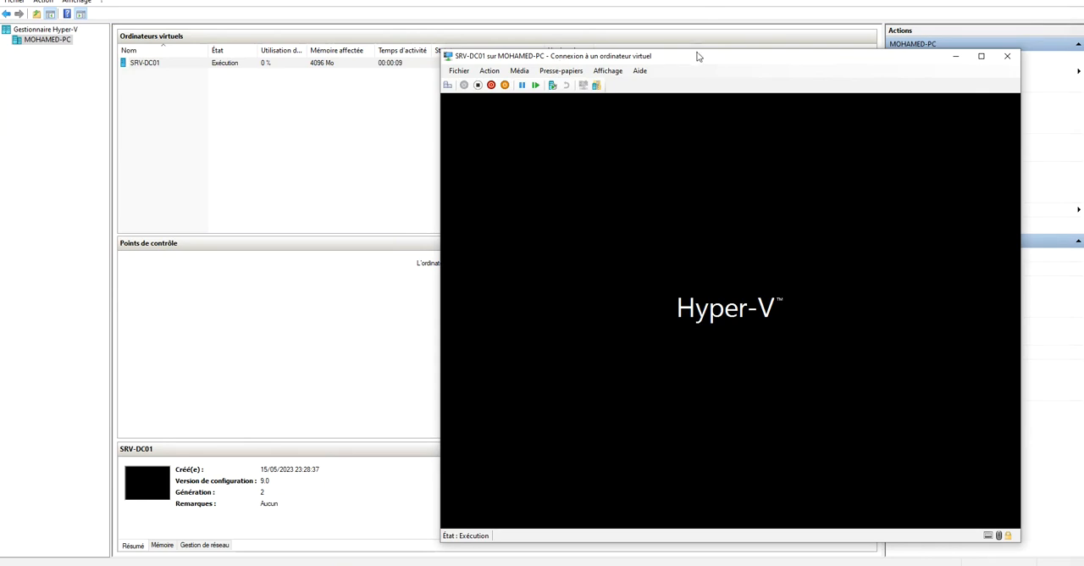
Maximize the SRV-DC01 connection window and start the Windows Server installation with Français (France) language and format and the Français keyboard
drag(681, 61, 566, 51)
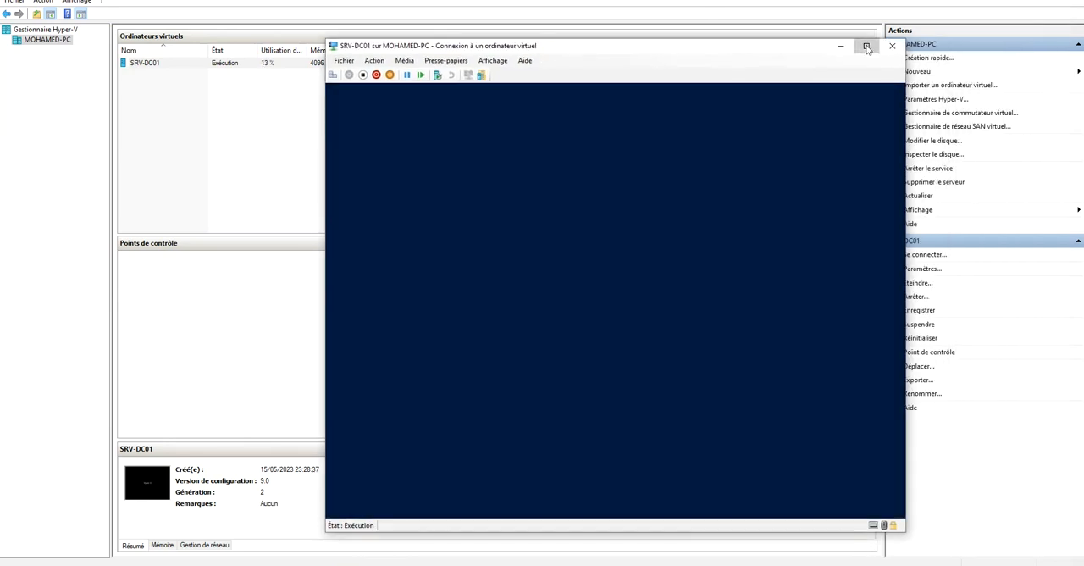
click(866, 48)
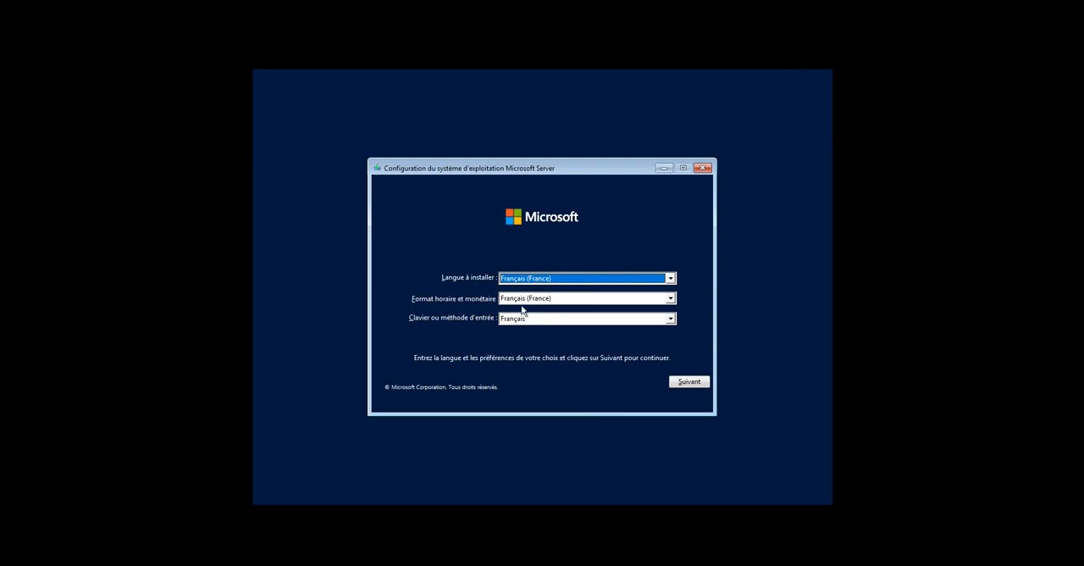
click(687, 382)
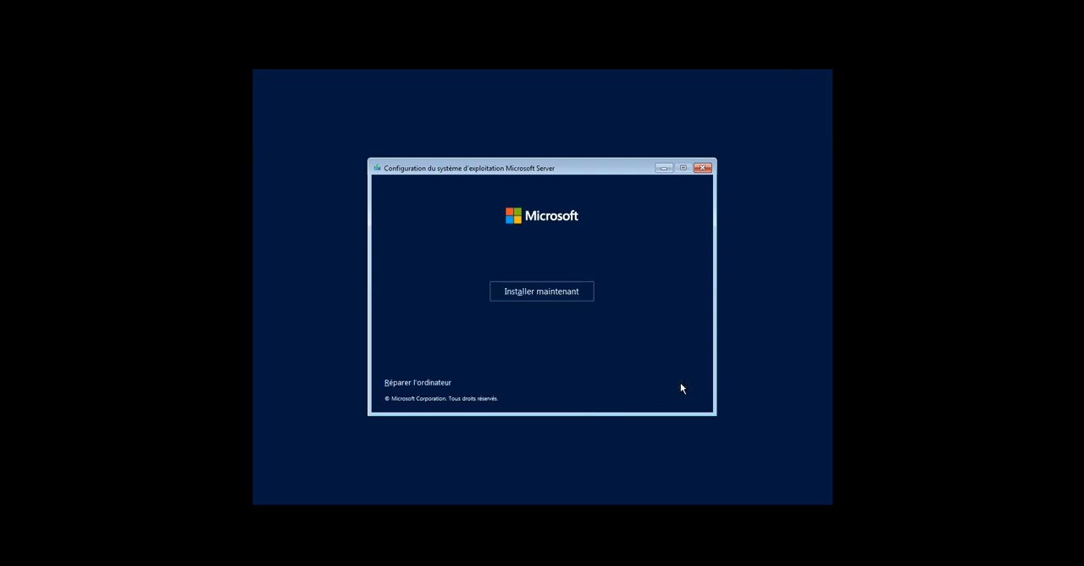
click(554, 295)
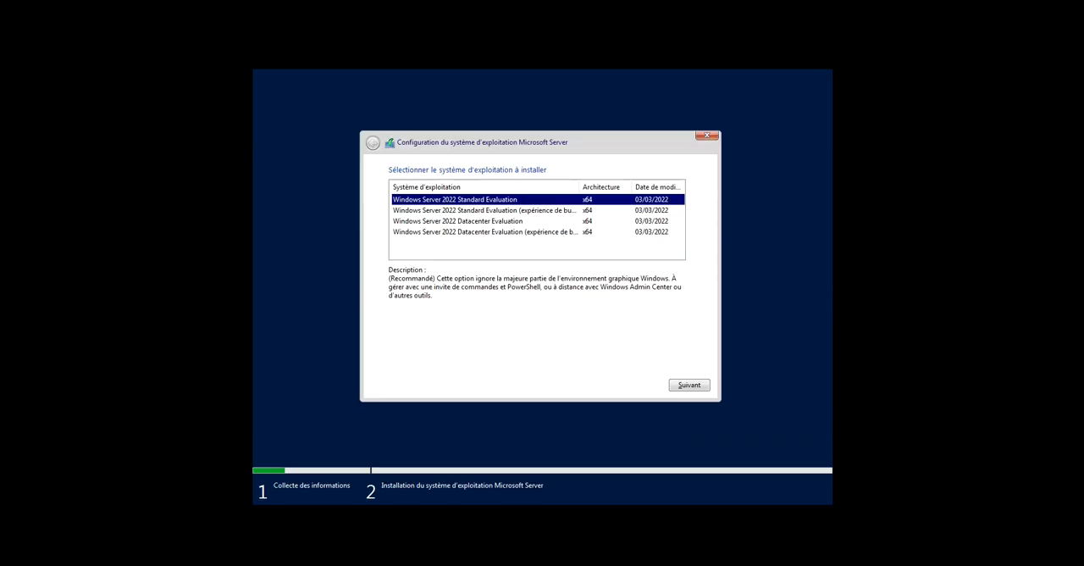
Select Windows Server 2022 Datacenter Evaluation (expérience de bureau) as the operating system to install, widening the name column to read the editions
click(485, 223)
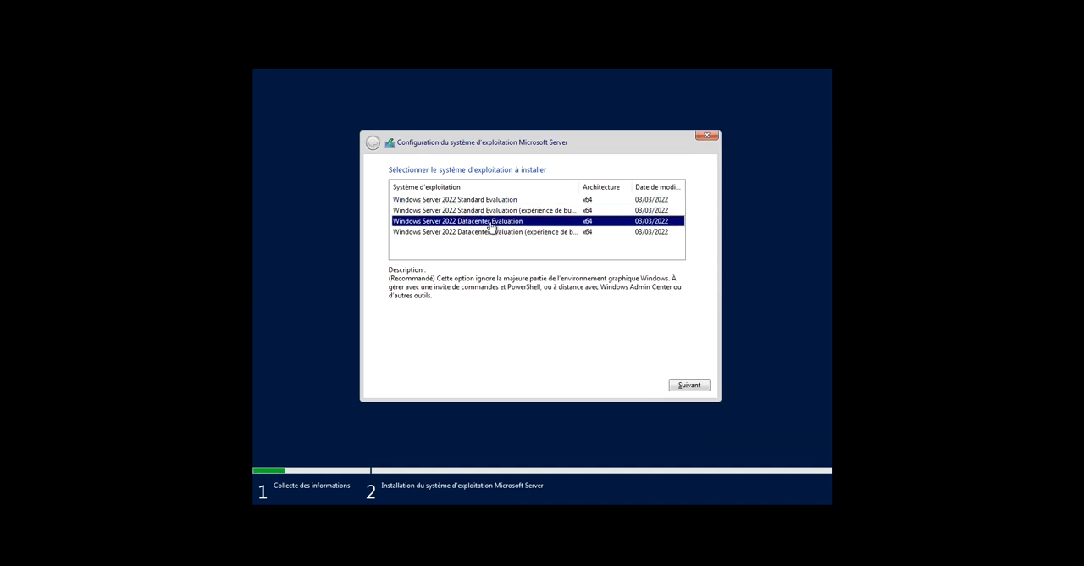
mouse_move(581, 187)
mouse_down()
mouse_move(610, 188)
mouse_move(601, 188)
mouse_up()
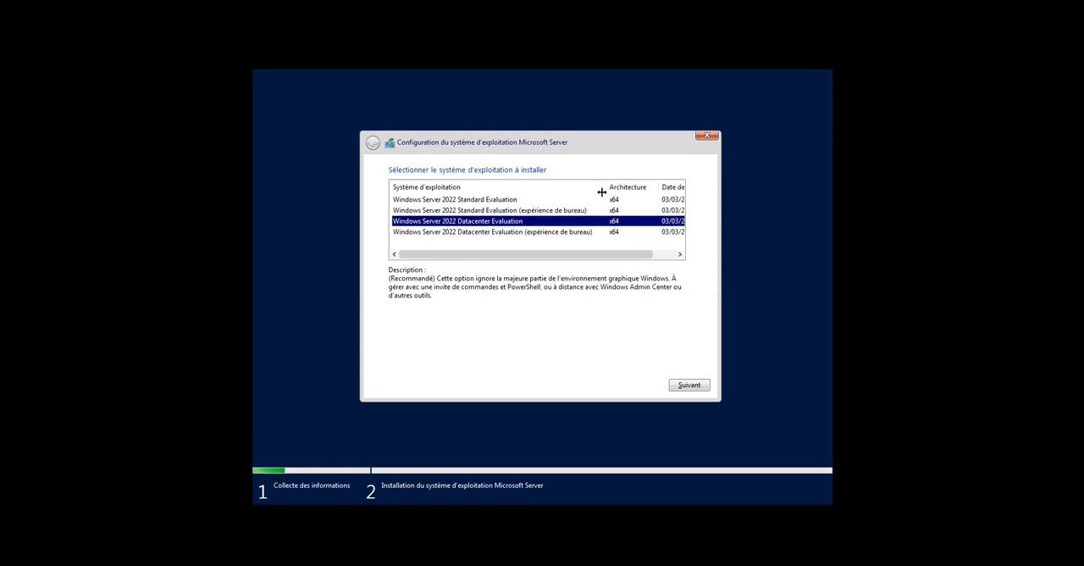
click(554, 234)
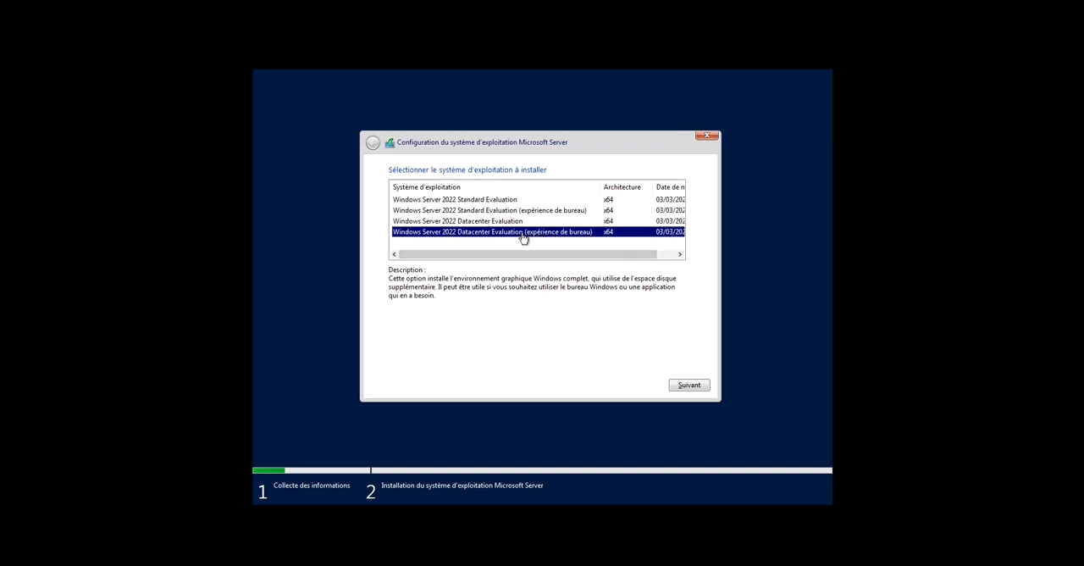
drag(516, 254, 624, 255)
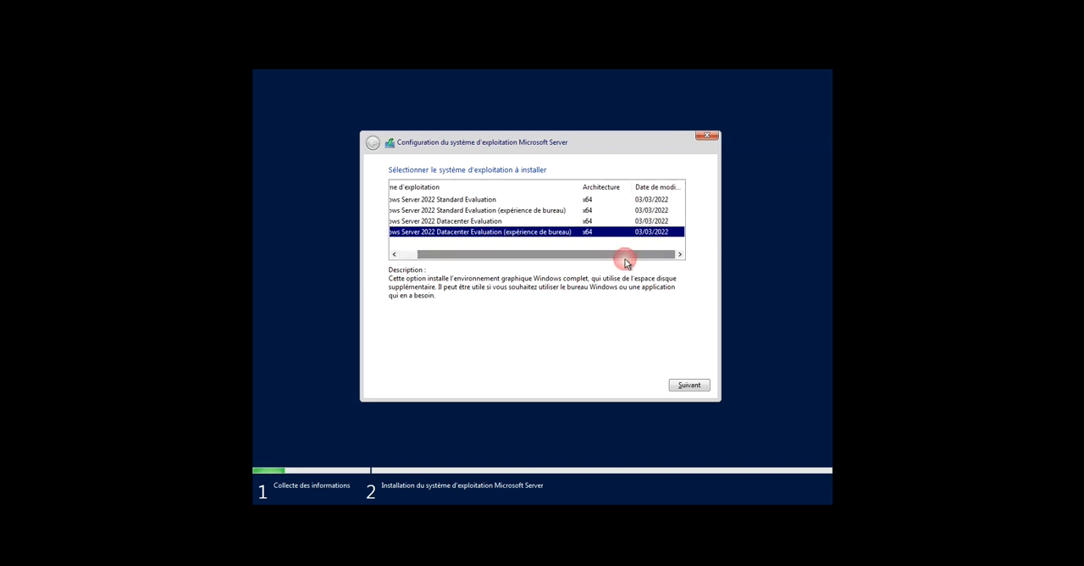
click(693, 386)
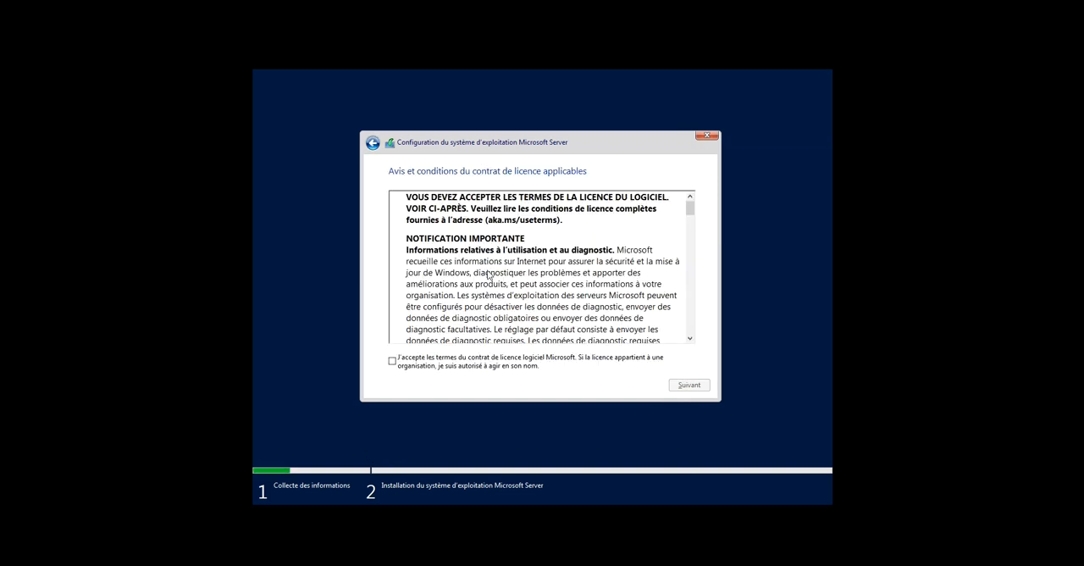
Accept the licence terms and try the upgrade (Mise à jour) installation type, closing the compatibility report
click(390, 362)
scroll(692, 301, down, 10)
scroll(693, 301, up, 10)
click(689, 385)
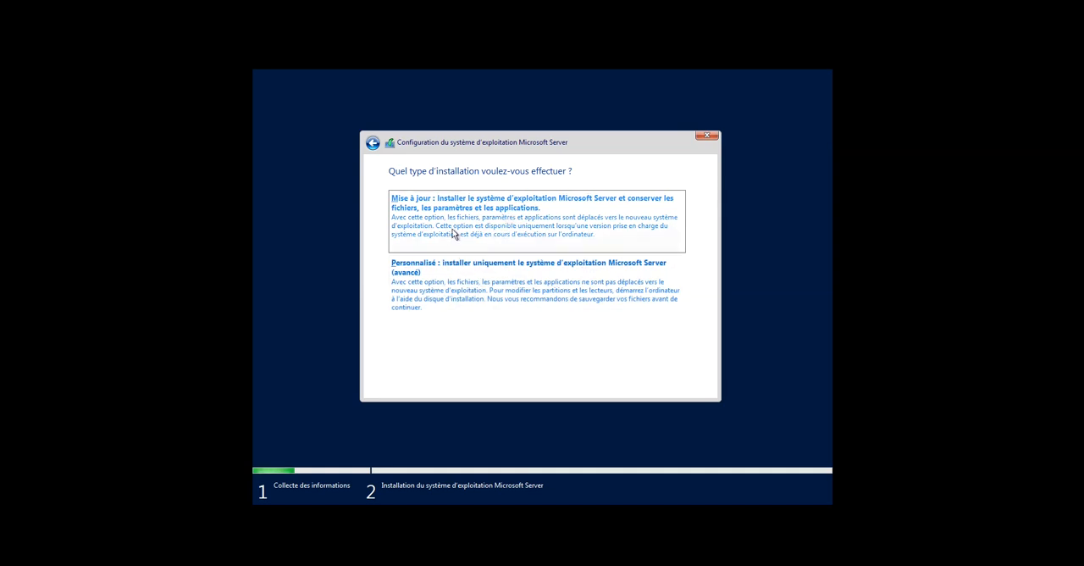
click(513, 226)
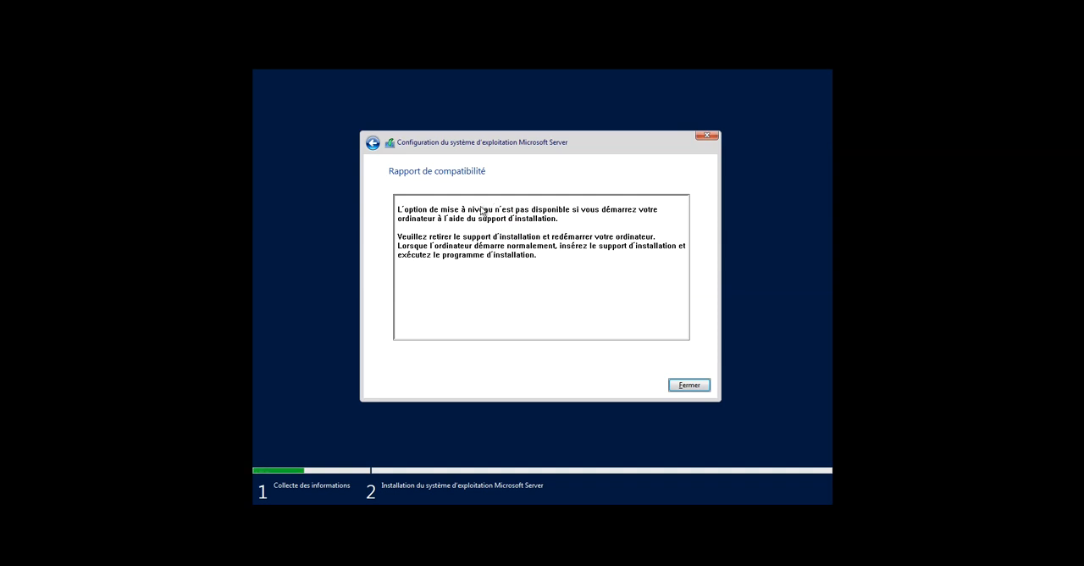
click(686, 386)
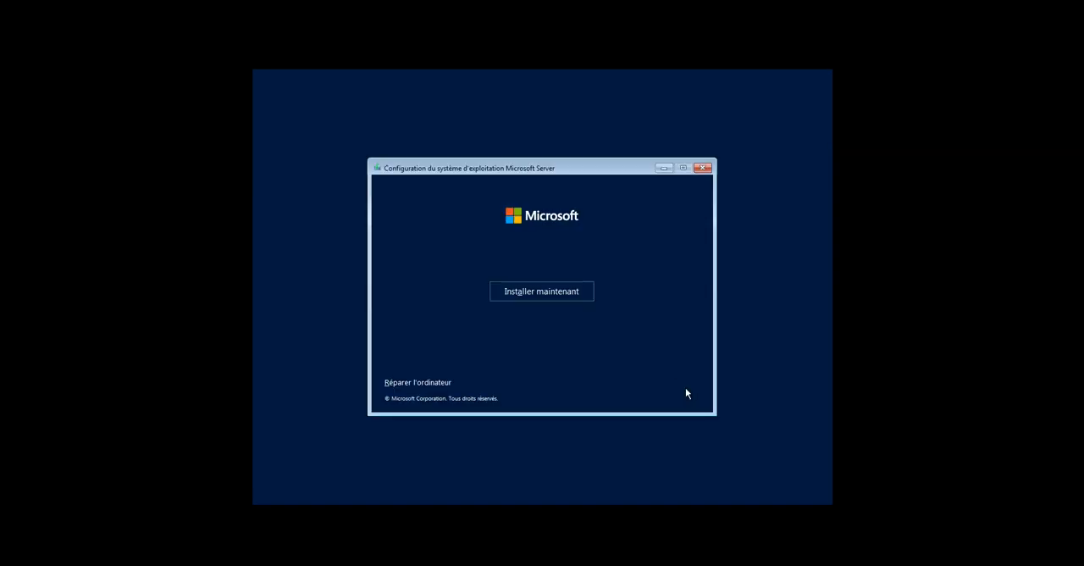
Restart the installation with Windows Server 2022 Datacenter Evaluation (expérience de bureau) and accept the licence terms
click(581, 295)
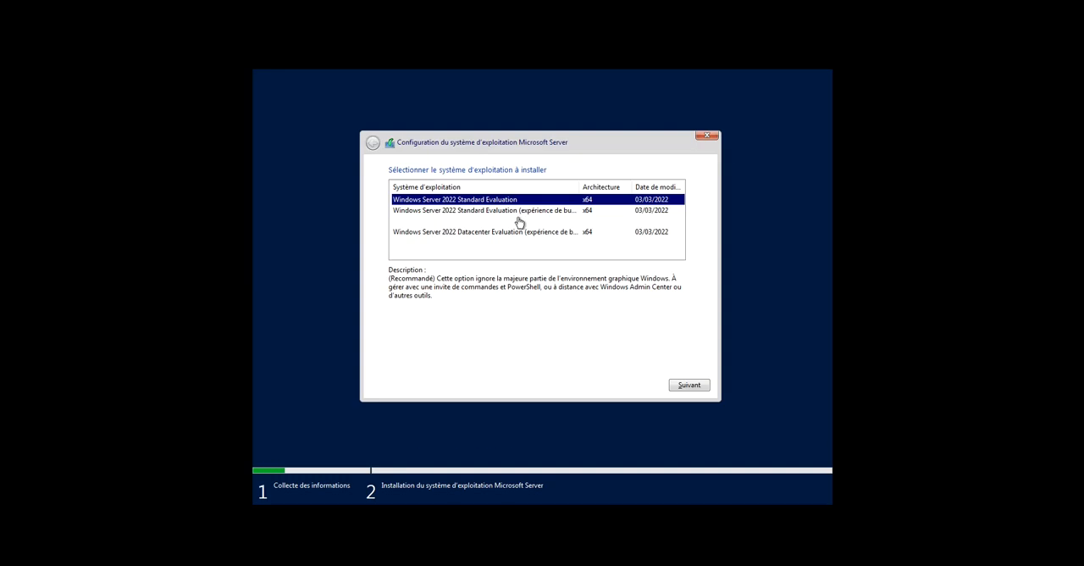
click(511, 233)
click(689, 385)
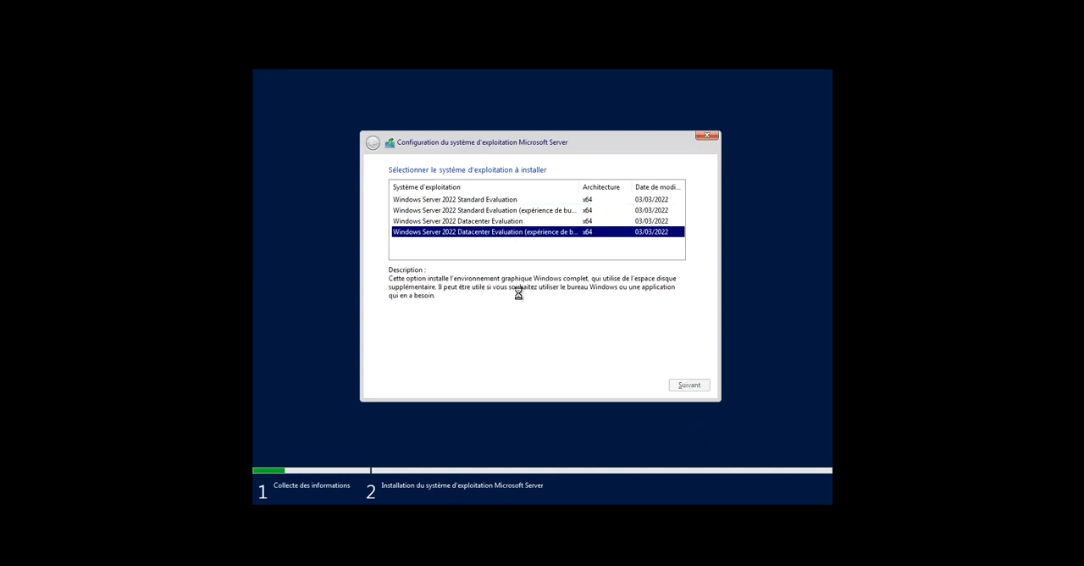
click(483, 367)
click(699, 385)
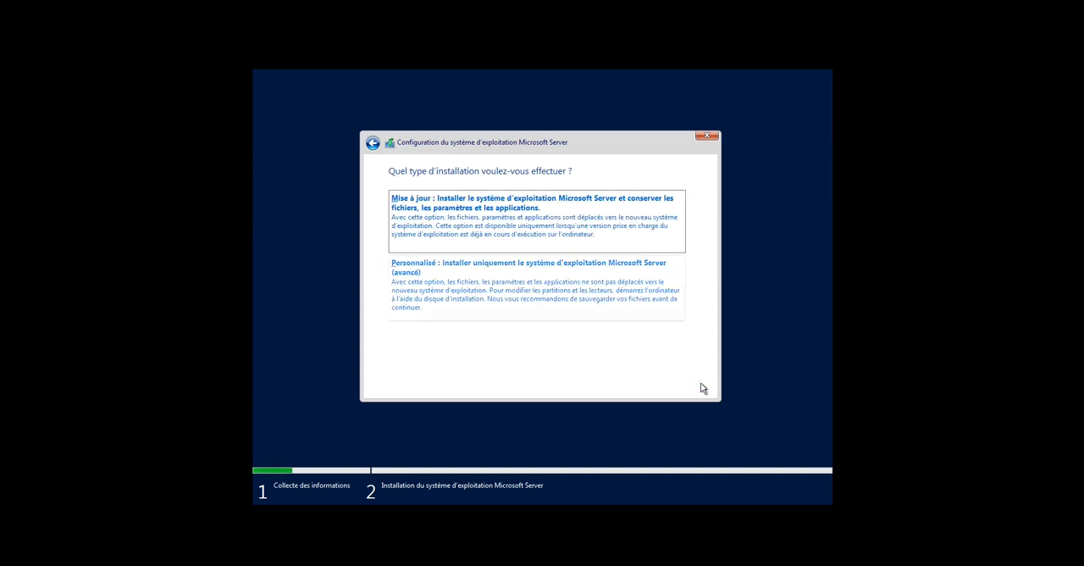
Choose the custom (Personnalisé) installation type and create an 81920 Mo partition in the unallocated space of Lecteur 0, allowing additional system partitions
click(489, 286)
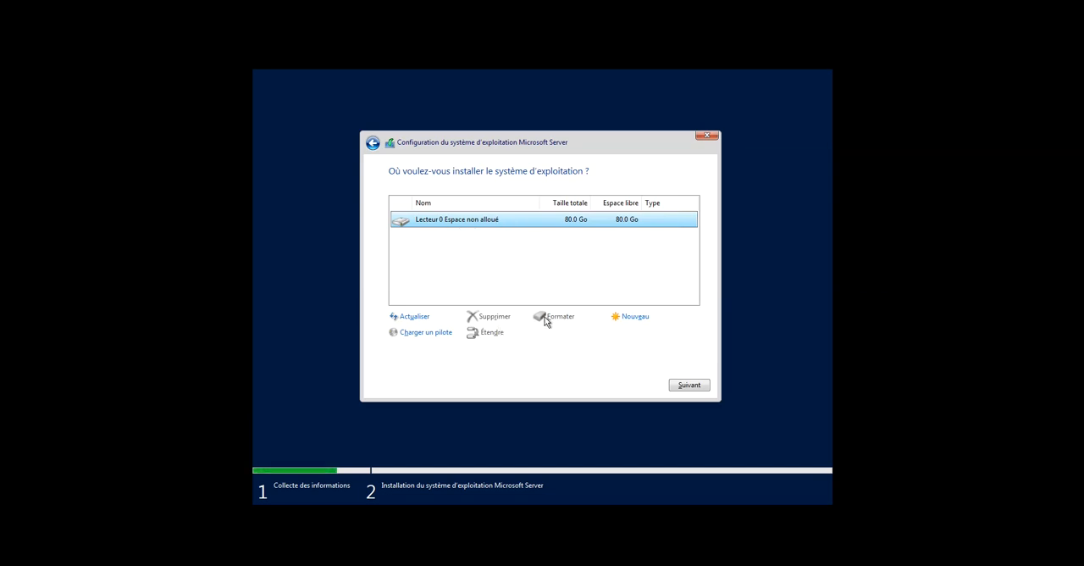
click(418, 320)
click(627, 318)
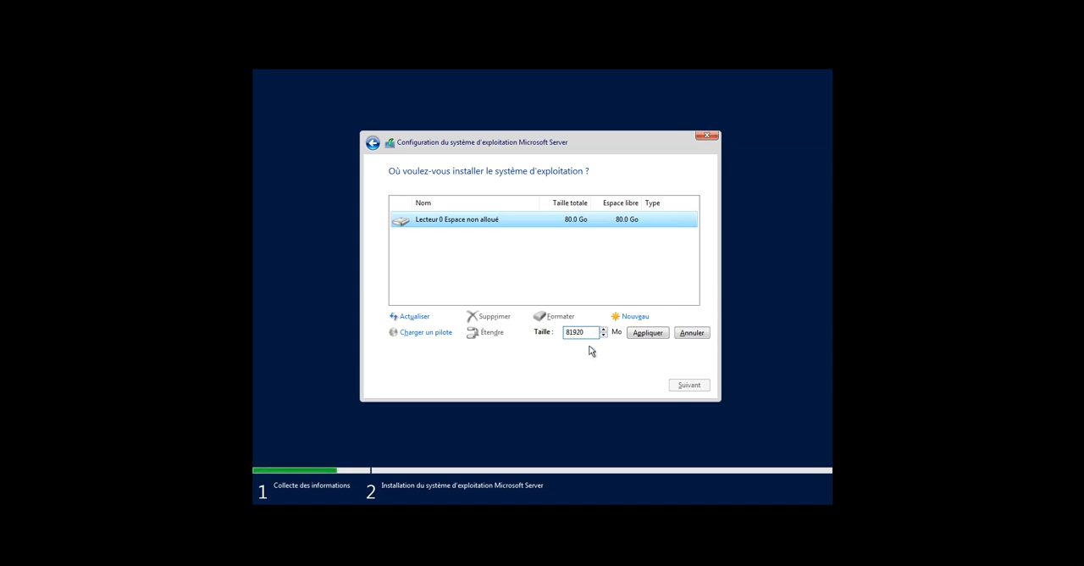
click(692, 333)
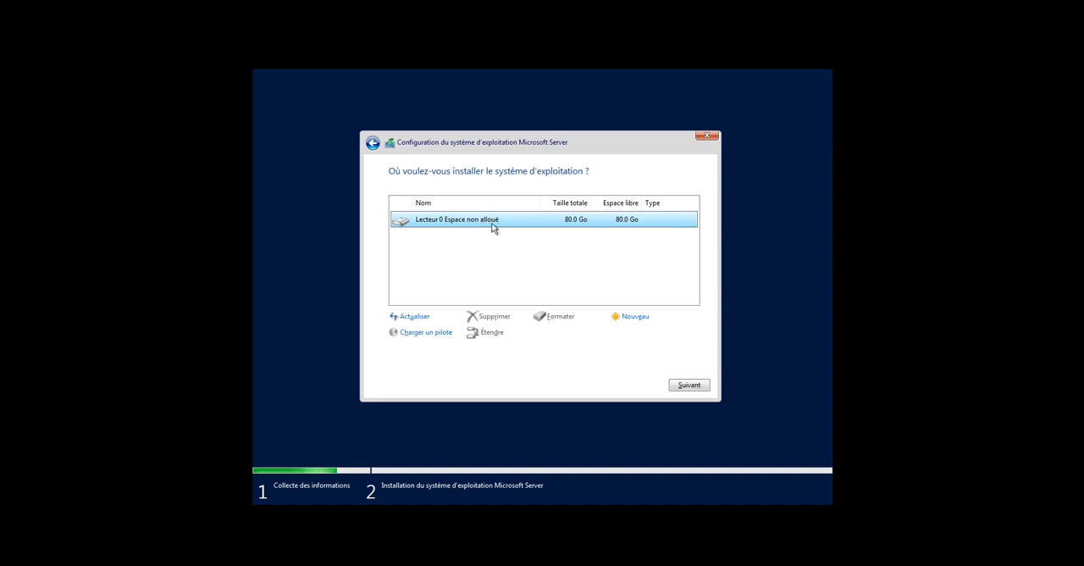
click(634, 317)
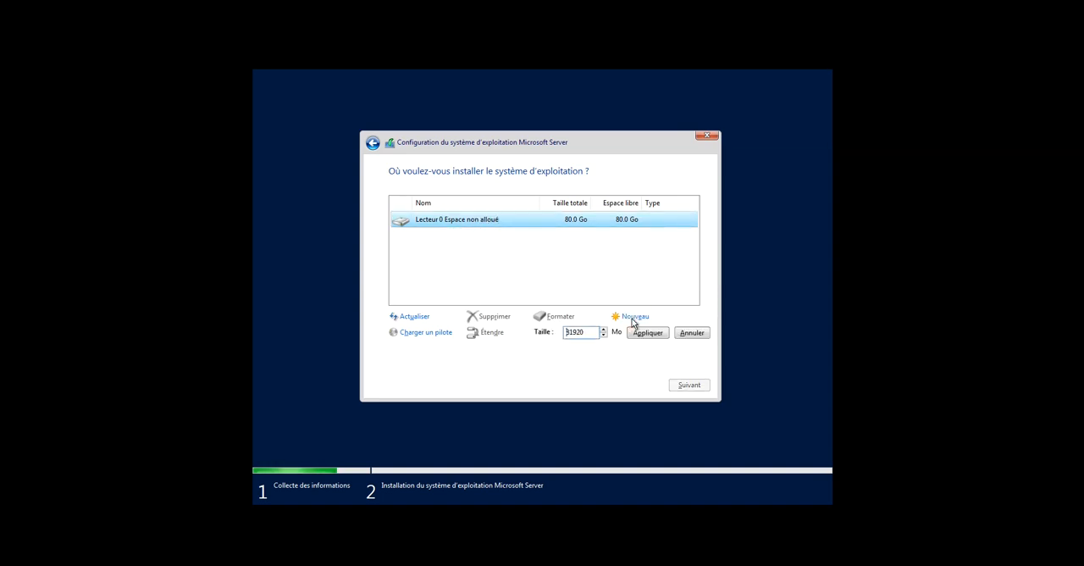
click(648, 333)
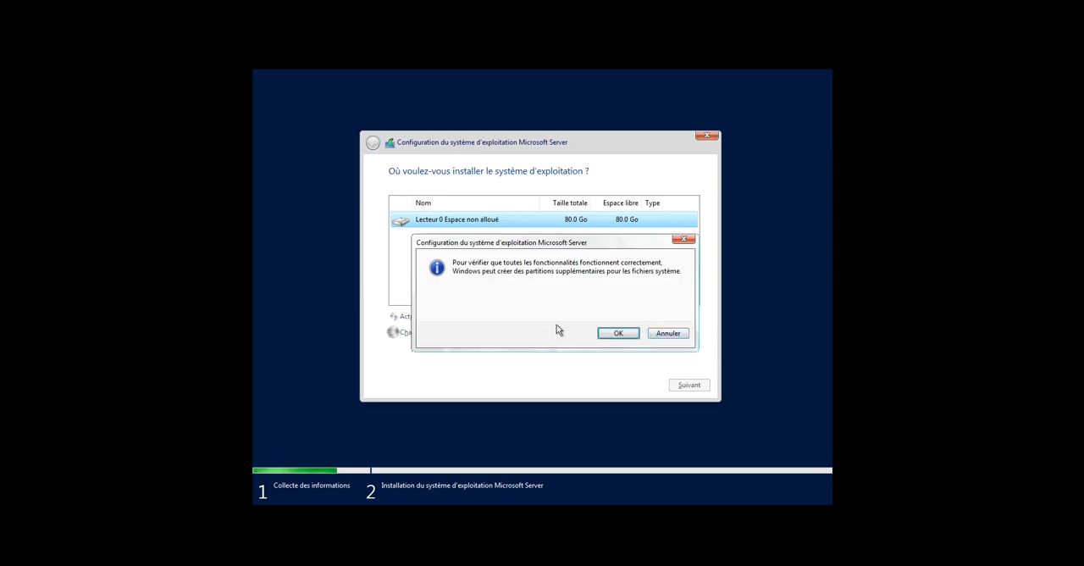
click(604, 333)
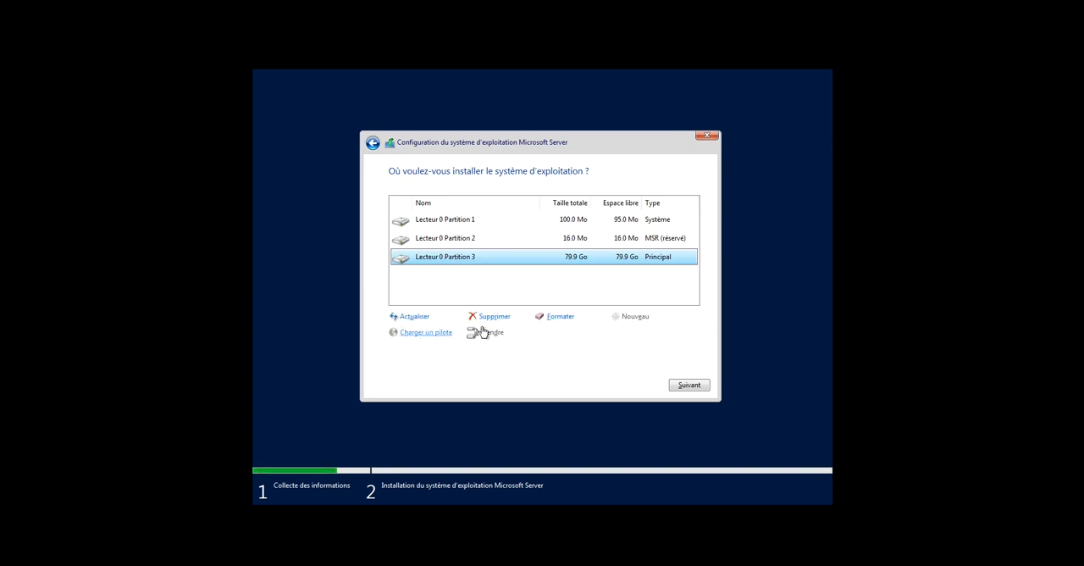
Format the primary Partition 3 of Lecteur 0 and start installing Windows Server on it
click(553, 314)
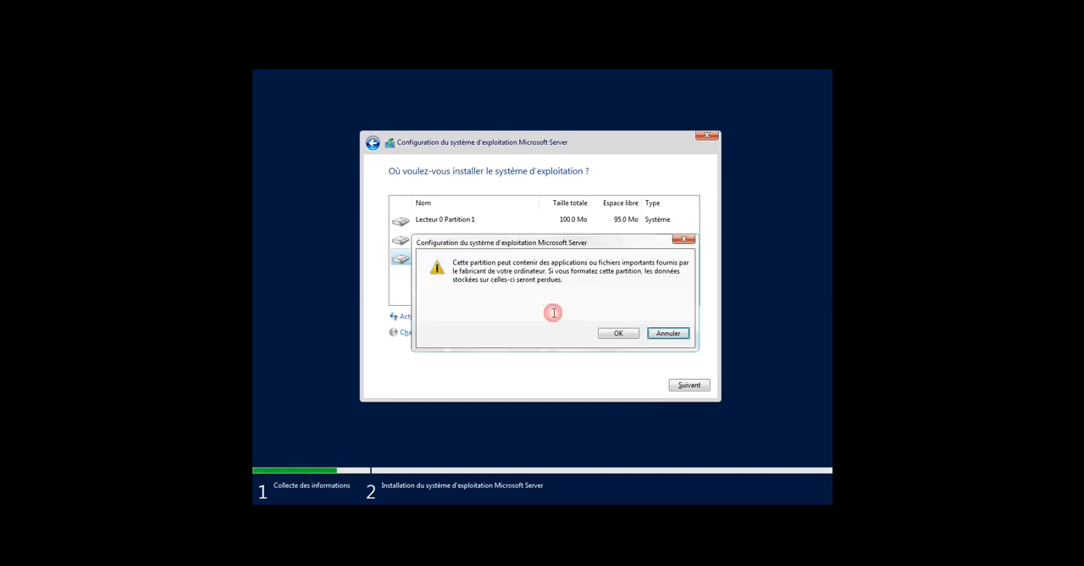
click(619, 333)
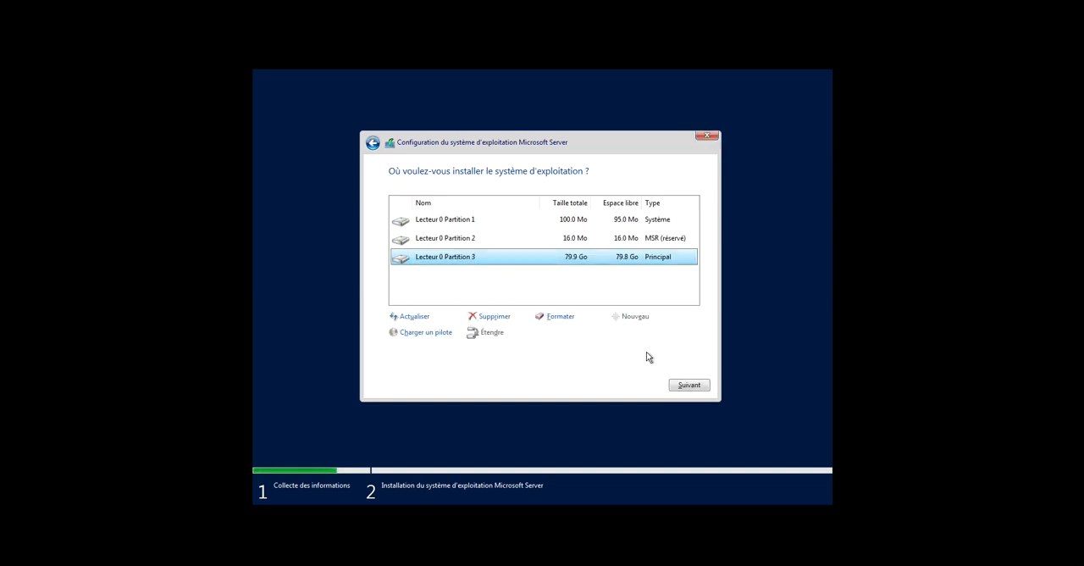
click(690, 384)
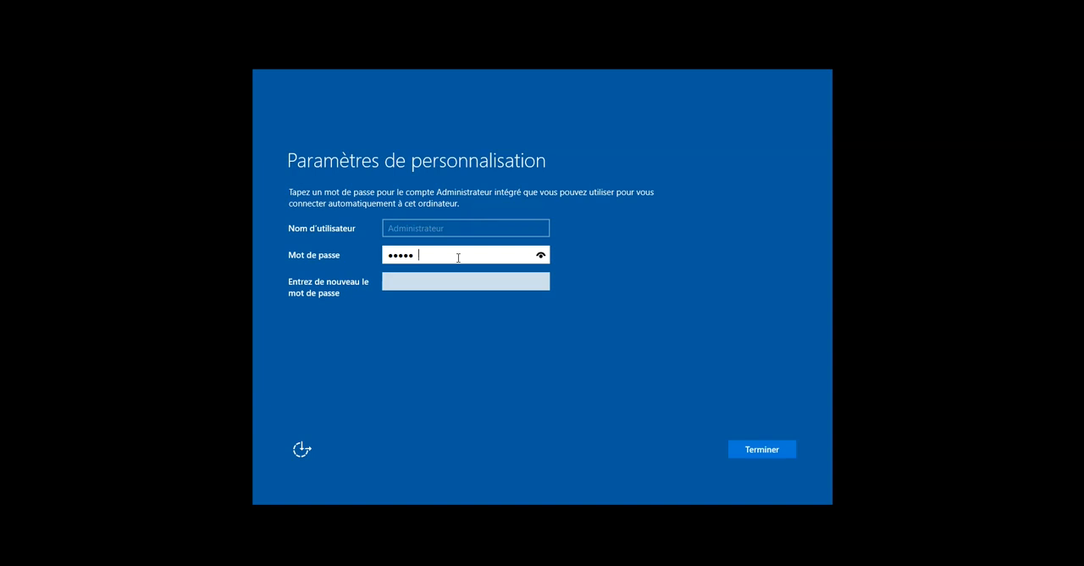
Enter and confirm the password of the built-in Administrateur account, and finish the personalization settings
text(*)
key(Tab)
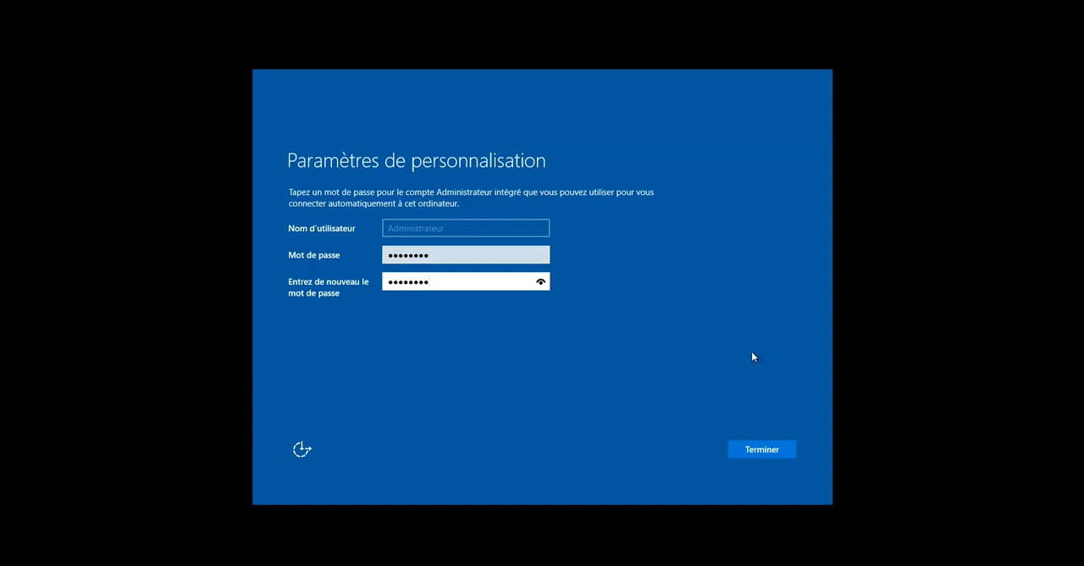
click(762, 450)
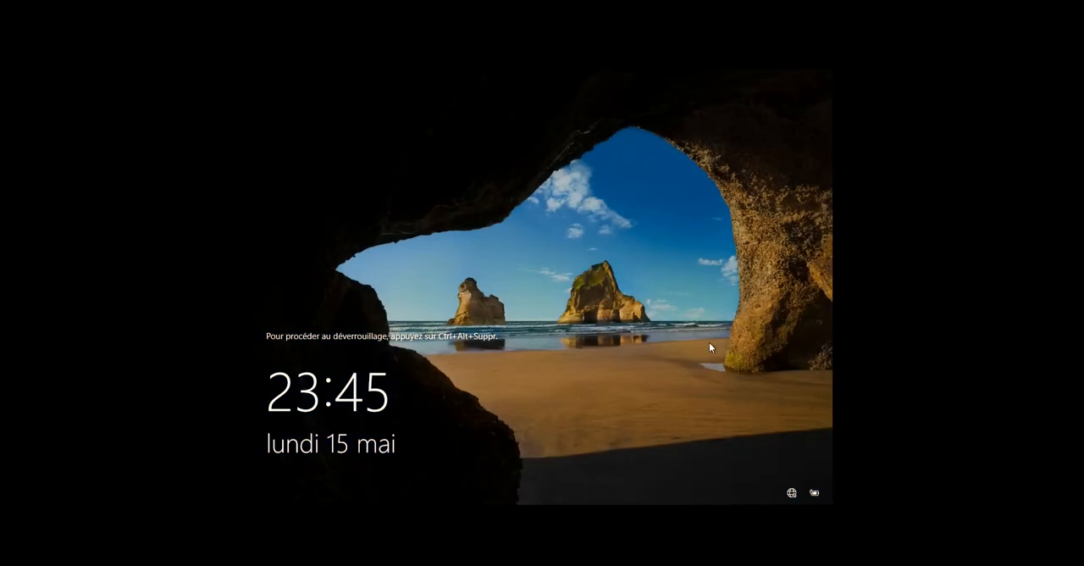
Reconnect to SRV-DC01 with a display size of 1366 par 768 pixels and maximize the connection window
click(614, 113)
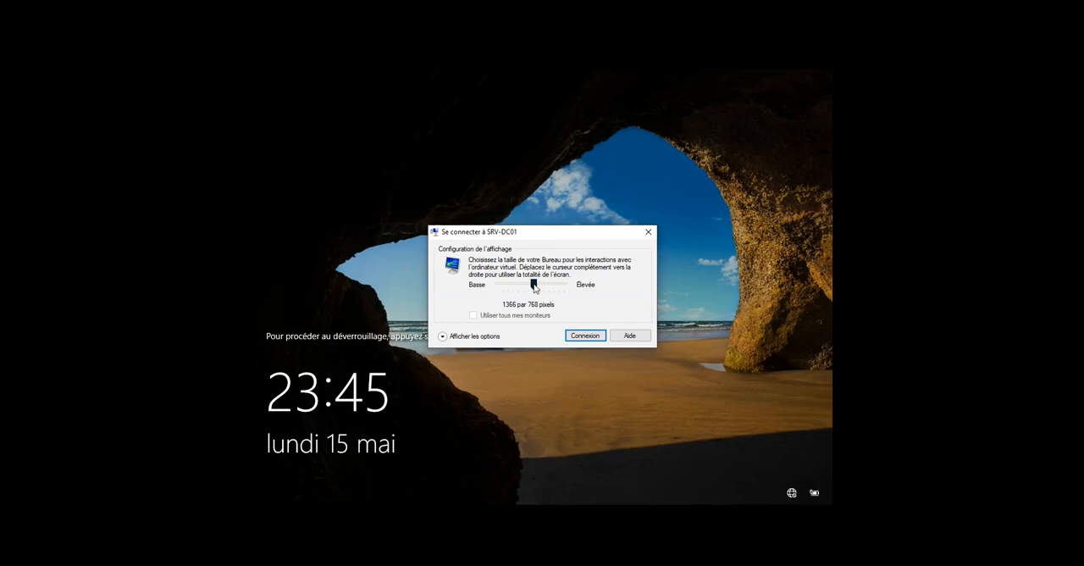
drag(534, 288, 532, 288)
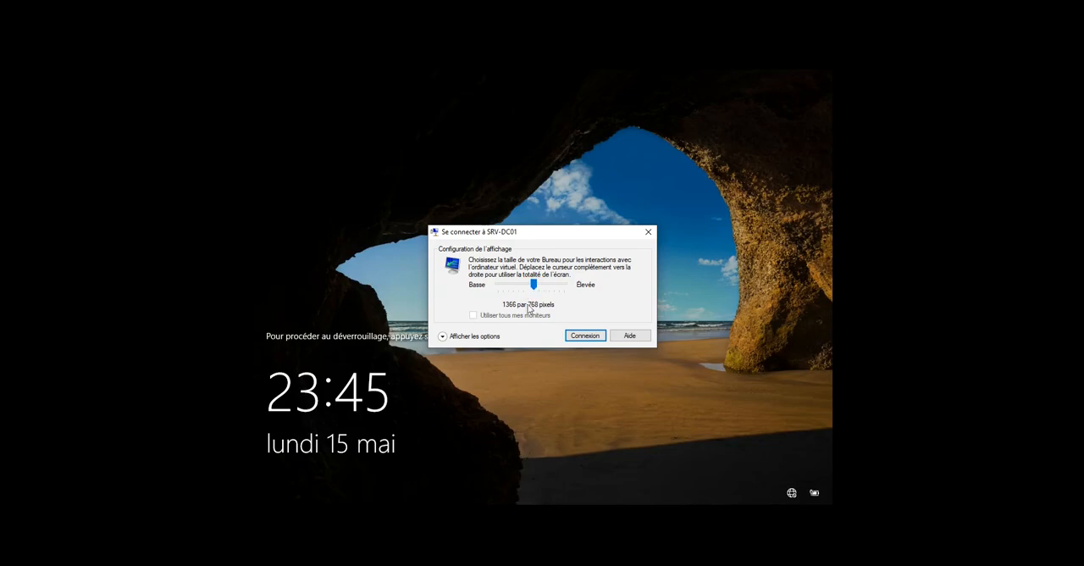
click(585, 337)
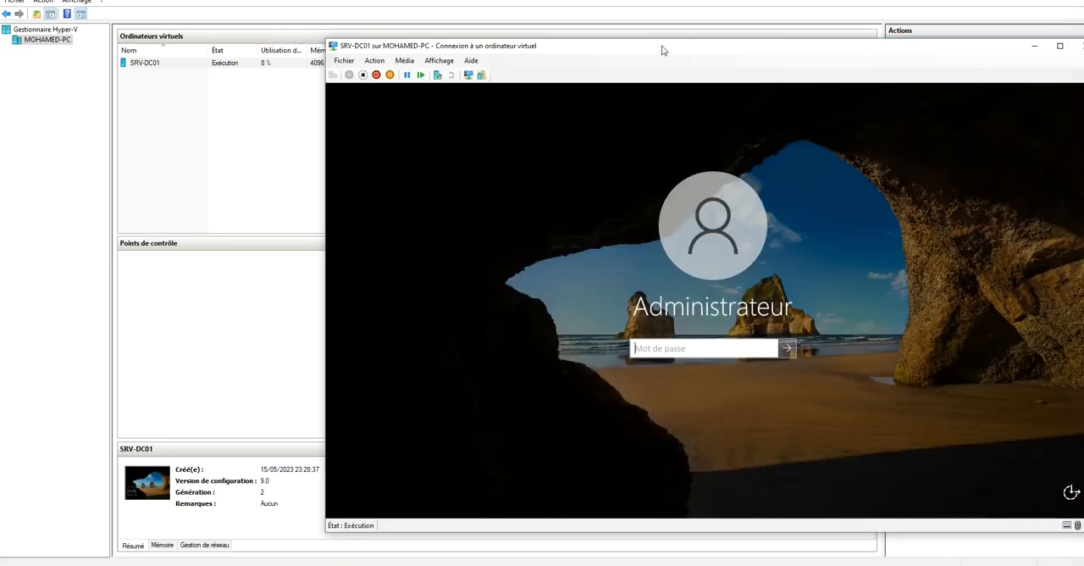
drag(661, 45, 503, 0)
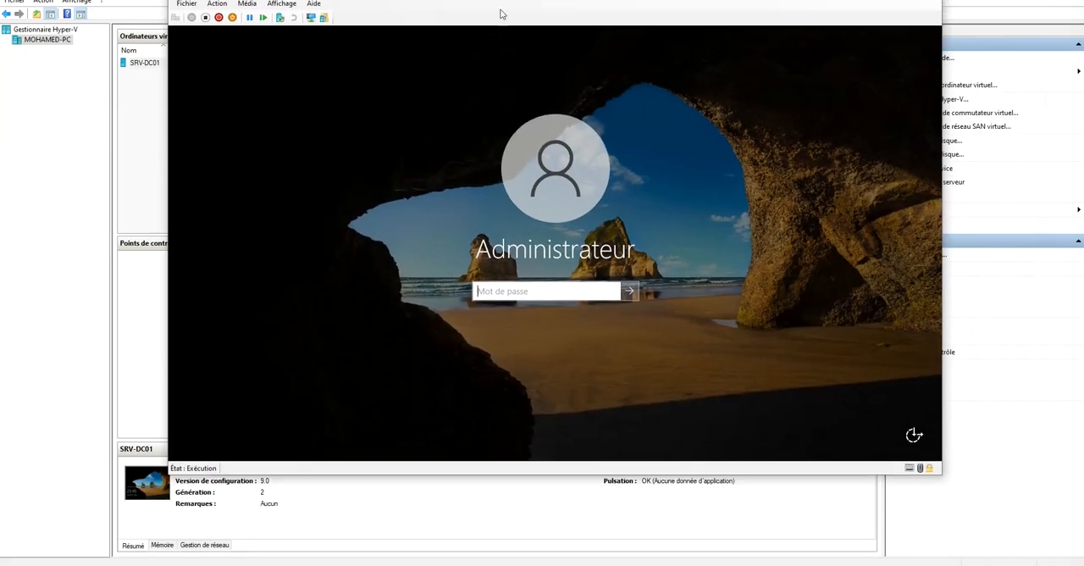
click(901, 0)
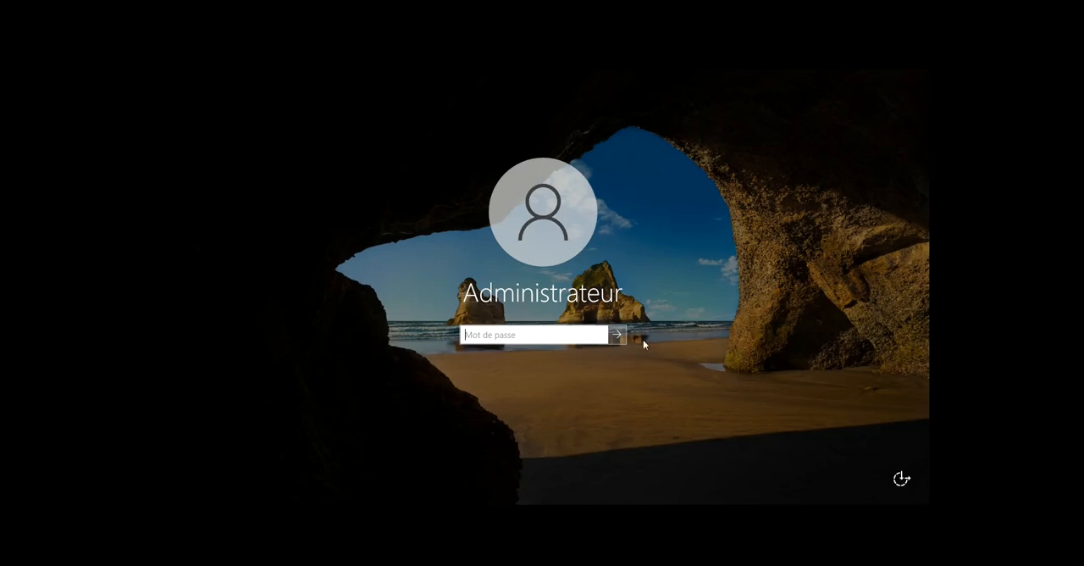
Sign in to SRV-DC01 as Administrateur with the account password and allow other network devices to detect the server
text(•)
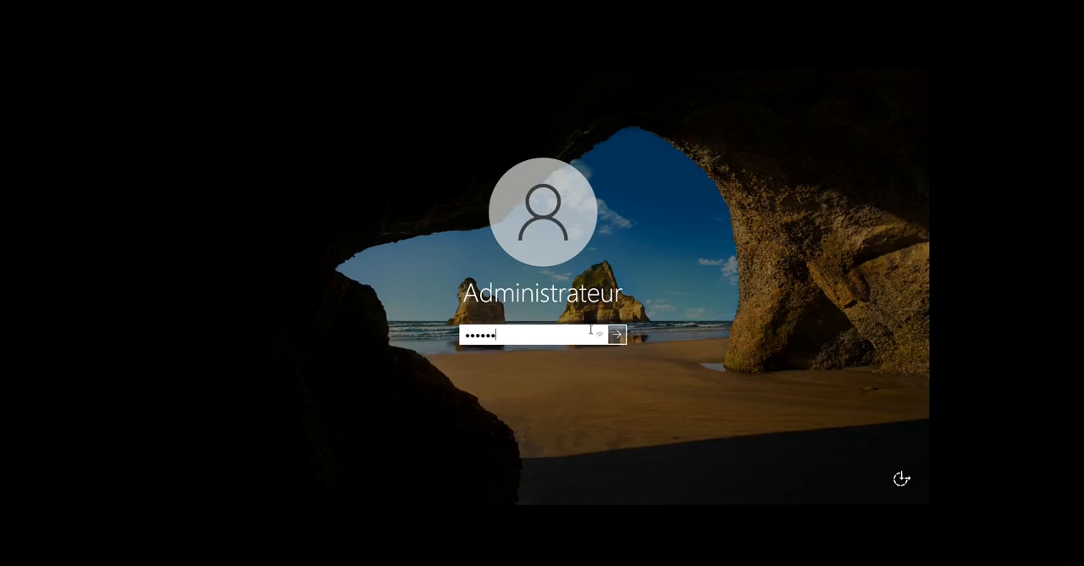
click(616, 334)
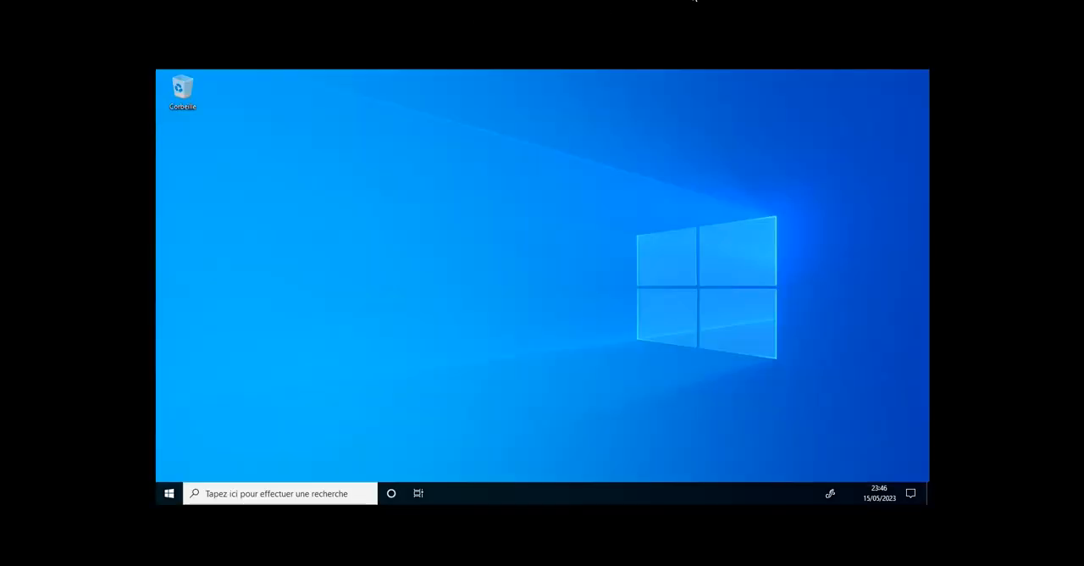
click(695, 1)
mouse_move(694, 1)
mouse_down()
mouse_move(654, 87)
mouse_move(696, 1)
mouse_up()
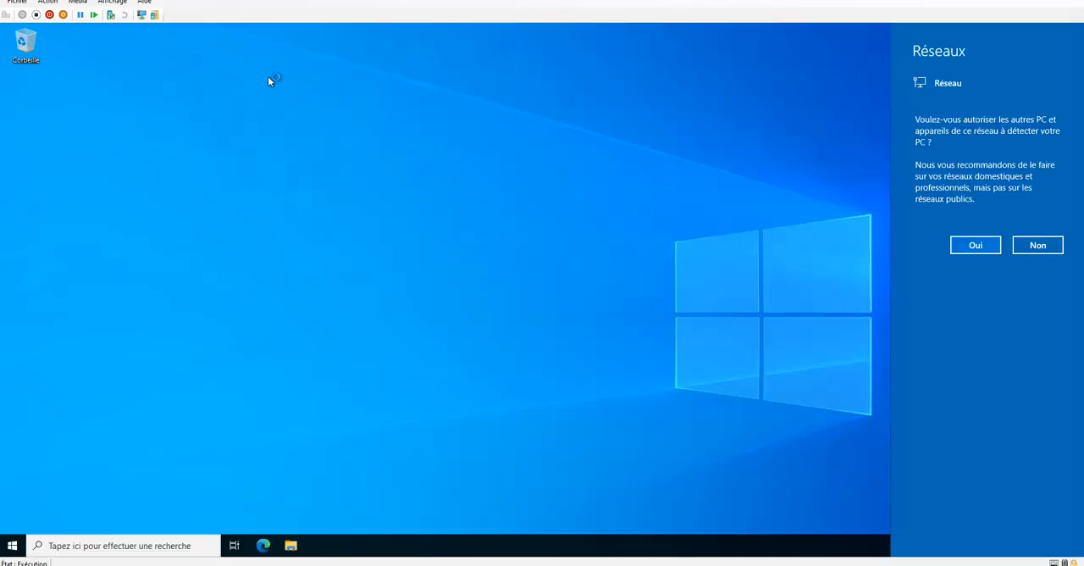
click(978, 246)
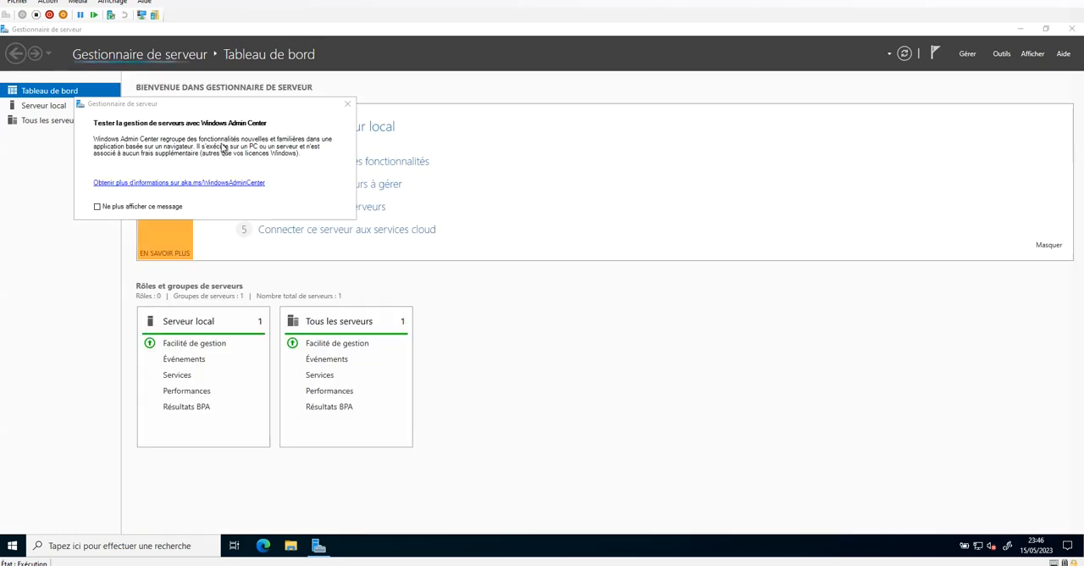
Dismiss the Windows Admin Center message in Server Manager permanently and clear the host's Windows Security firewall notification
click(134, 206)
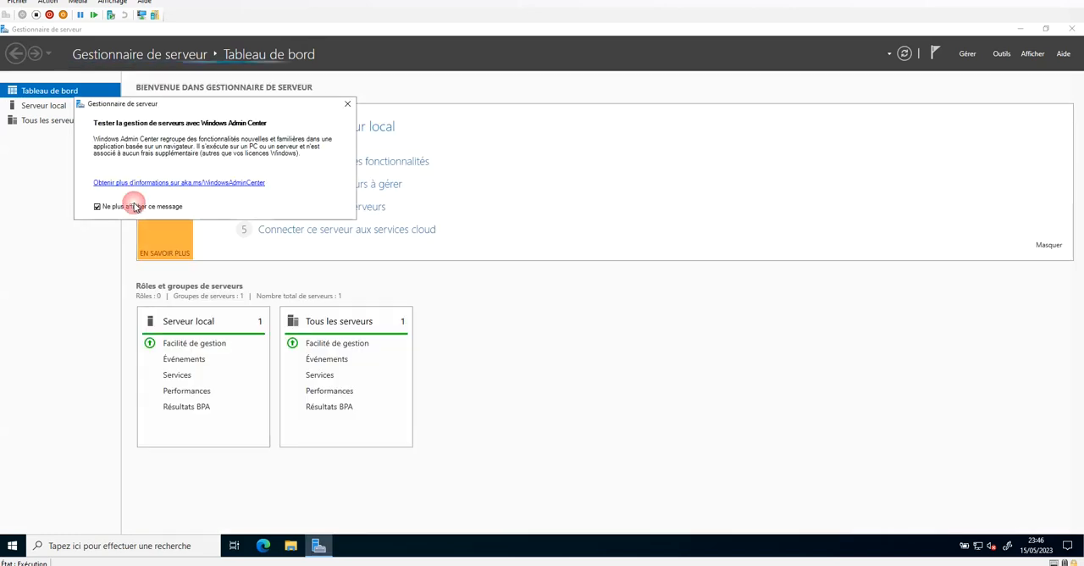
click(347, 103)
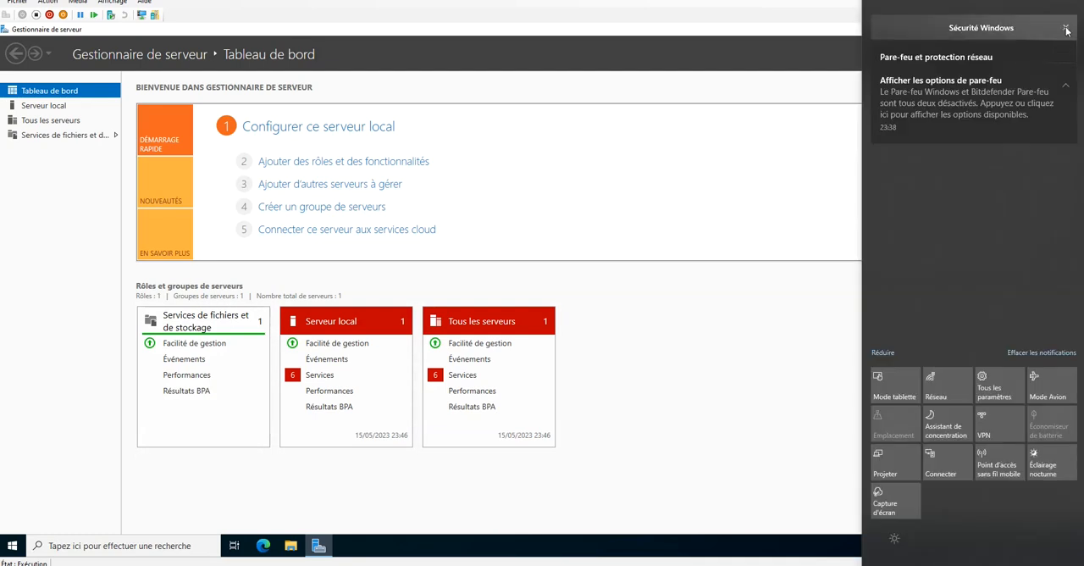
click(1066, 28)
click(702, 65)
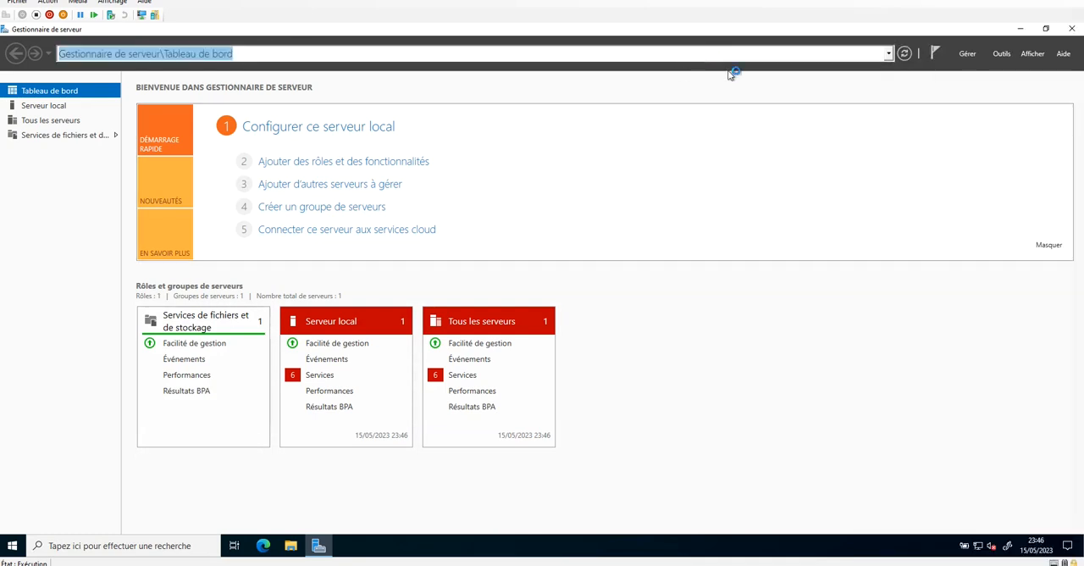
click(891, 85)
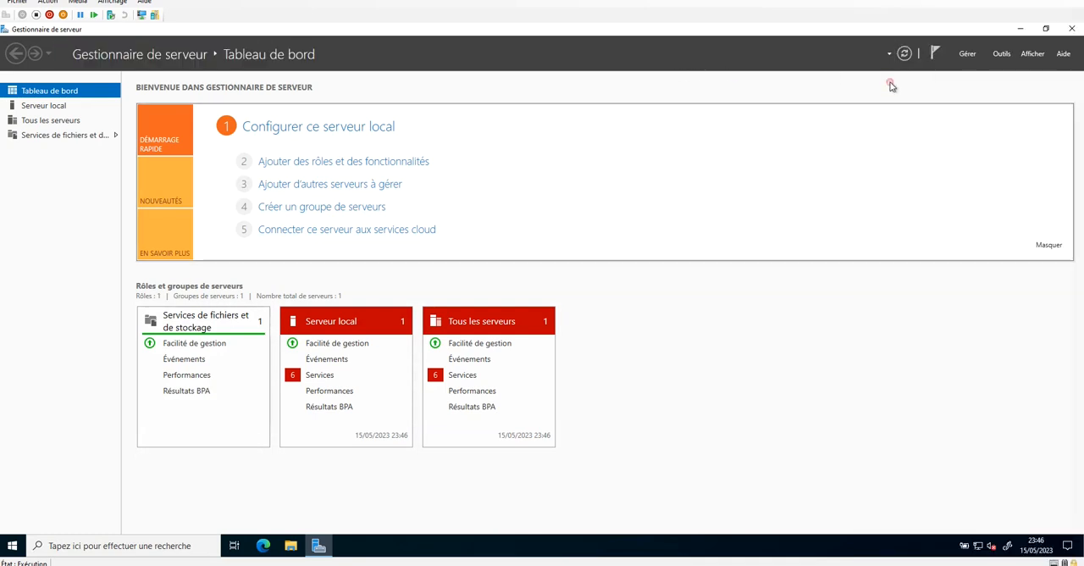
From the local server's service details, start the stopped services Service utilisateur du Presse-papiers, Coordinateur de transactions distribuées and Service de journalisation des accès utilisateur
click(325, 379)
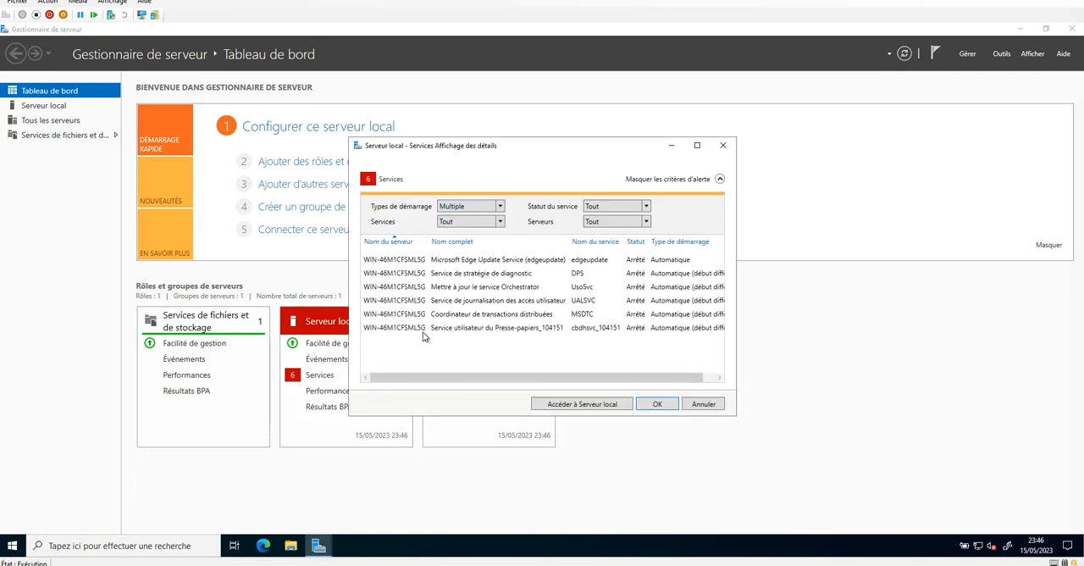
right_click(396, 332)
click(359, 336)
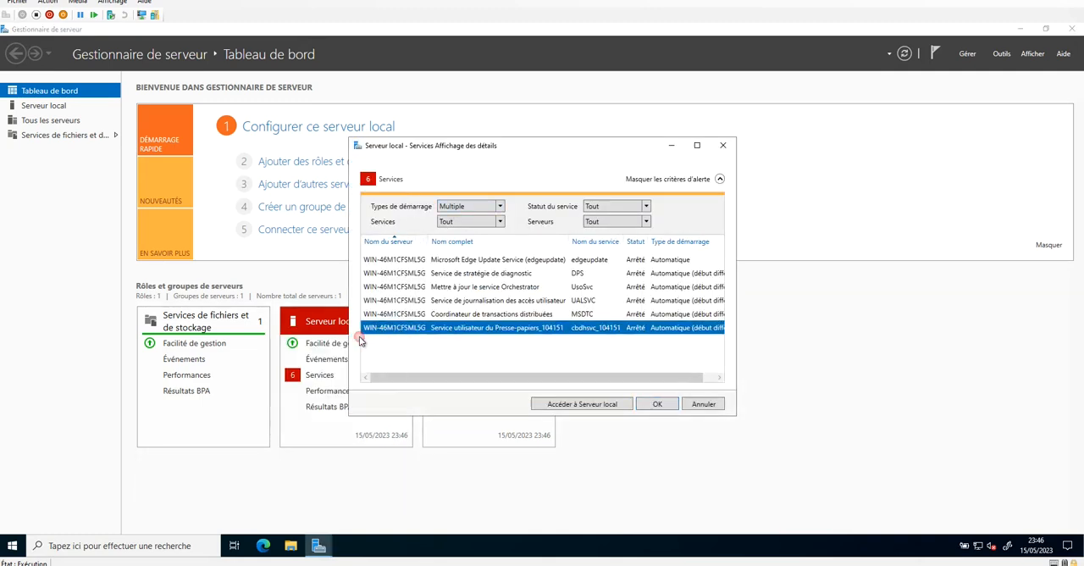
right_click(408, 315)
click(394, 320)
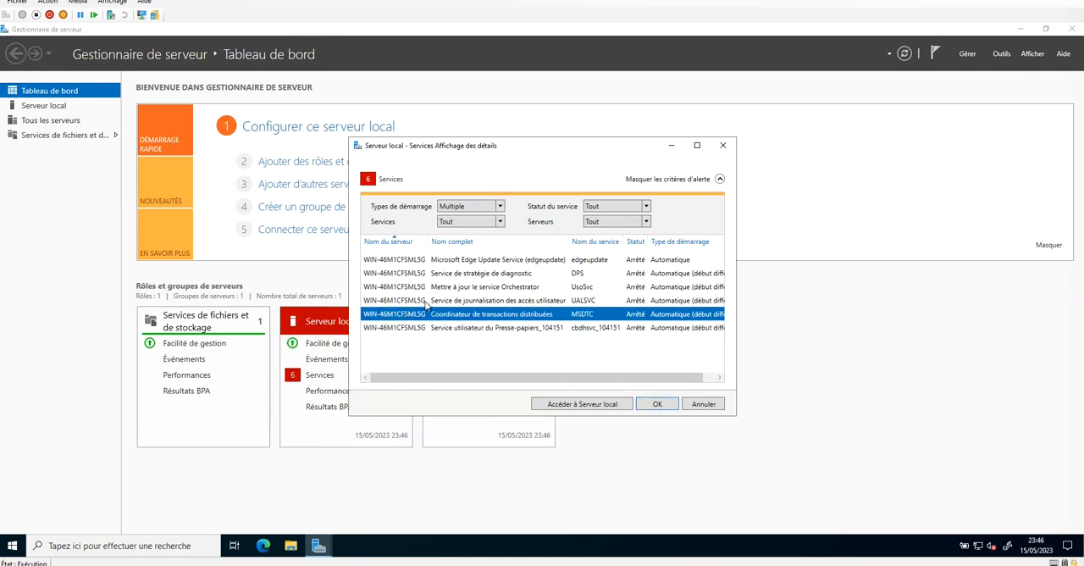
right_click(426, 301)
click(394, 309)
Start the Mettre à jour le service Orchestrator, Service de stratégie de diagnostic and Microsoft Edge Update services, and close the service details
right_click(470, 286)
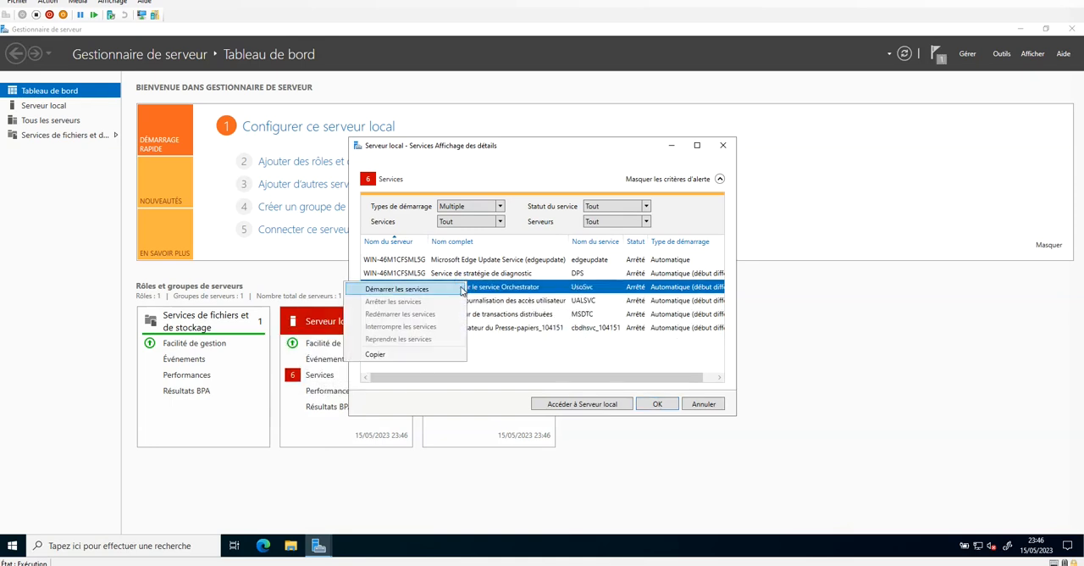
click(455, 291)
right_click(456, 273)
click(442, 280)
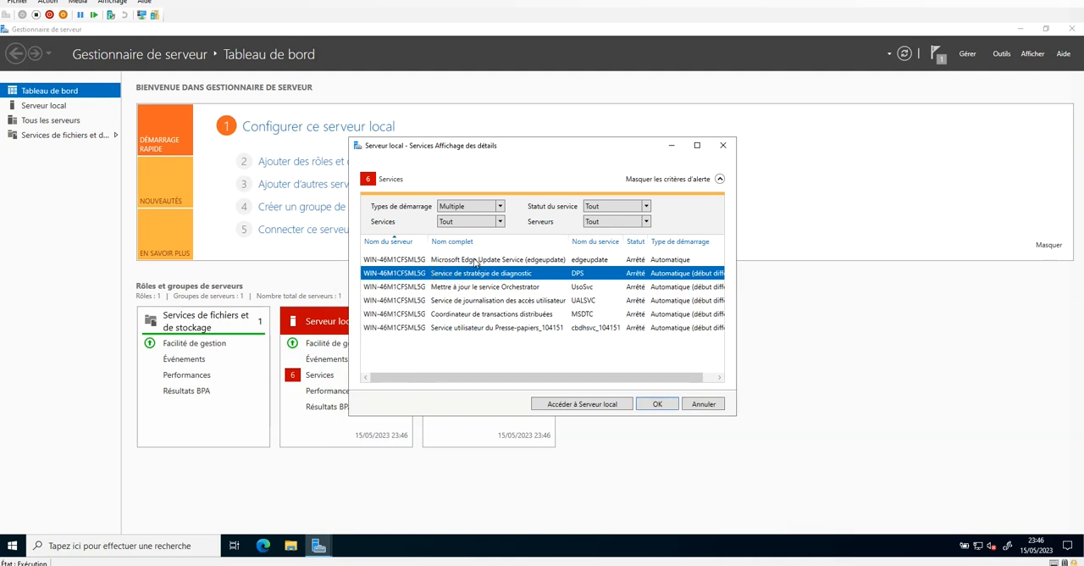
right_click(474, 260)
click(444, 268)
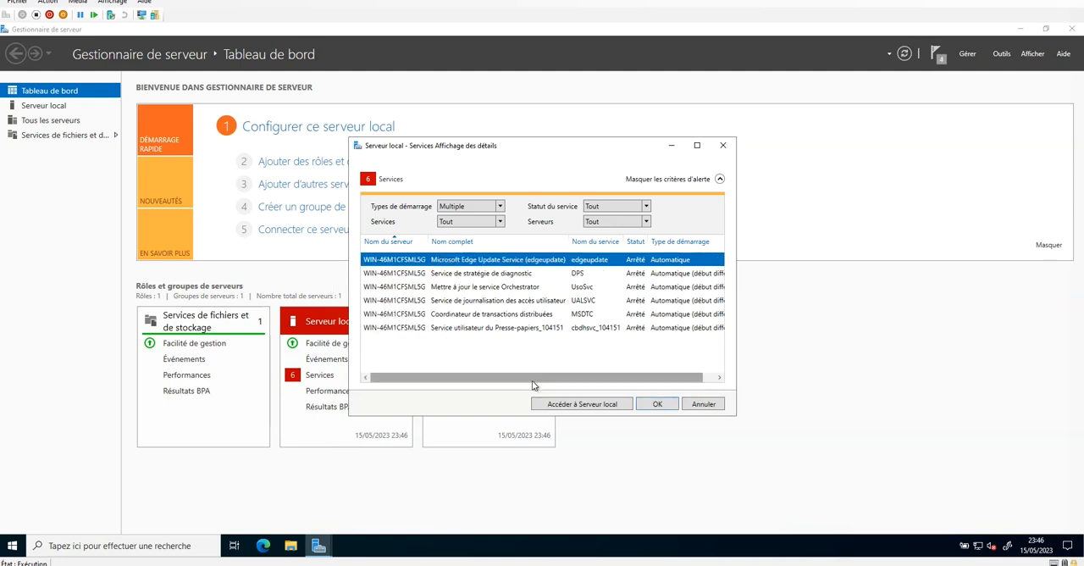
click(657, 405)
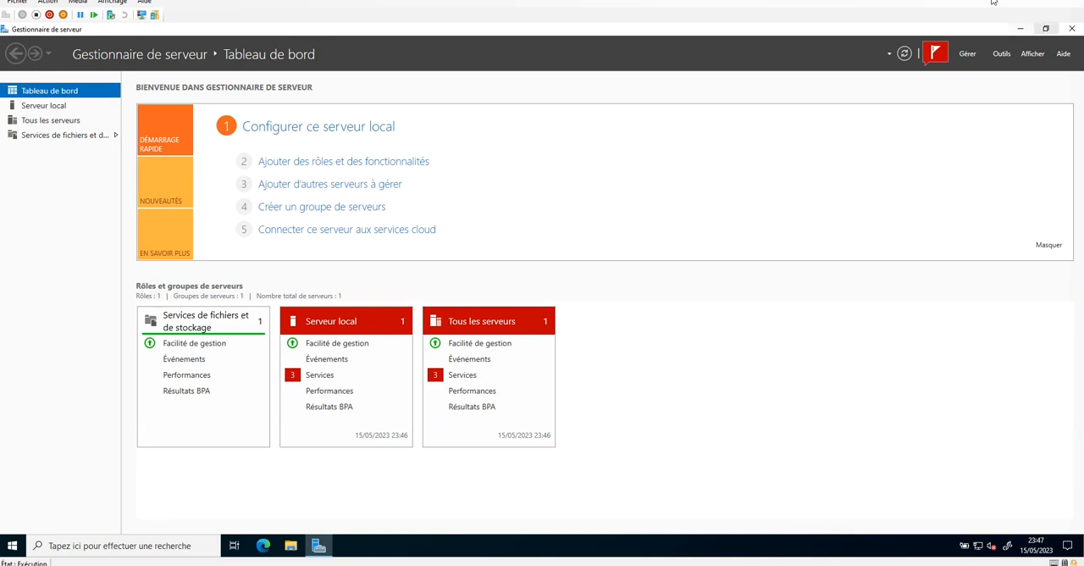
Dismiss the diagnostic data notification and start MSDTC, UALSVC and edgeupdate again from the local server's service details
drag(943, 1, 834, 0)
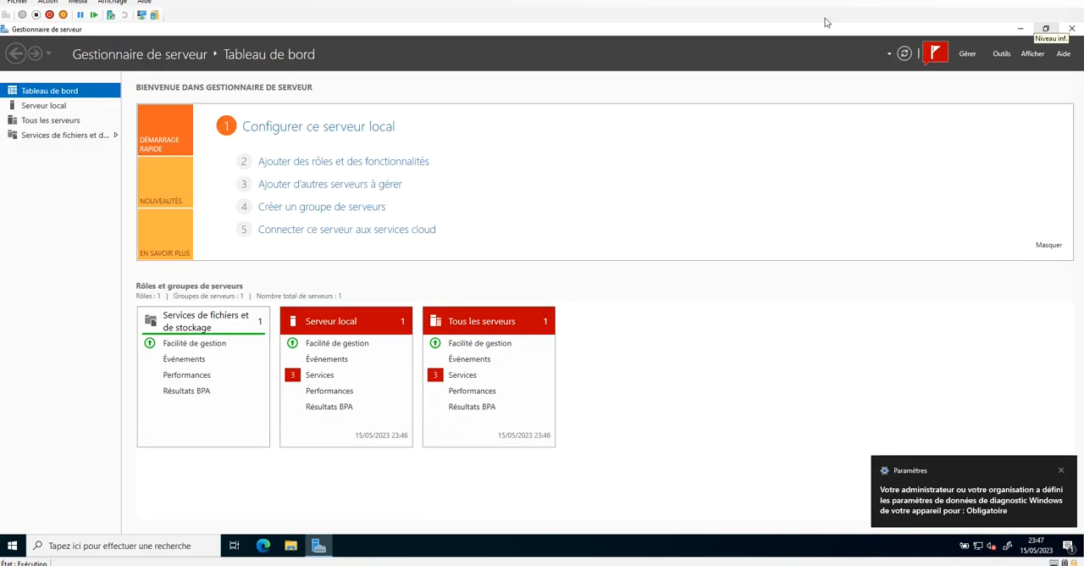
click(1060, 471)
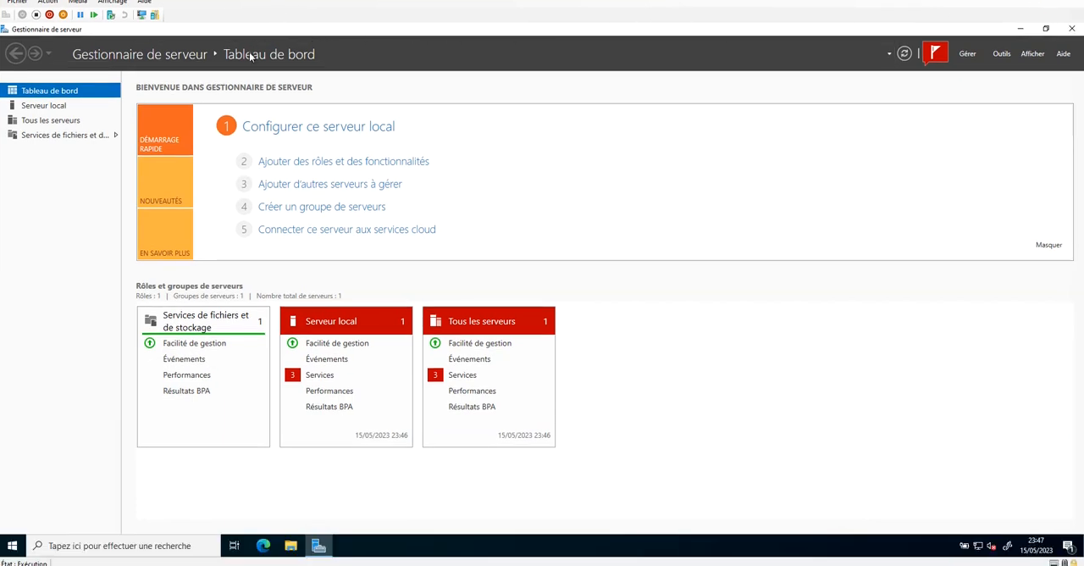
click(314, 375)
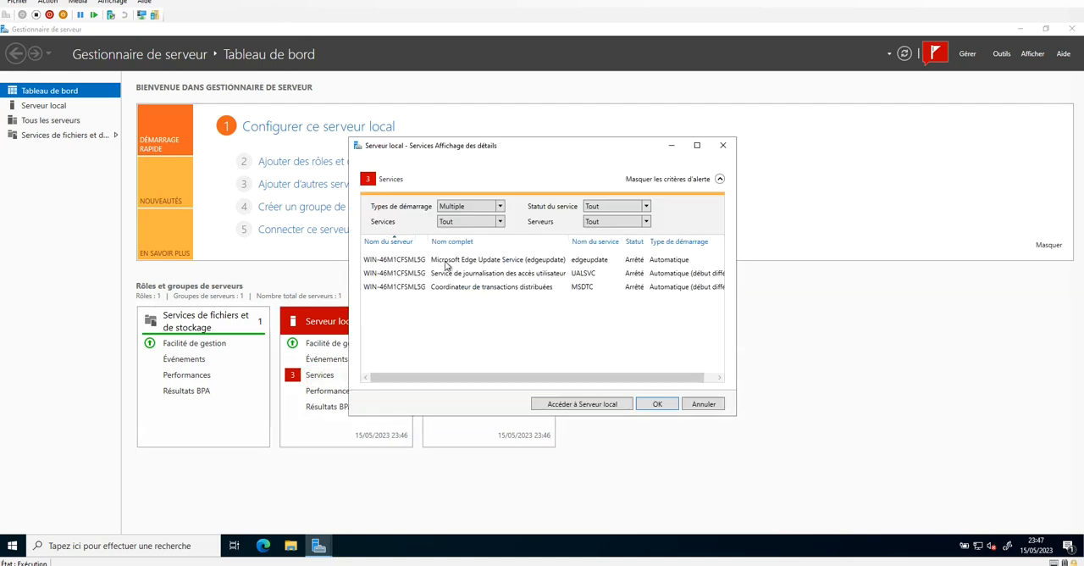
right_click(448, 286)
click(435, 294)
right_click(460, 272)
click(451, 282)
right_click(477, 262)
click(474, 268)
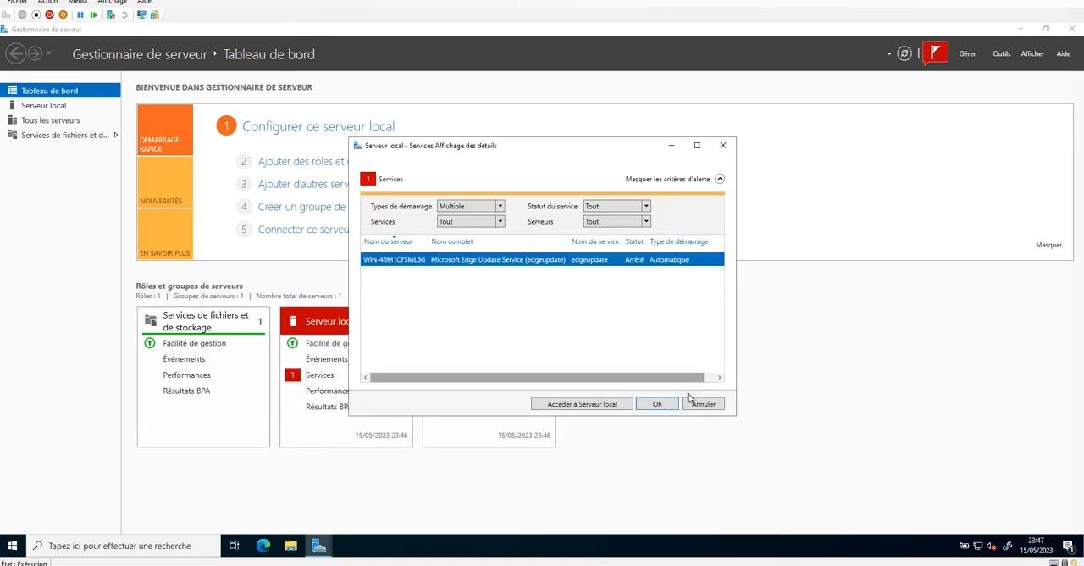
click(659, 404)
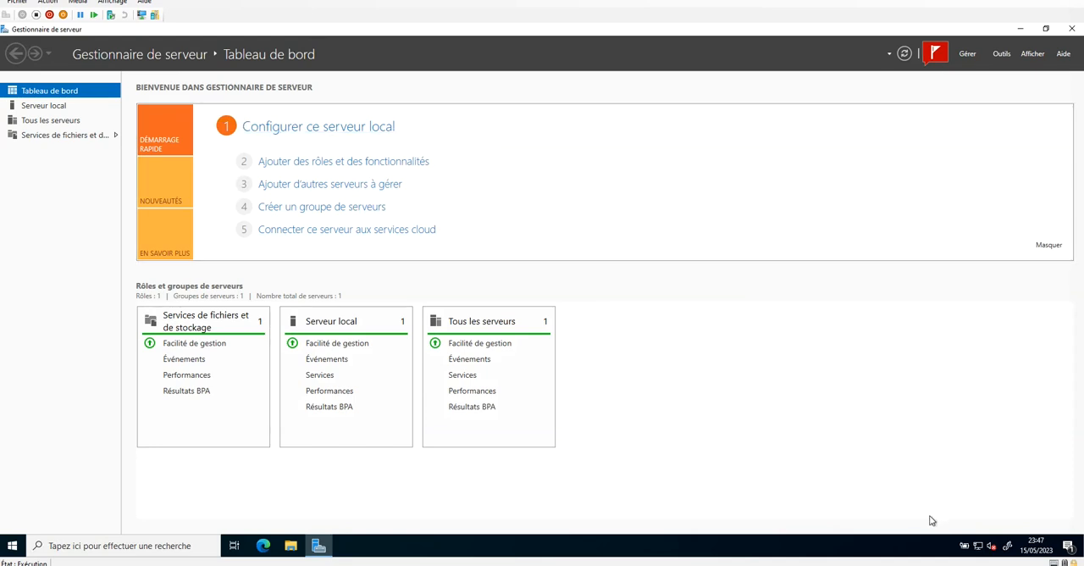
Open the local server's configuration page and check the Server Manager task notifications
click(312, 127)
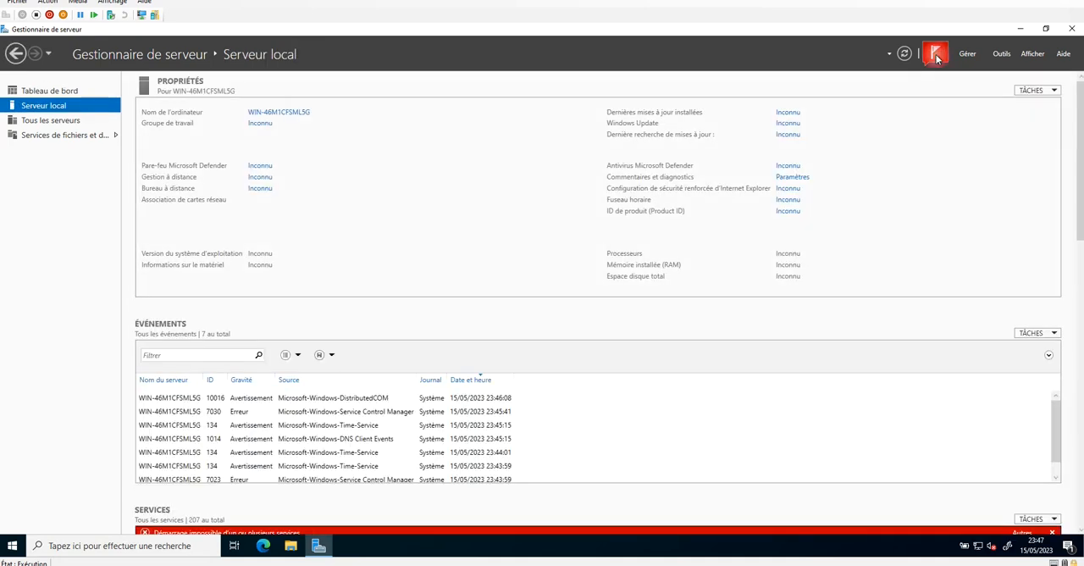
click(936, 56)
click(938, 80)
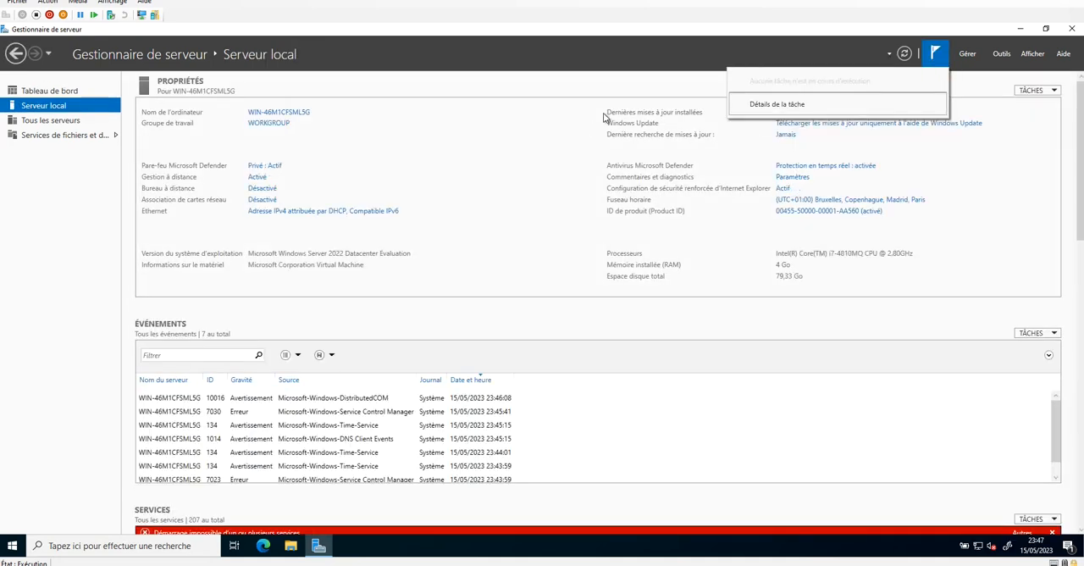
click(616, 53)
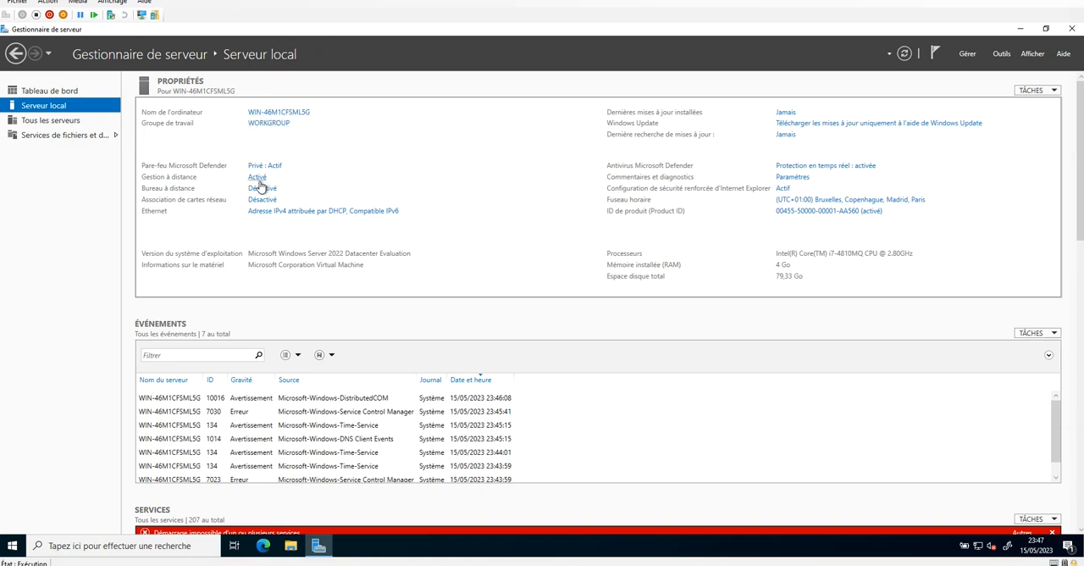
Open the computer name properties of the local server and set the computer description to SRV-DC01
click(288, 115)
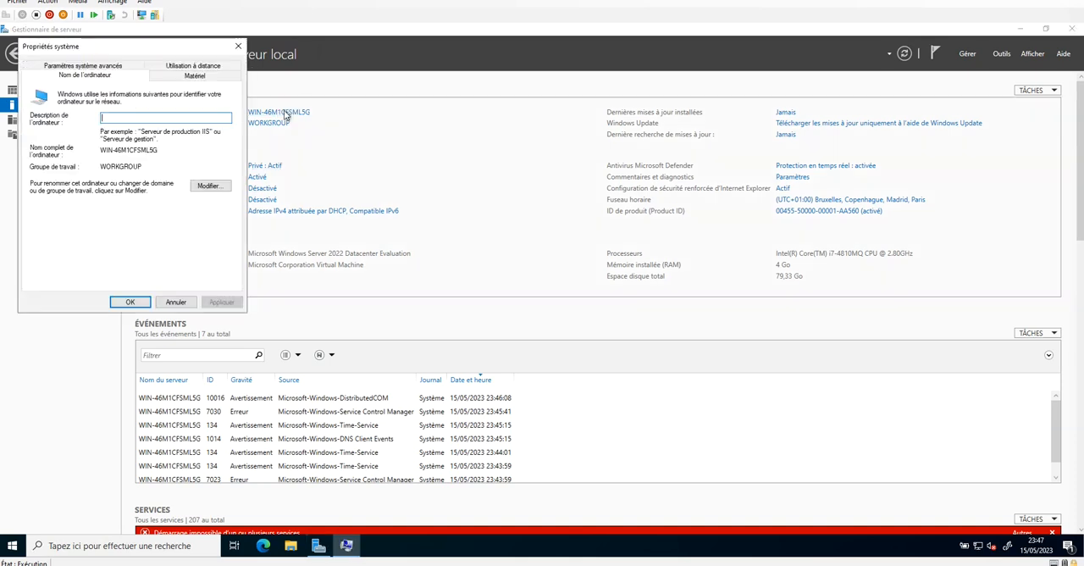
drag(134, 56, 564, 162)
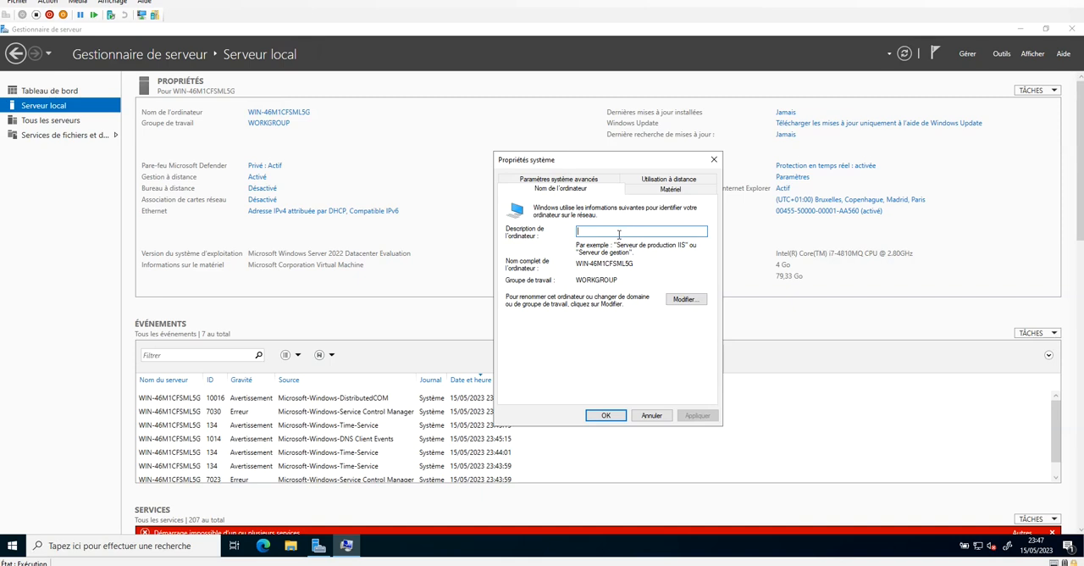
text(SRV-DC01)
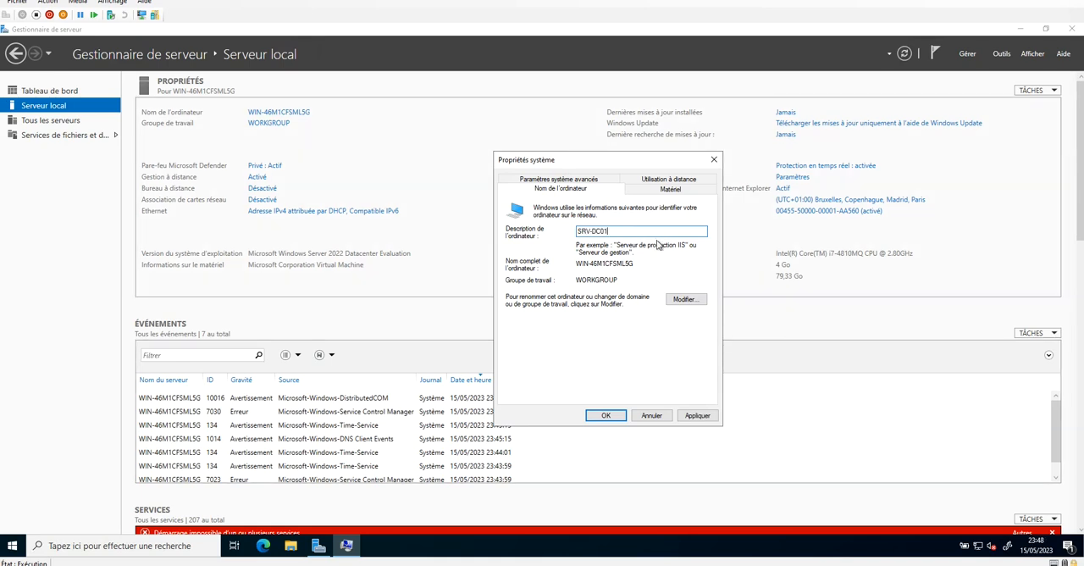
drag(622, 280, 623, 280)
click(624, 279)
Rename the computer to SRV-DC01, keep it in the workgroup WORKGROUP, and acknowledge the restart message
click(684, 298)
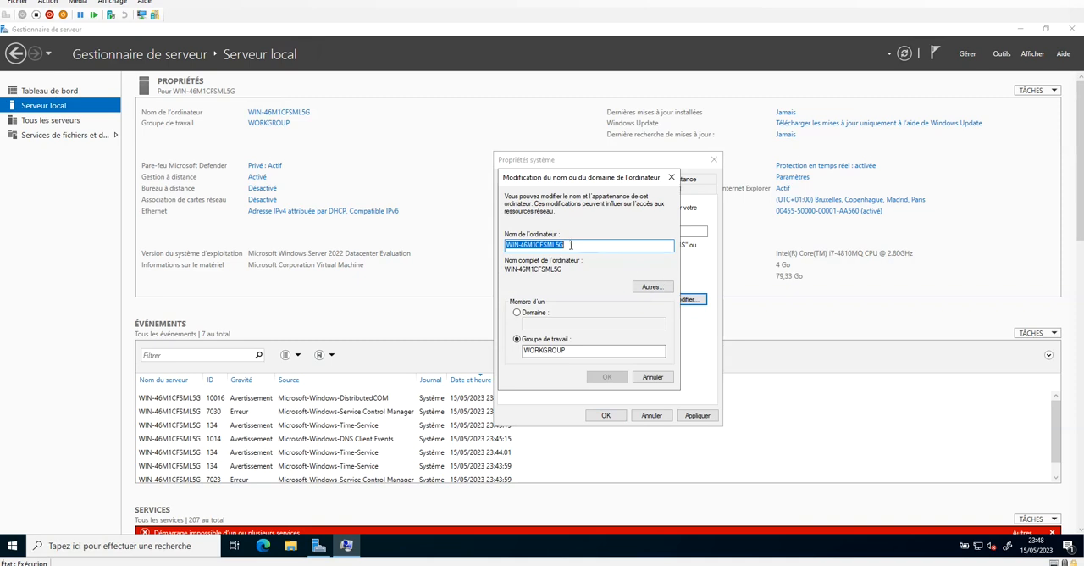
drag(626, 179, 444, 177)
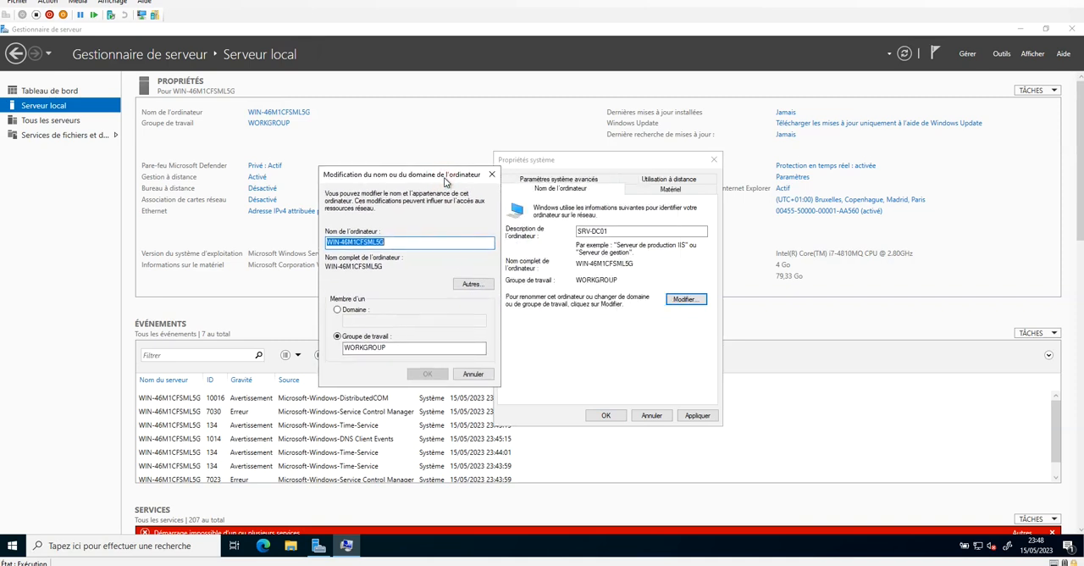
click(490, 177)
double_click(614, 234)
key(ctrl+c)
click(685, 299)
key(ctrl+v)
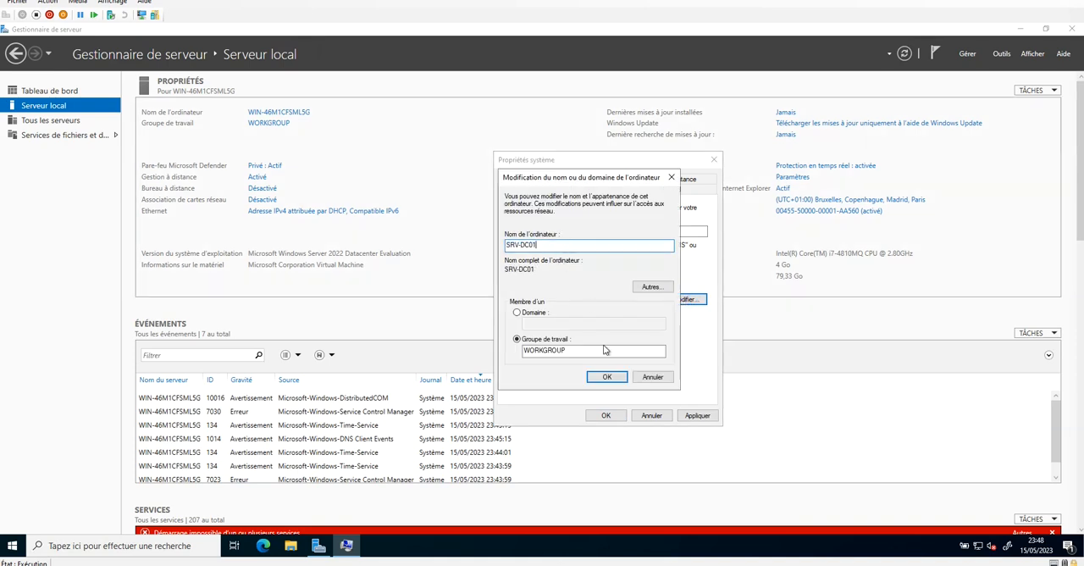
click(517, 312)
click(517, 340)
click(606, 378)
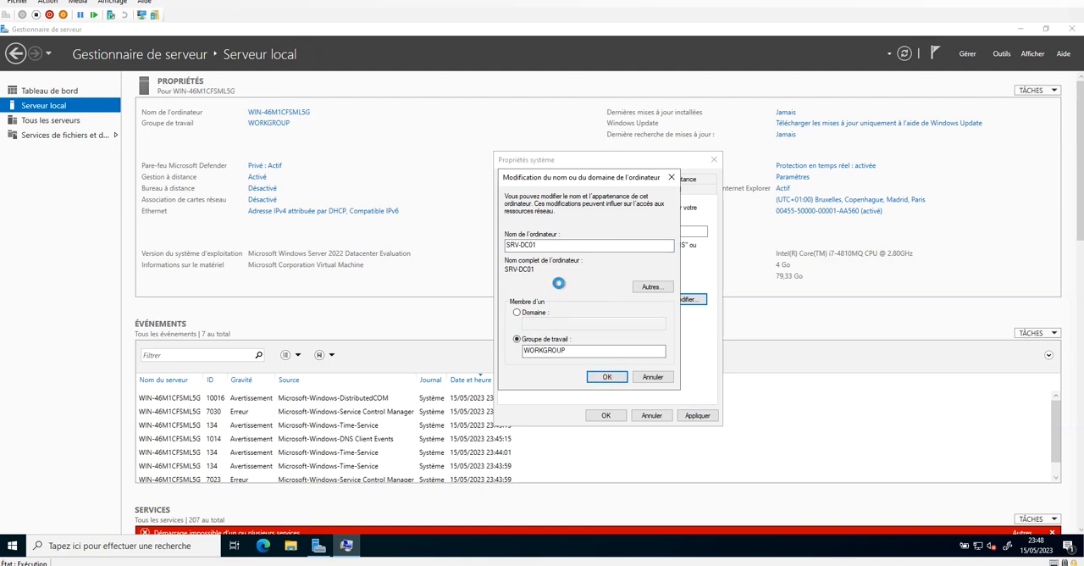
click(598, 300)
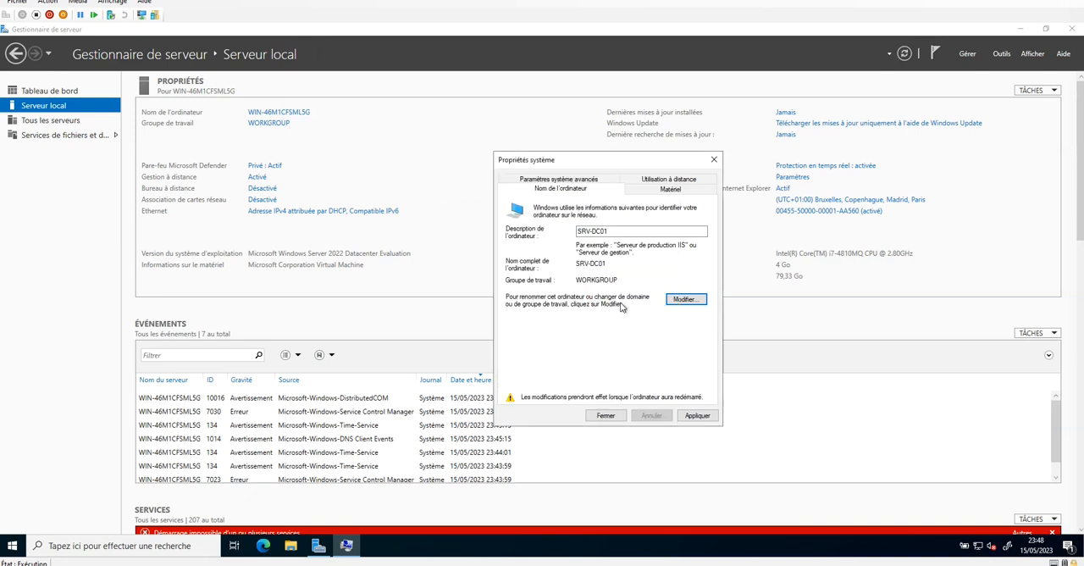
Apply the system property changes and postpone the restart
click(668, 180)
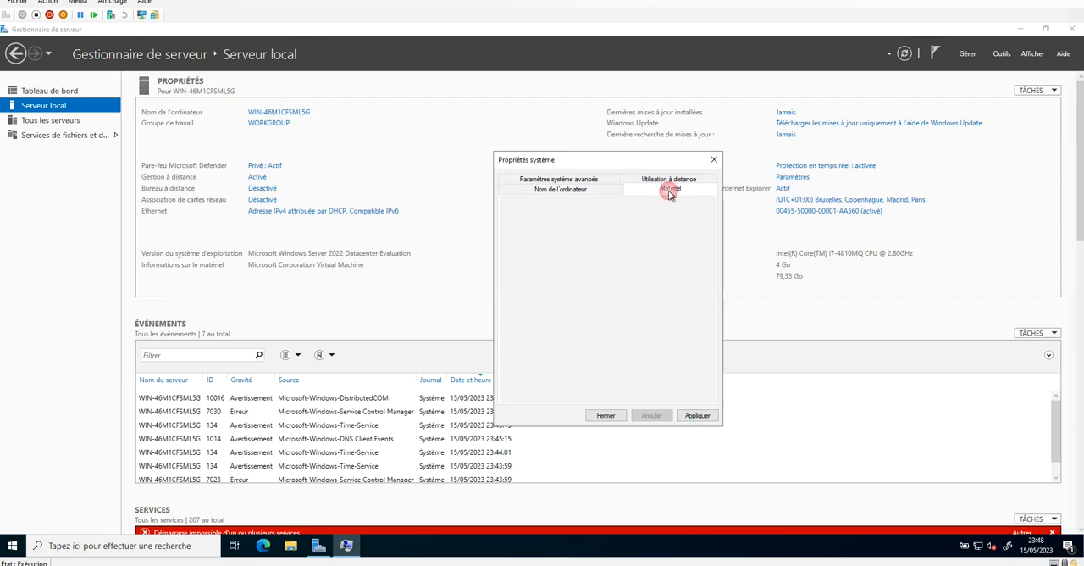
click(598, 181)
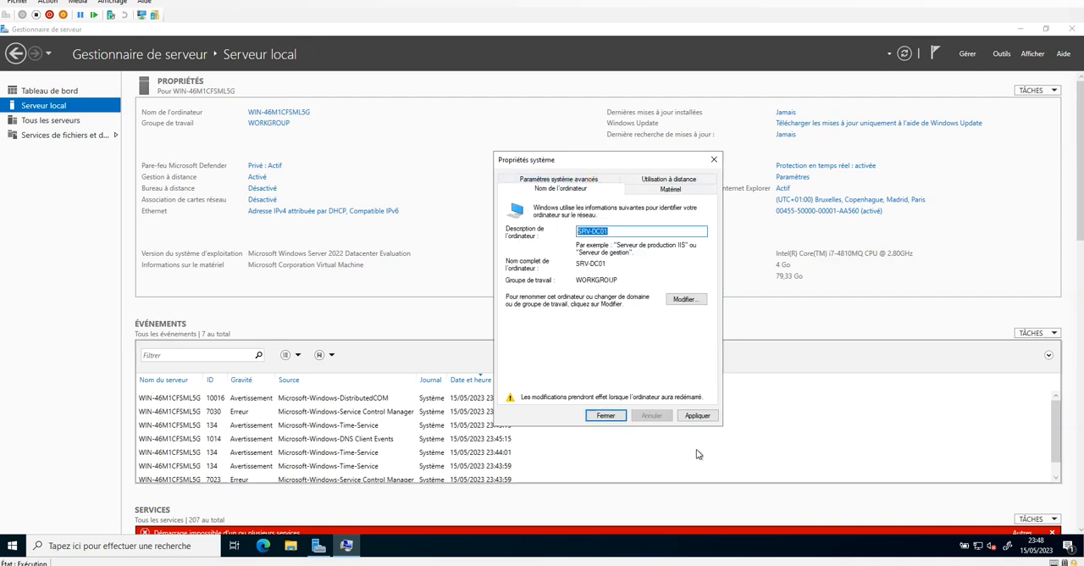
click(697, 417)
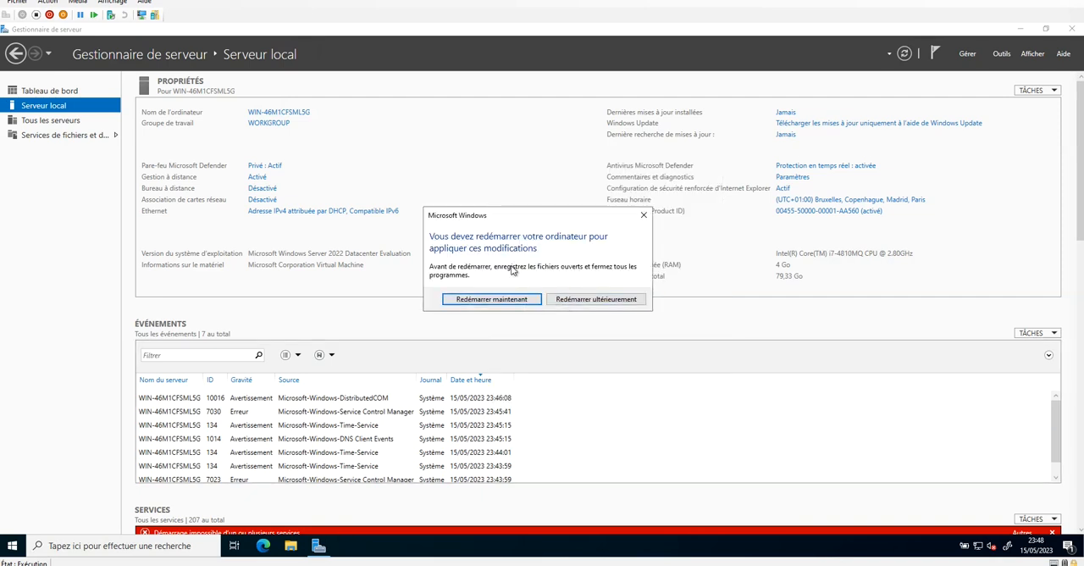
click(597, 301)
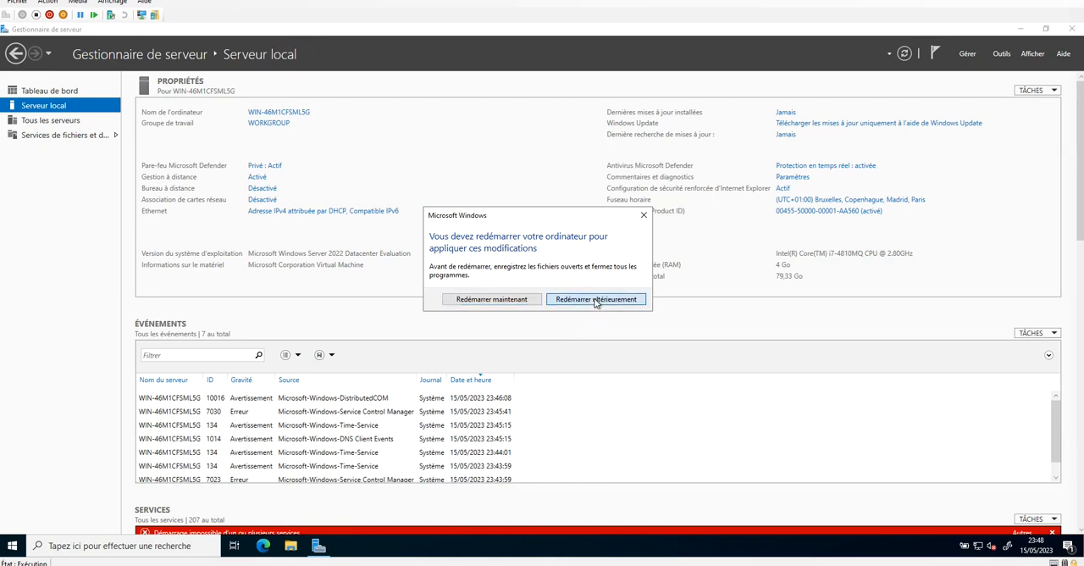
Open the server's Microsoft Defender firewall settings and maximize the Windows Security window
click(265, 166)
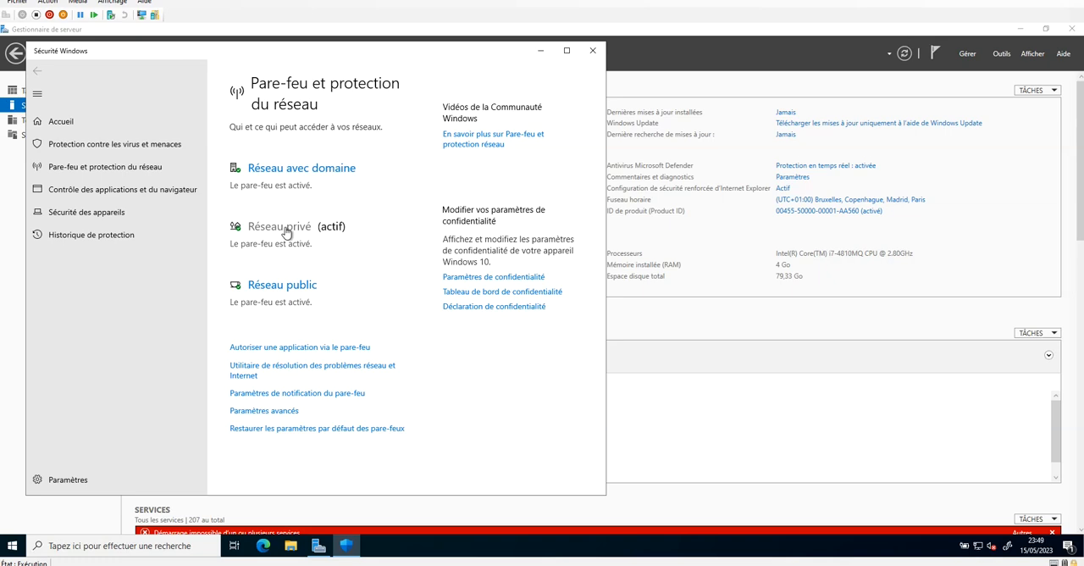
double_click(437, 51)
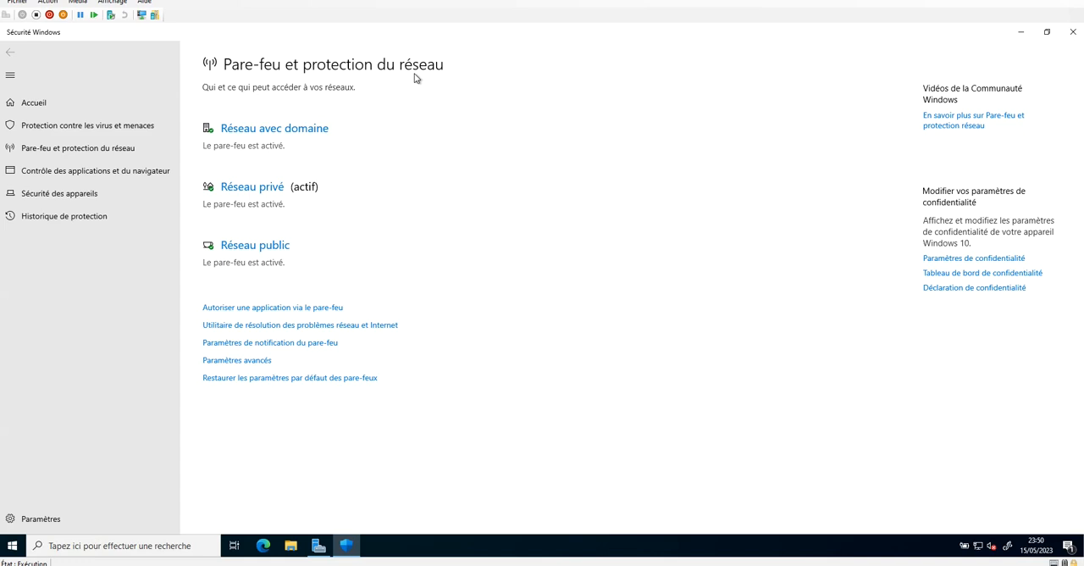
Turn off the Microsoft Defender firewall for the domain network and the private network
click(260, 129)
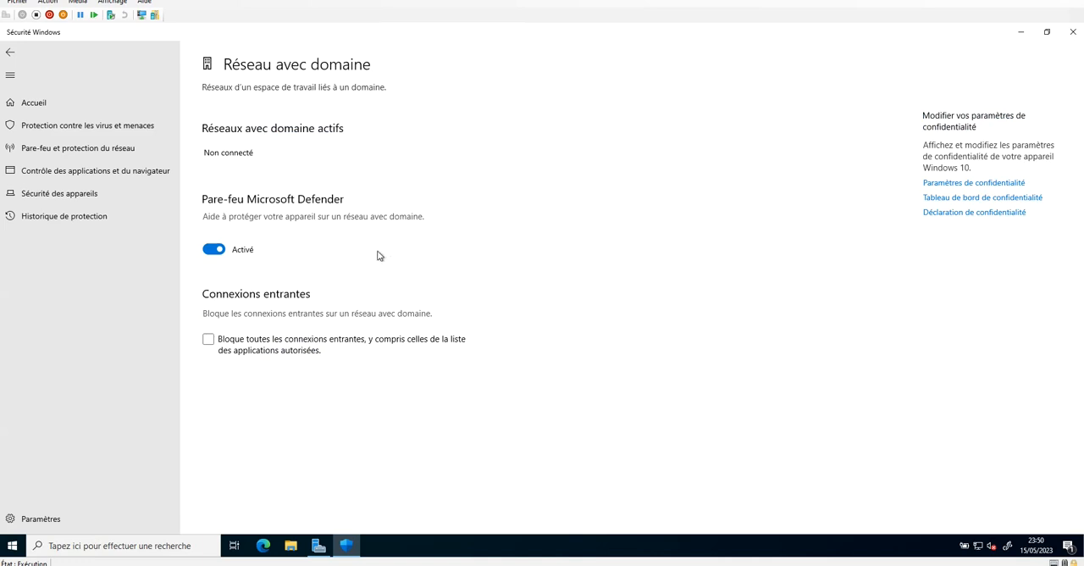
click(214, 250)
click(10, 52)
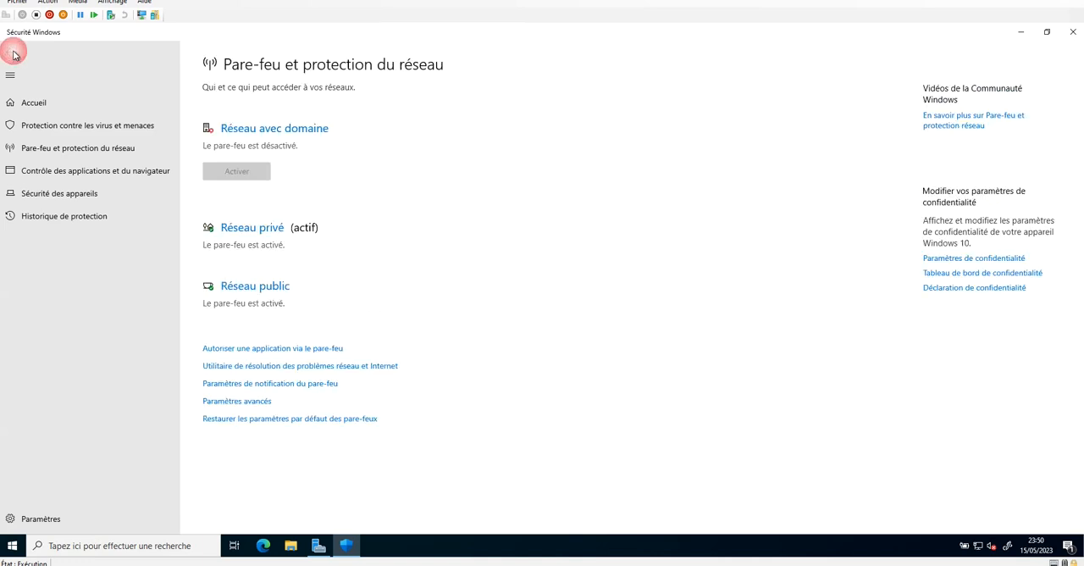
click(269, 230)
click(218, 261)
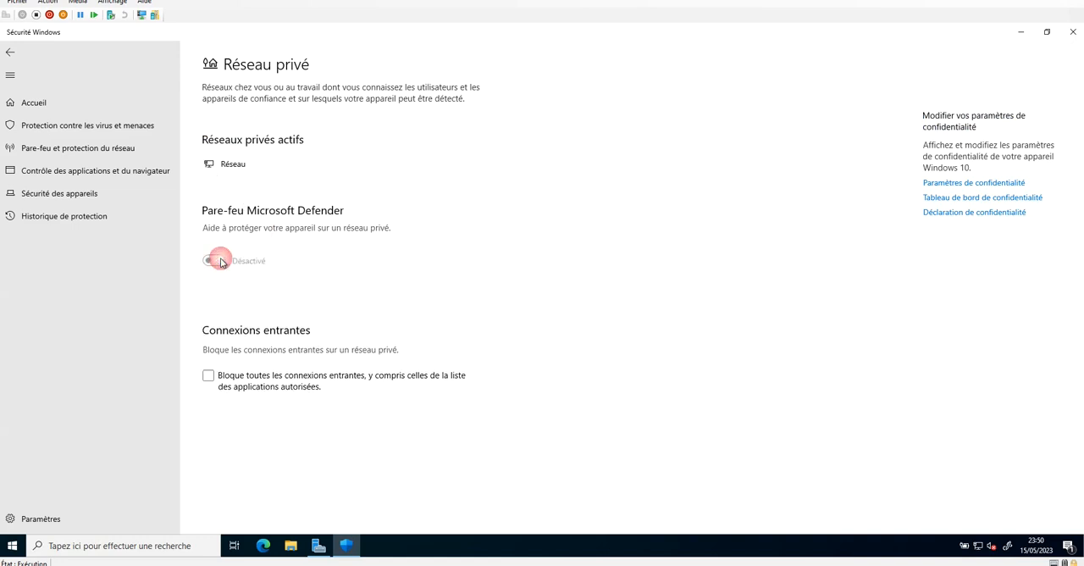
click(11, 51)
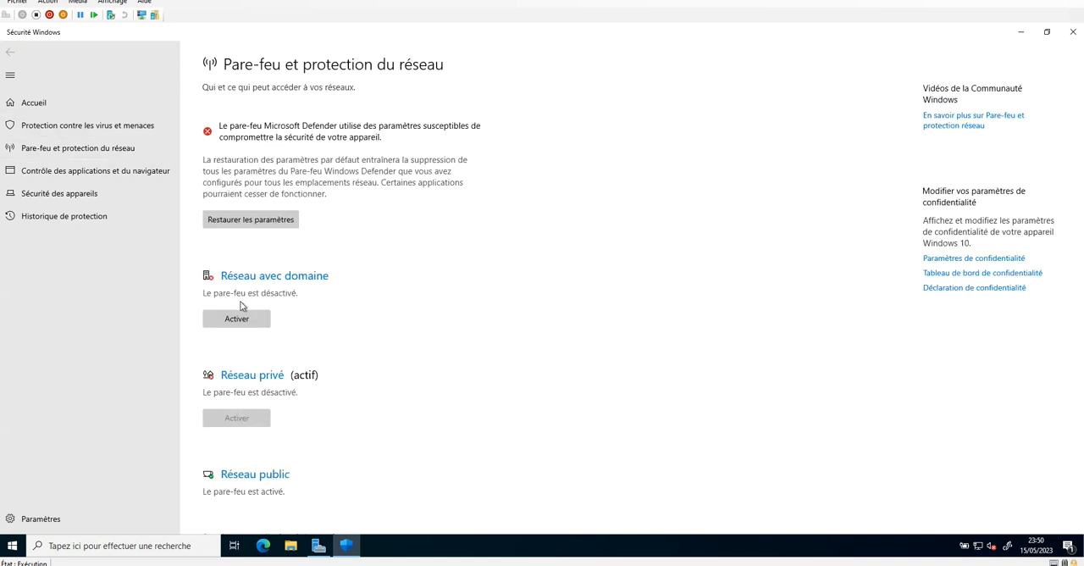
Turn off the Microsoft Defender firewall for the public network, close Windows Security, and refresh the local server properties
click(237, 473)
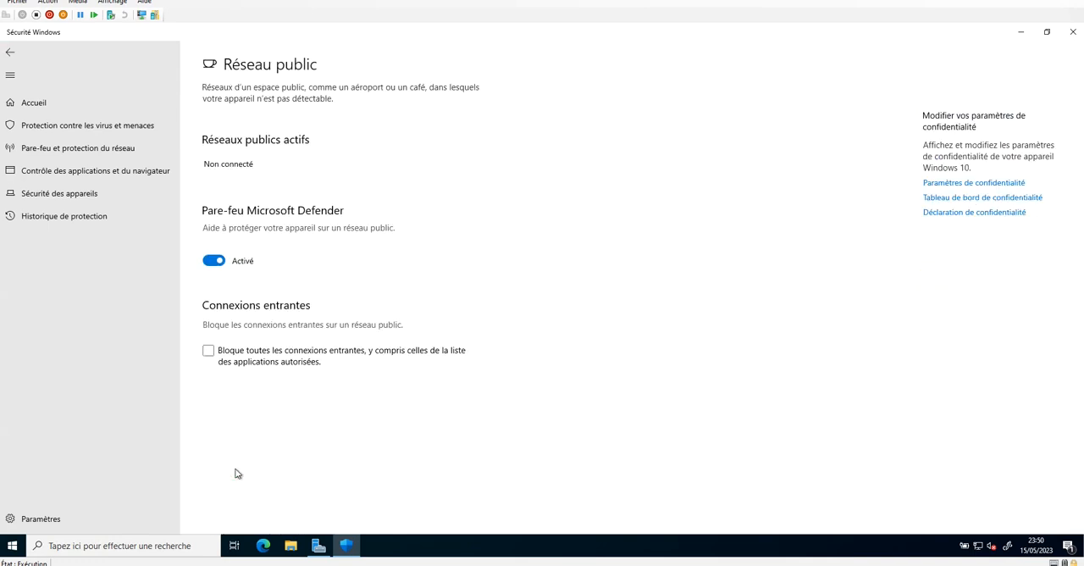
click(213, 261)
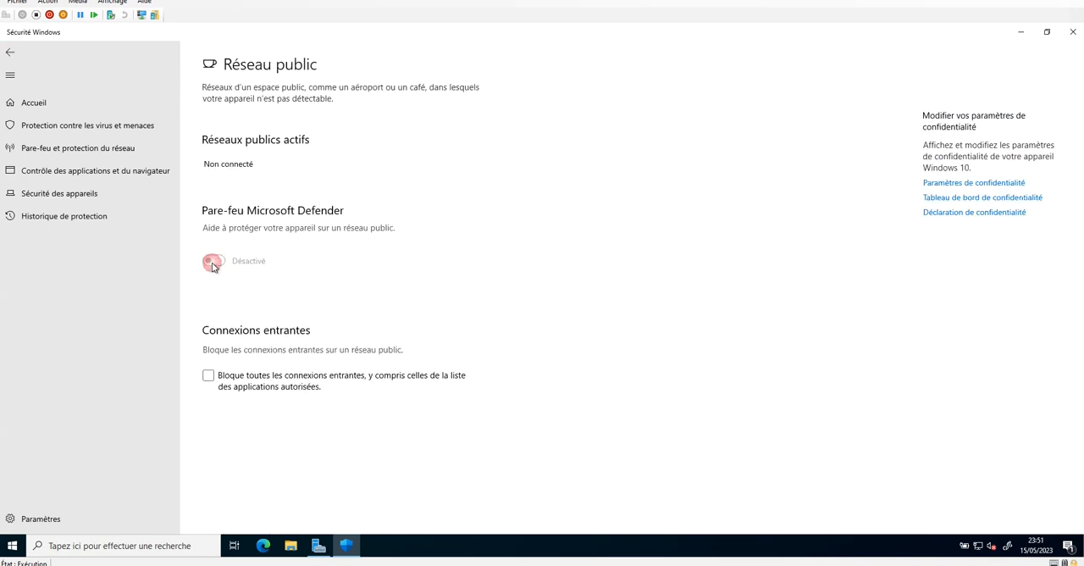
click(11, 52)
scroll(375, 285, down, 3)
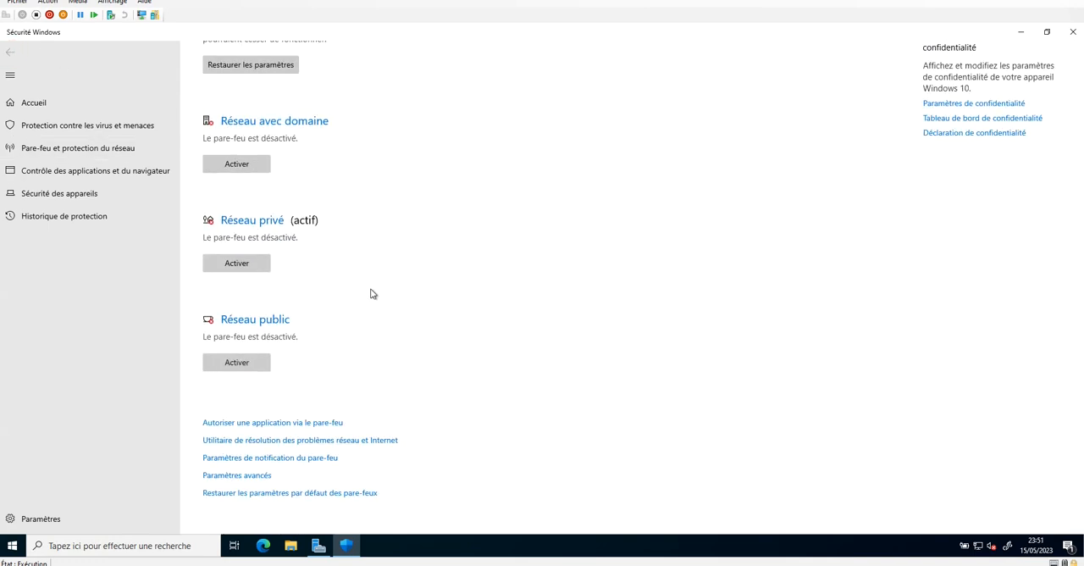
scroll(370, 294, up, 3)
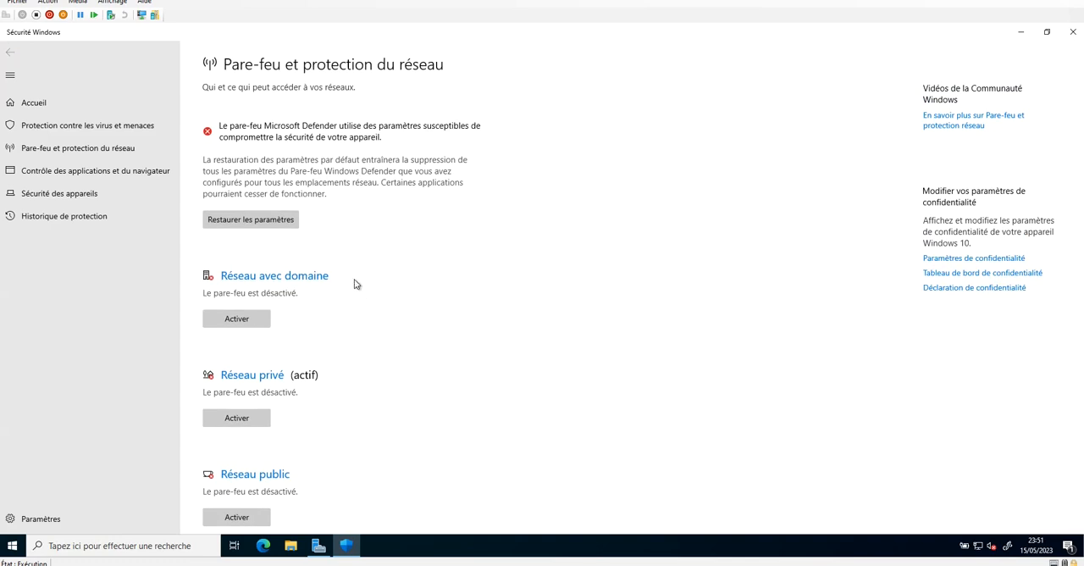
click(1073, 32)
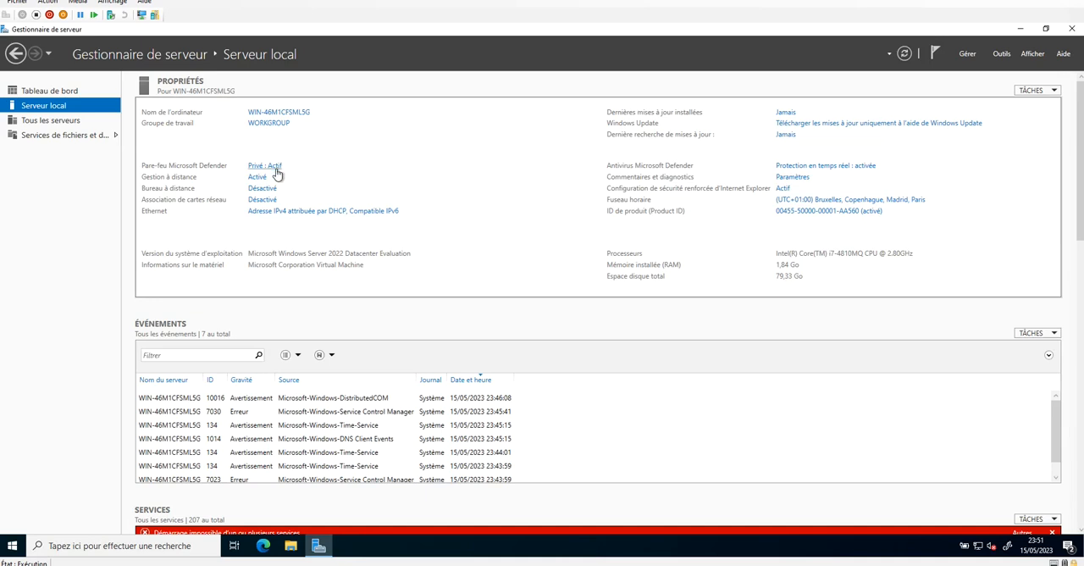
click(904, 55)
Dismiss all pending Windows notifications and return to the local server properties
click(1068, 548)
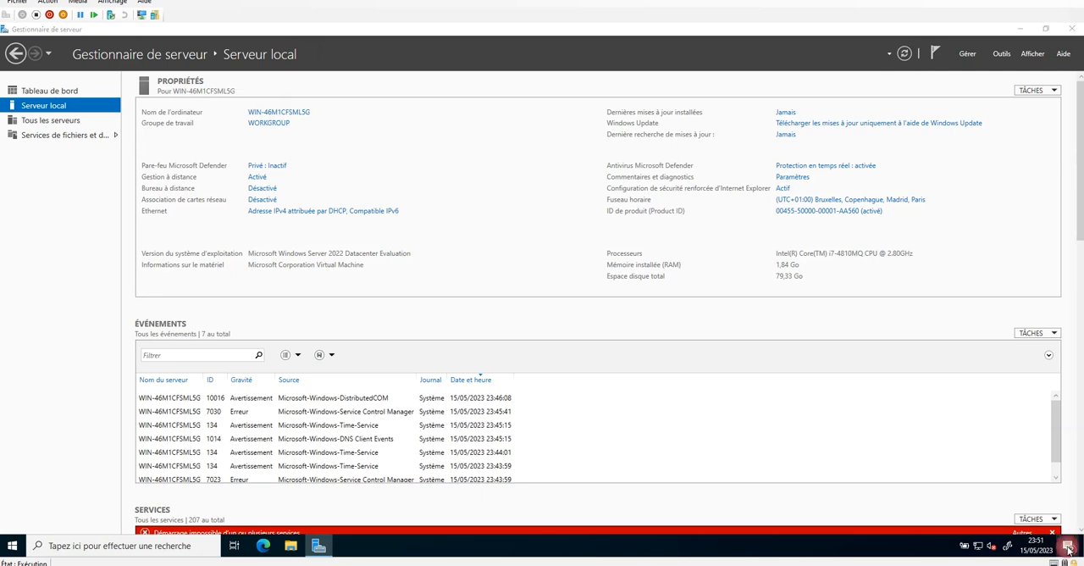
click(1067, 62)
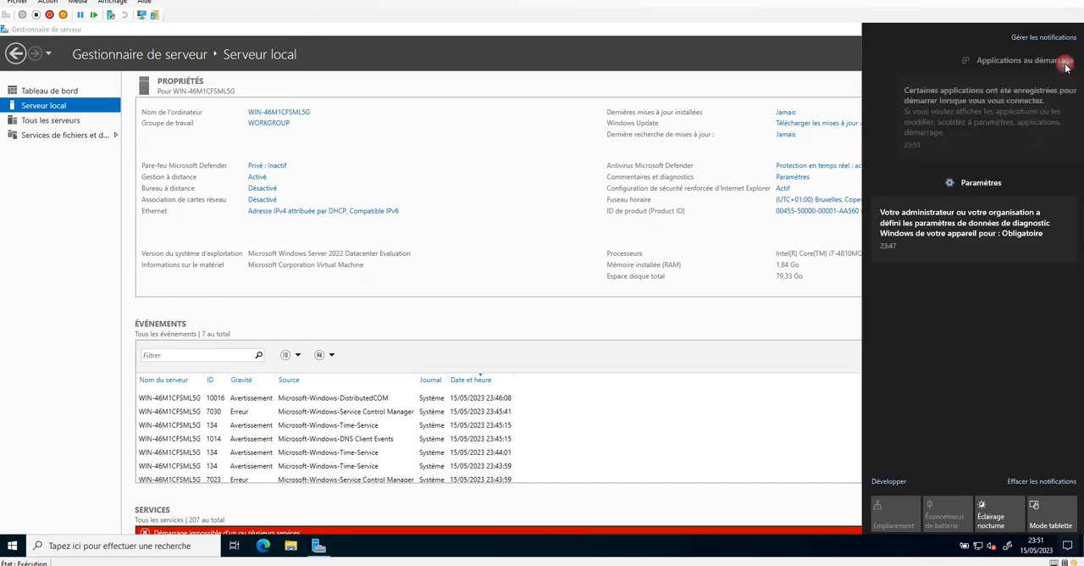
click(1065, 61)
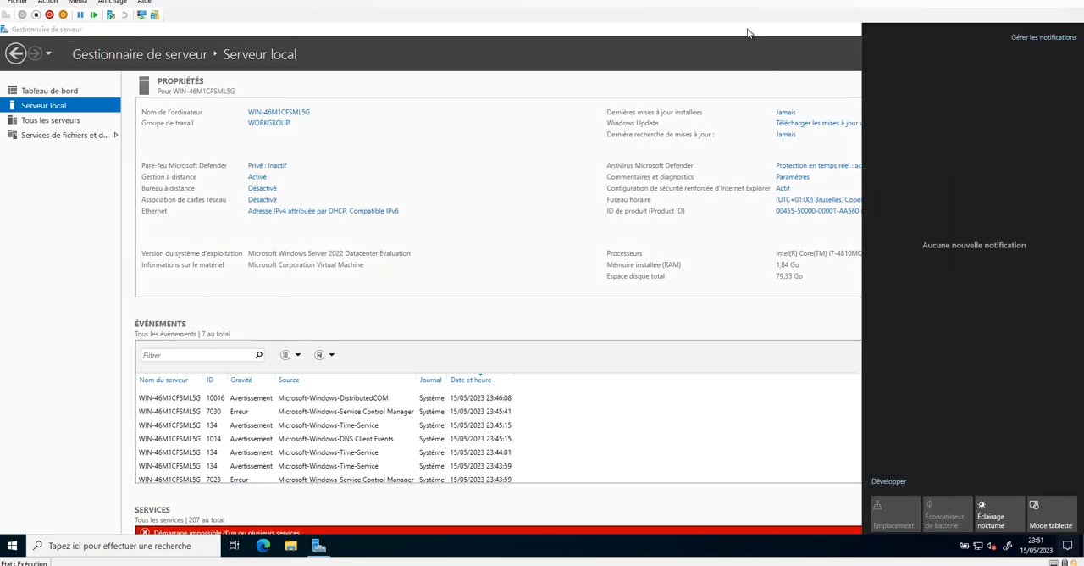
click(746, 32)
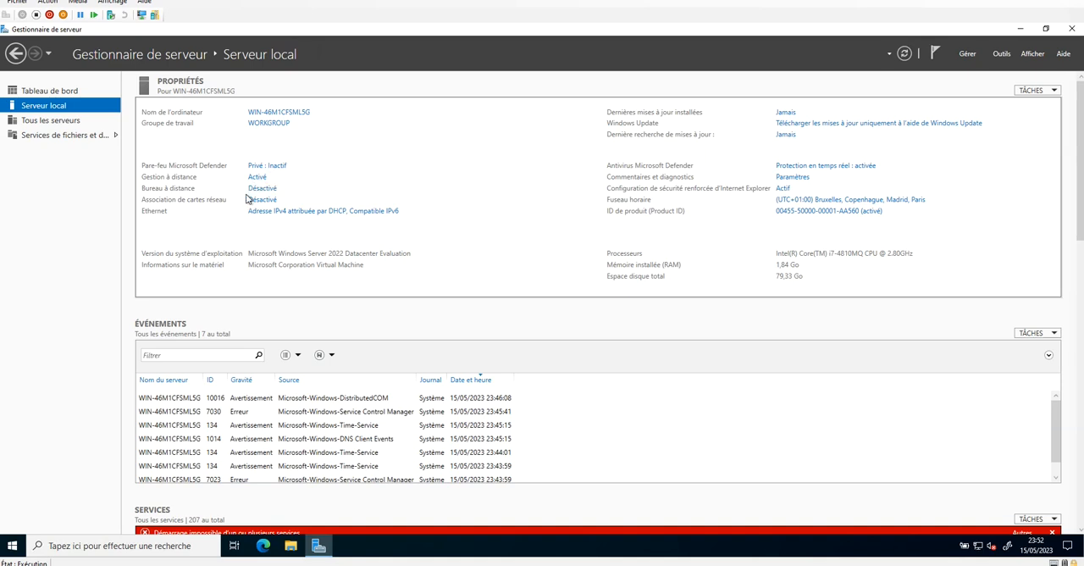
Allow Remote Desktop connections to the server with Network Level Authentication required, and refresh the local server properties
click(268, 190)
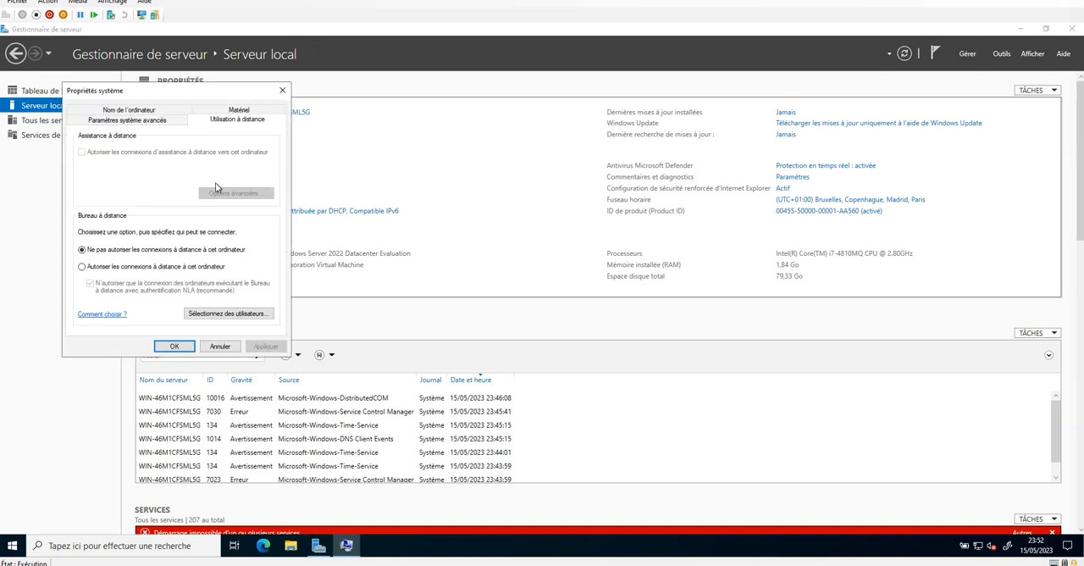
click(182, 268)
click(180, 216)
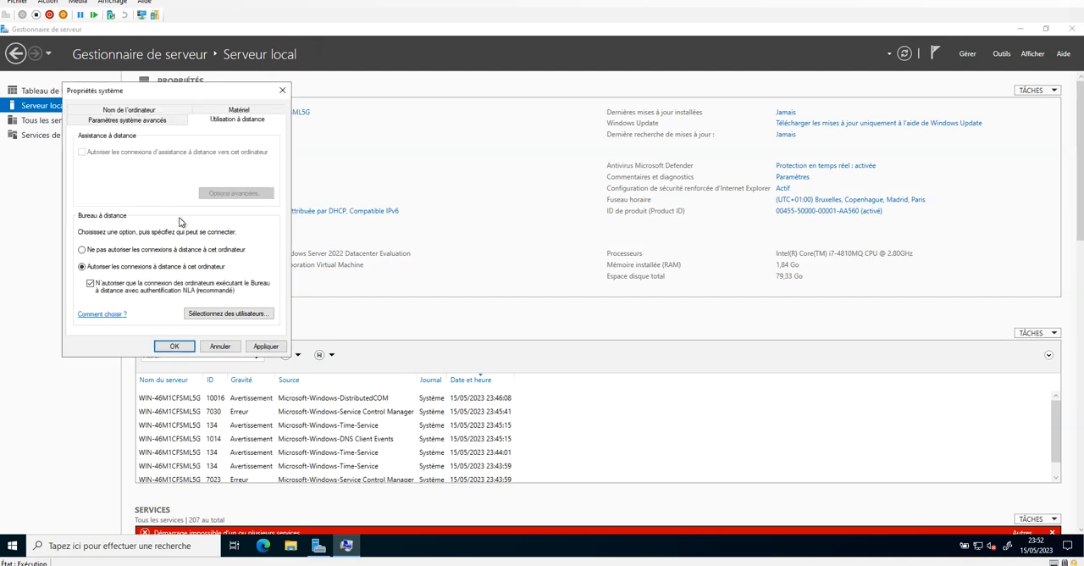
click(265, 346)
click(172, 347)
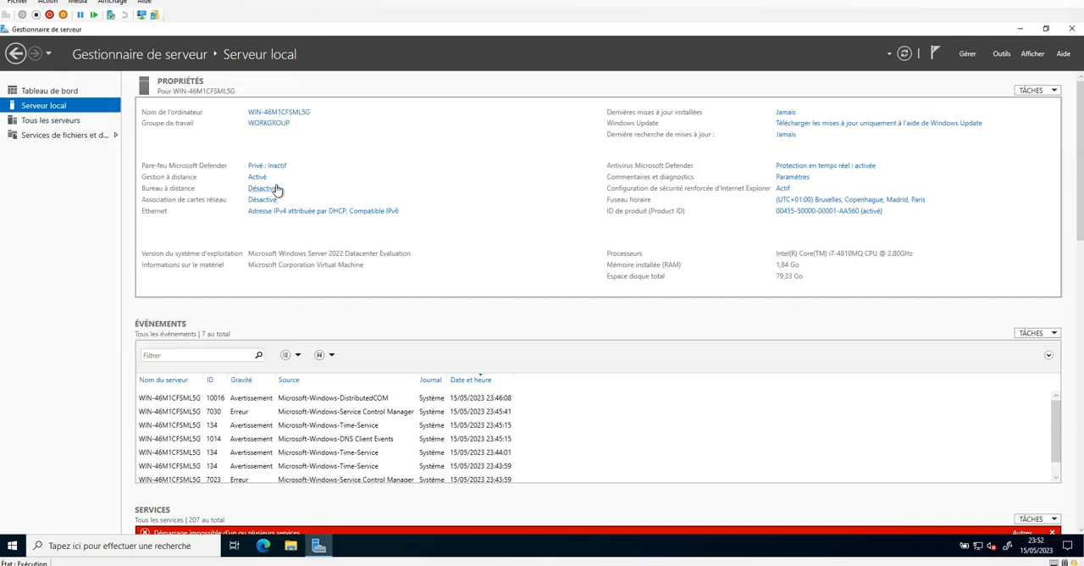
click(905, 55)
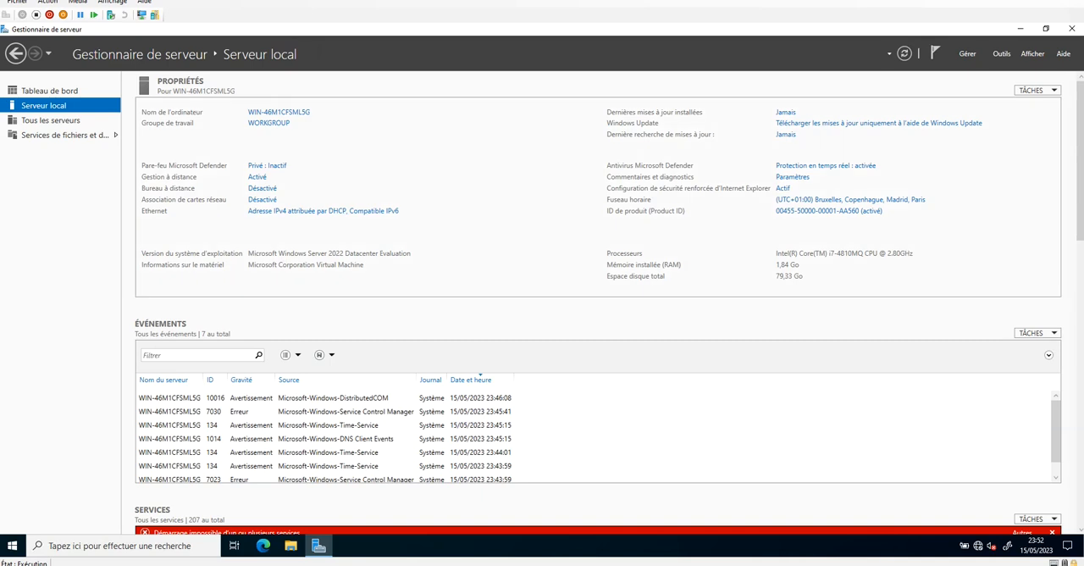
Check the network connection status and examine the local server's NIC teaming configuration, including the server's available actions
click(978, 546)
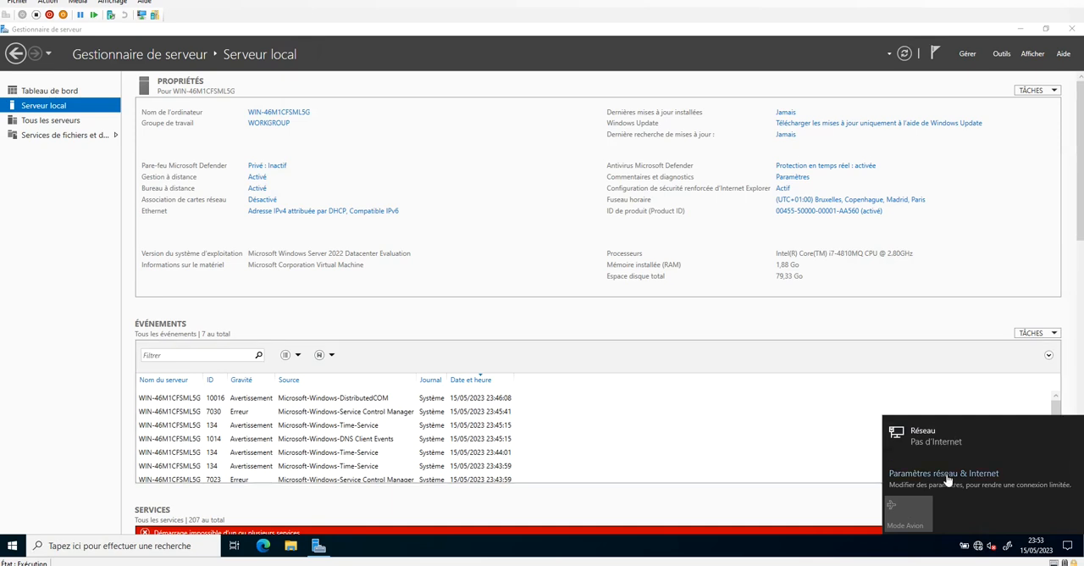
click(244, 235)
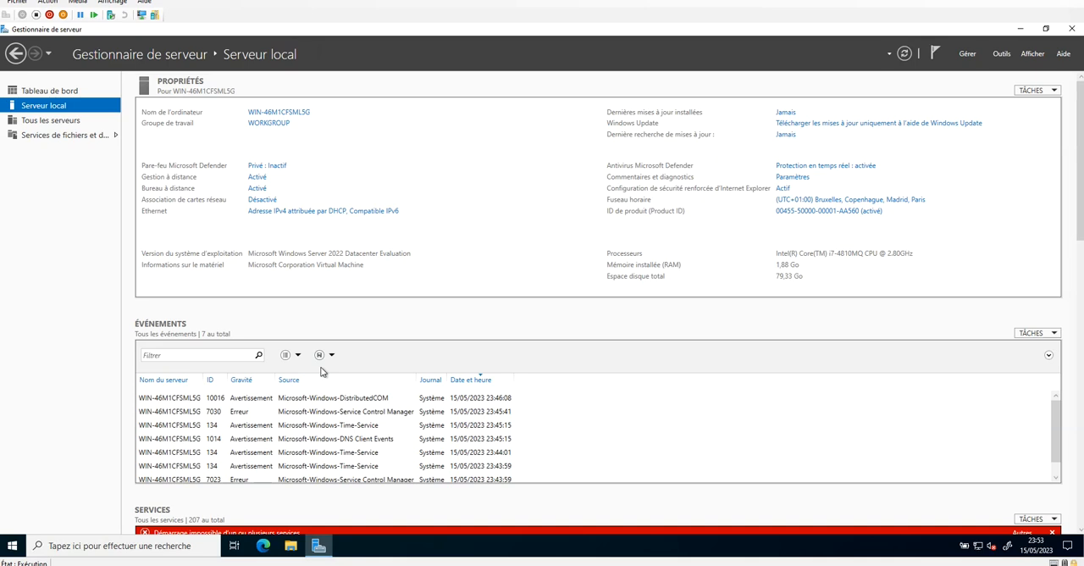
click(257, 200)
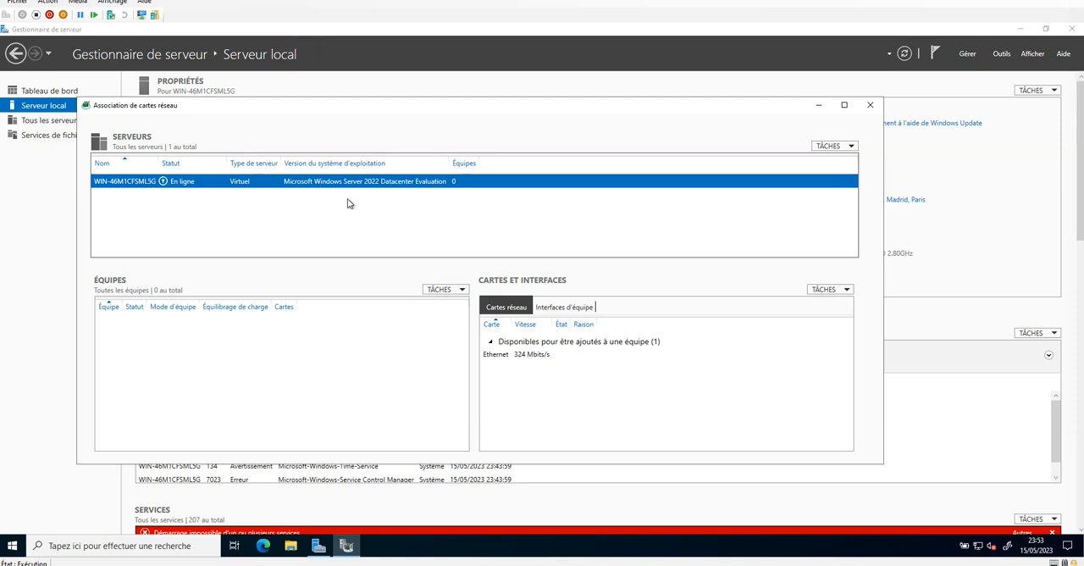
double_click(525, 114)
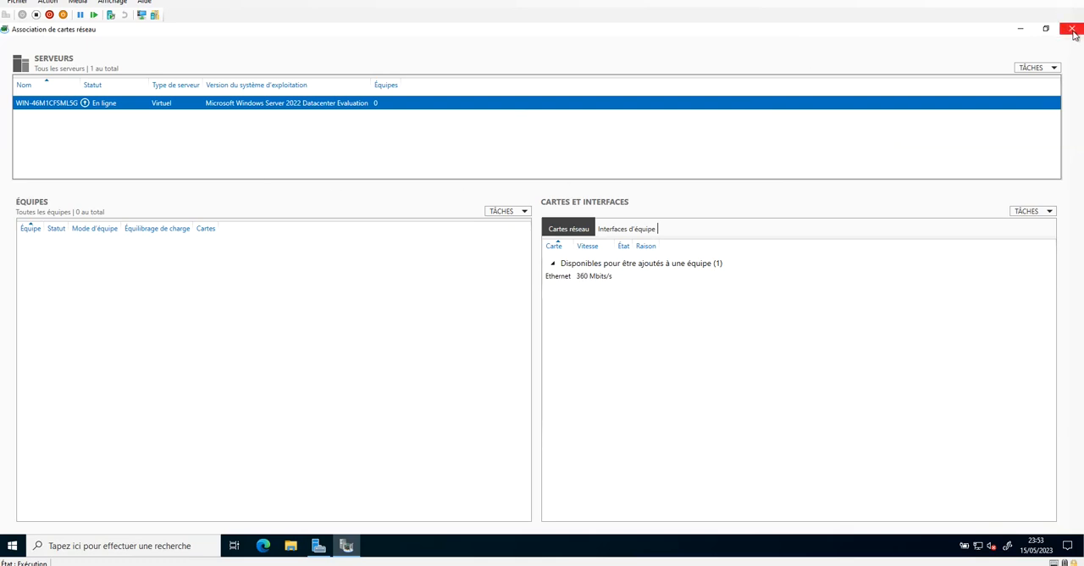
right_click(104, 104)
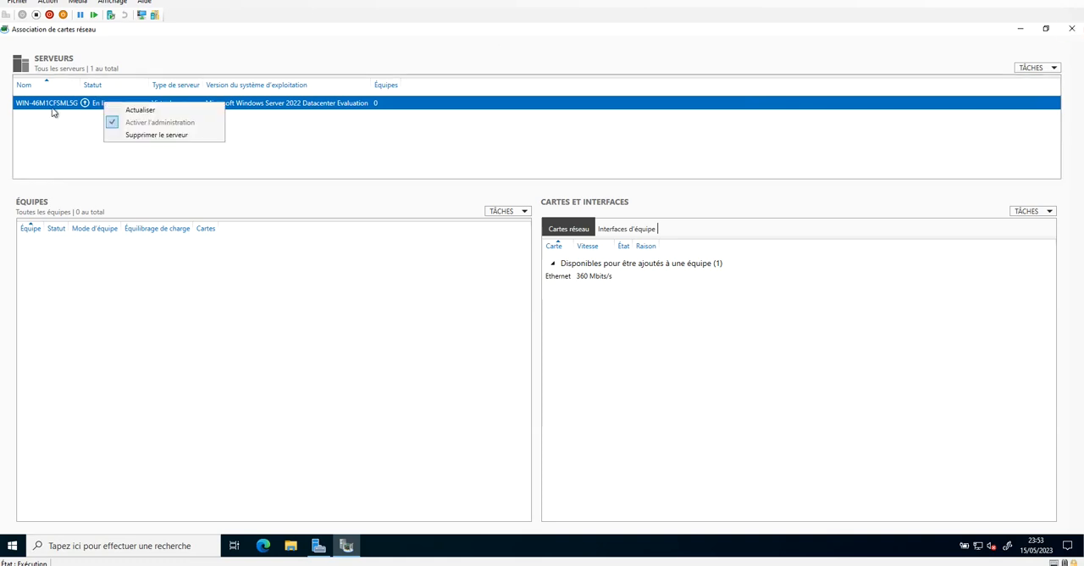
click(173, 160)
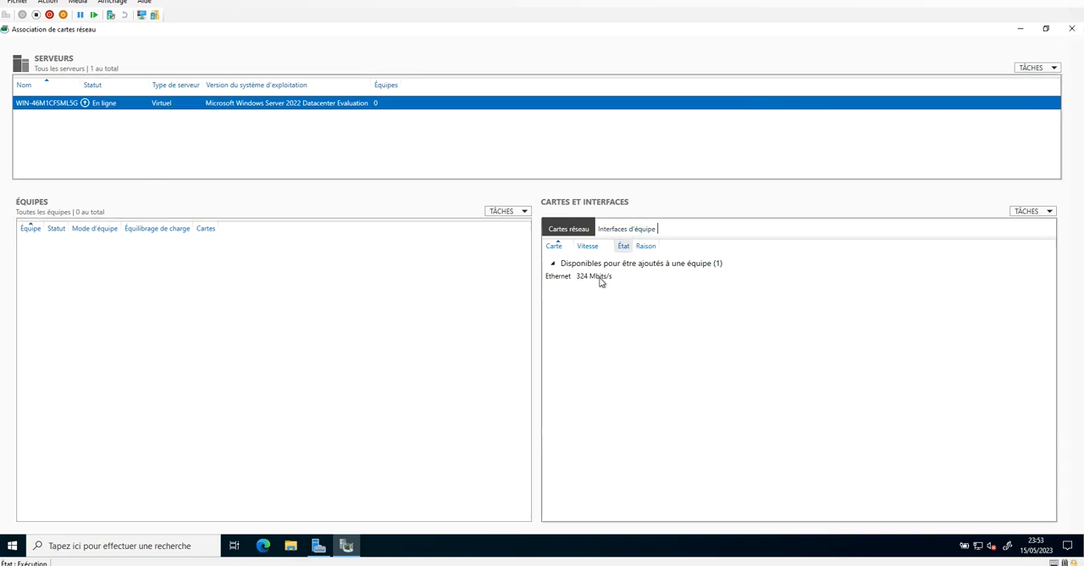
click(1071, 29)
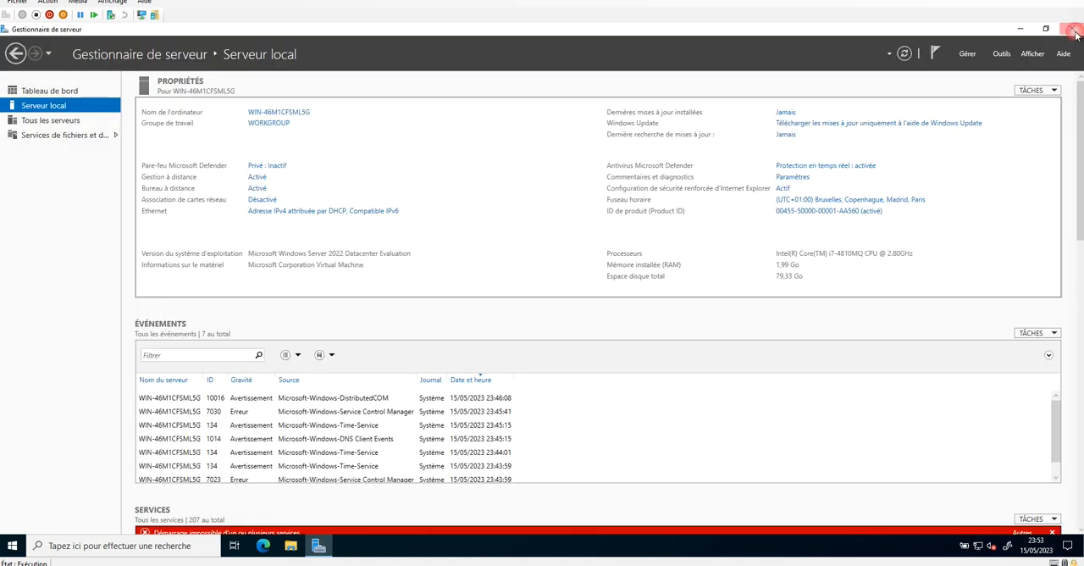
Open the network connections from the local server properties and review the protocols and services bound to the Ethernet adapter
click(296, 212)
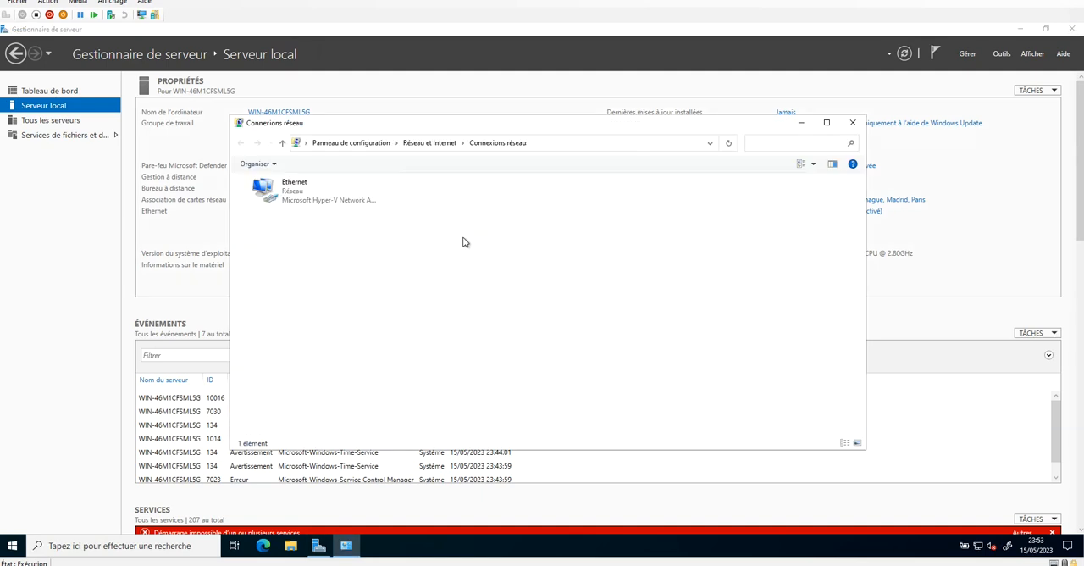
right_click(281, 191)
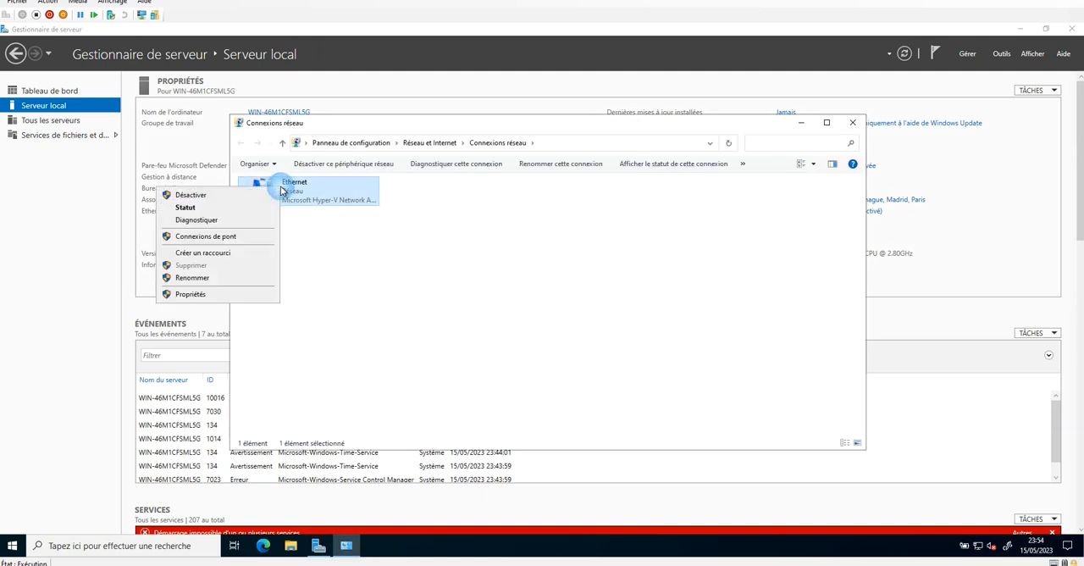
click(223, 296)
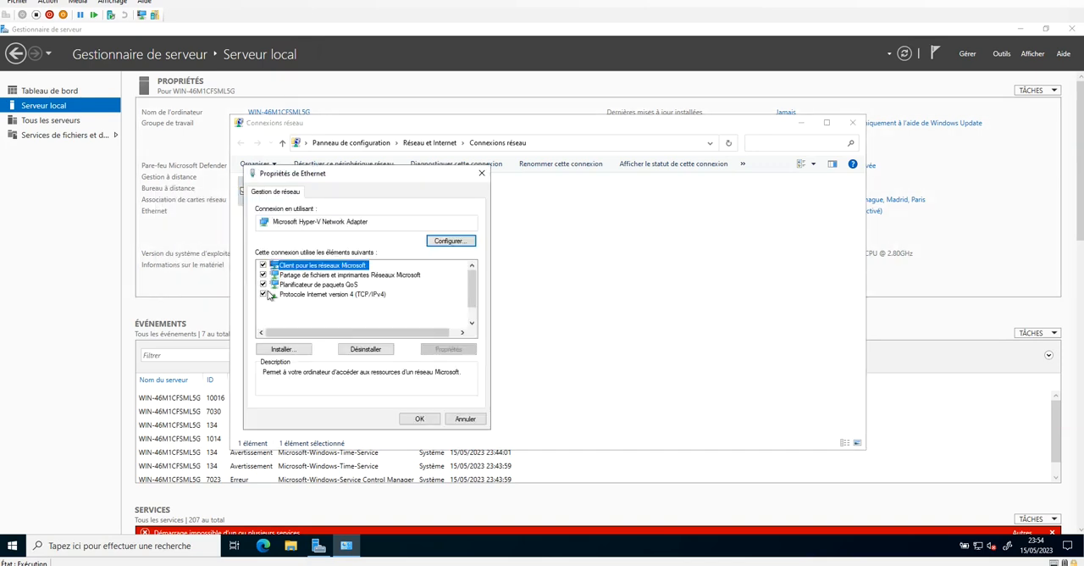
scroll(367, 317, down, 1)
scroll(383, 304, up, 1)
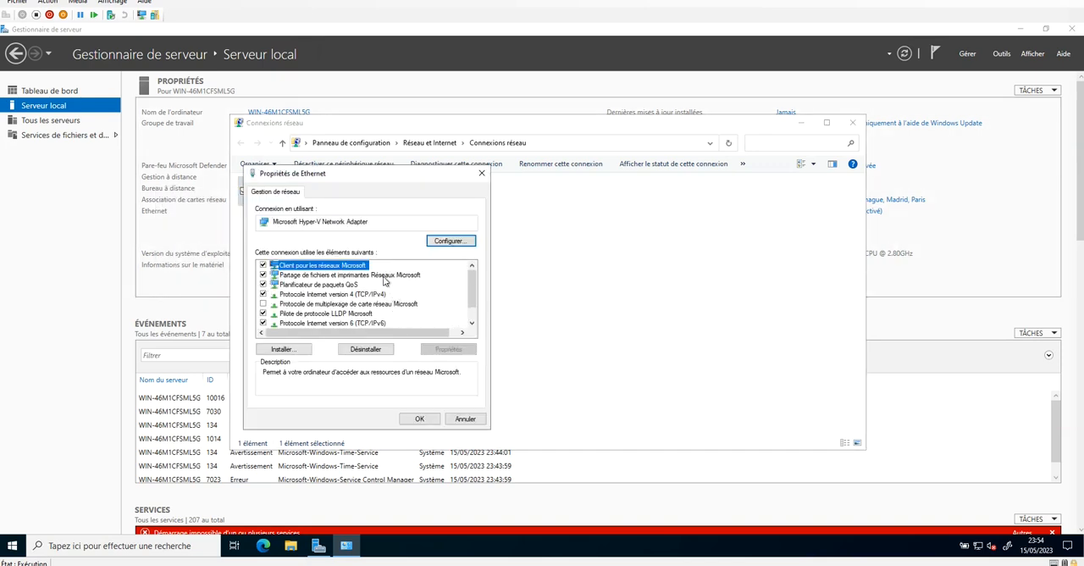
click(481, 174)
View the Ethernet connection's status and IPv4 address details, and open the adapter's properties at its IPv6 protocol entry
double_click(322, 197)
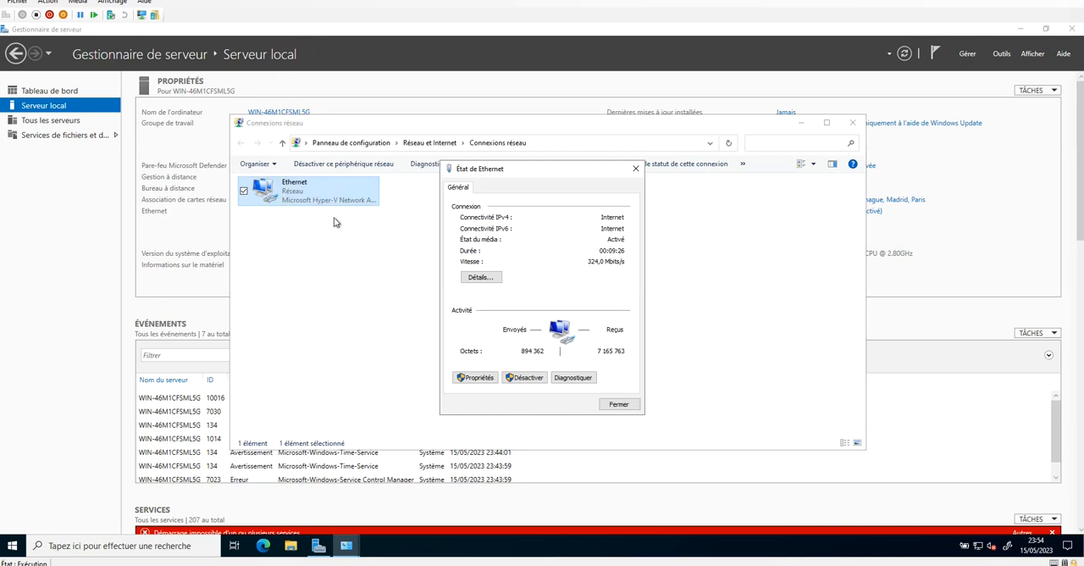
click(482, 279)
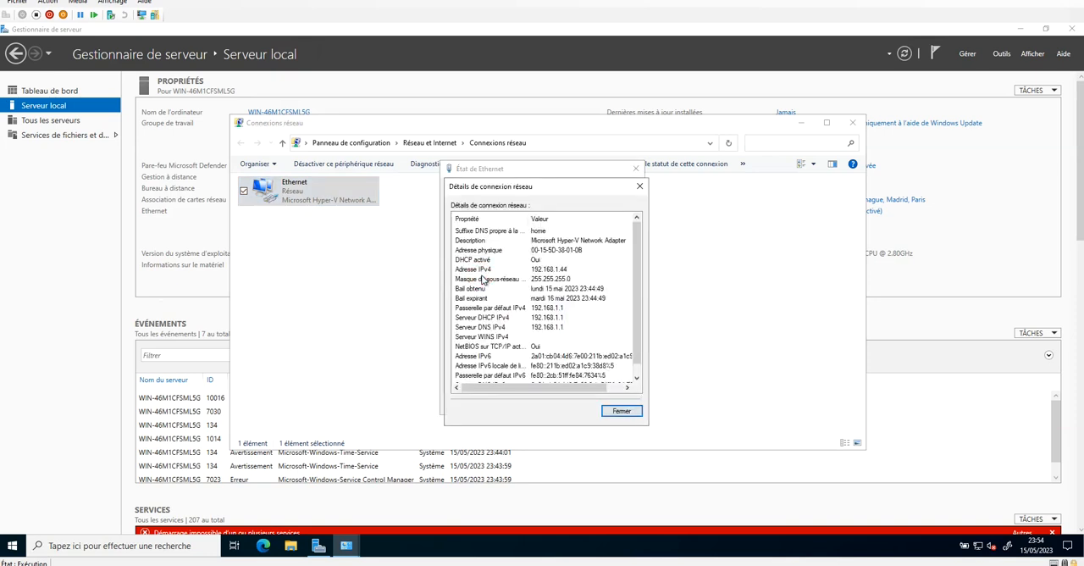
click(563, 269)
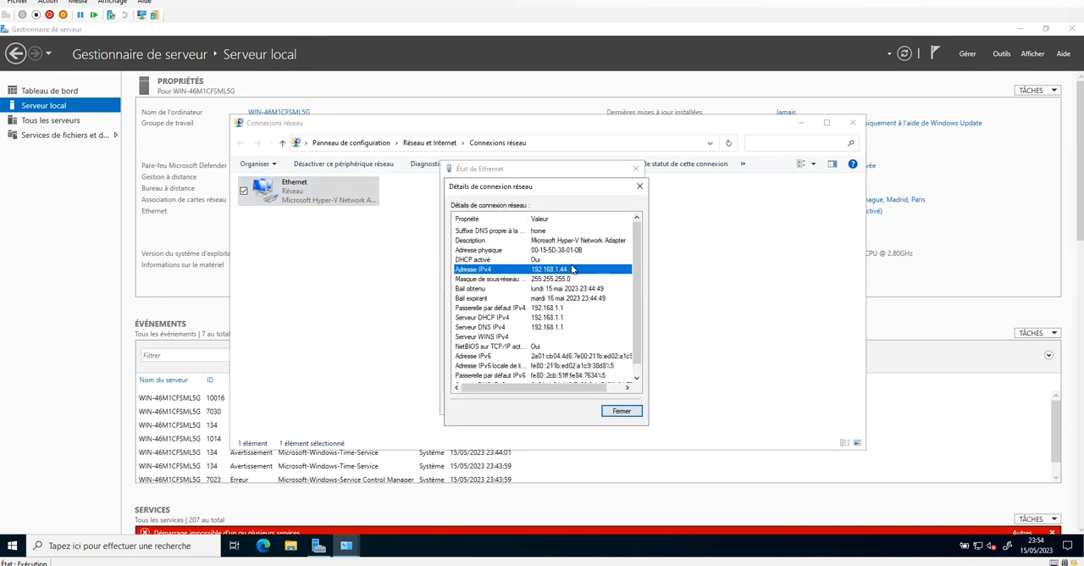
click(640, 186)
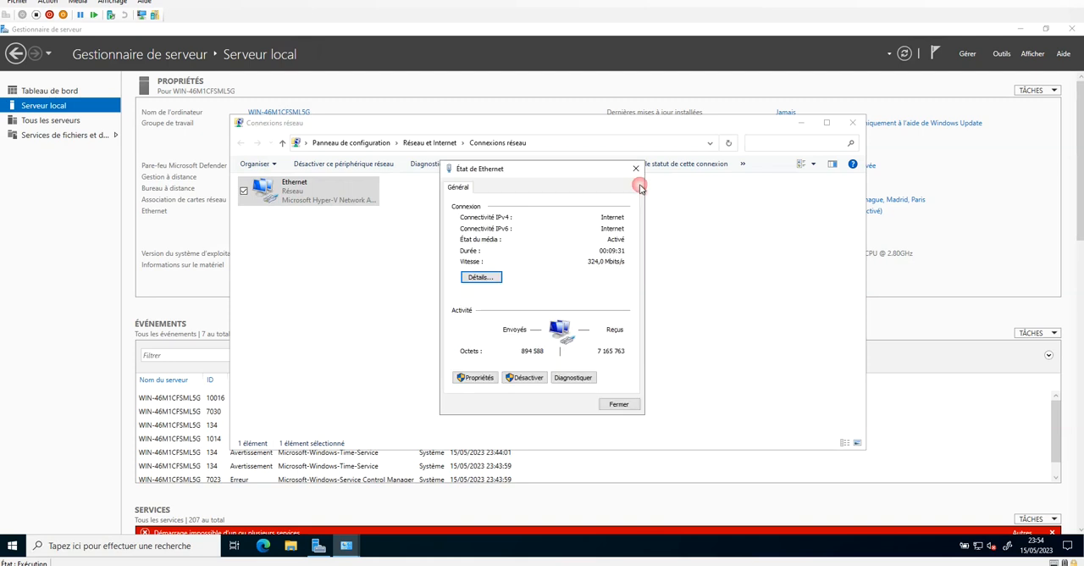
click(490, 378)
scroll(567, 313, down, 1)
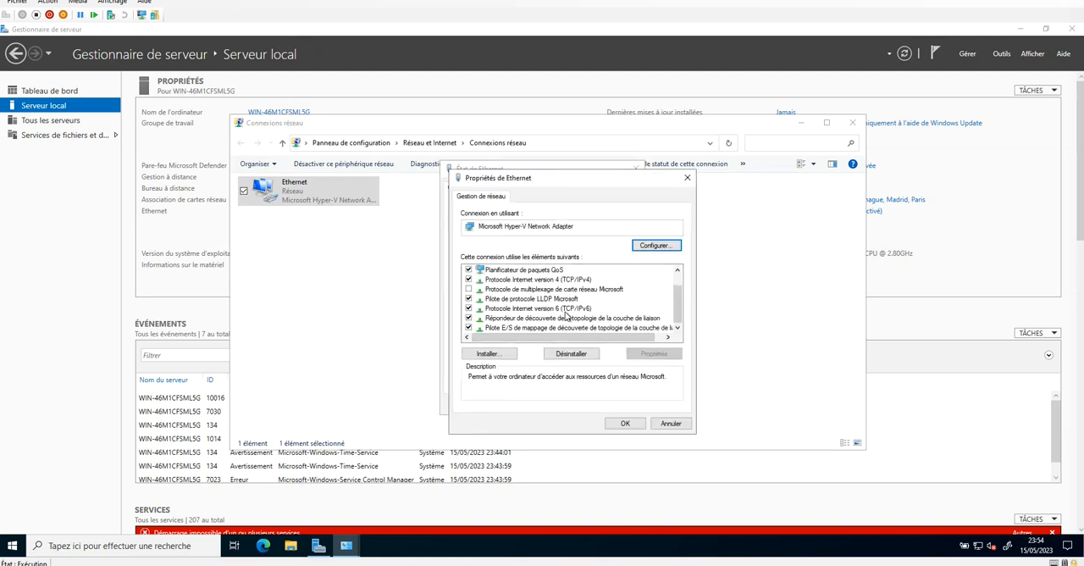
Disable Internet Protocol version 6 (TCP/IPv6) on the Ethernet adapter and re-enable it
click(469, 308)
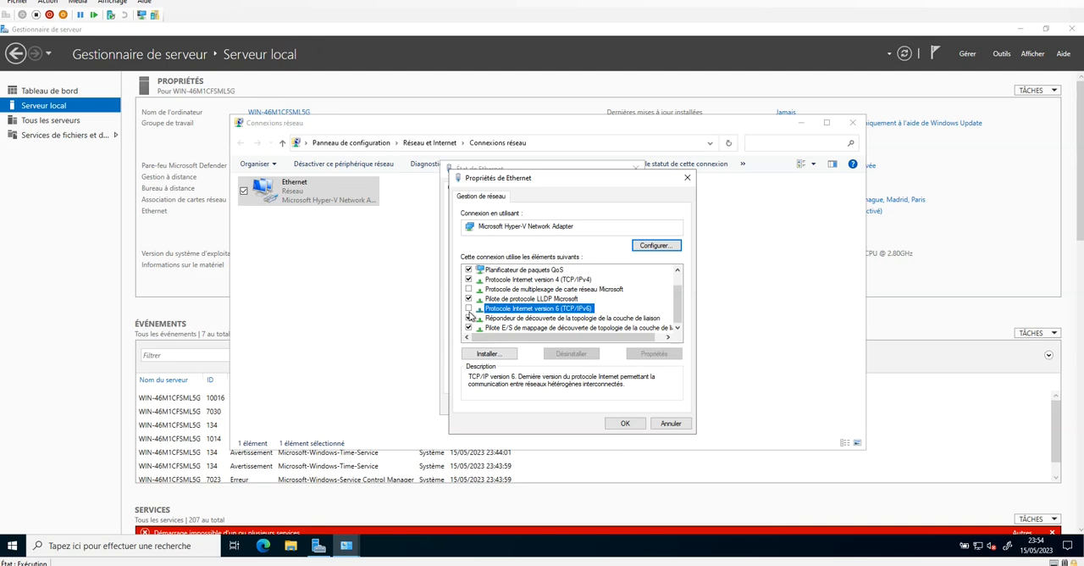
click(468, 308)
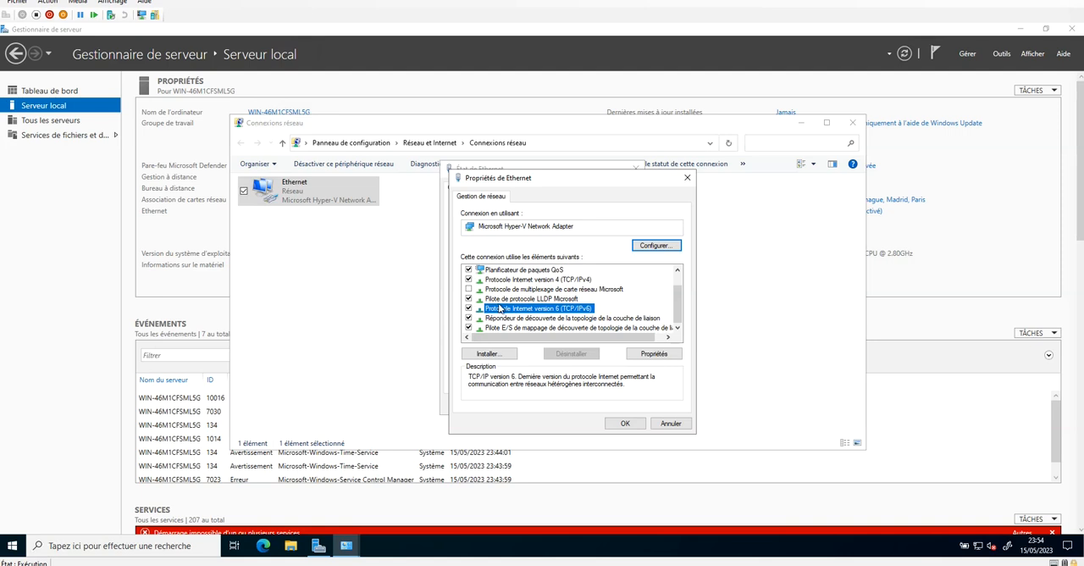
click(469, 308)
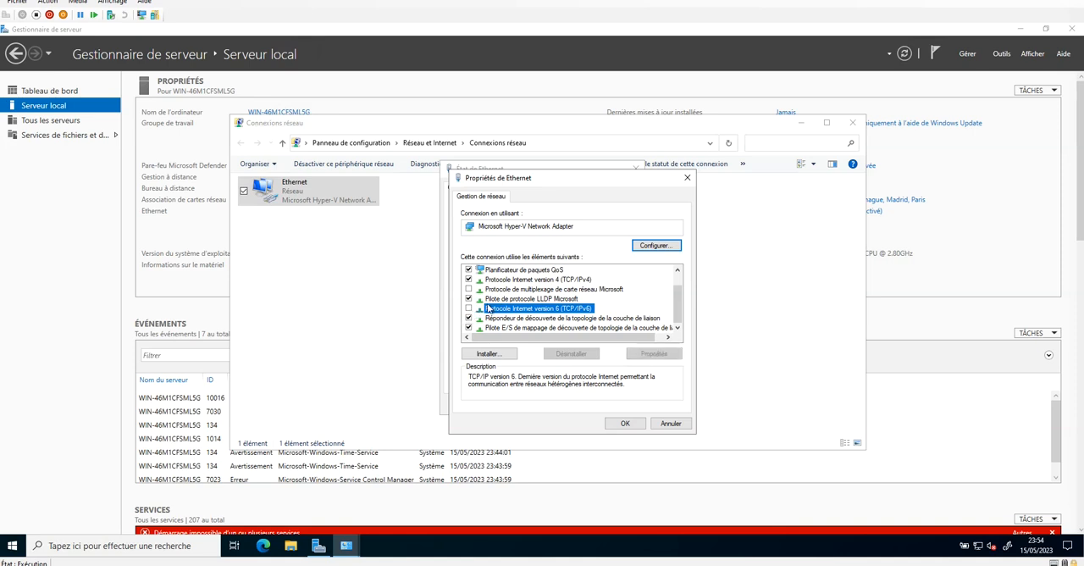
double_click(535, 280)
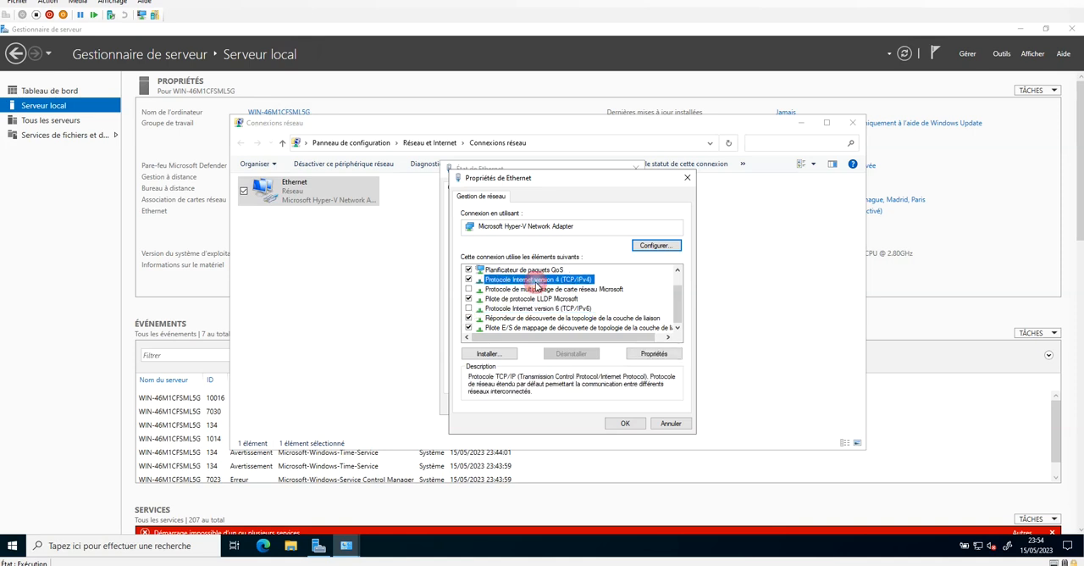
click(516, 303)
click(593, 317)
click(685, 220)
click(669, 423)
Examine the Ethernet connection's network details, including its IPv4 address, default gateway, DHCP server and DNS server
click(484, 277)
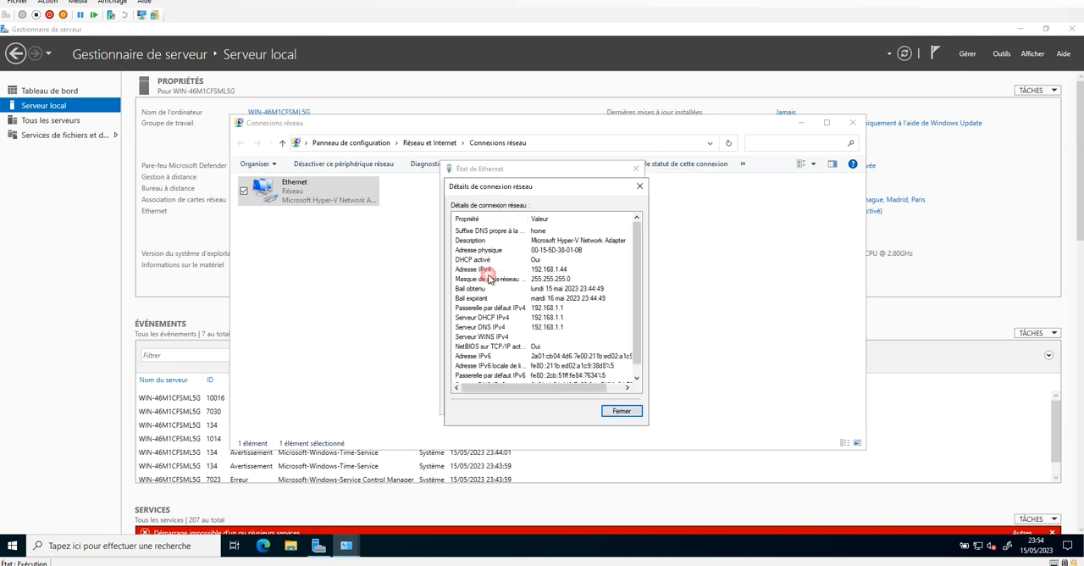
click(540, 309)
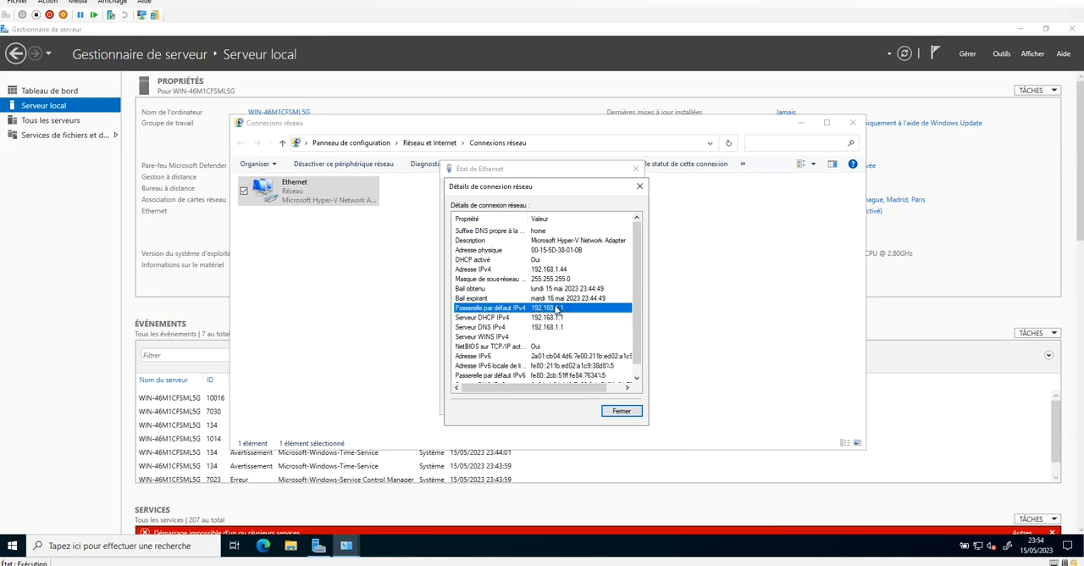
click(564, 317)
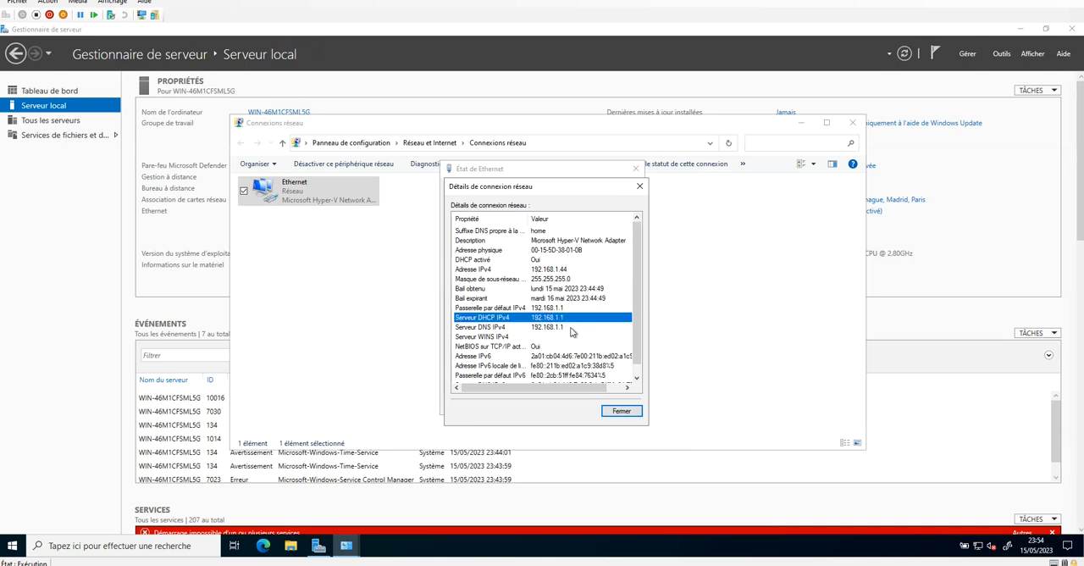
click(569, 328)
scroll(591, 315, down, 1)
scroll(591, 315, up, 1)
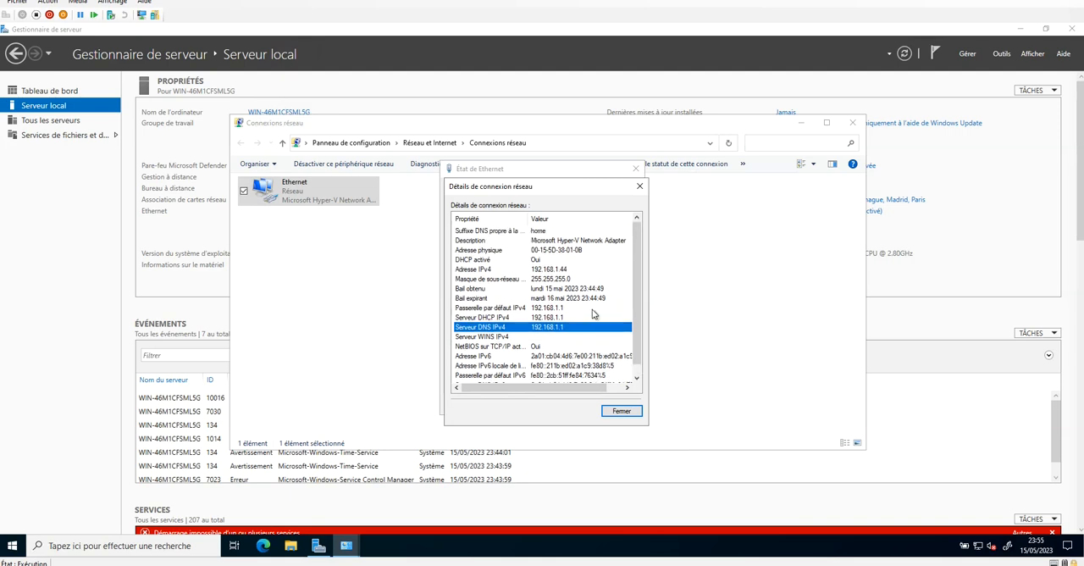
click(574, 269)
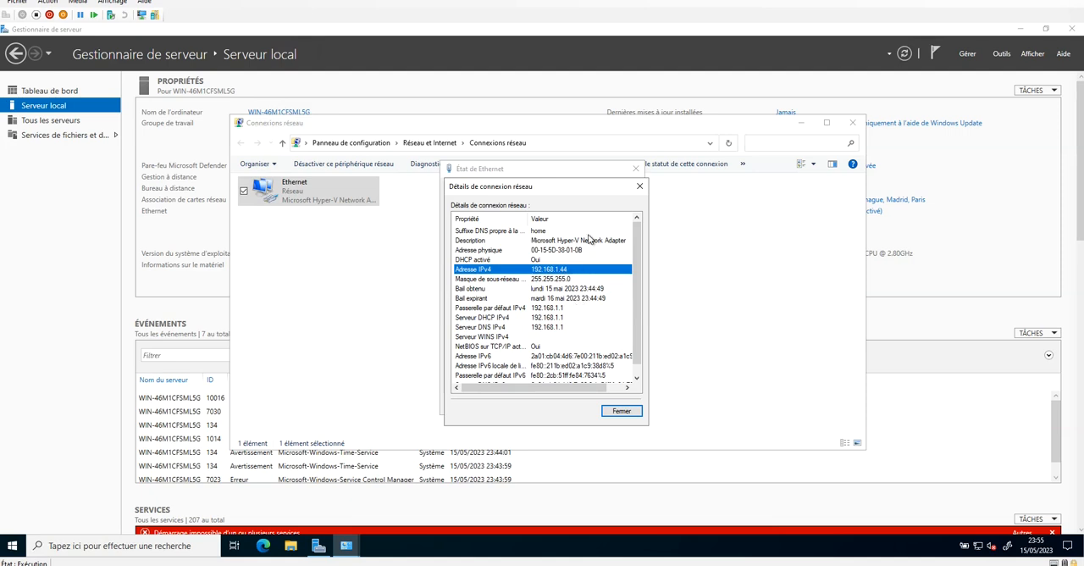
click(641, 186)
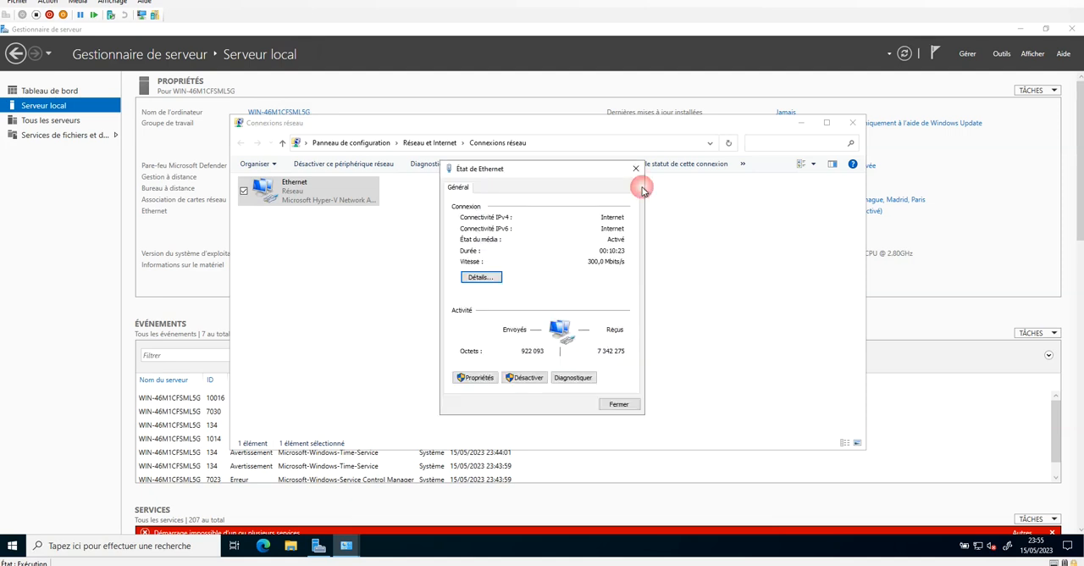
click(491, 279)
click(640, 187)
Try to configure static IPv4 settings: address 192.168.1.100, mask 255.255.255.0, gateway 192.168.1.1, DNS servers 192.168.1.100 and 192.168.1.1
click(479, 377)
scroll(531, 322, down, 1)
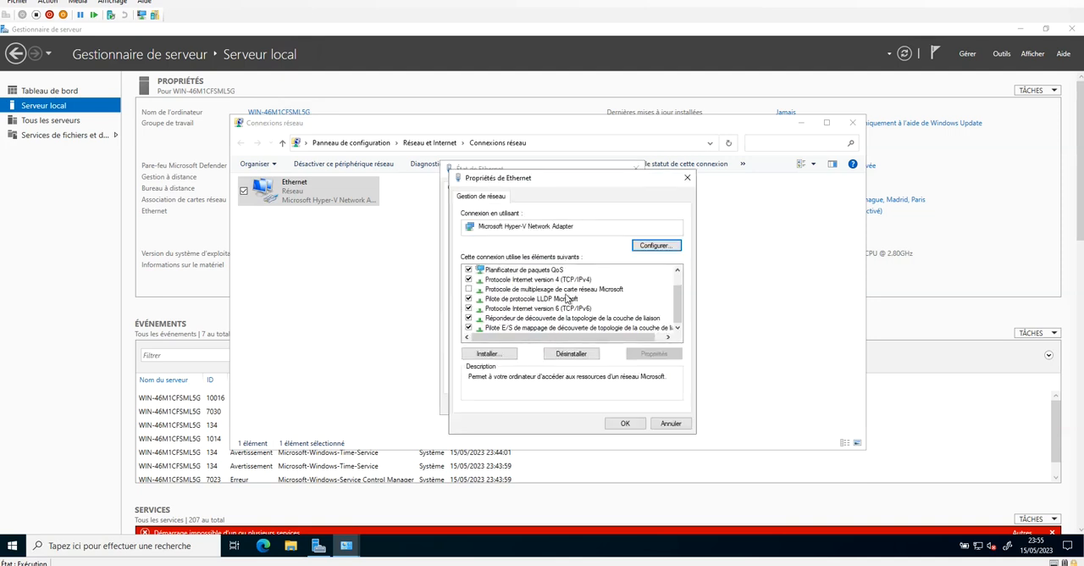
double_click(556, 280)
click(535, 303)
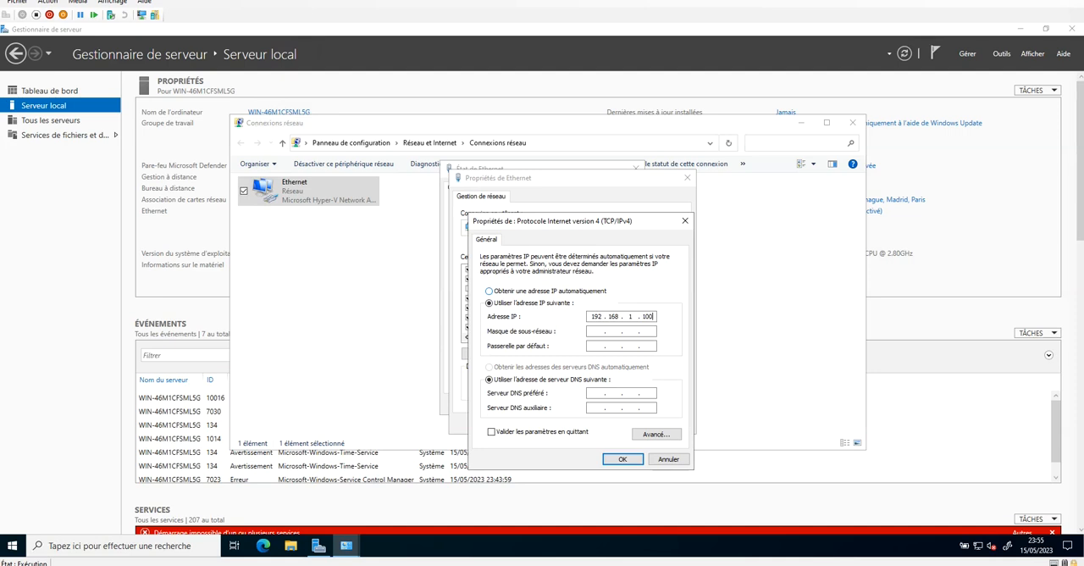
click(597, 331)
click(592, 393)
click(600, 408)
text(192.168.1.1)
Try to add 192.168.1.110 as an additional DNS server in the adapter's advanced TCP/IP settings
click(657, 435)
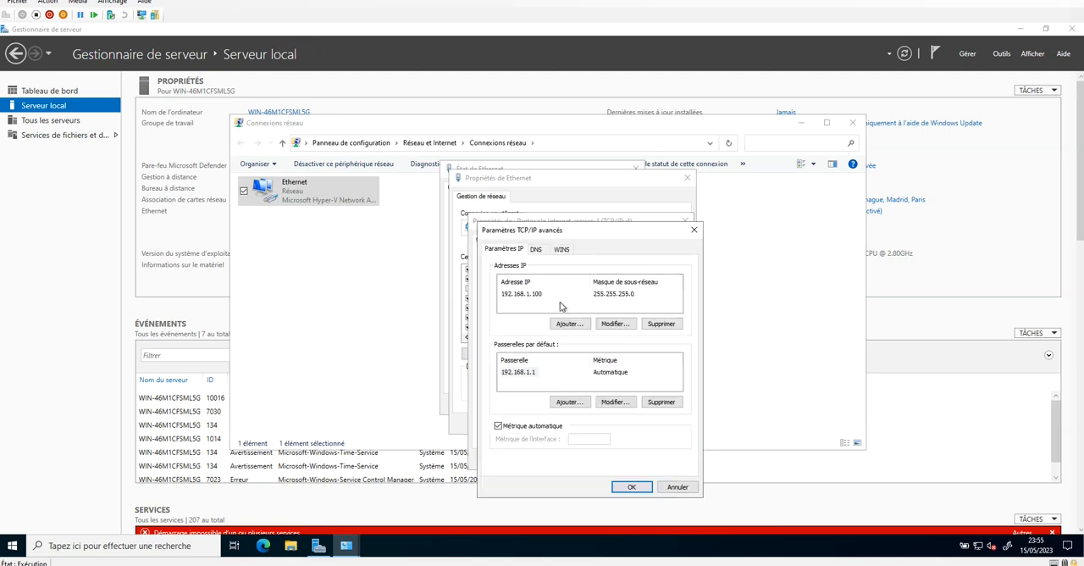
click(537, 251)
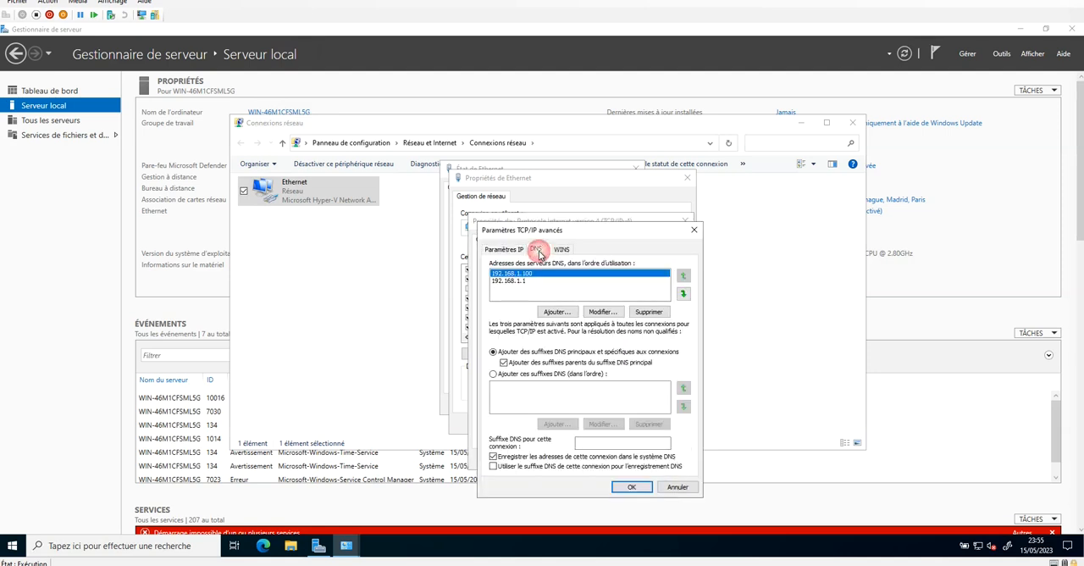
click(573, 315)
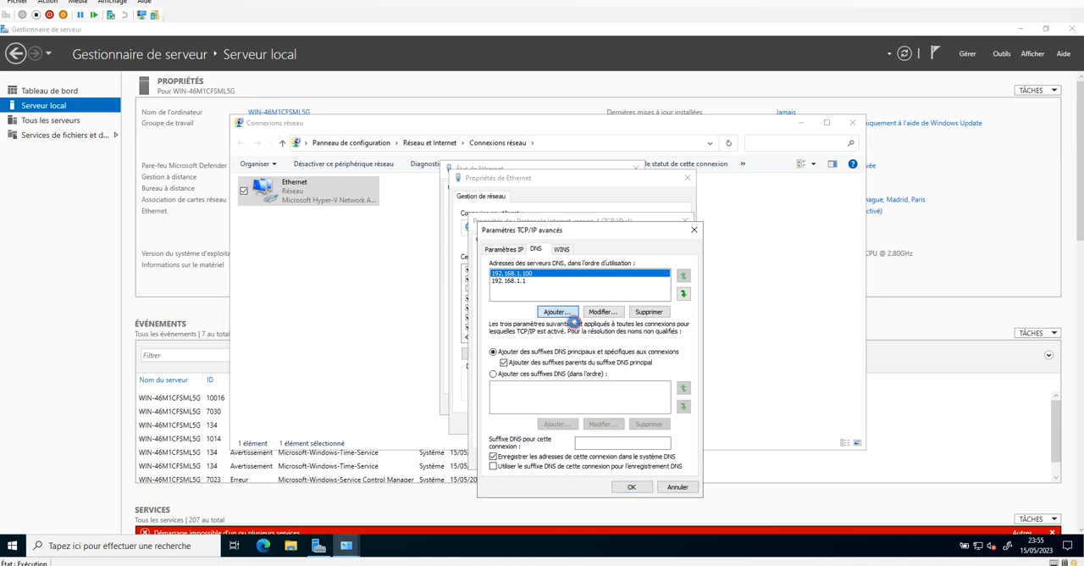
text(19)
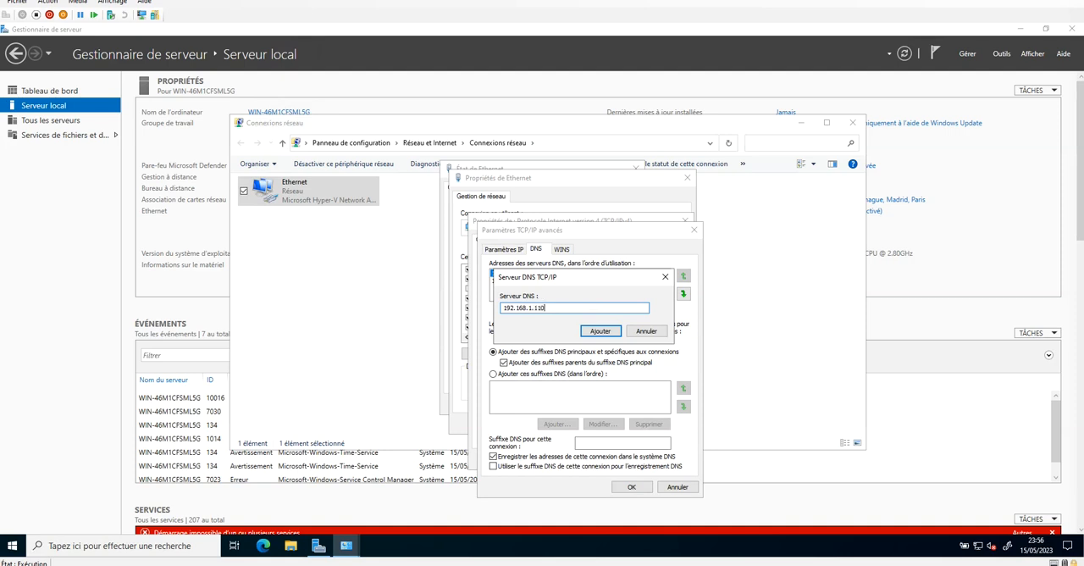
text(2.168.1.110)
click(598, 331)
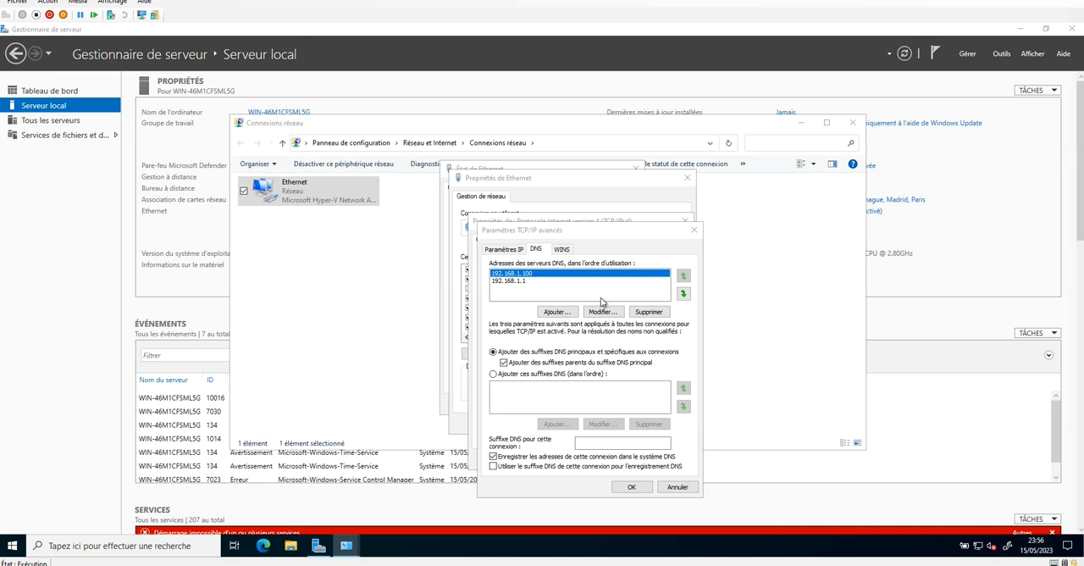
click(554, 313)
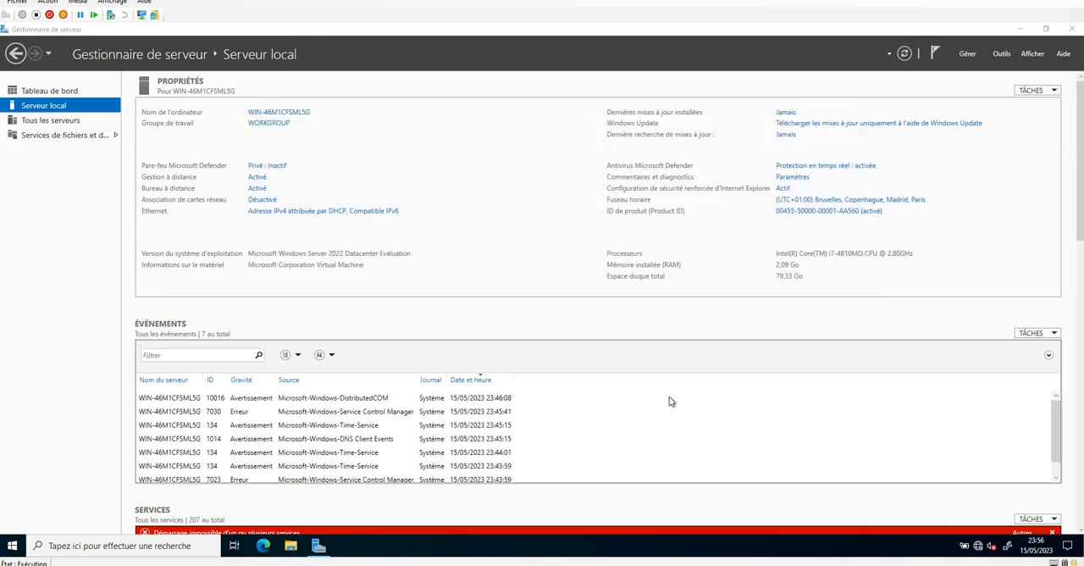
Reopen the Ethernet adapter's properties from the local server properties and disable Internet Protocol version 6 (TCP/IPv6)
click(271, 213)
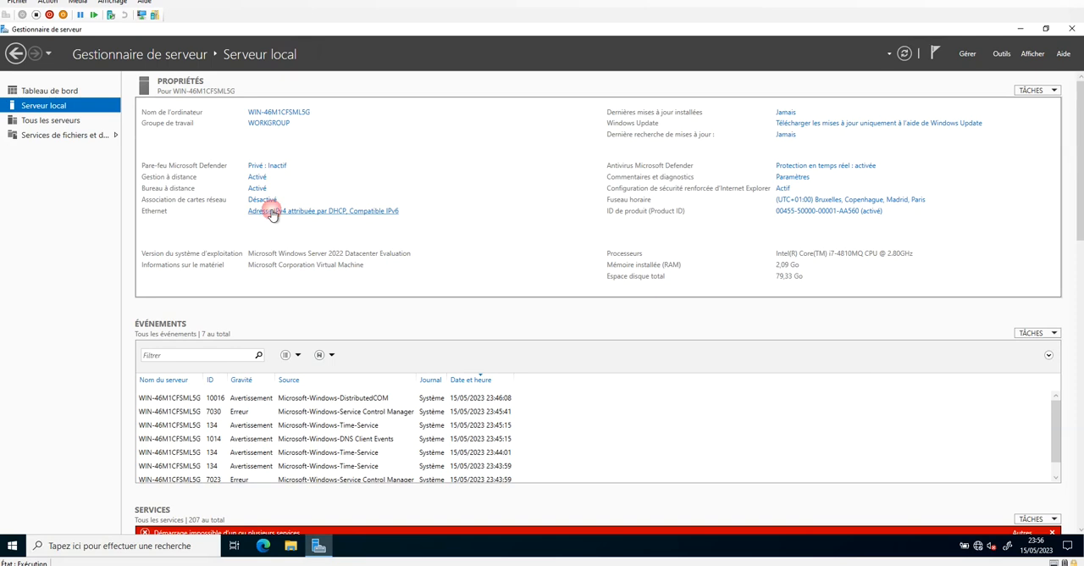
double_click(309, 190)
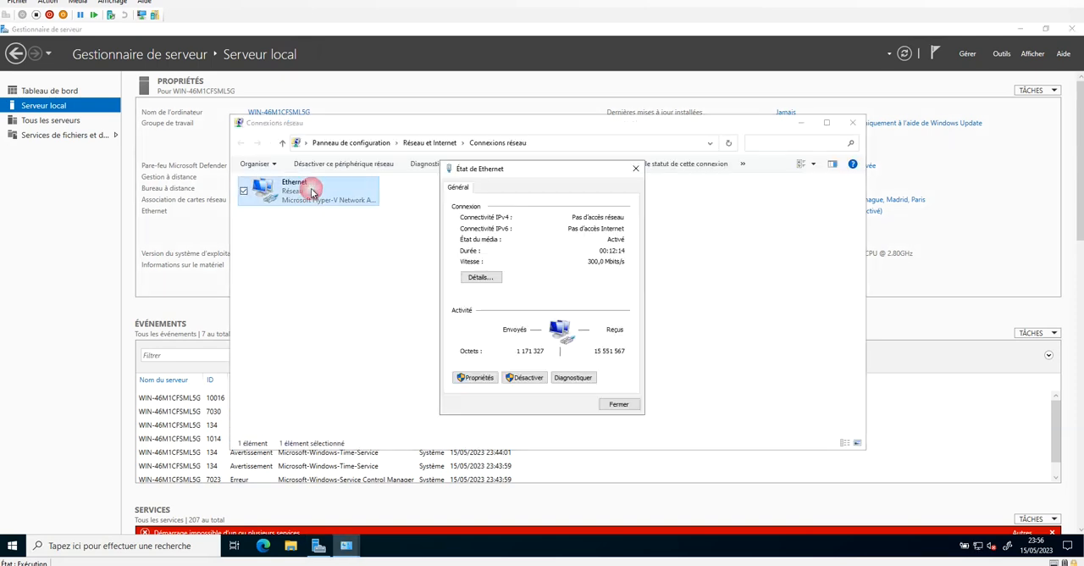
click(470, 378)
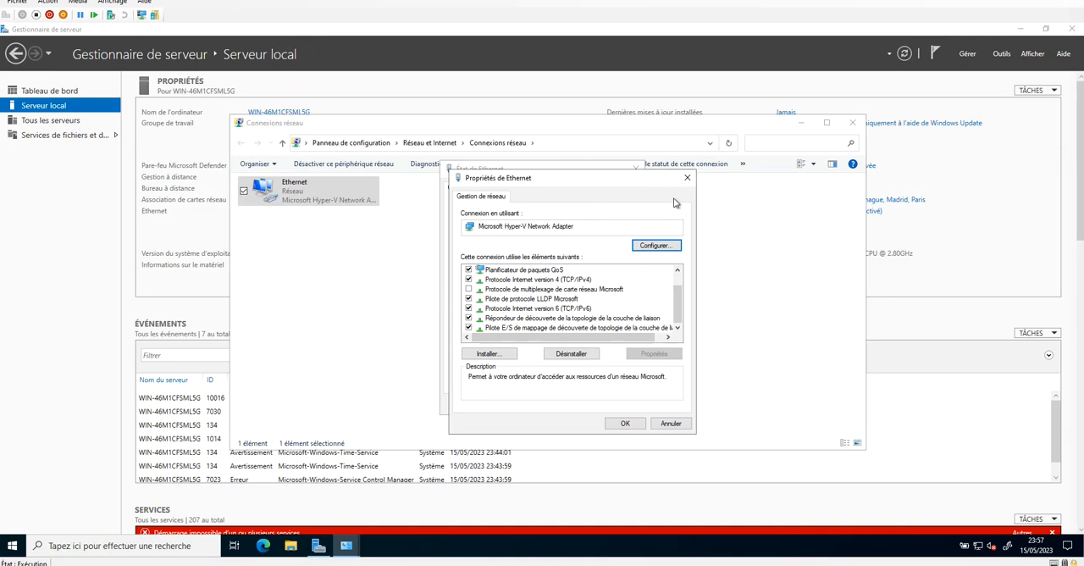
click(469, 308)
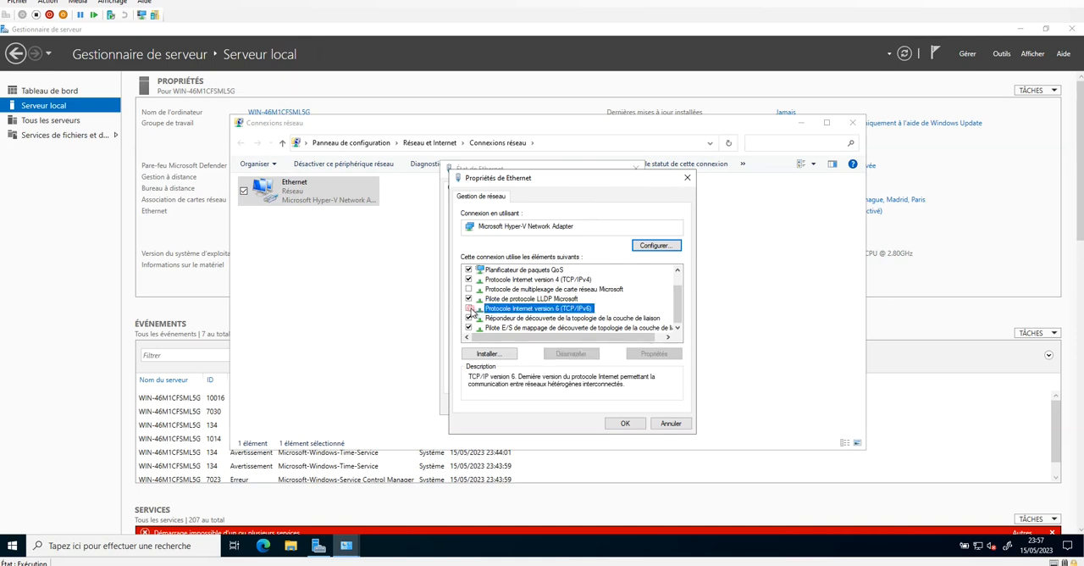
Assign the adapter a static IPv4 address of 192.168.1.100 with subnet mask 255.255.255.0 and default gateway 192.168.1.1
double_click(523, 280)
click(549, 302)
click(596, 315)
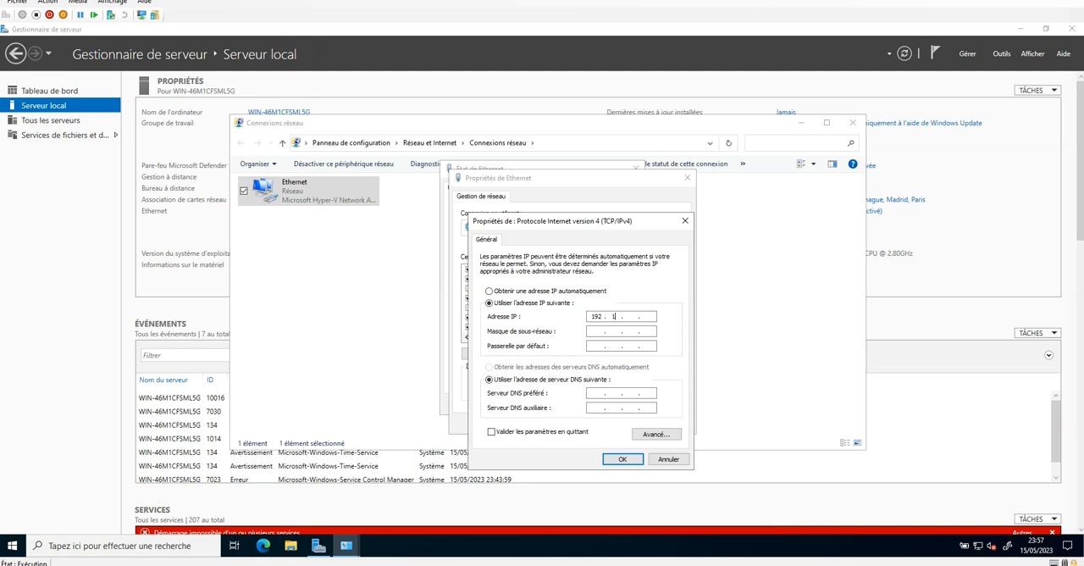
text(192.168.1.1)
click(603, 335)
click(592, 346)
Set the preferred DNS server to 192.168.1.100 and the alternate to 192.168.1.1, and apply the adapter's settings
click(597, 393)
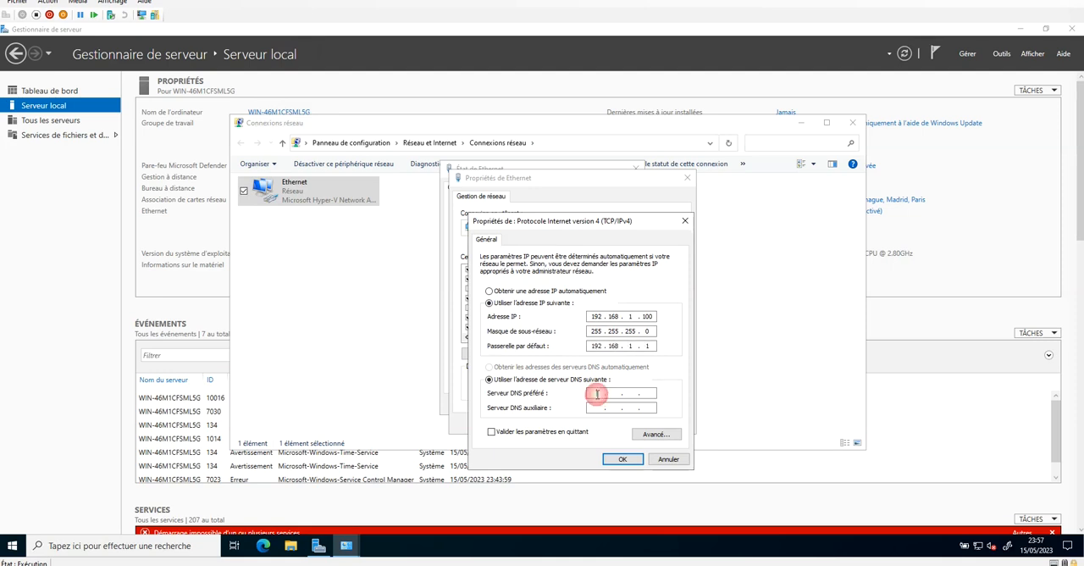
text(192 . 168 . 1 . 100)
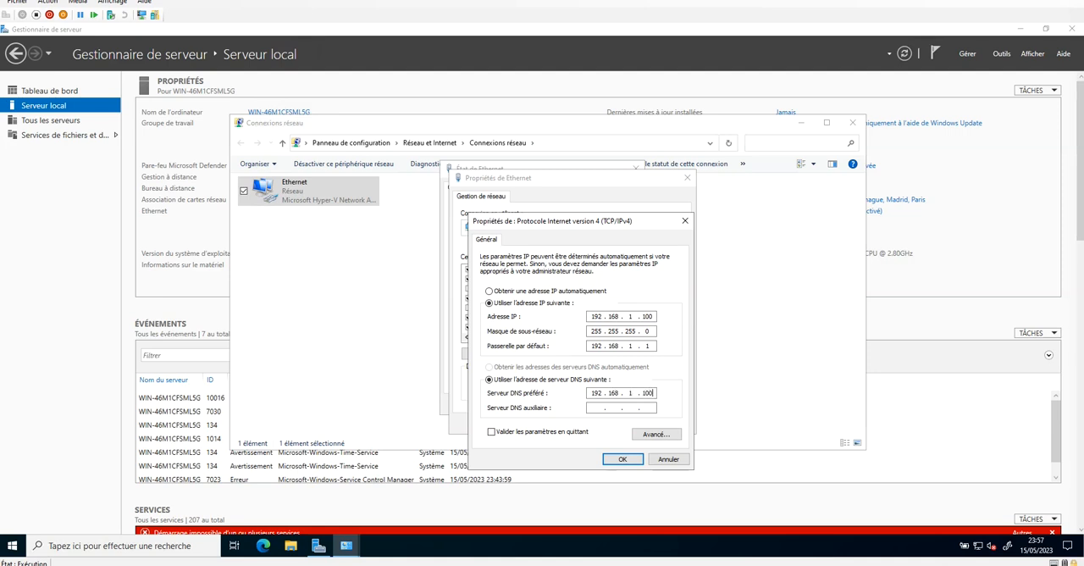
click(601, 409)
click(611, 459)
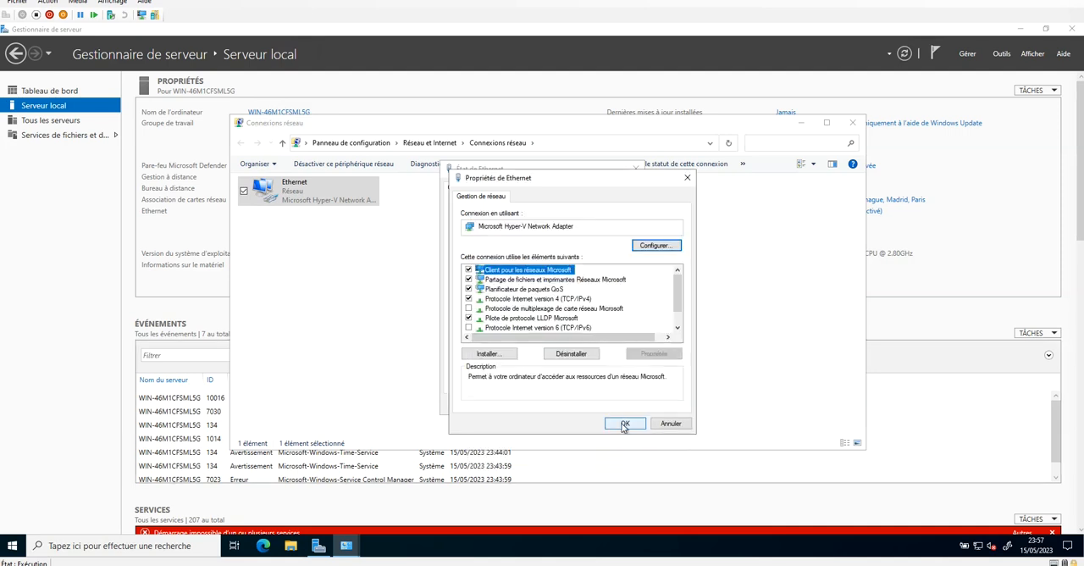
click(624, 422)
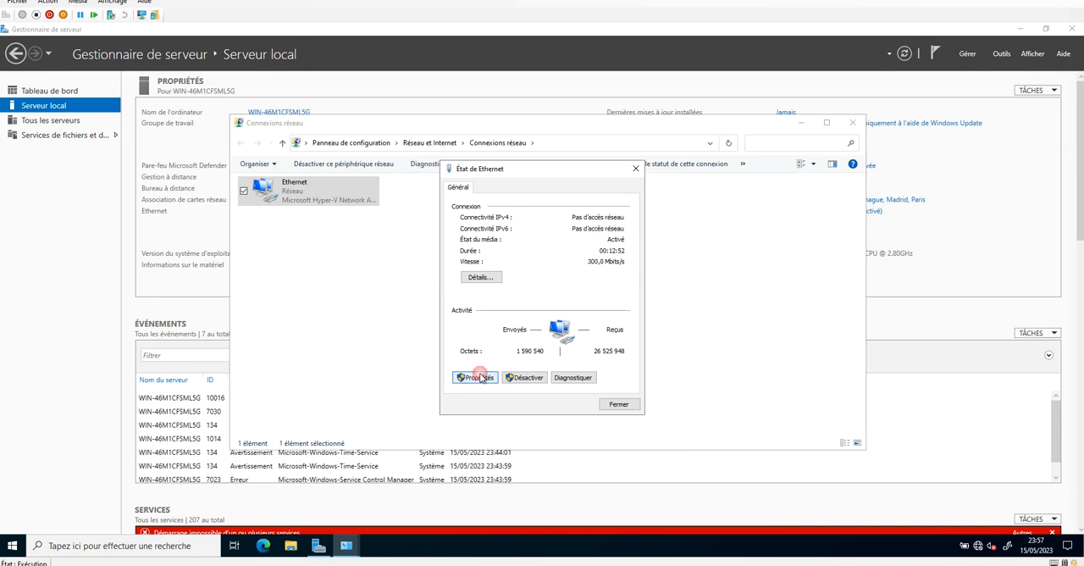
Add 192.168.1.110 as an additional DNS server in the Ethernet adapter's advanced TCP/IPv4 settings
click(485, 445)
scroll(547, 305, down, 1)
double_click(566, 279)
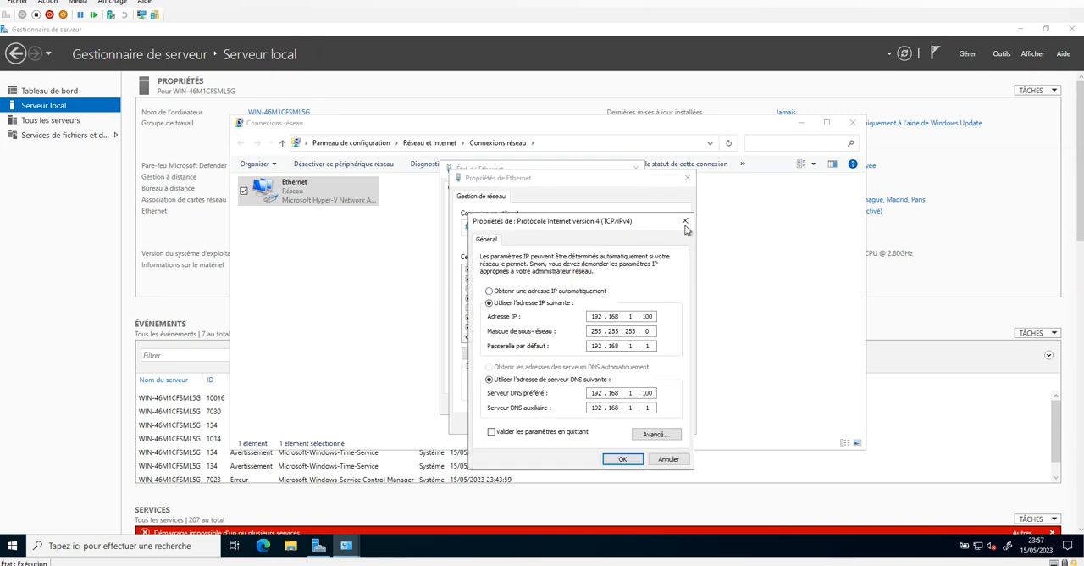
click(667, 435)
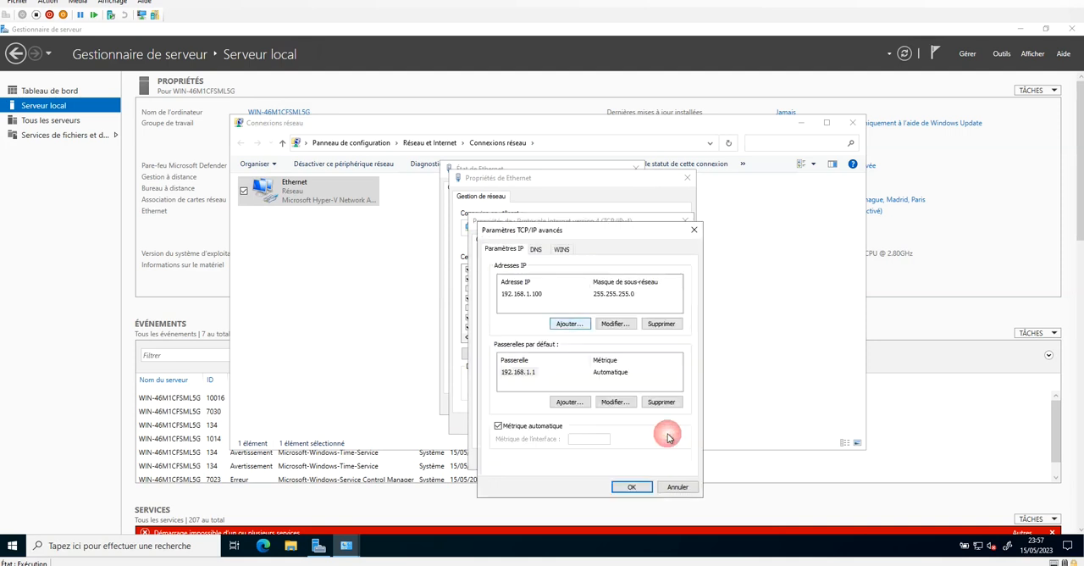
click(535, 248)
click(559, 312)
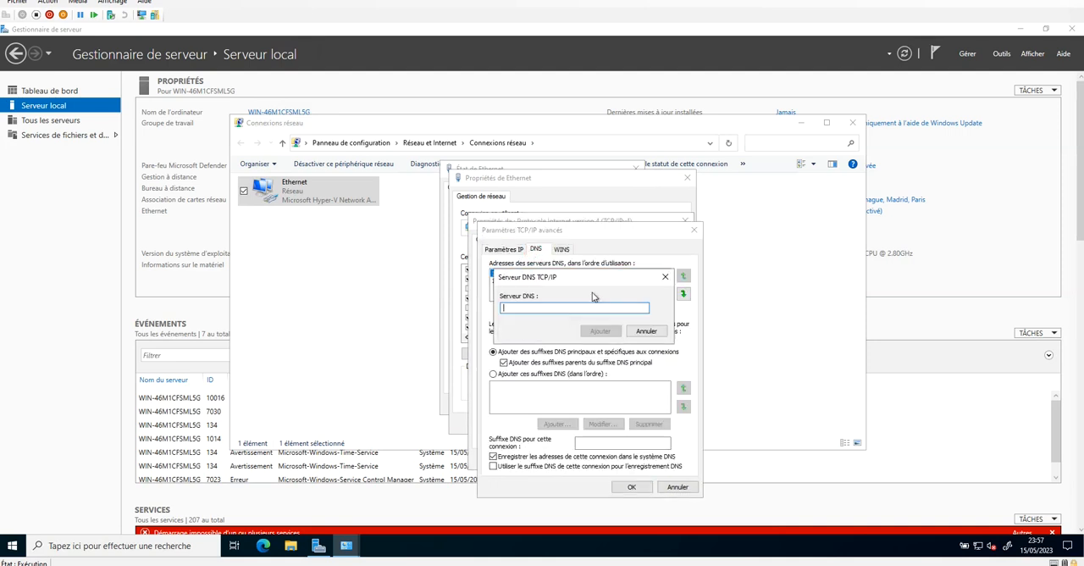
text(1)
click(601, 337)
Add 8.8.8.8 to the DNS server list, apply all the adapter's settings and close the network connections
click(553, 310)
text(8.8.8.8)
click(600, 330)
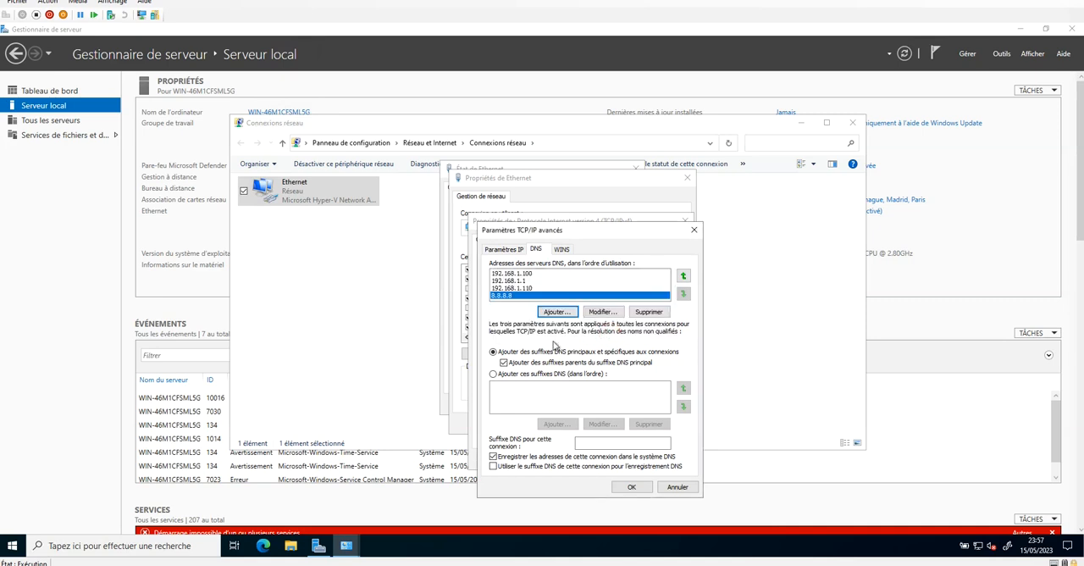
click(628, 487)
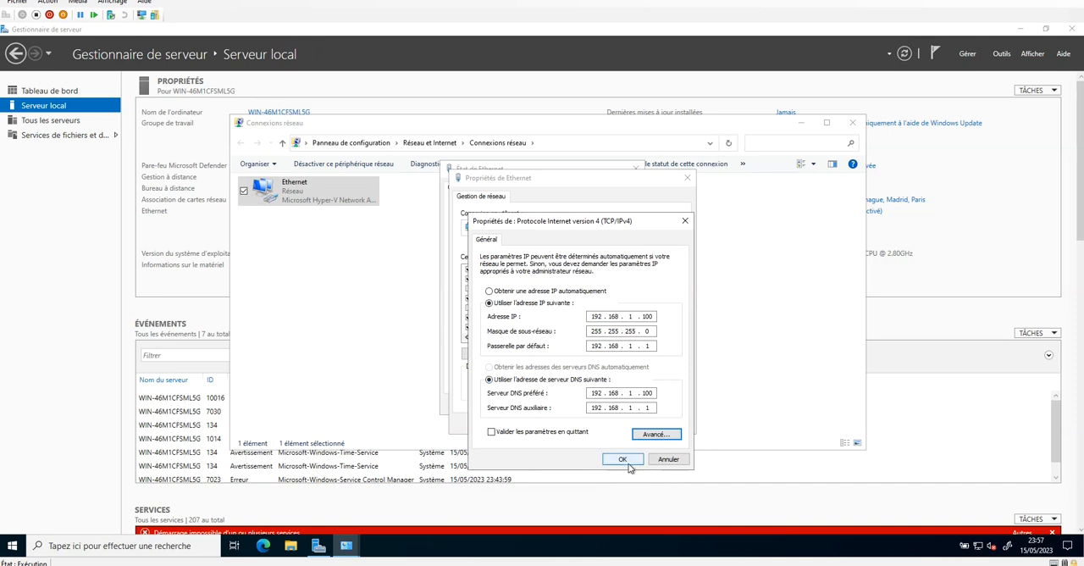
click(623, 459)
click(622, 420)
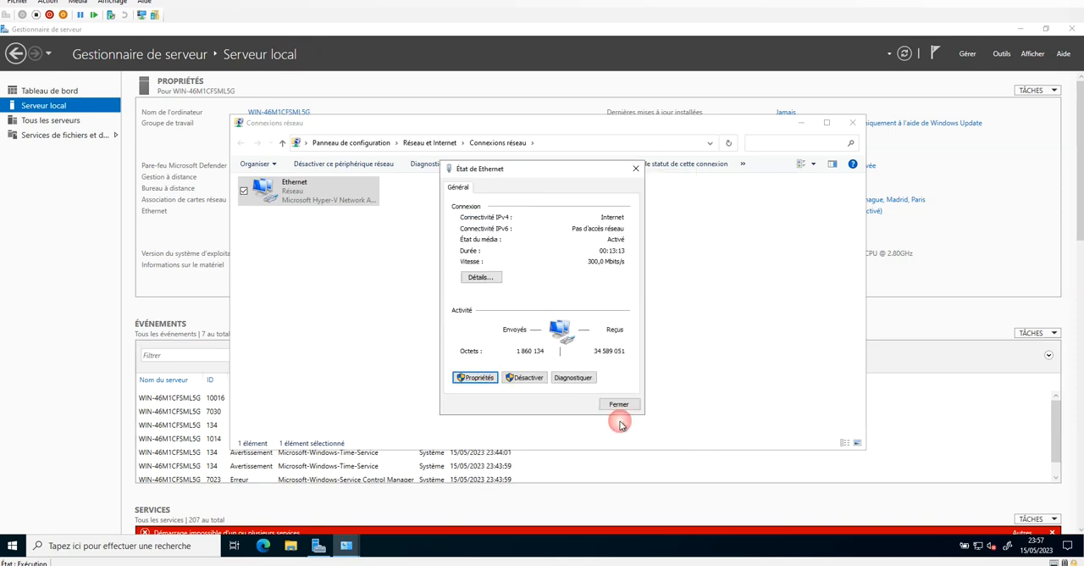
click(618, 404)
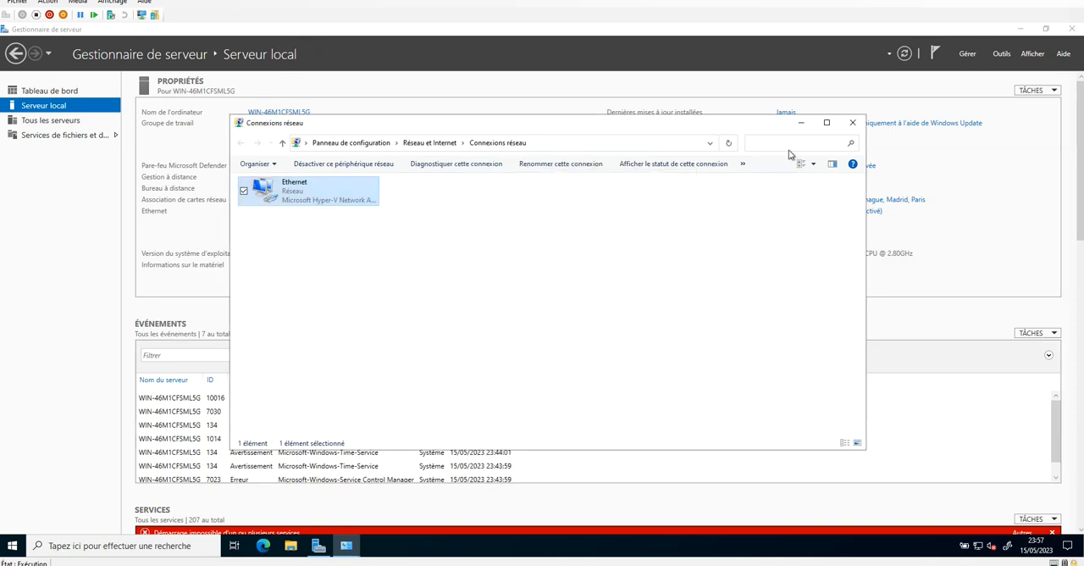
click(855, 124)
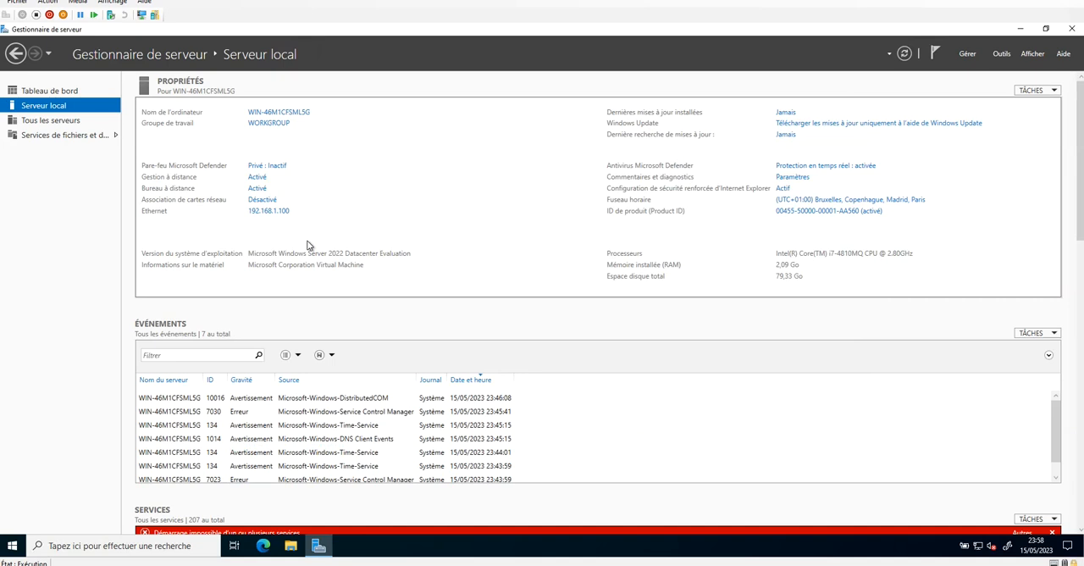
Open Windows Update from the local server's last installed updates property and start checking for updates
click(785, 111)
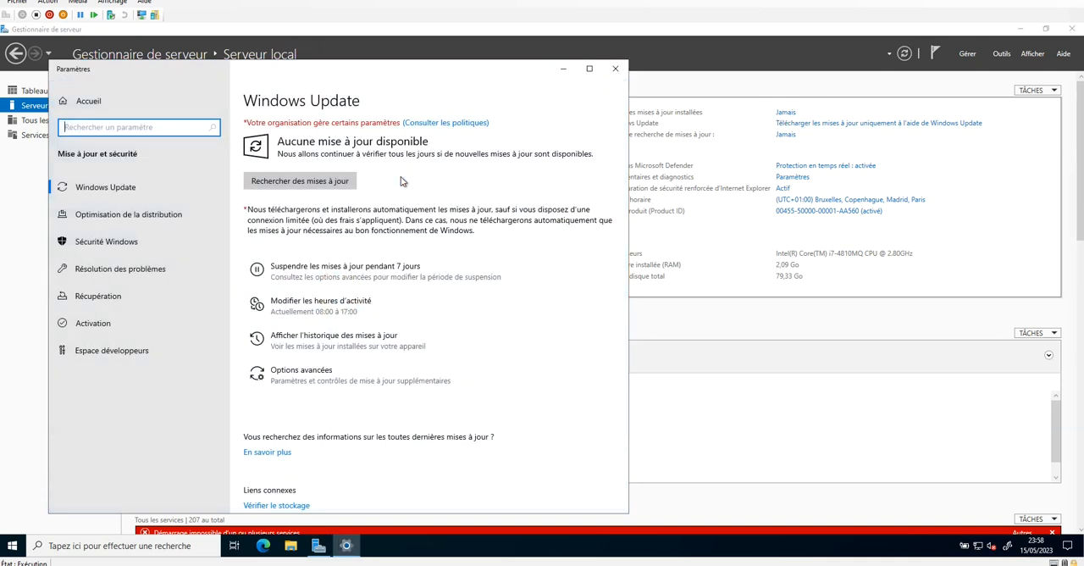
click(298, 183)
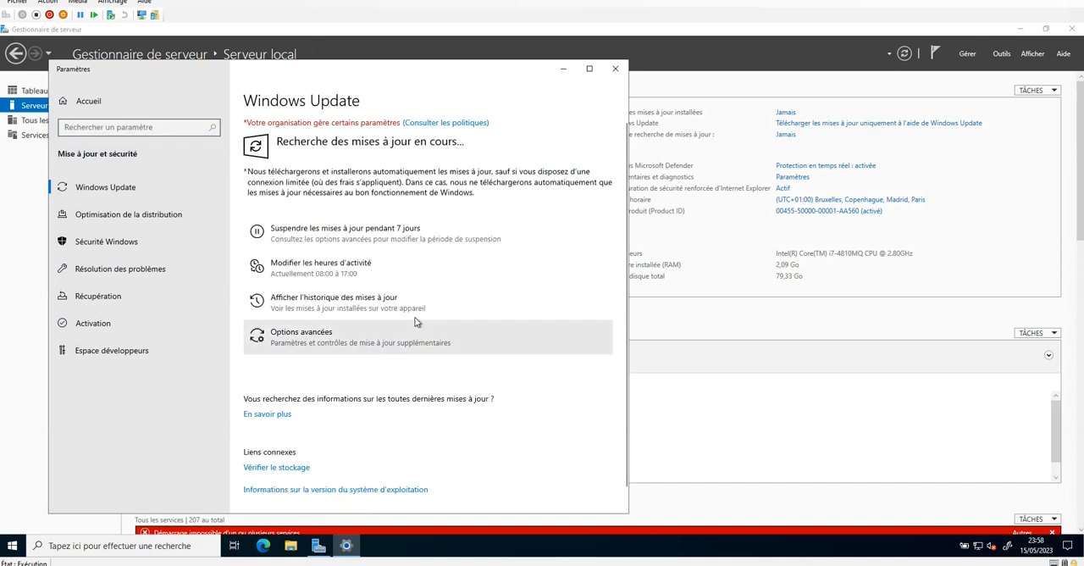
Review the Windows Update download status through the local server's Windows Update and last update check properties
click(716, 212)
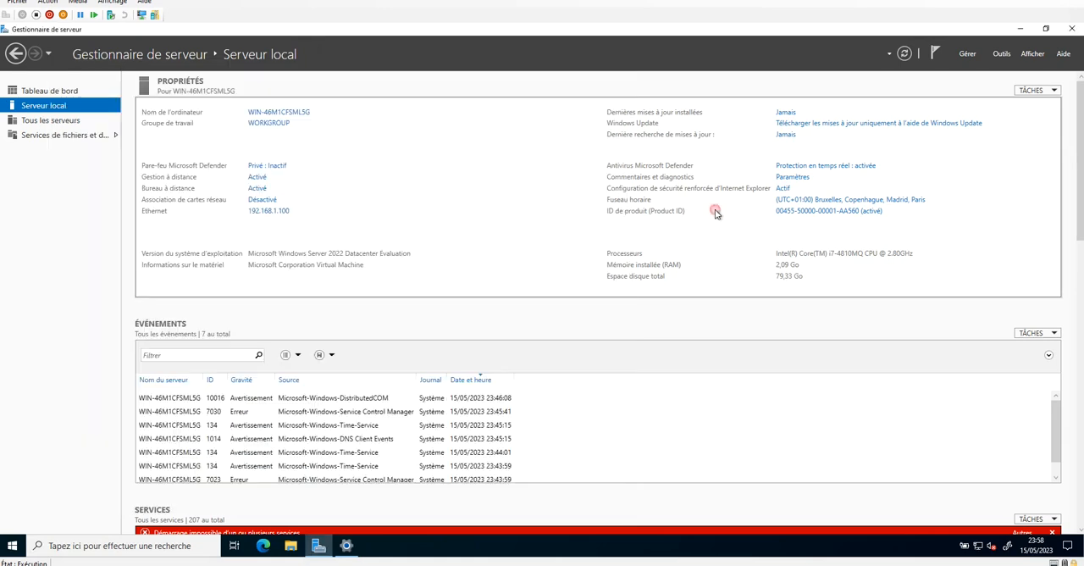
click(832, 125)
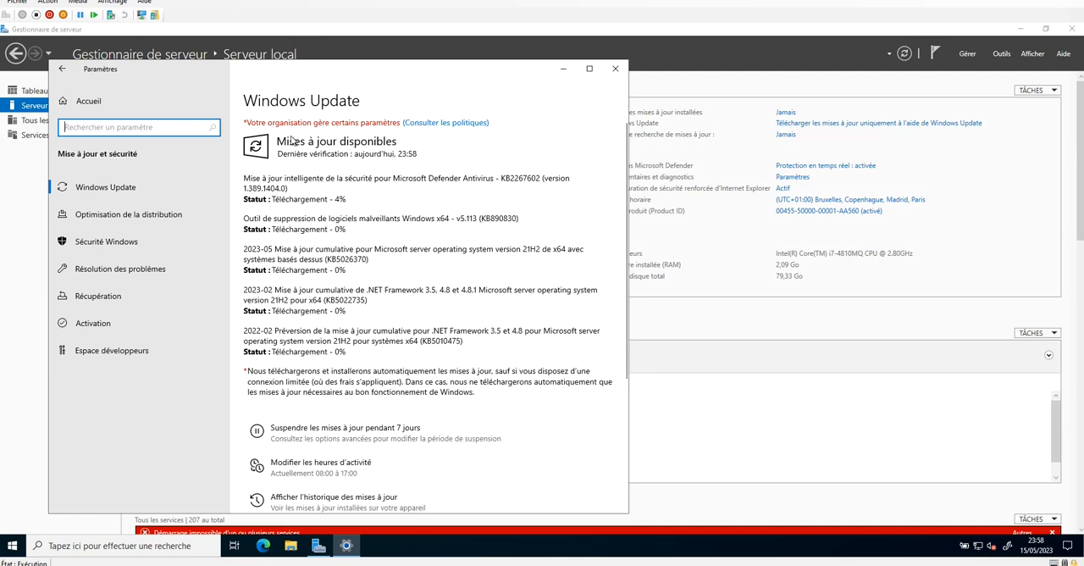
scroll(358, 265, down, 5)
scroll(364, 254, up, 5)
click(705, 239)
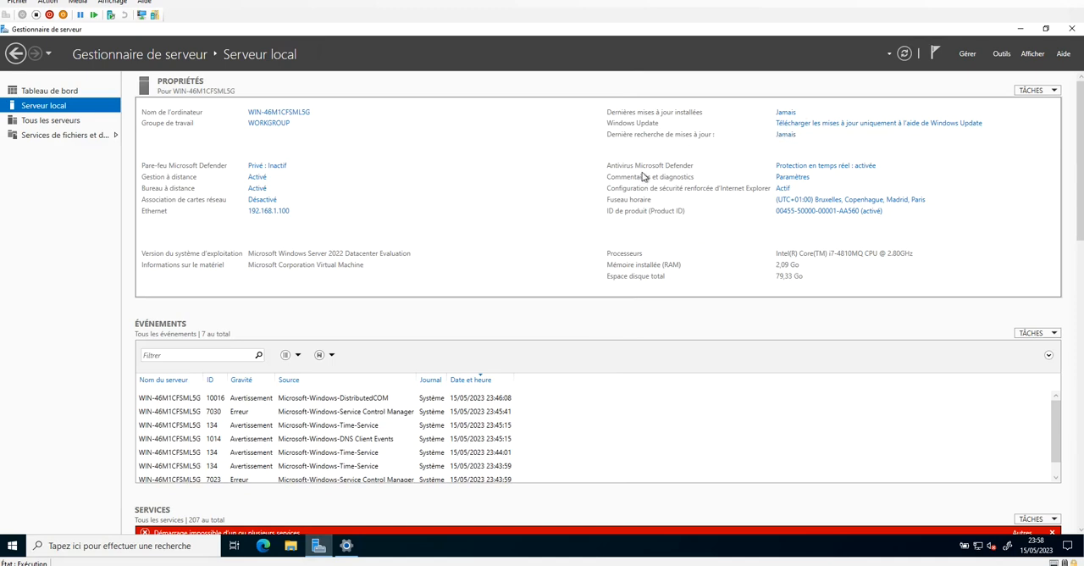
click(785, 135)
scroll(355, 220, down, 5)
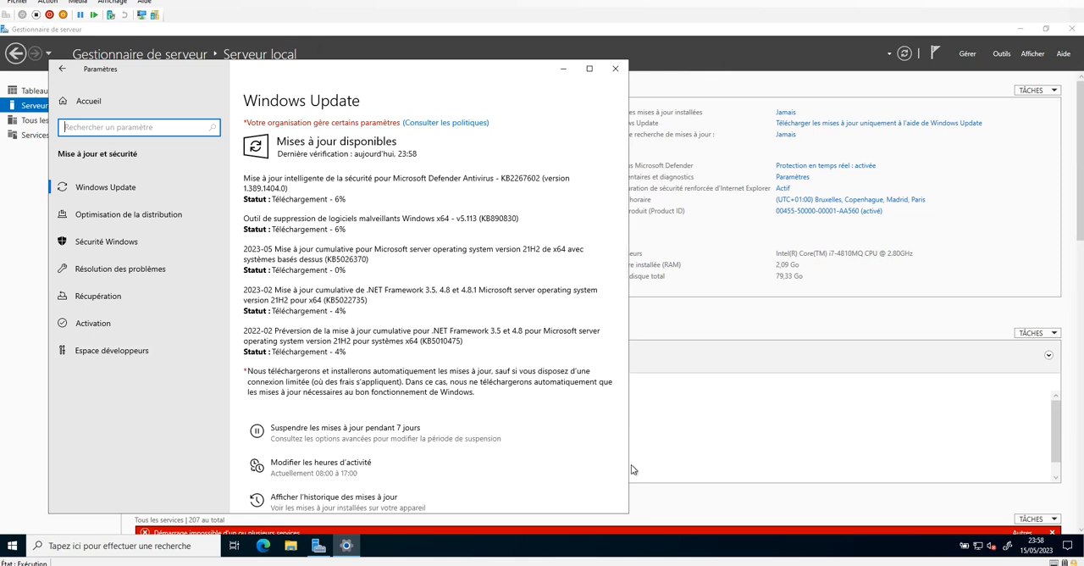
click(777, 318)
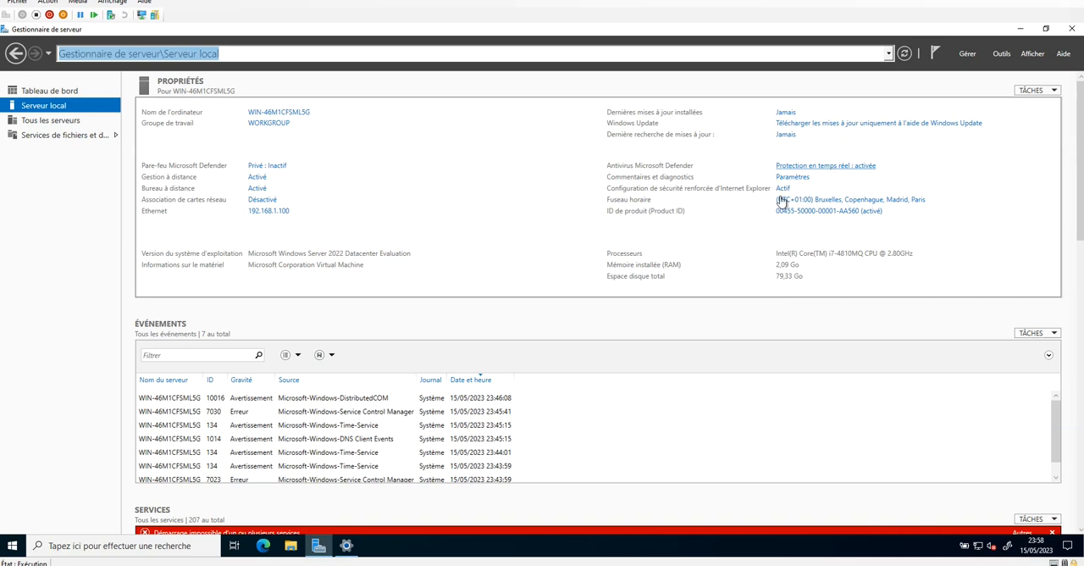
Review the Microsoft Defender virus and threat protection settings from the local server properties, and close Windows Security
click(822, 166)
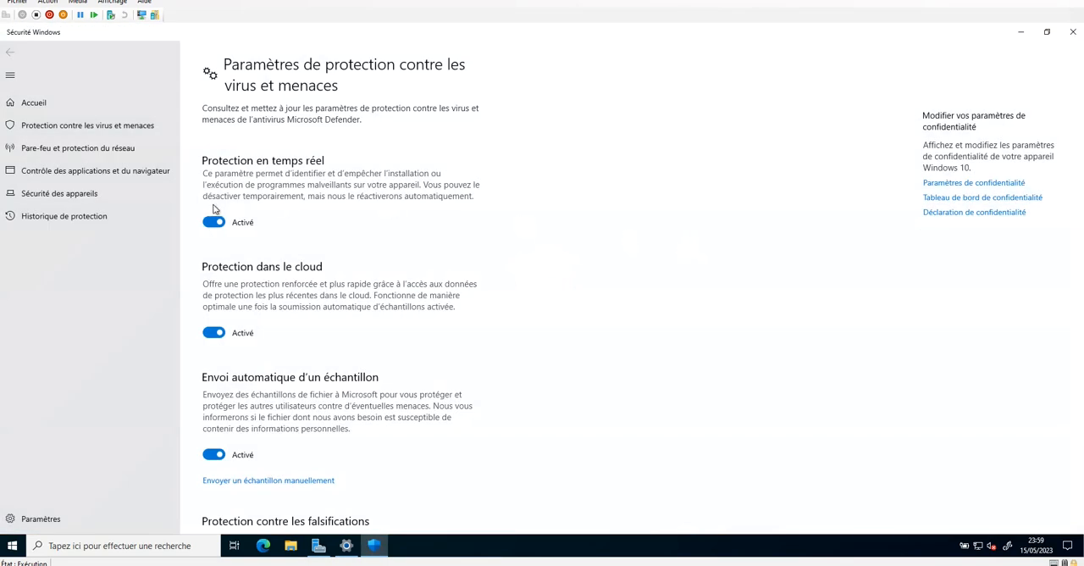
scroll(341, 300, down, 1)
scroll(342, 302, down, 5)
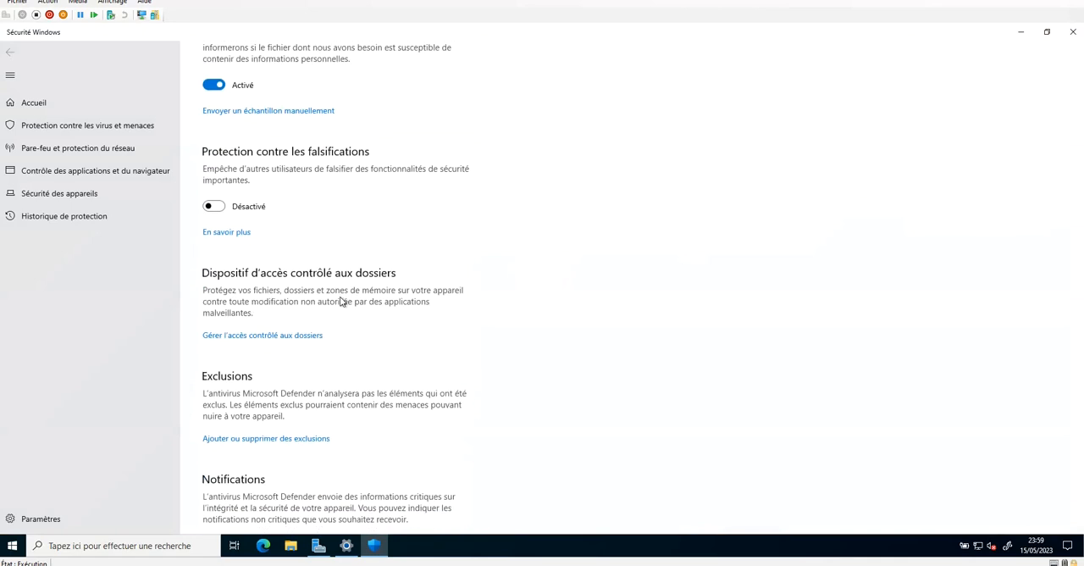
scroll(344, 305, up, 6)
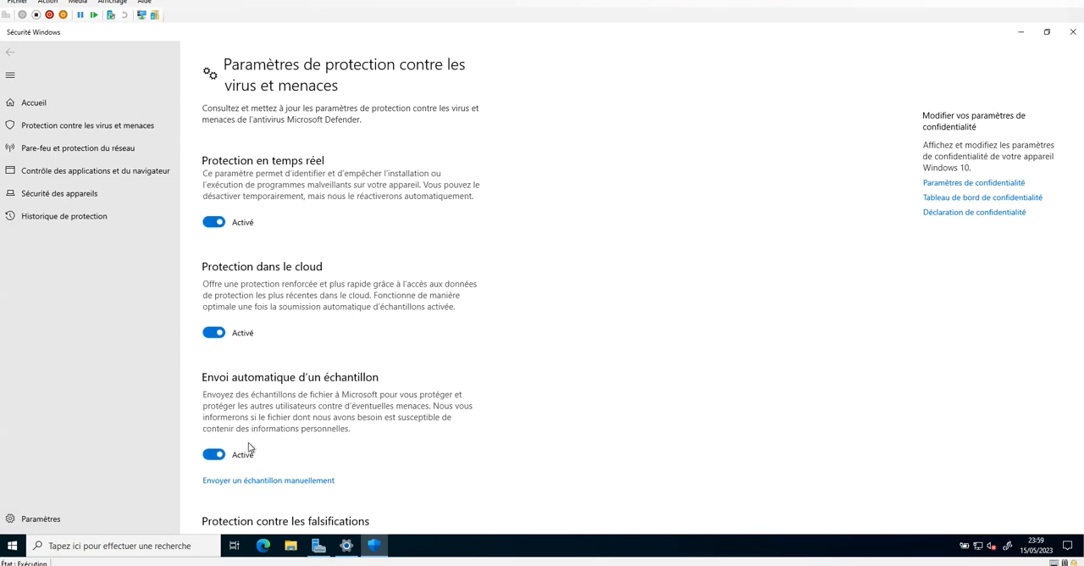
click(1070, 33)
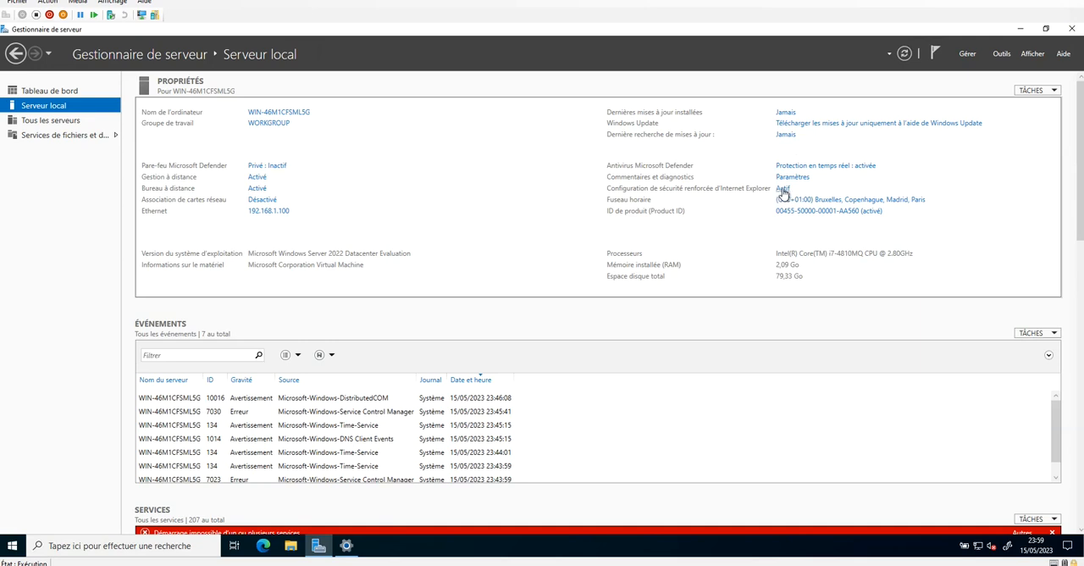
Disable Internet Explorer Enhanced Security Configuration for both administrators and users
click(782, 189)
click(484, 267)
click(471, 336)
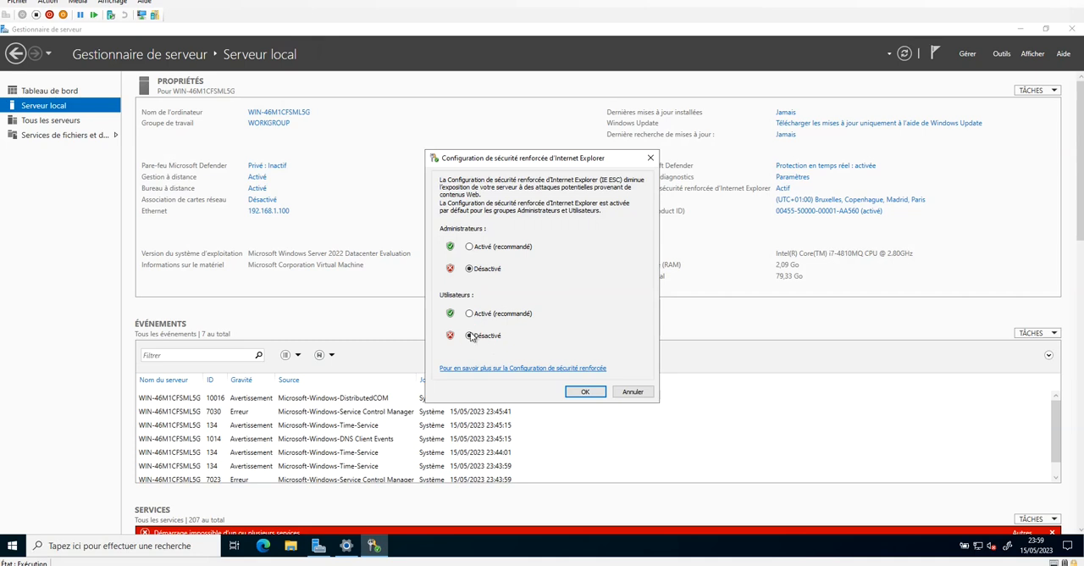
click(585, 391)
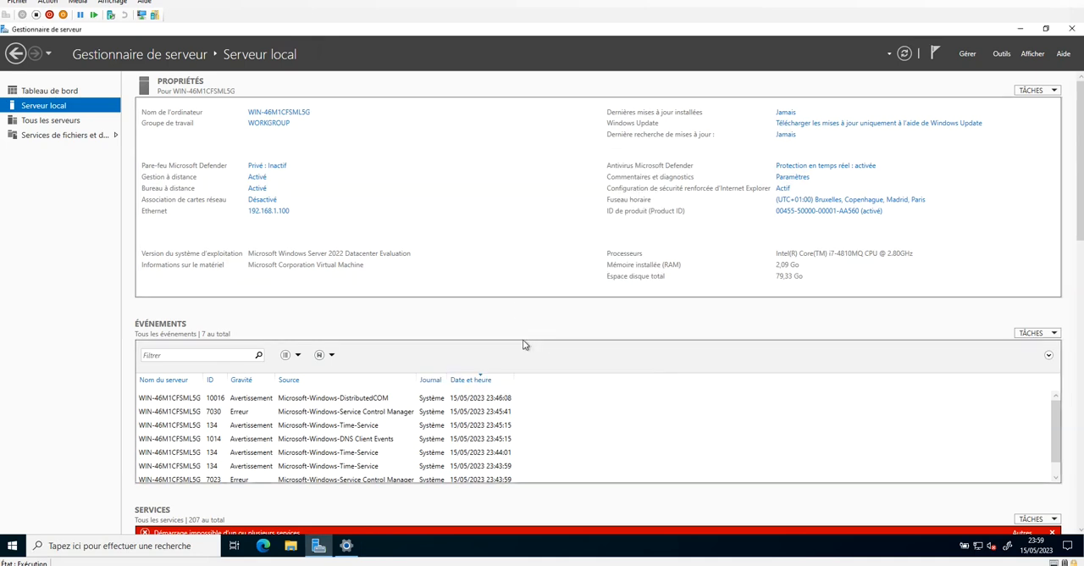
Launch Microsoft Edge and check the local server's properties in Server Manager while it loads
click(265, 546)
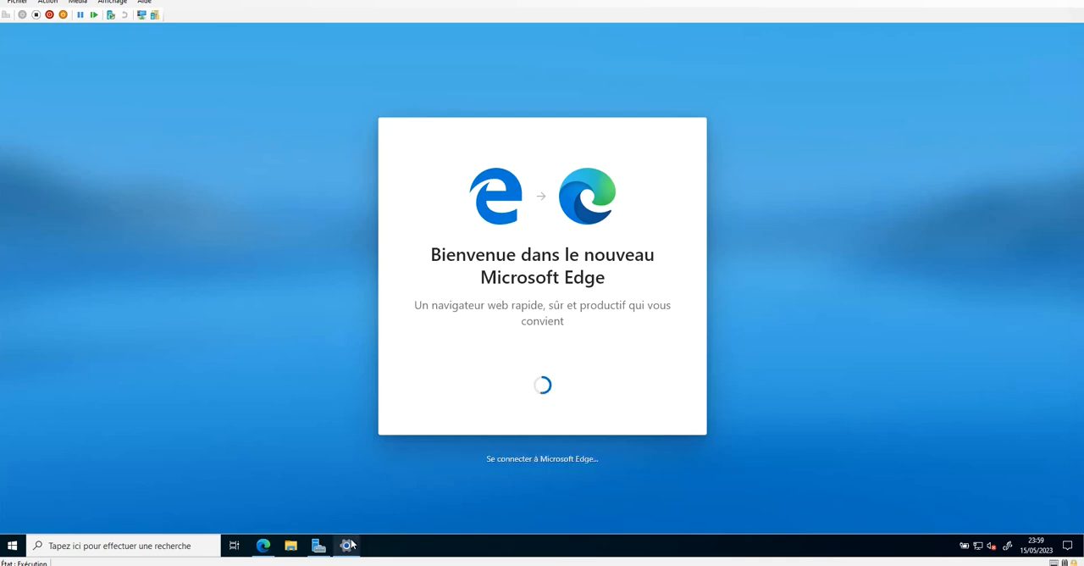
click(346, 545)
click(317, 545)
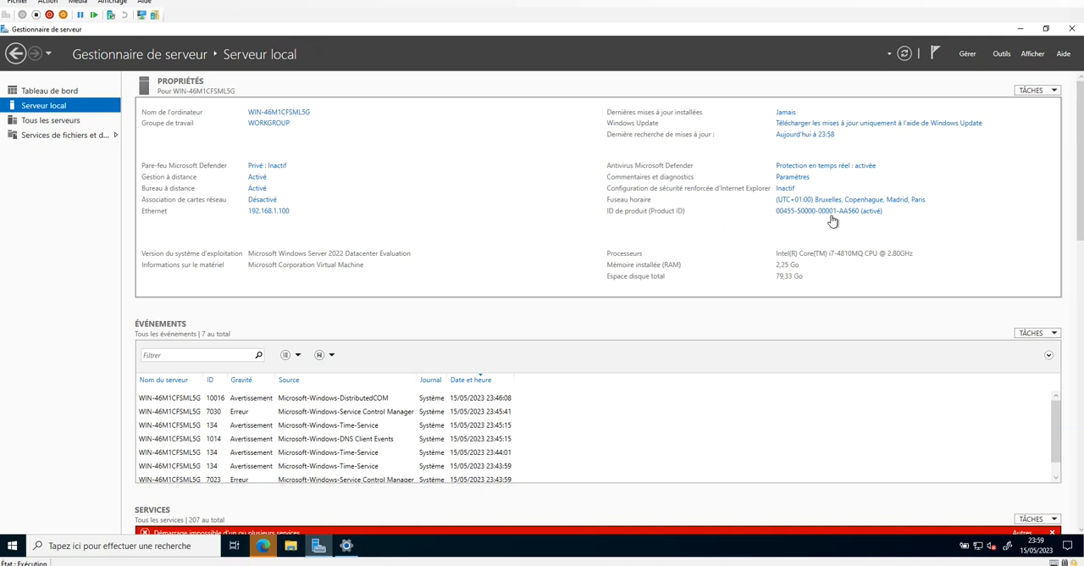
scroll(535, 334, down, 1)
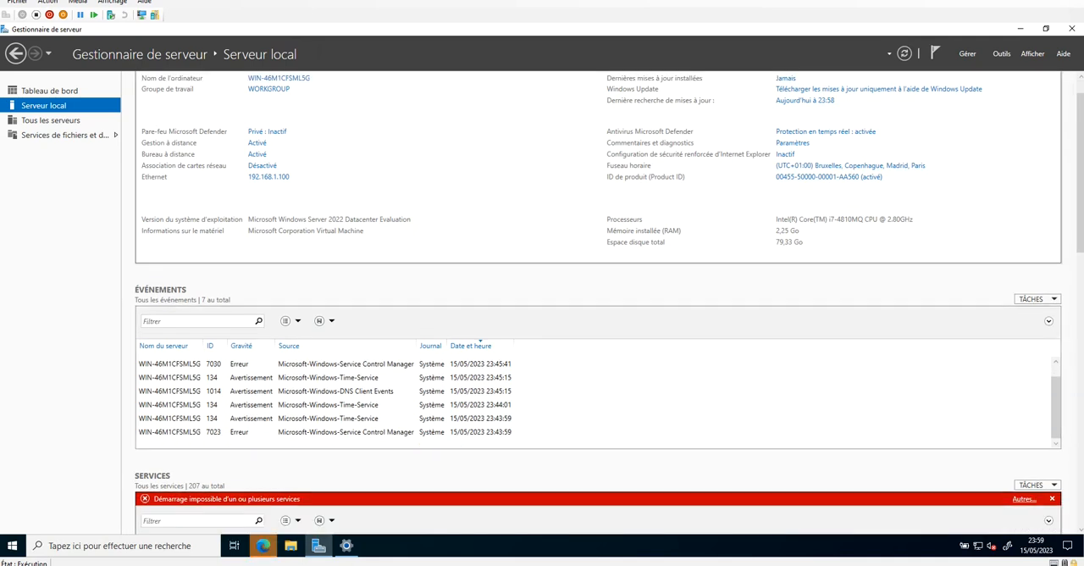
Complete Edge's first-run setup with the Artistique new tab layout, skipping sign-in and accepting the privacy notice
click(263, 547)
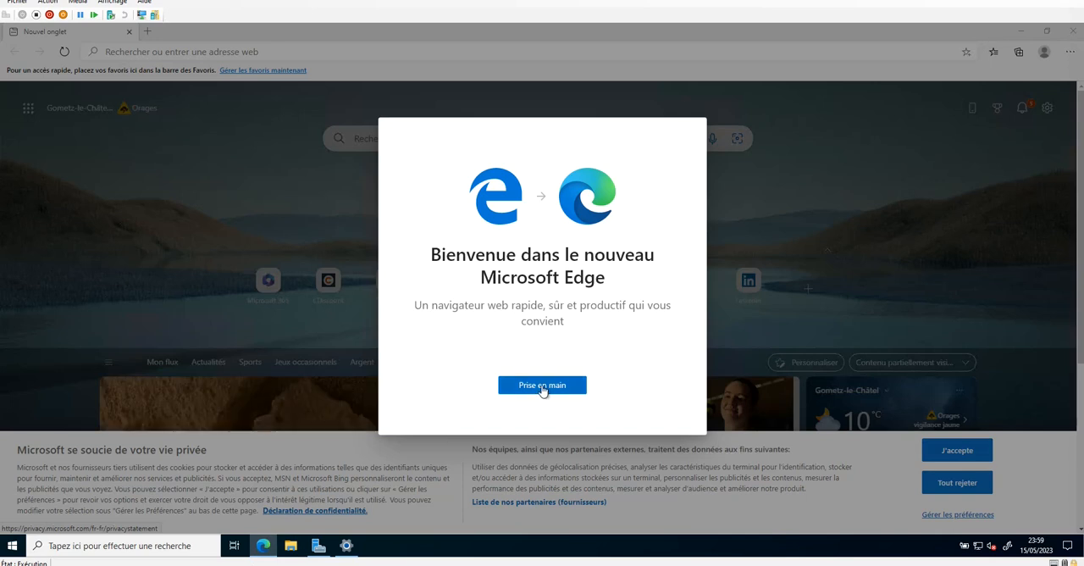
click(542, 386)
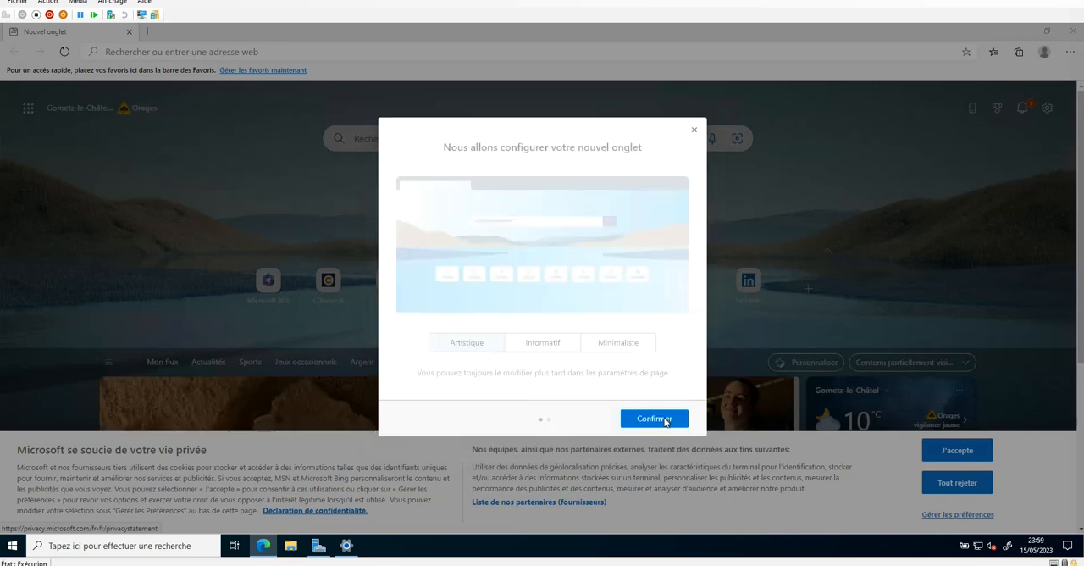
click(664, 419)
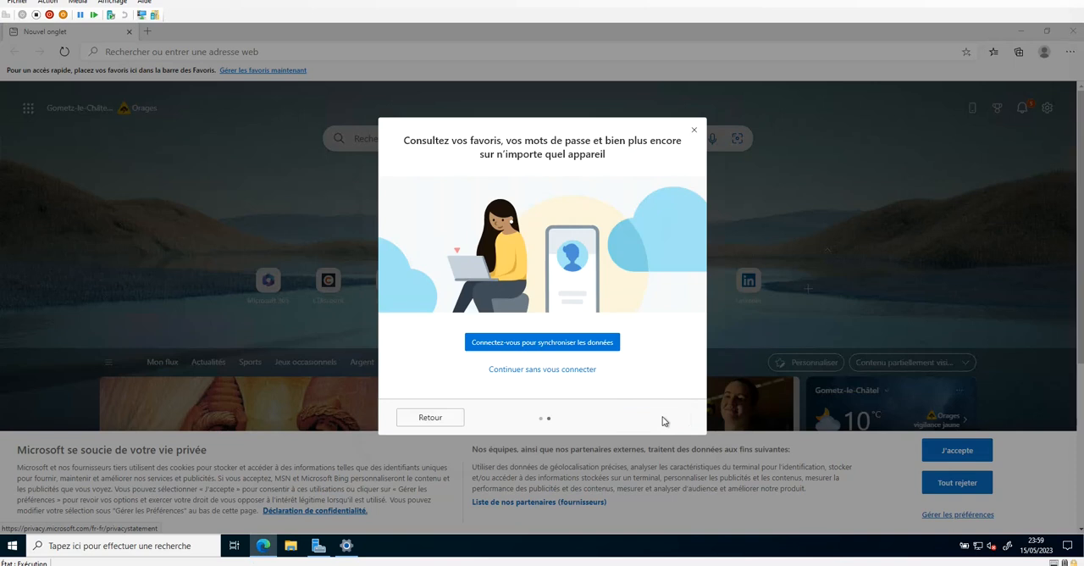
click(694, 129)
click(955, 449)
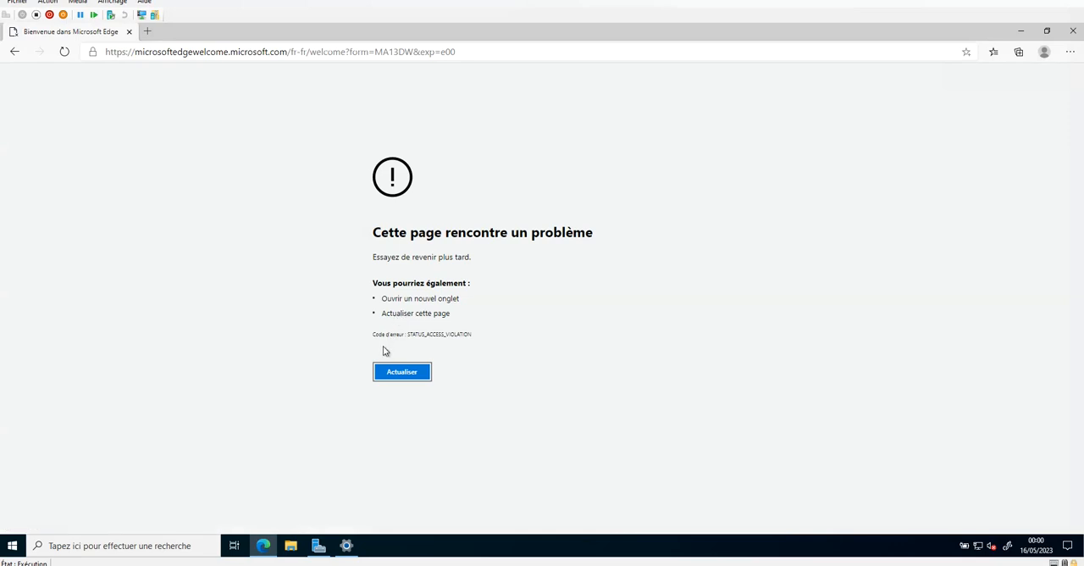
Try to reload the Edge welcome page, and replace its tab with a new one
click(411, 375)
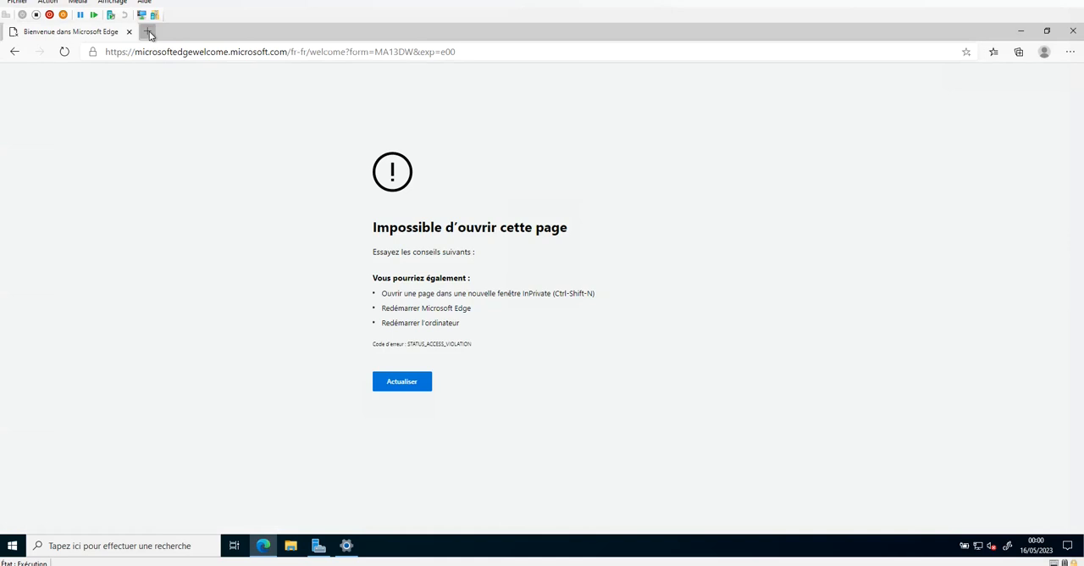
click(146, 32)
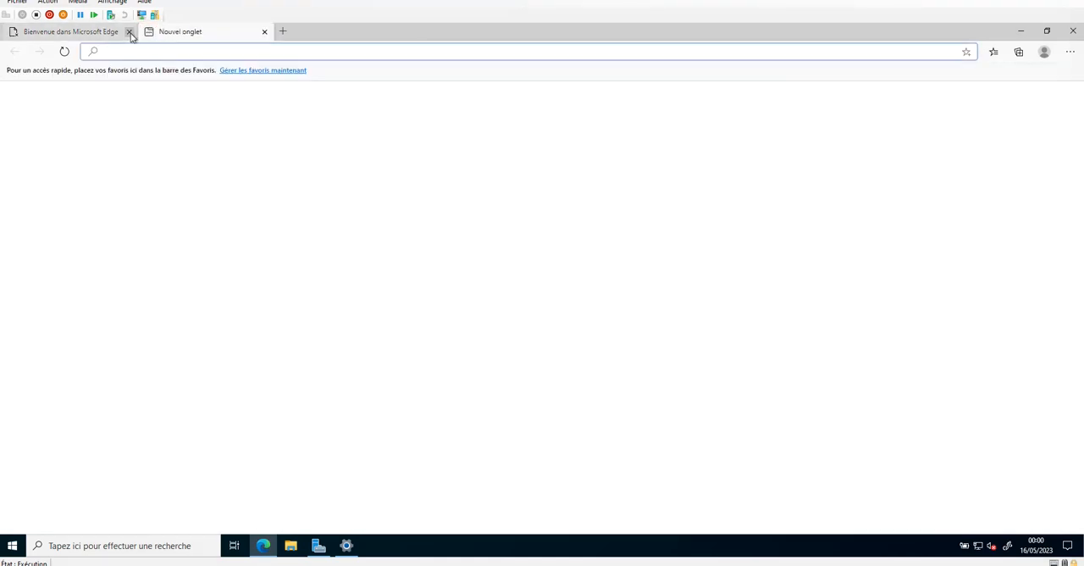
click(129, 31)
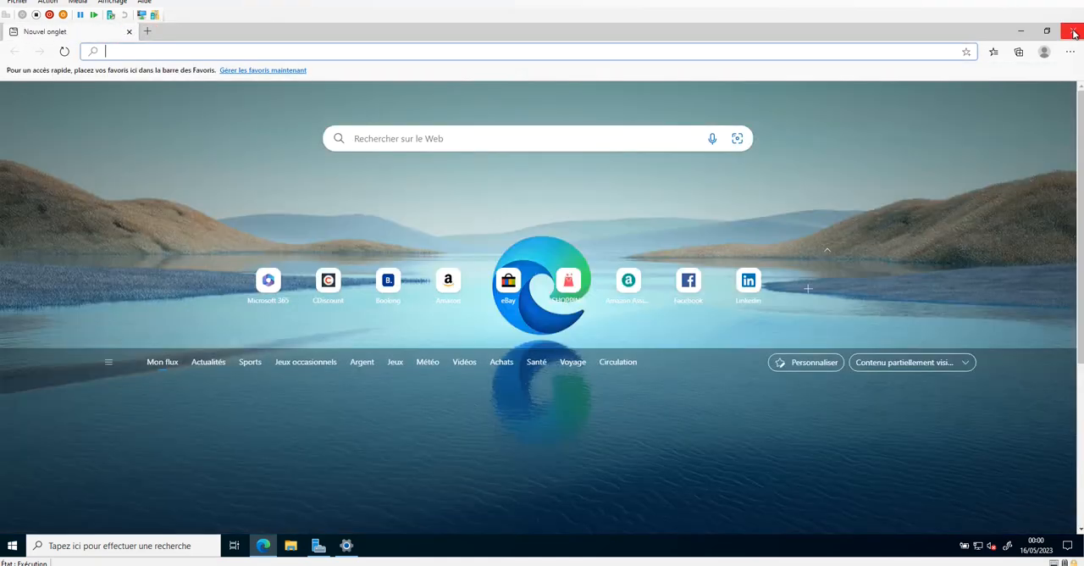
Test web browsing by opening the franceinfo article on the Turkish elections from the news feed, and close Edge
scroll(329, 265, down, 3)
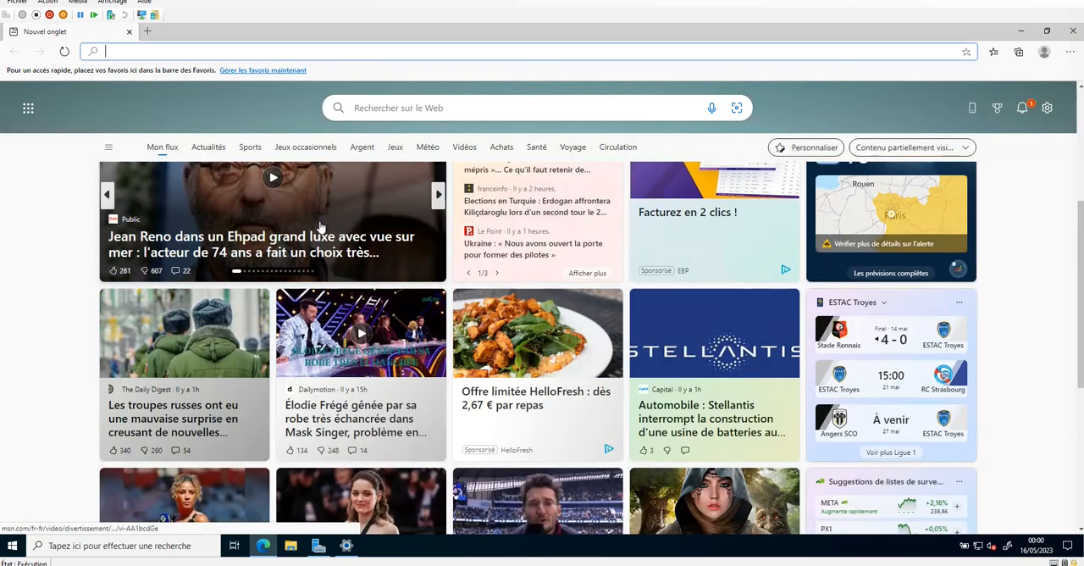
click(521, 210)
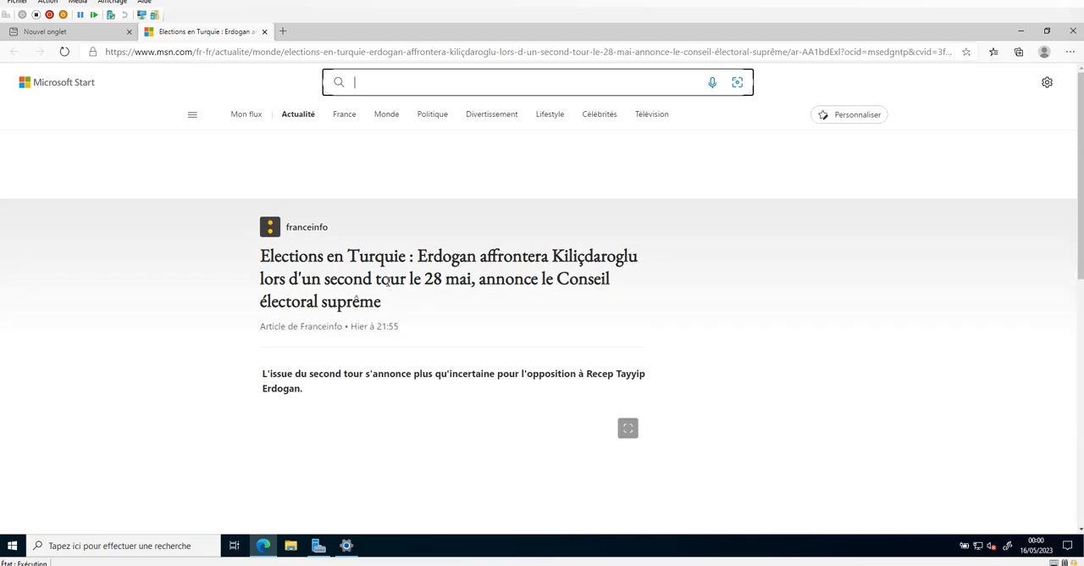
scroll(381, 245, down, 3)
scroll(382, 250, down, 10)
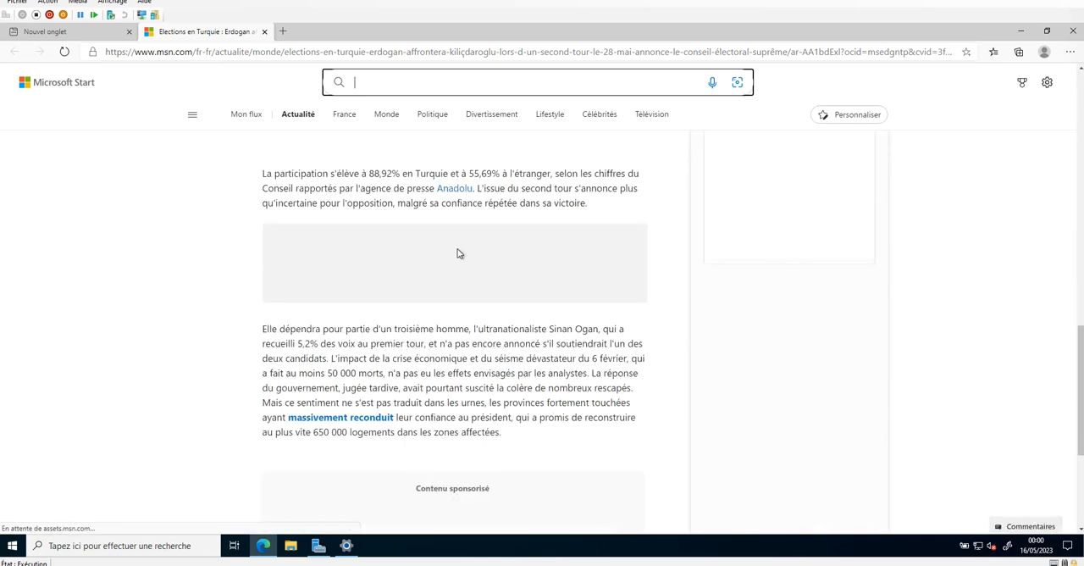
scroll(455, 247, up, 10)
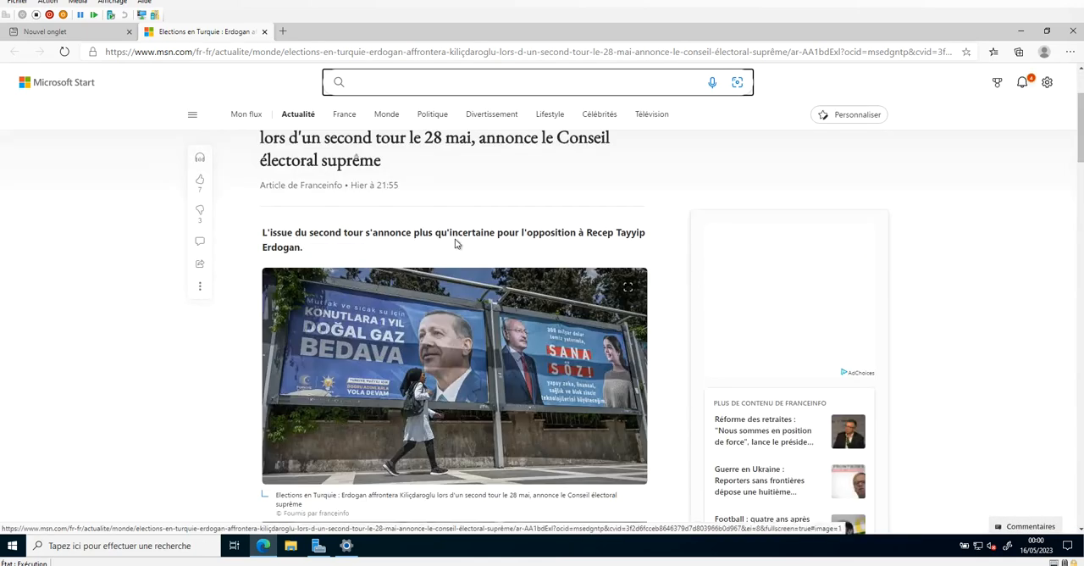
click(129, 31)
click(1073, 32)
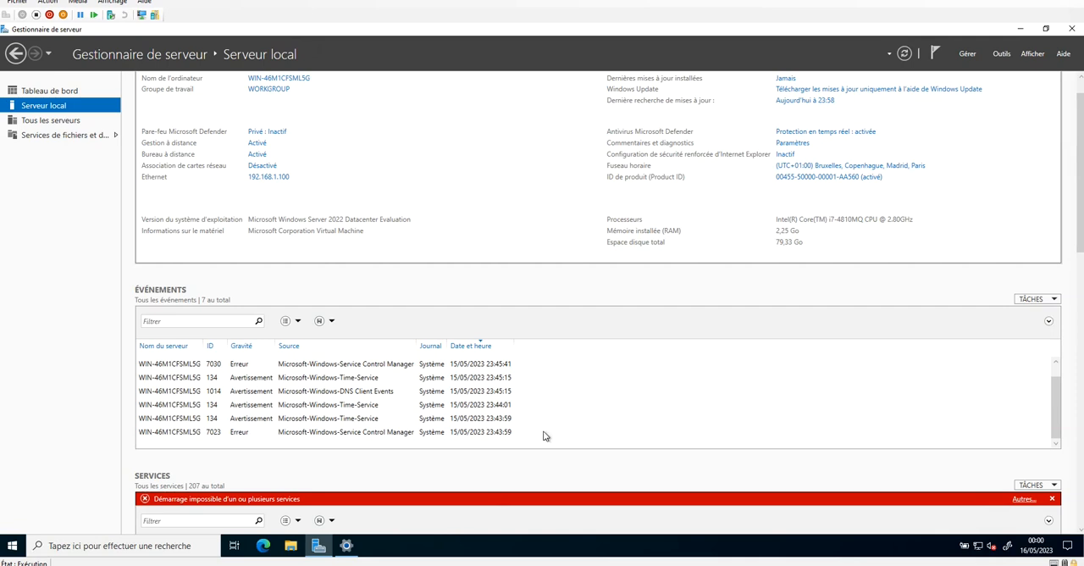
Check the update download progress in Windows Update and return to the local server properties
scroll(825, 148, up, 1)
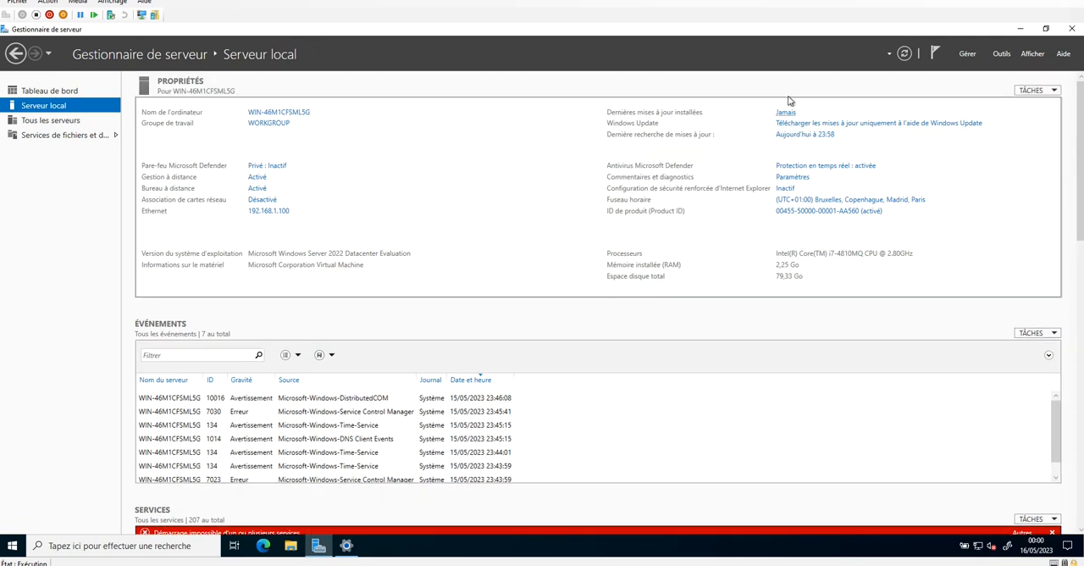
click(347, 546)
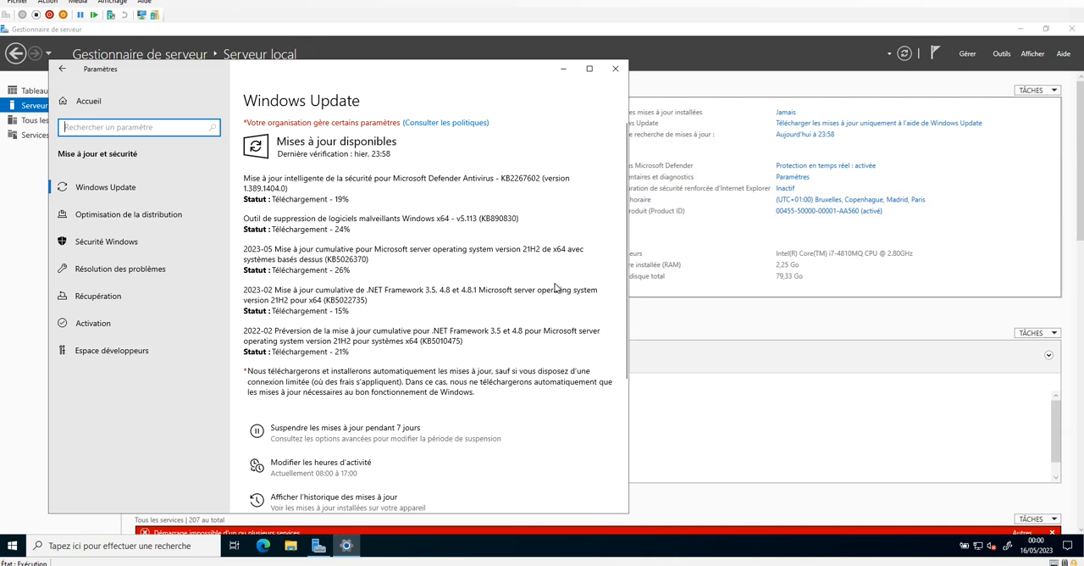
click(714, 85)
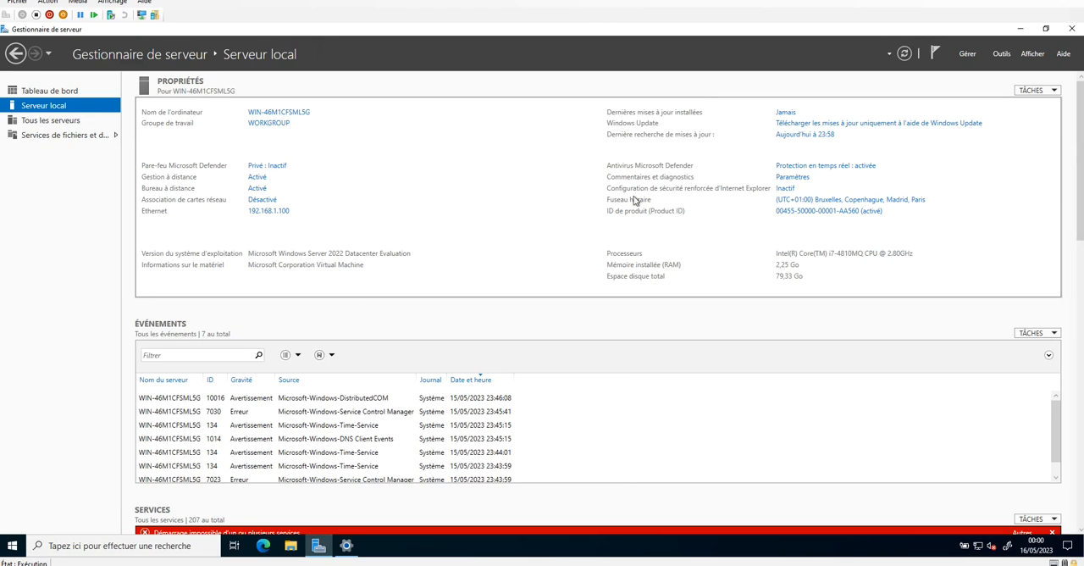
Restart the server from Windows Update to finish installing the updates, and reconnect to the virtual machine
click(346, 545)
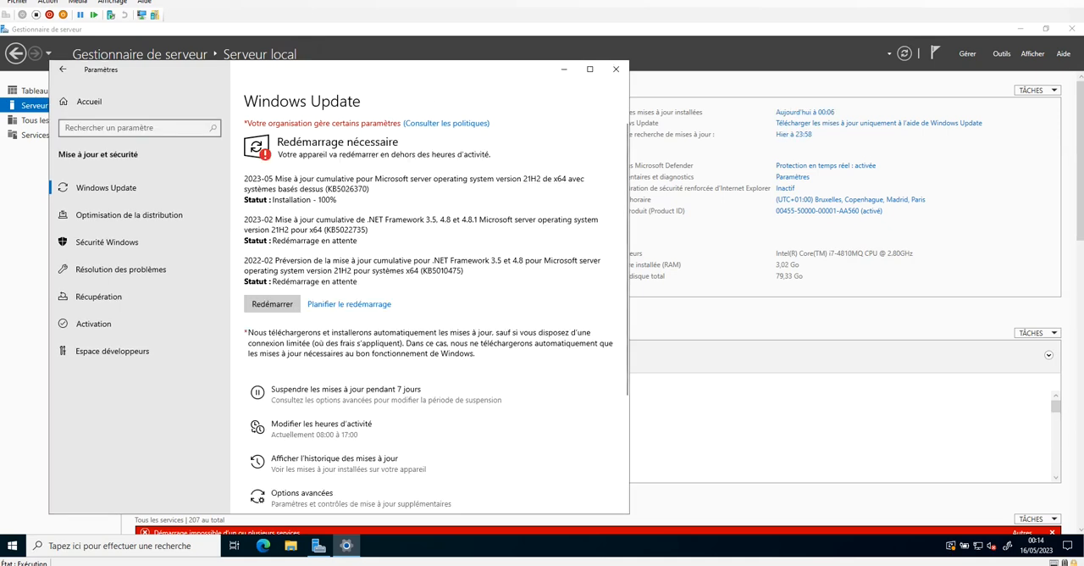
click(283, 306)
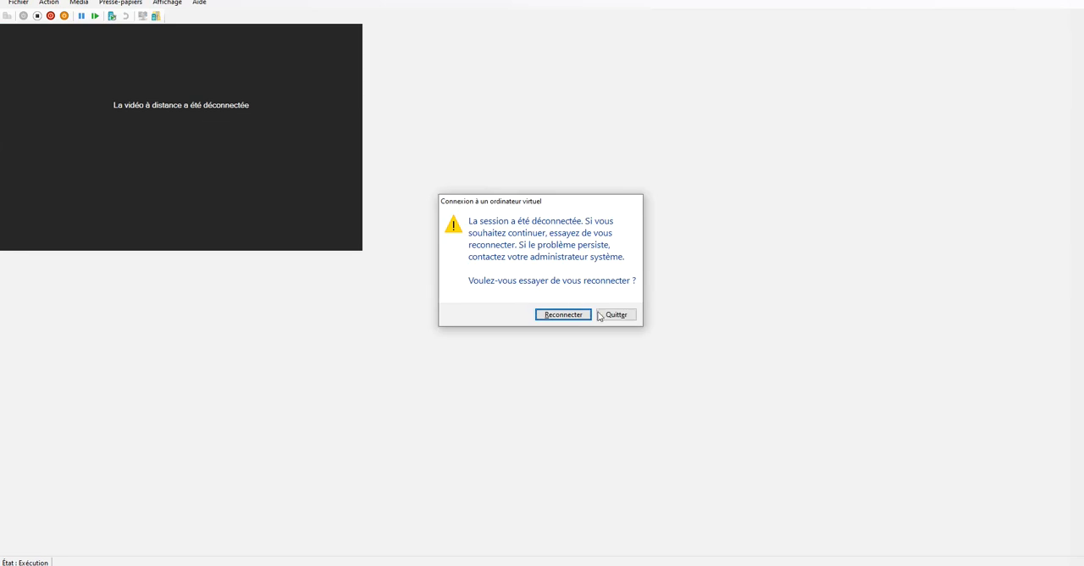
click(564, 315)
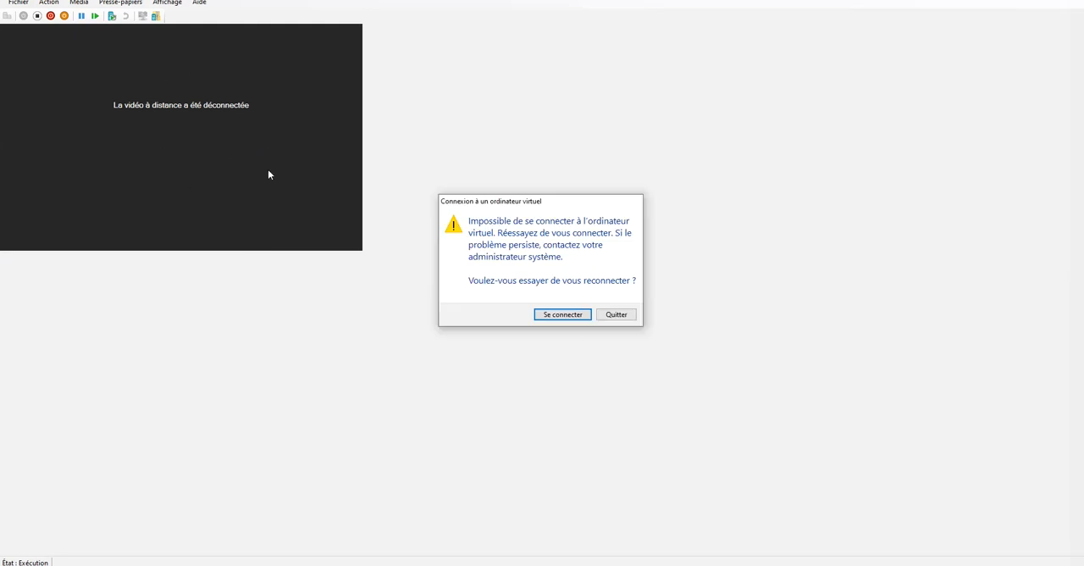
click(562, 317)
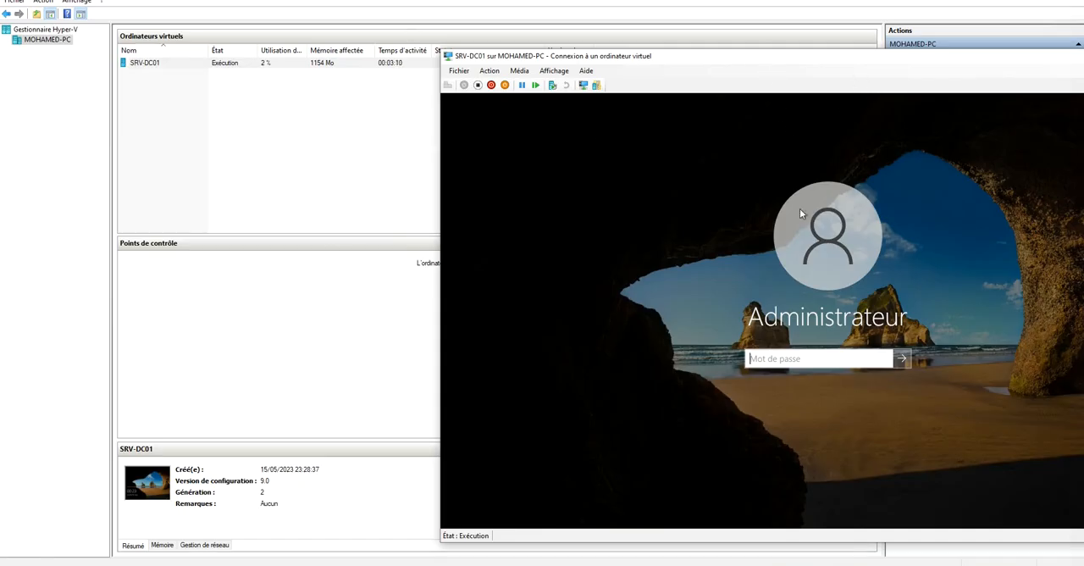
Sign in to SRV-DC01 as Administrateur with the account password
click(768, 359)
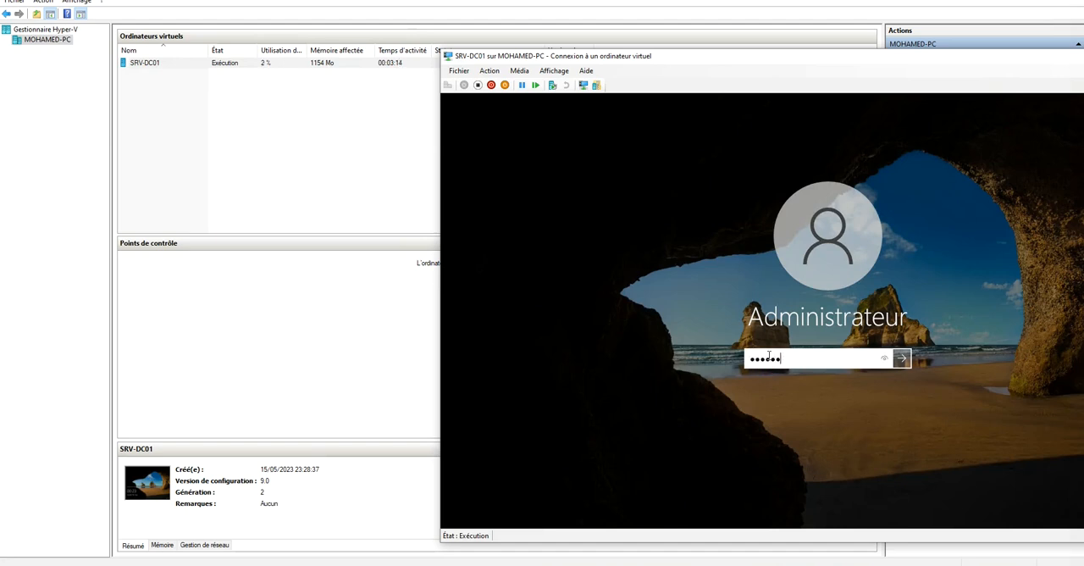
key(Return)
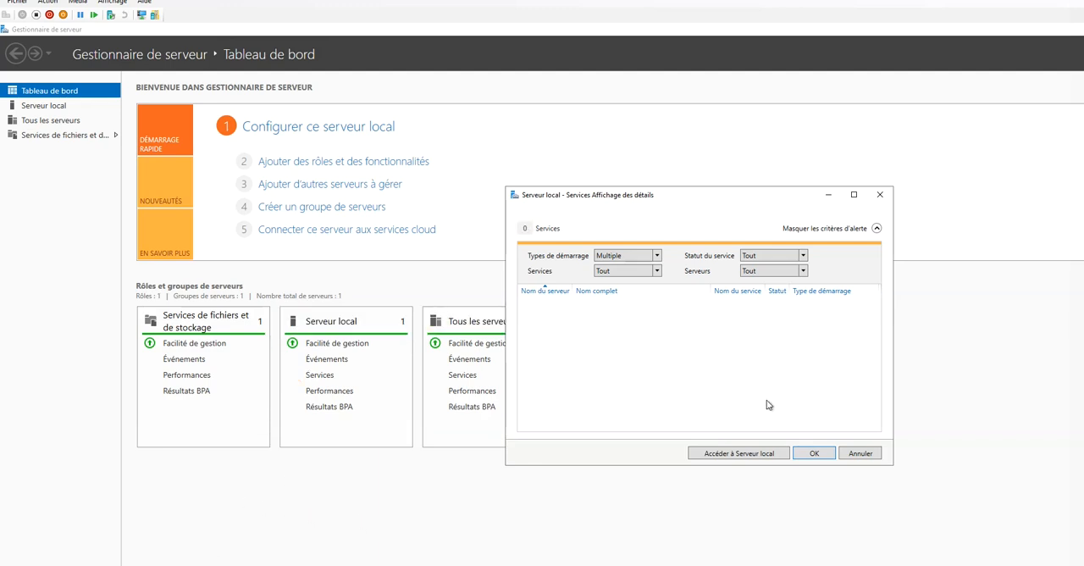
Close the local server's Services details dialog and open the local server properties from the dashboard
click(826, 453)
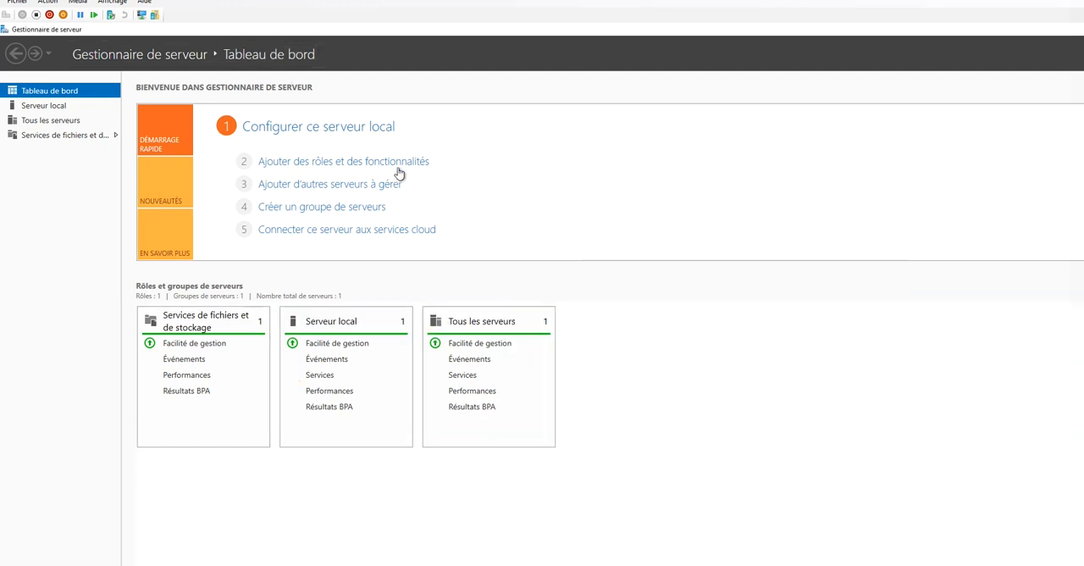
click(347, 127)
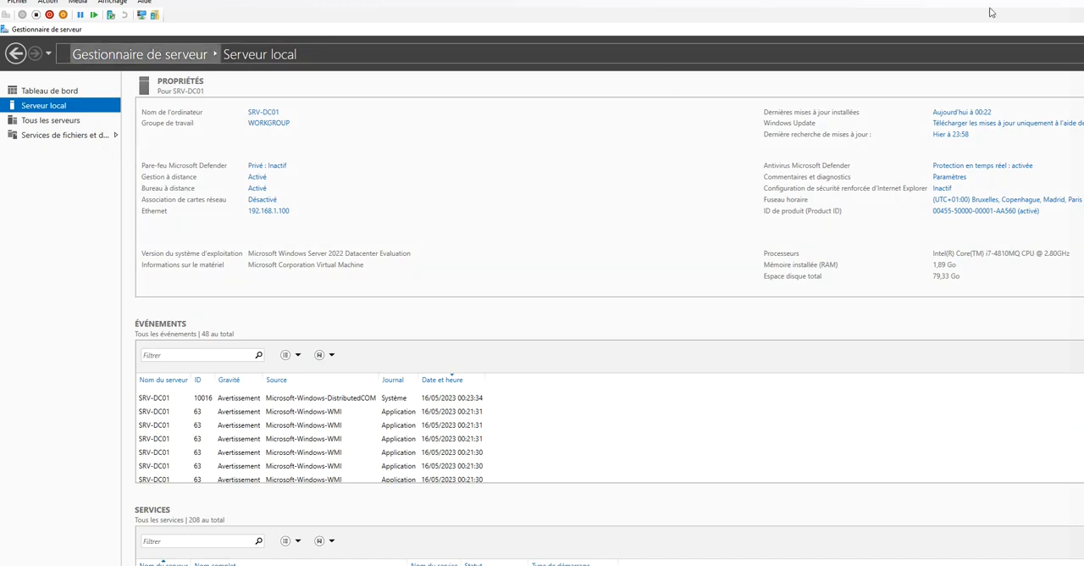
Restore the virtual machine connection window and maximize it again so the whole guest desktop fits the screen
double_click(954, 2)
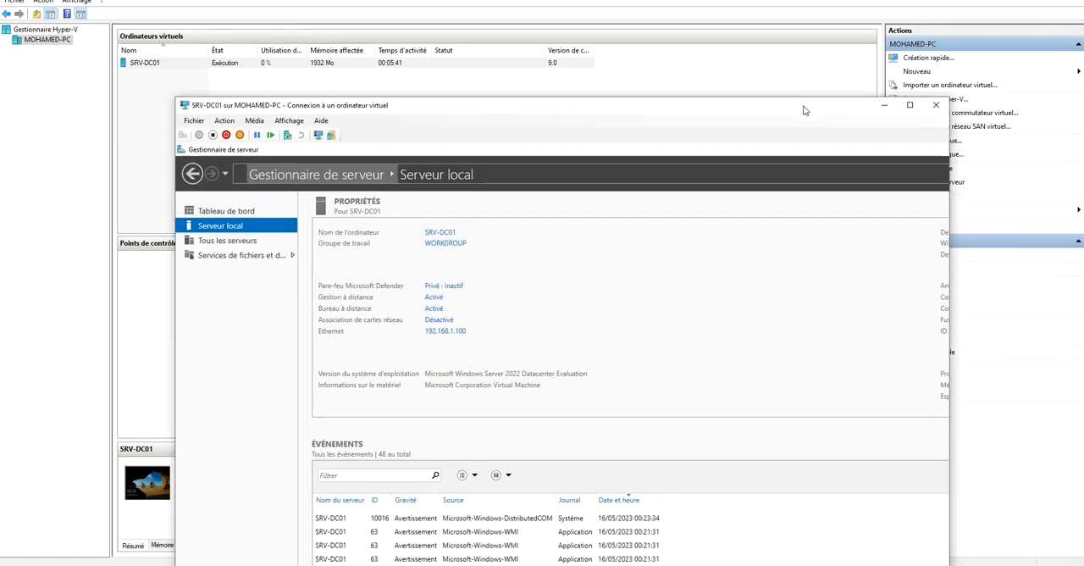
drag(738, 24, 764, 1)
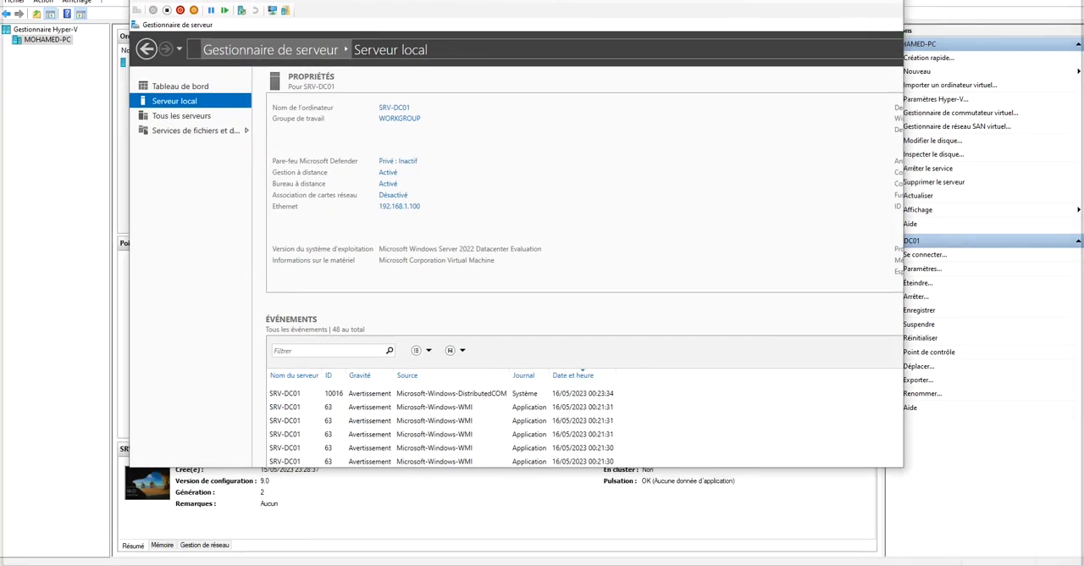
drag(764, 2, 798, 2)
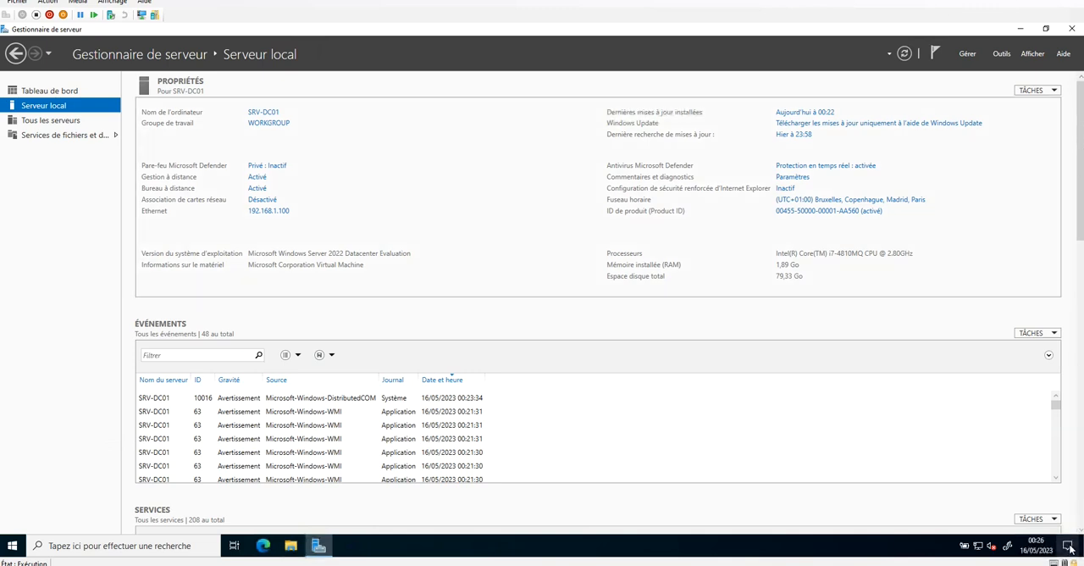
Open a Command Prompt and ping 8.8.8.8 to test Internet connectivity
click(98, 545)
text(cmd)
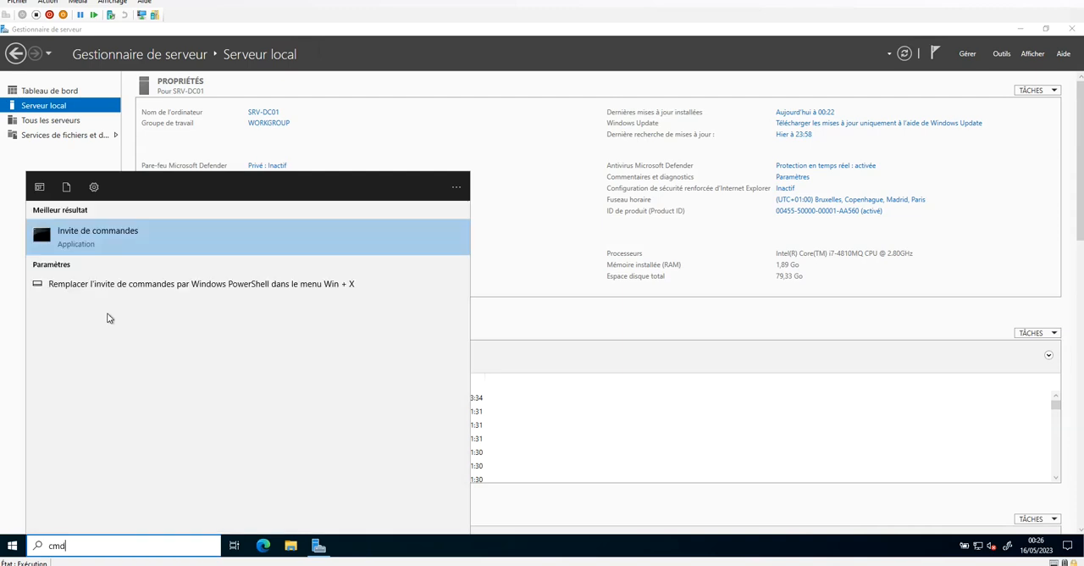
key(Return)
text(ping )
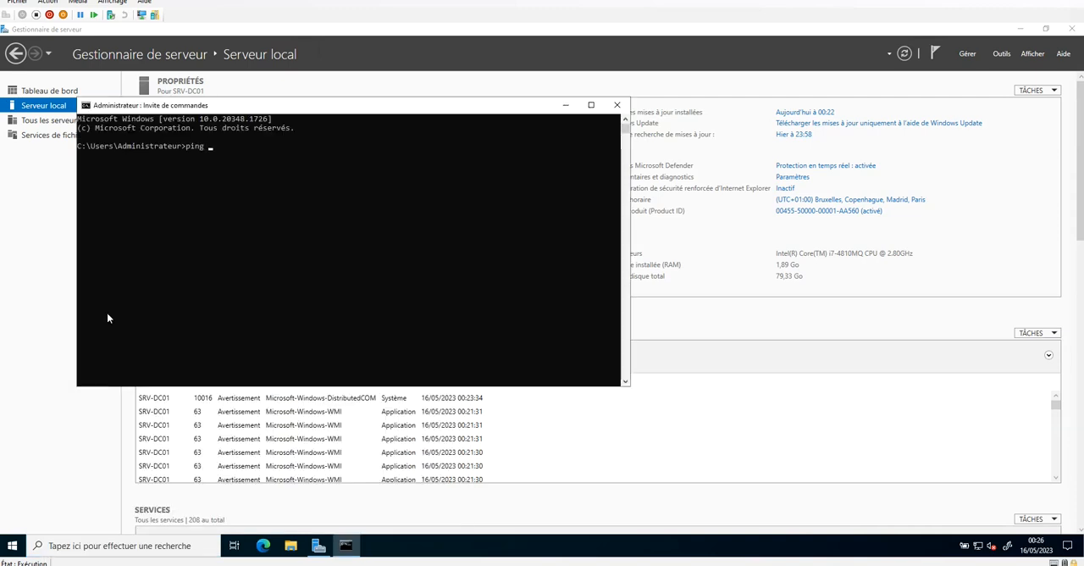
text(8.8.8.8)
key(Return)
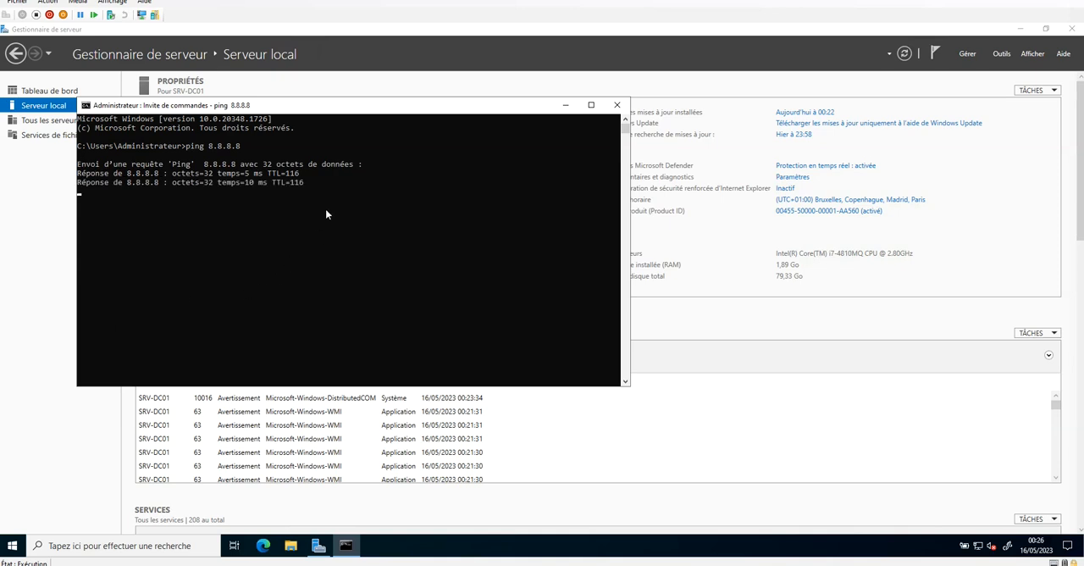
Review the local server's properties, events, services and performance sections, and minimize Server Manager
click(693, 289)
scroll(378, 337, down, 2)
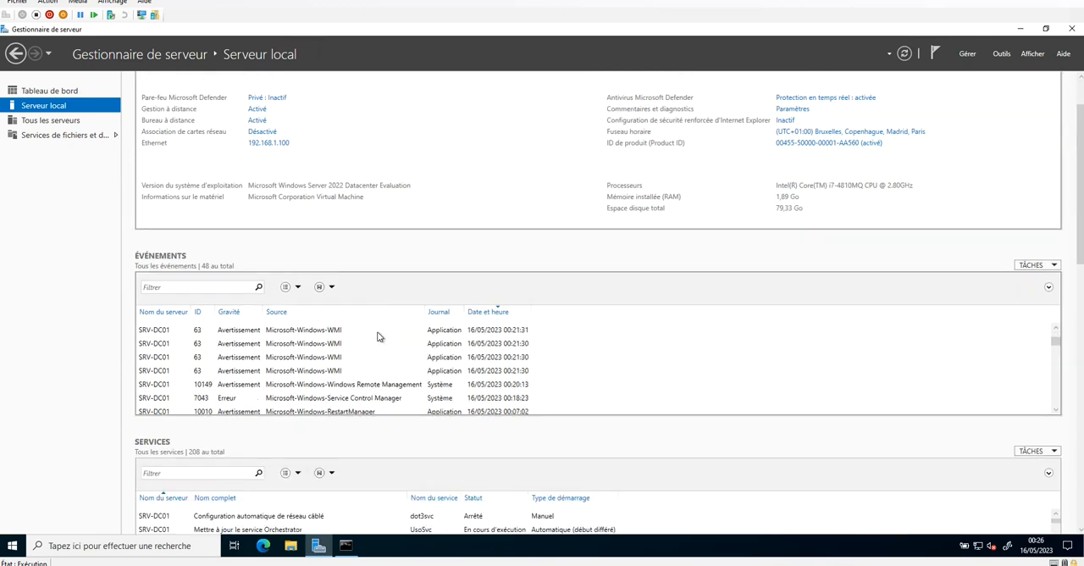
scroll(273, 362, down, 5)
scroll(273, 359, up, 5)
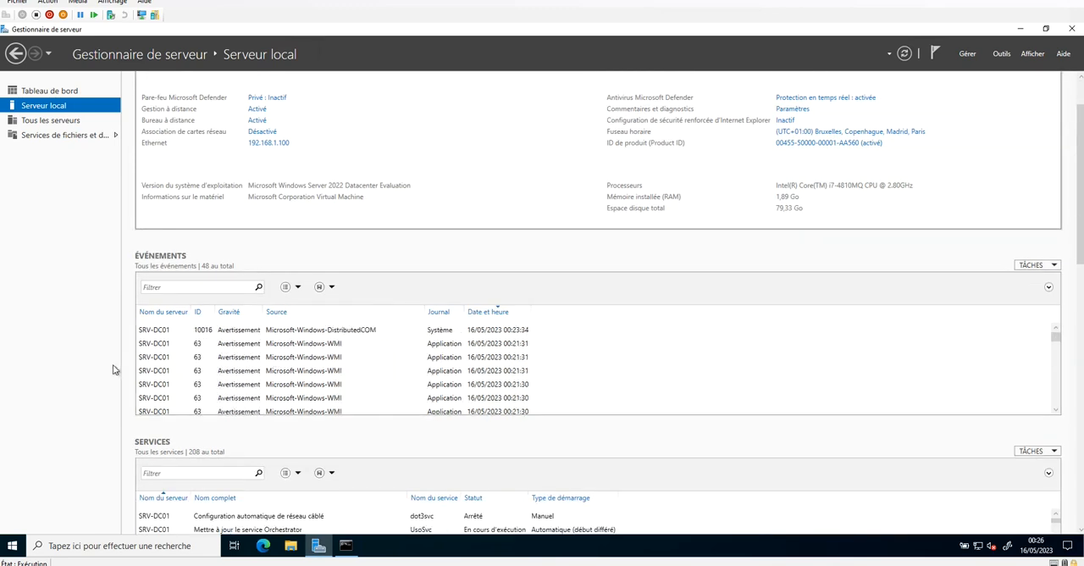
scroll(1078, 243, down, 15)
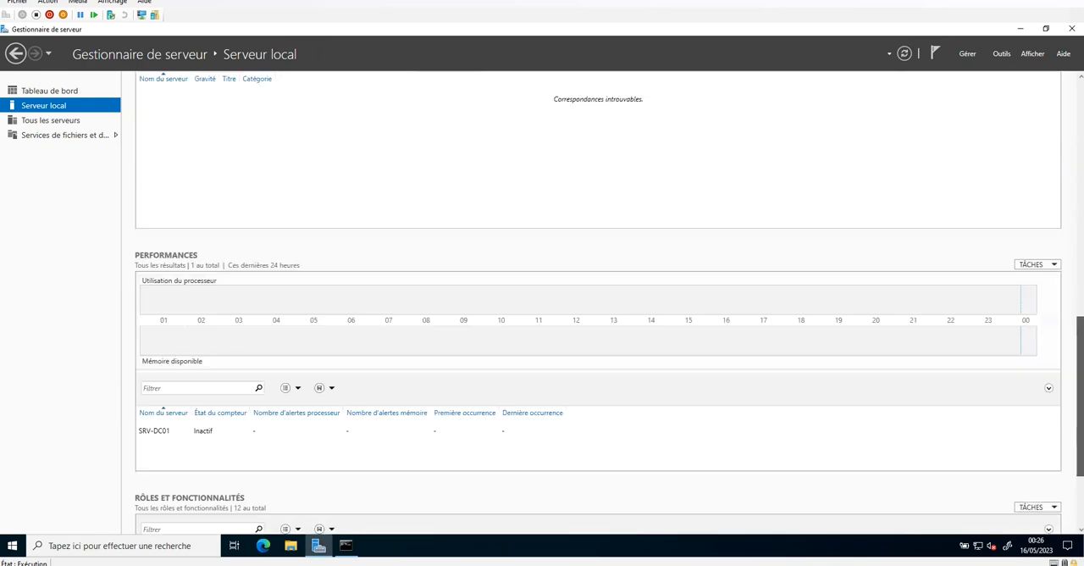
scroll(1072, 141, up, 15)
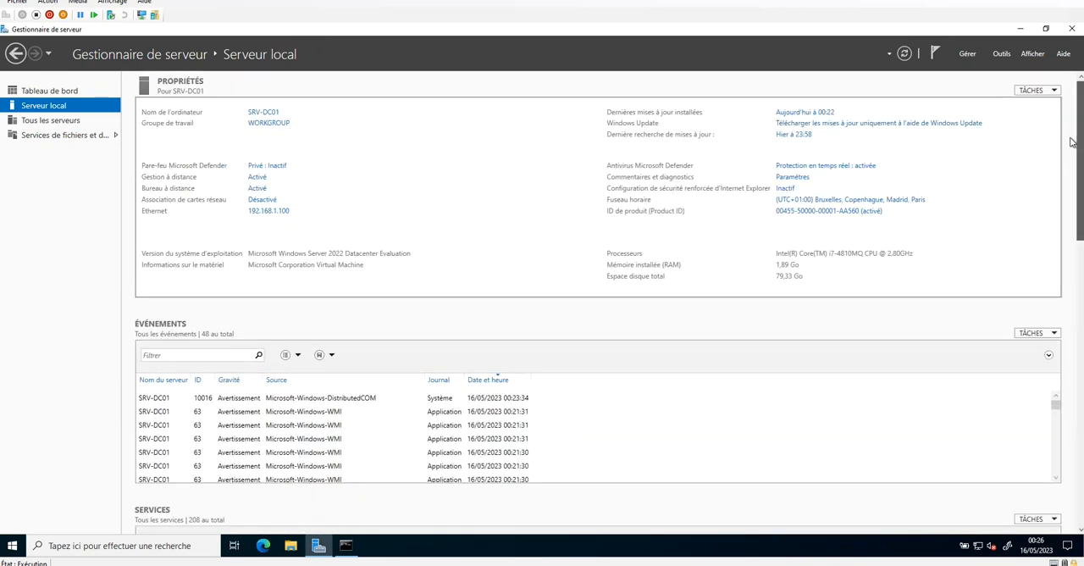
click(1021, 29)
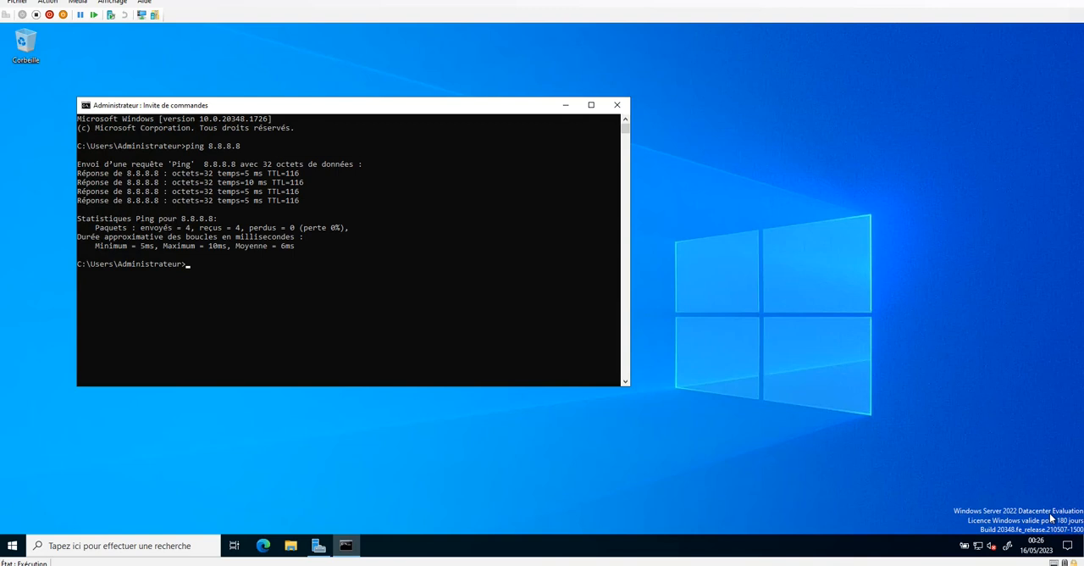
Try to run slmgr -ipk in the Command Prompt without supplying a product key
click(262, 291)
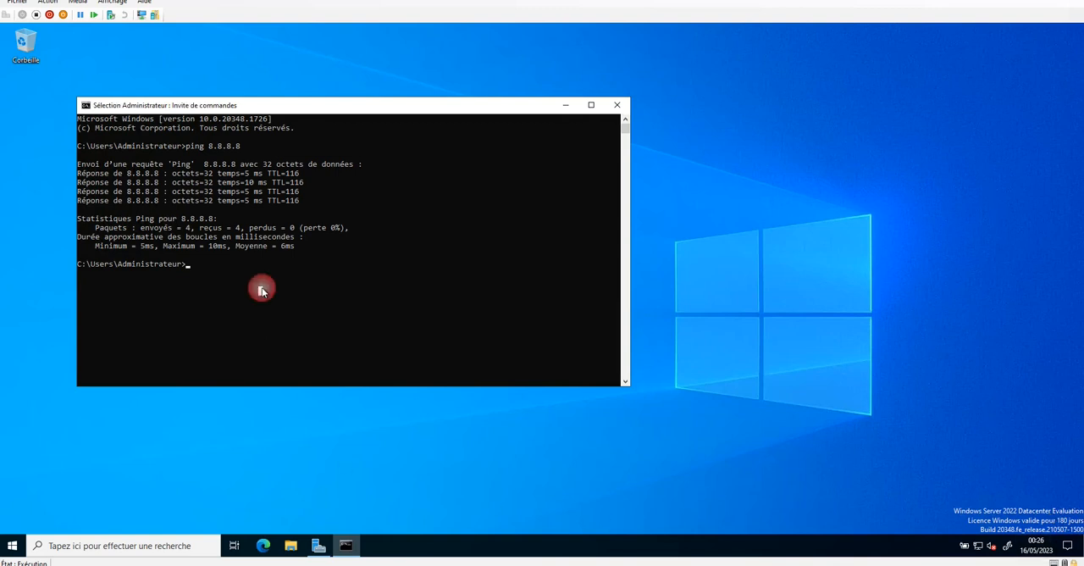
key(Return)
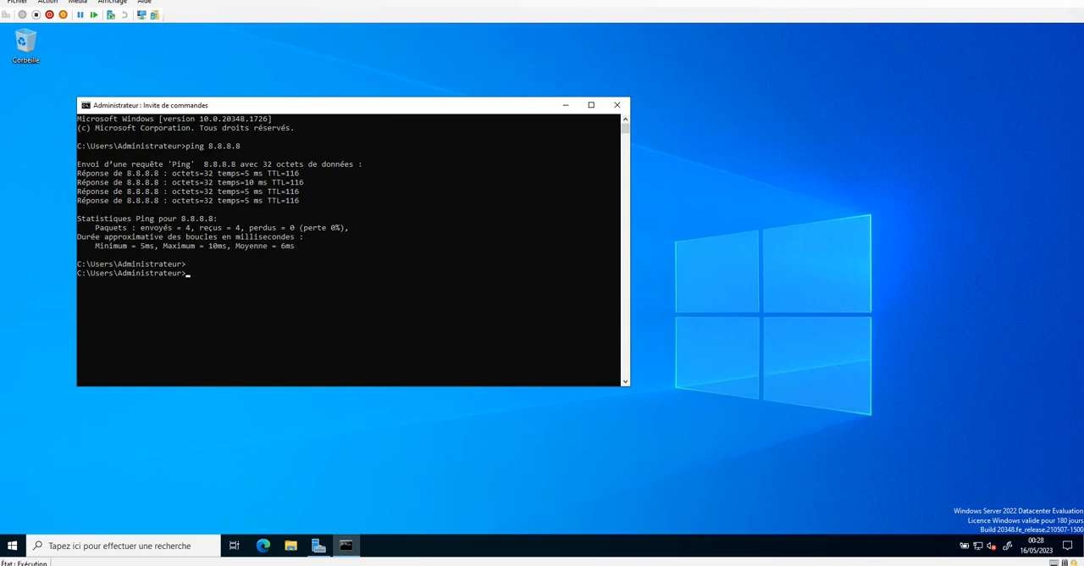
key(Return)
text(slmgt)
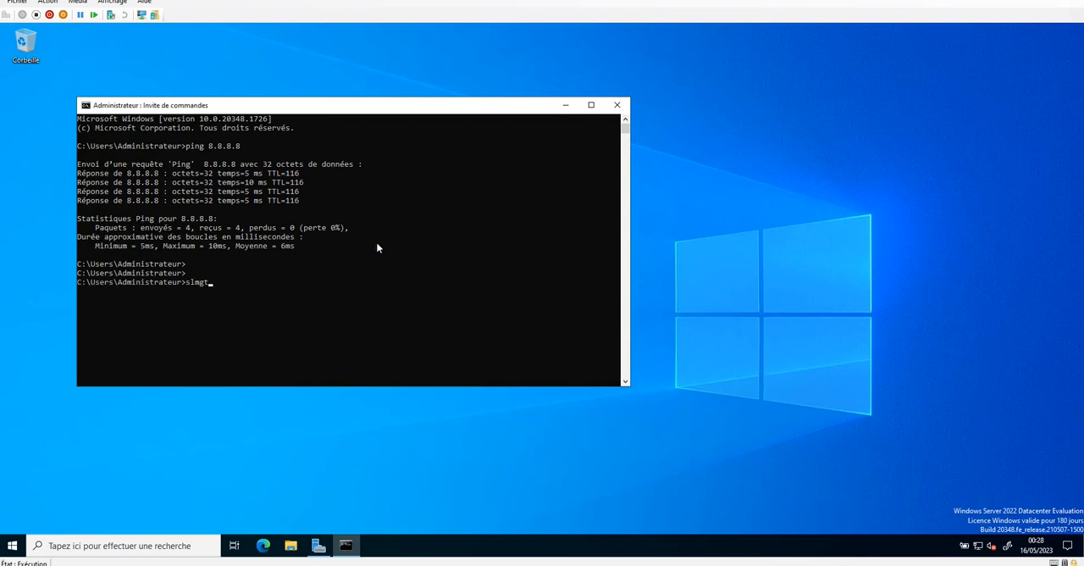
key(BackSpace)
text(r -ipk)
click(304, 296)
right_click(268, 284)
right_click(253, 286)
click(234, 280)
right_click(246, 282)
key(Return)
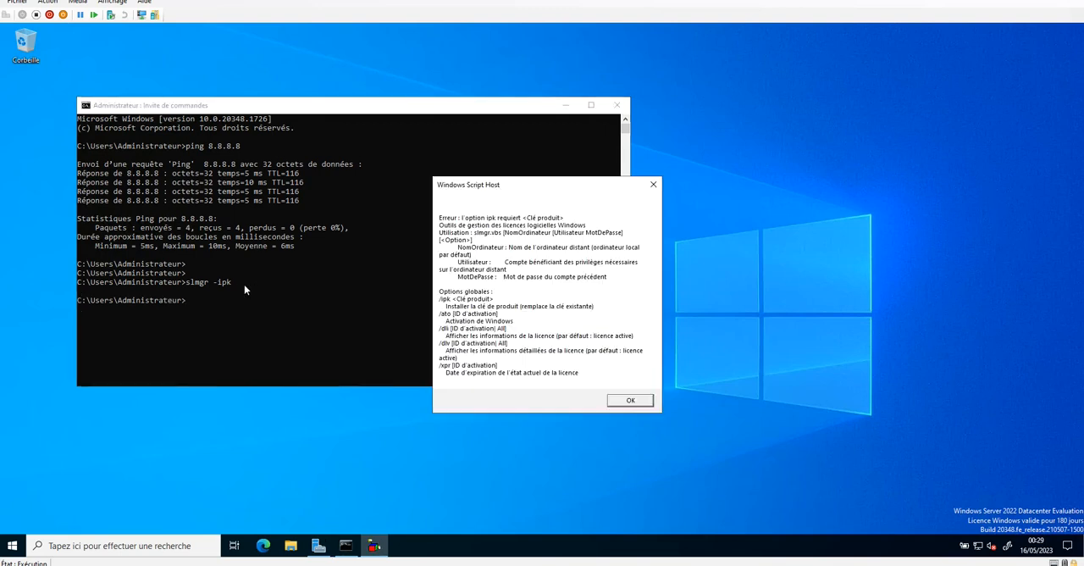
Dismiss the series of Windows Script Host messages describing the slmgr options
click(632, 401)
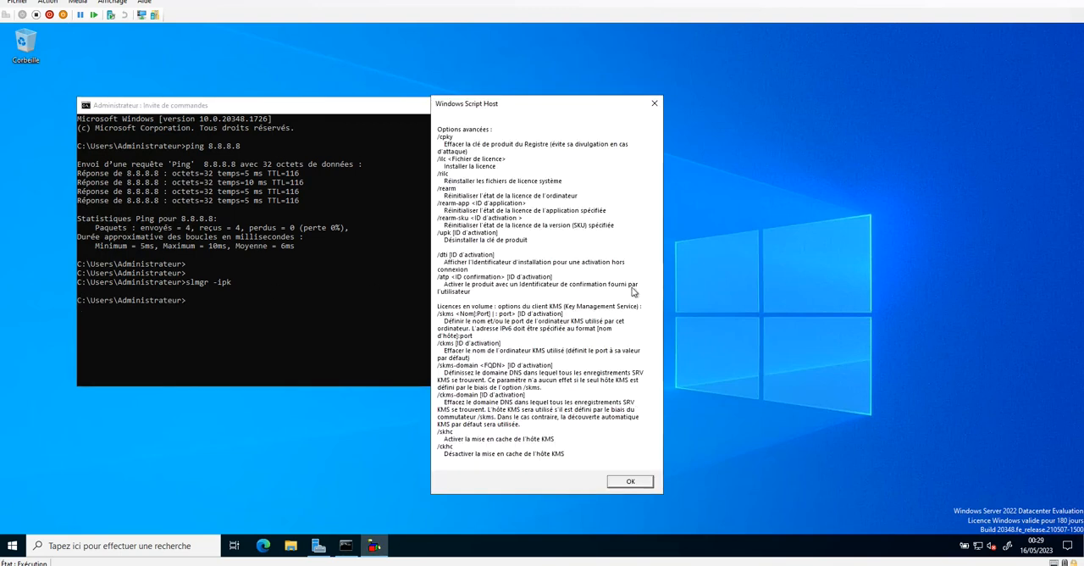
click(631, 480)
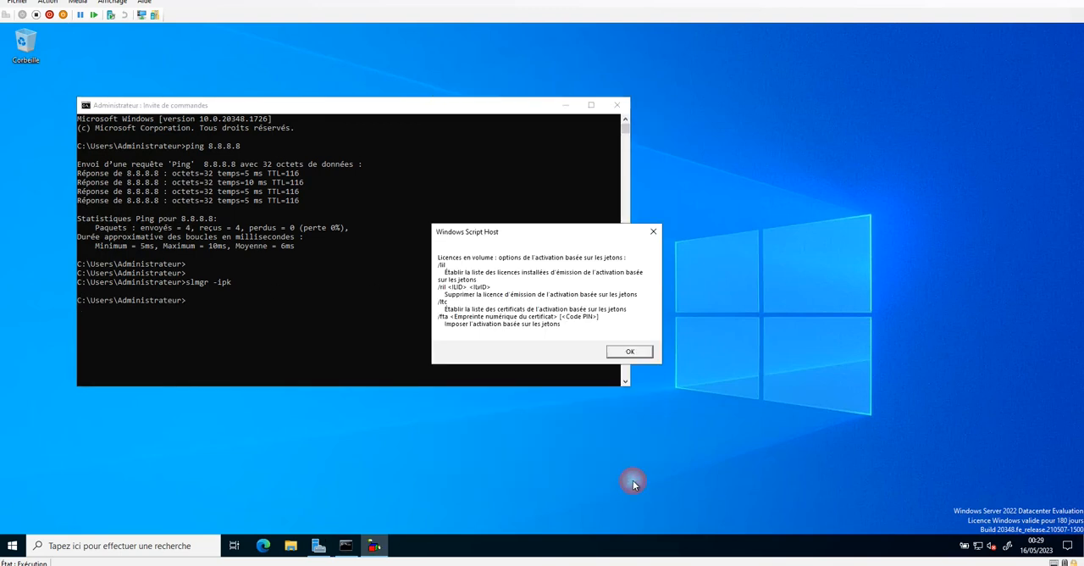
click(631, 352)
key(Return)
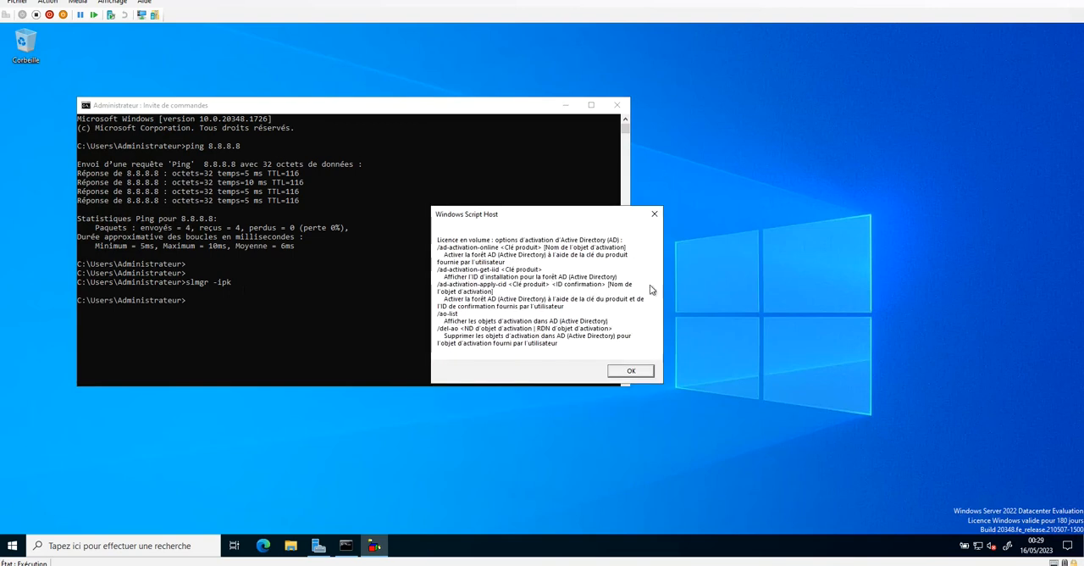
click(654, 214)
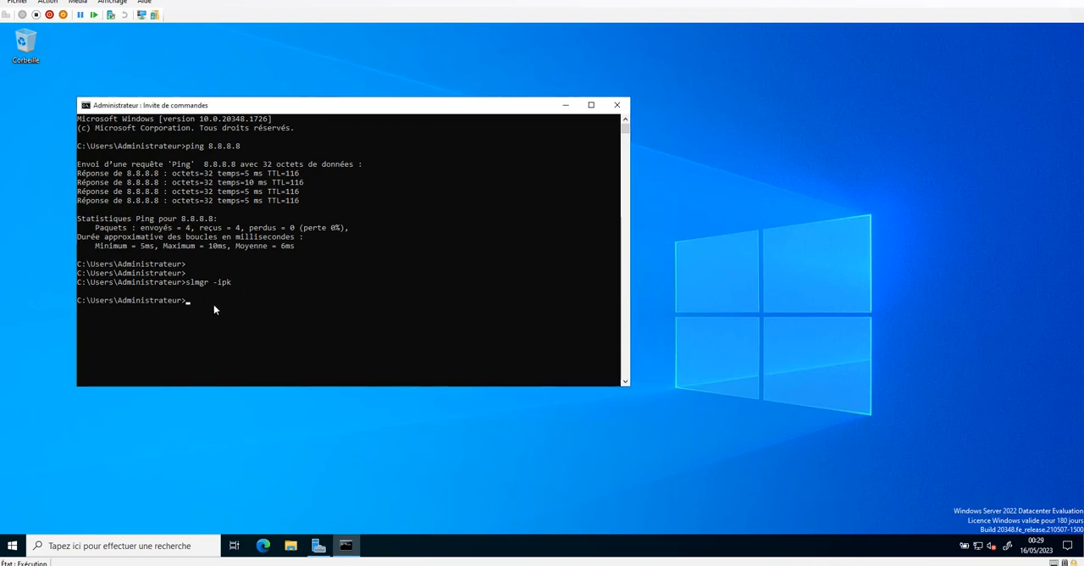
Try to install the Windows Server product key by running slmgr -ipk with the key, and dismiss the resulting message
key(Return)
key(Return)
key(Up)
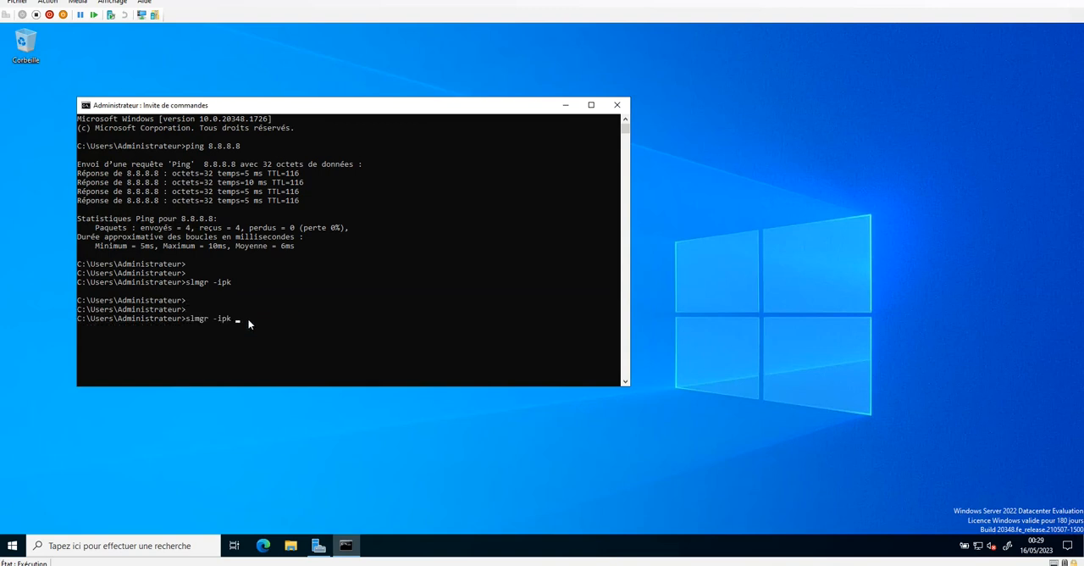
click(249, 317)
key(Return)
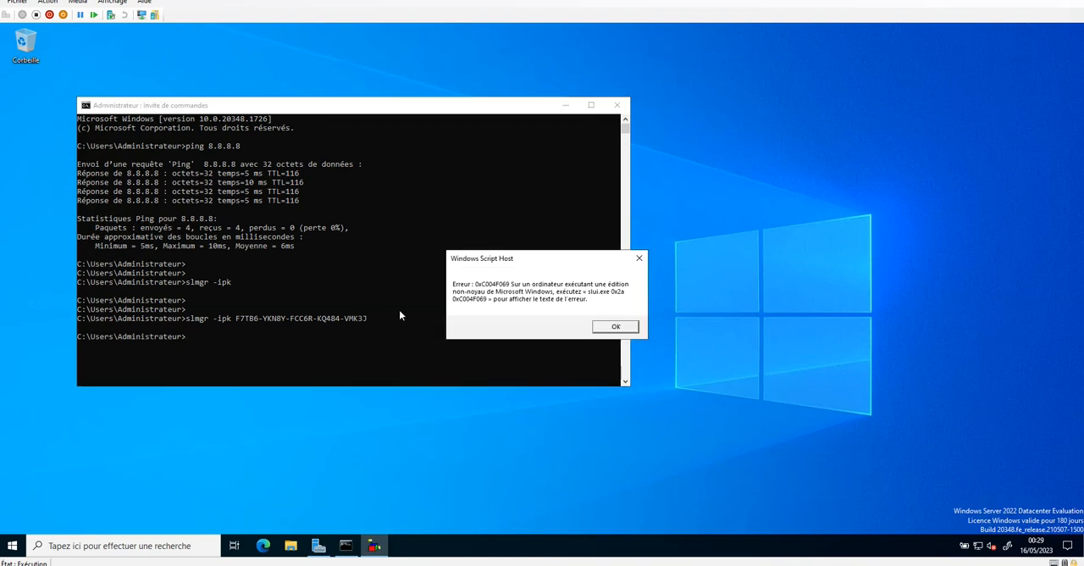
click(616, 326)
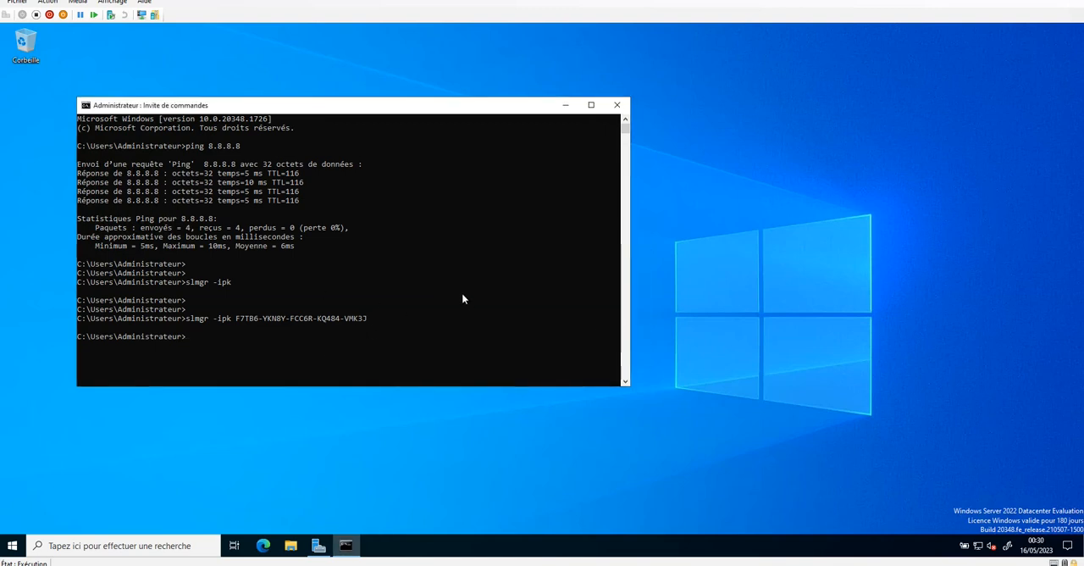
key(Return)
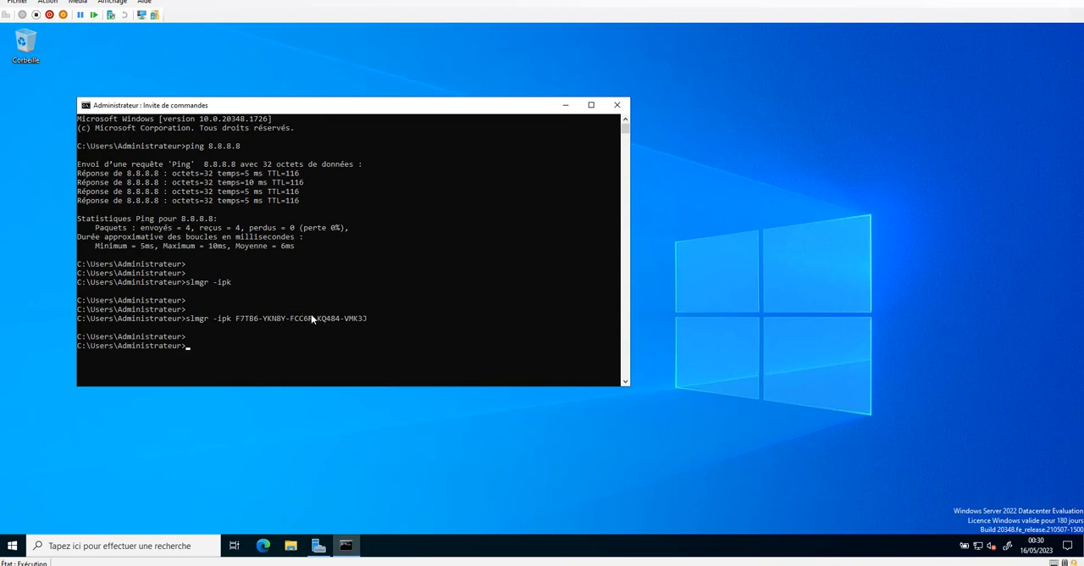
Check the product key in the earlier command, and try again to install it with the same slmgr -ipk command
drag(237, 317, 365, 321)
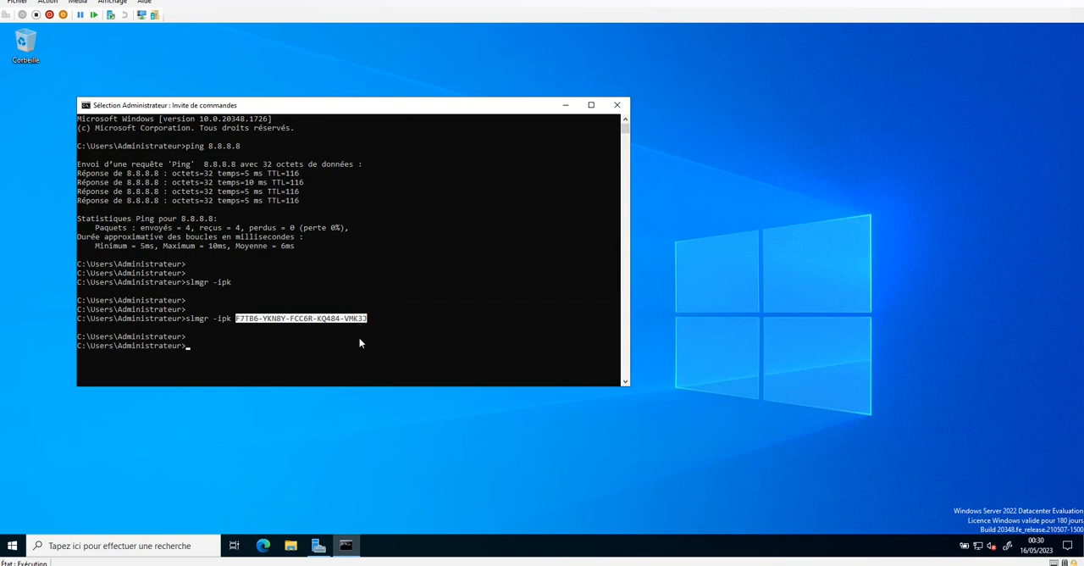
click(375, 319)
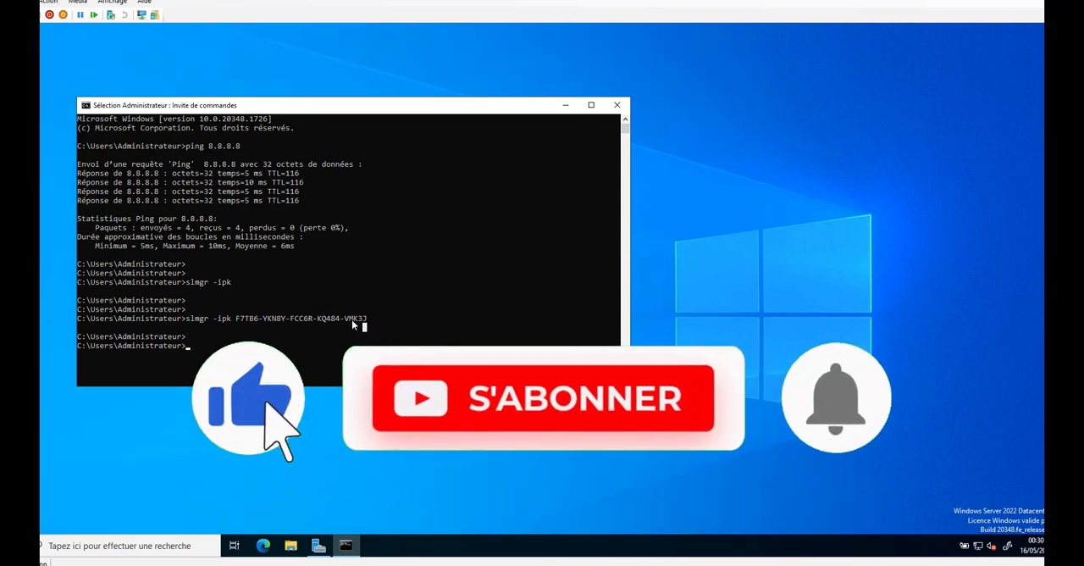
key(Return)
key(Return)
key(Return)
key(Up)
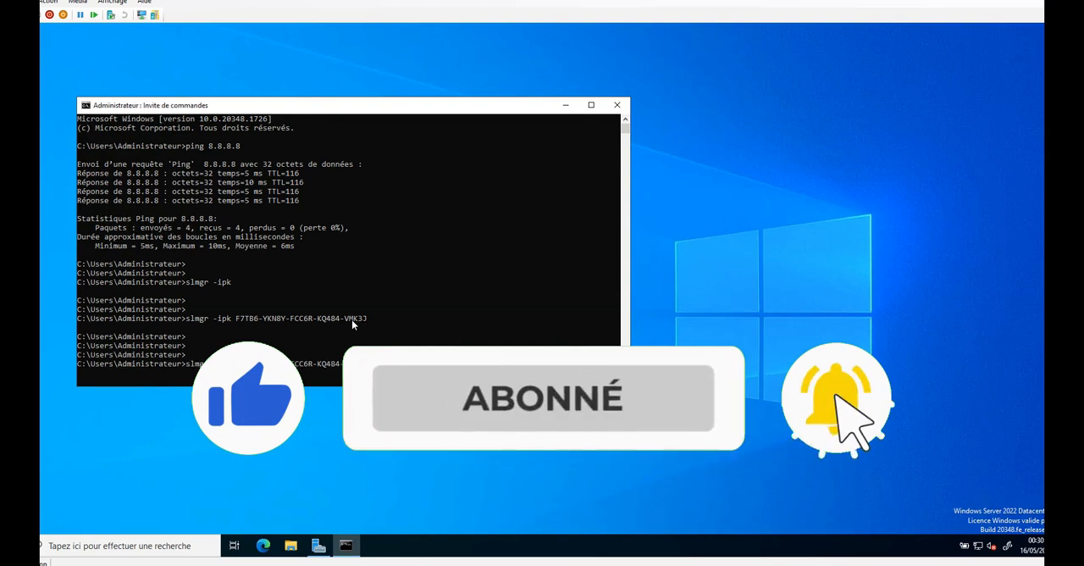
key(Return)
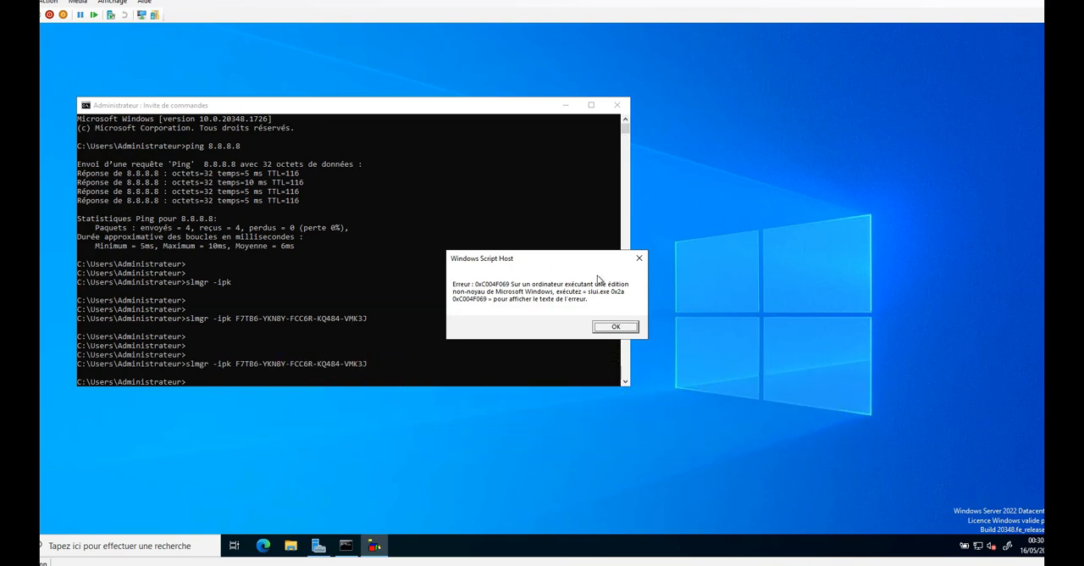
click(615, 327)
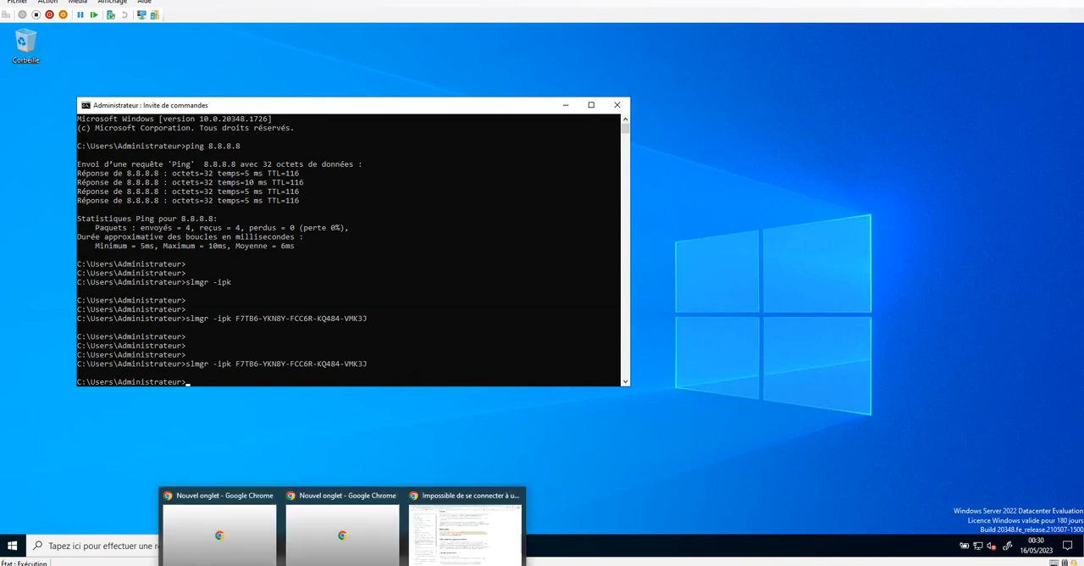
Switch to Chrome and look up the Windows Server 2022 AVMA keys on the Microsoft Learn automatic virtual machine activation page
click(476, 526)
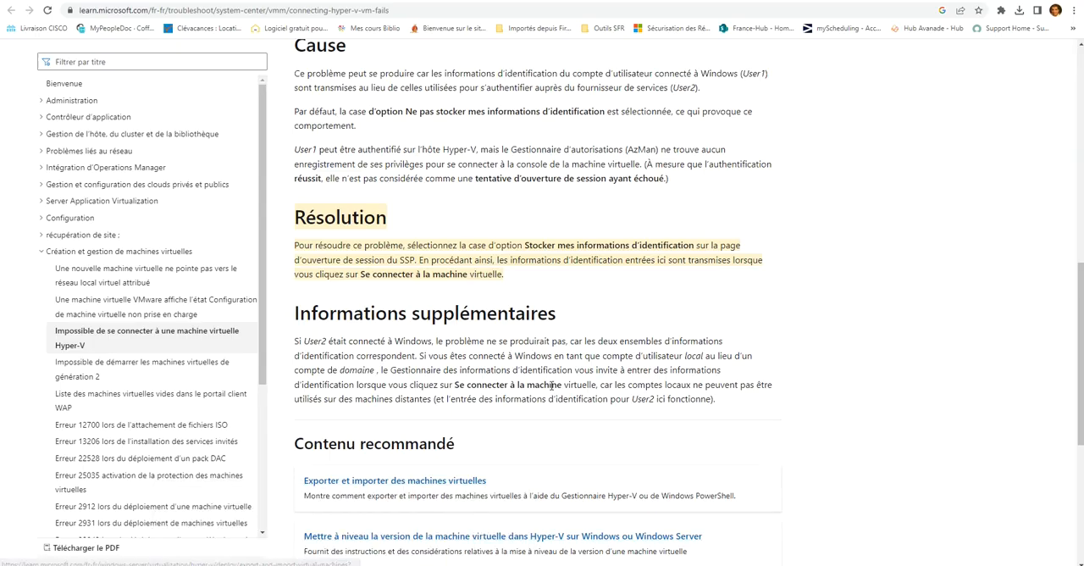
scroll(556, 381, up, 7)
scroll(559, 385, down, 7)
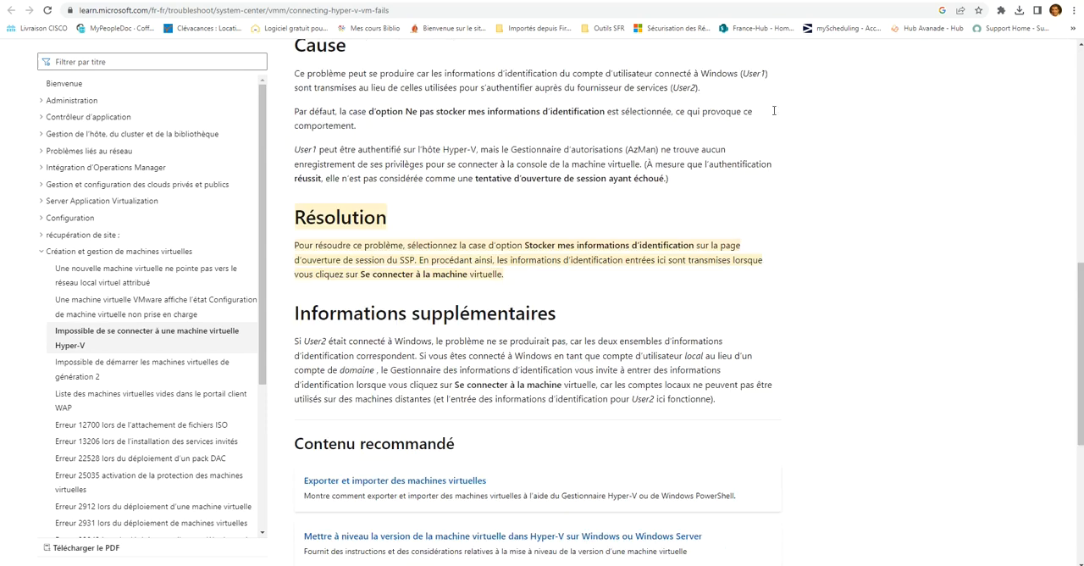
click(745, 0)
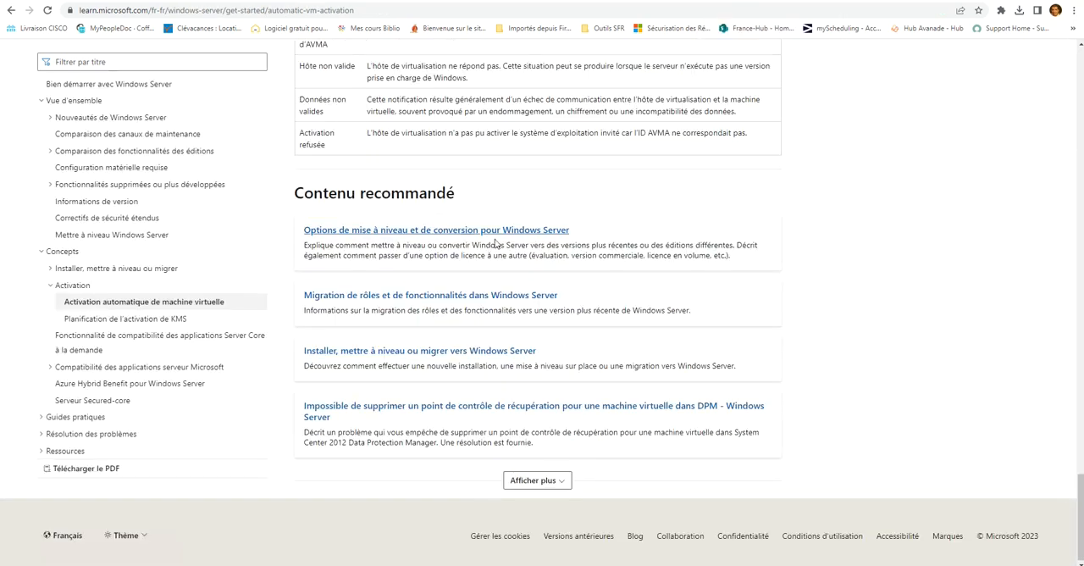
scroll(493, 233, up, 9)
scroll(493, 230, up, 8)
scroll(495, 217, down, 4)
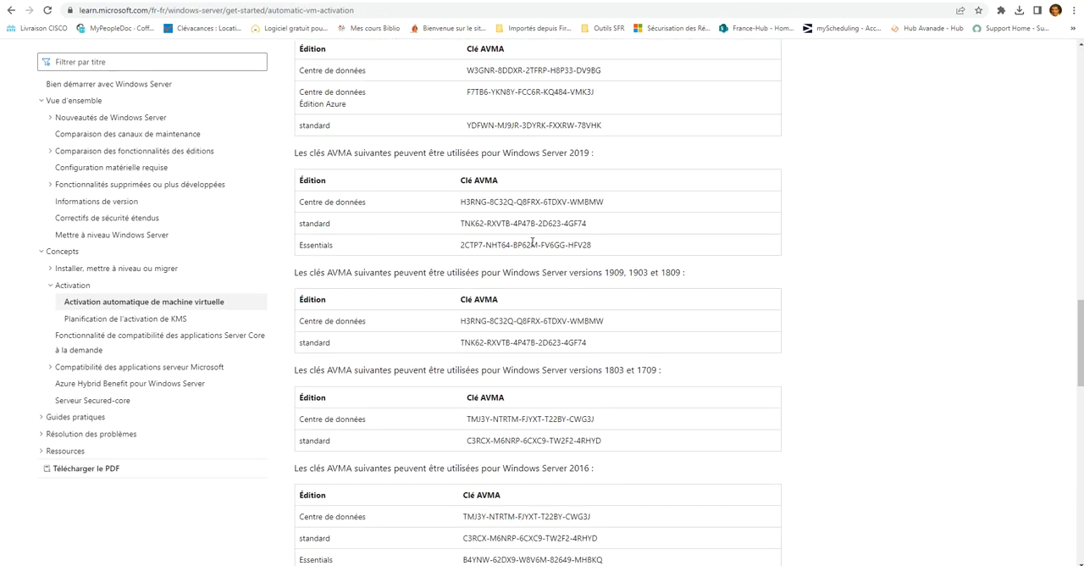
scroll(495, 218, up, 3)
scroll(381, 241, down, 3)
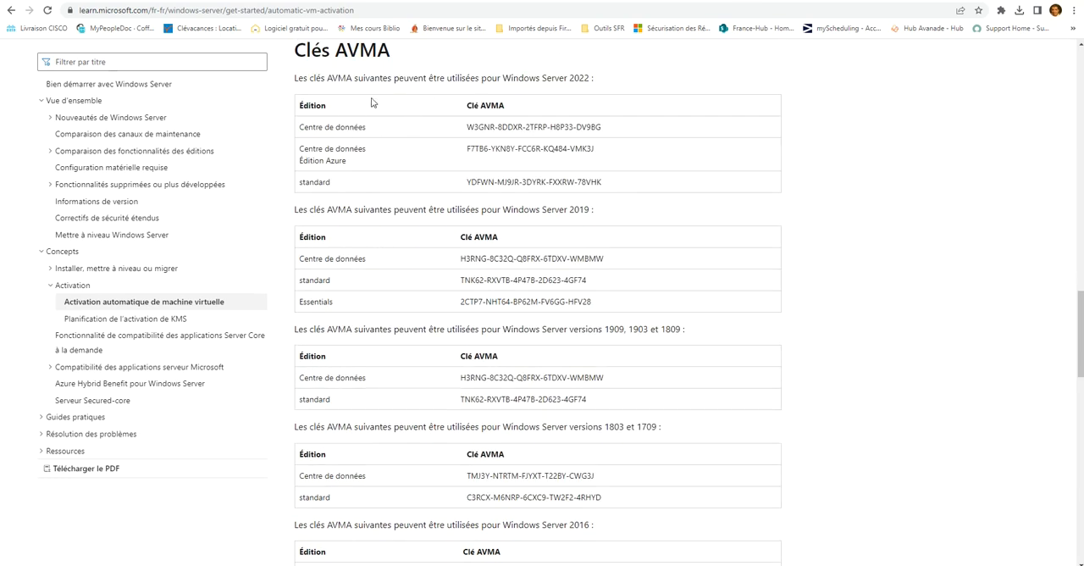
Examine the Windows Server 2022 AVMA keys table and the AVMA implementation instructions on the Microsoft Learn page
drag(300, 127, 622, 189)
click(623, 189)
scroll(559, 170, up, 12)
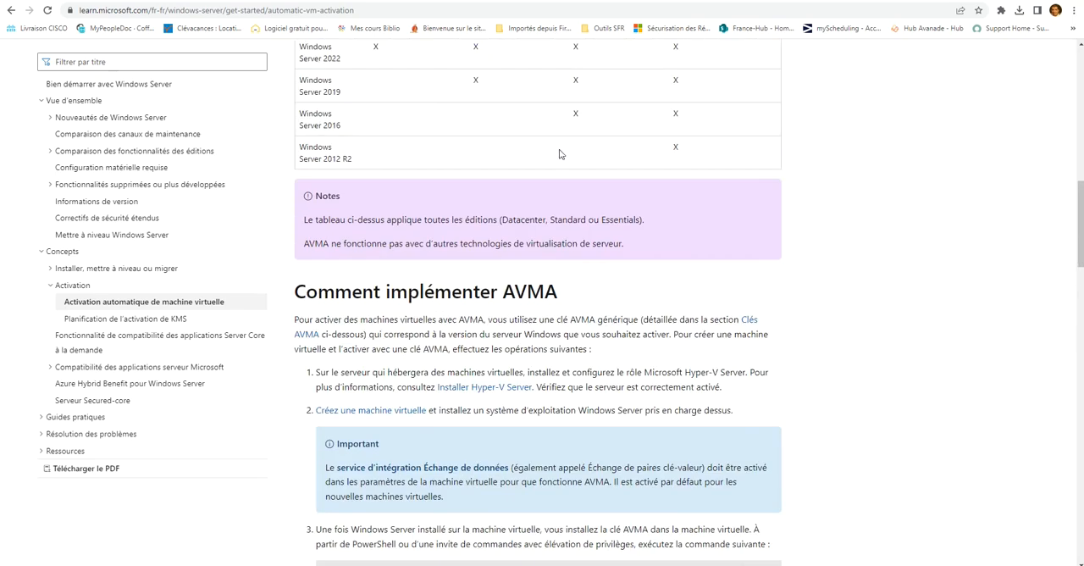
scroll(559, 155, up, 6)
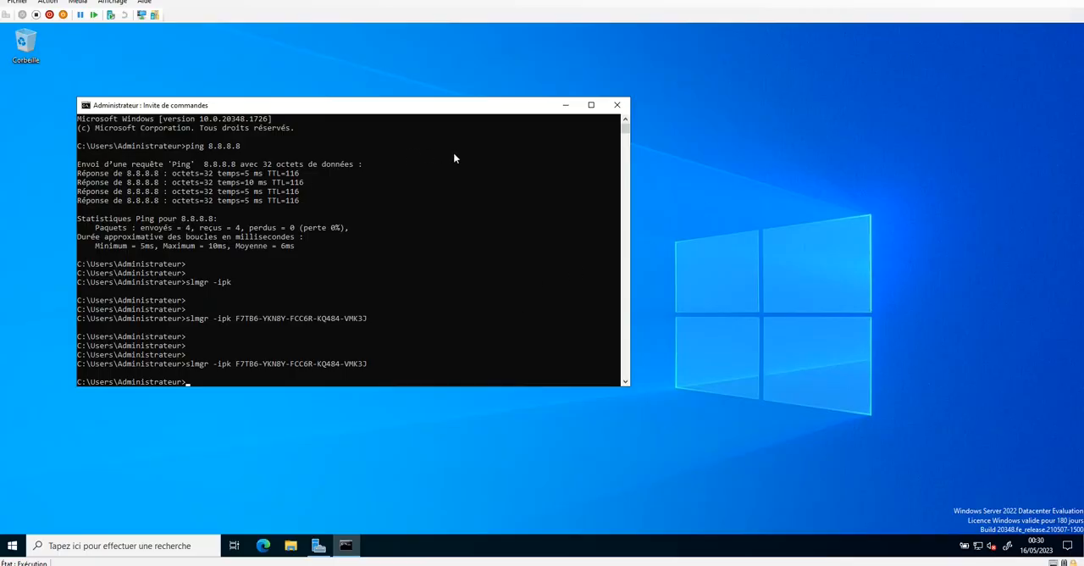
Switch back to the virtual machine, run slmgr -rearm in Command Prompt to reset the evaluation licence, and close the window after dismissing the message
click(445, 272)
key(Return)
key(Return)
key(Return)
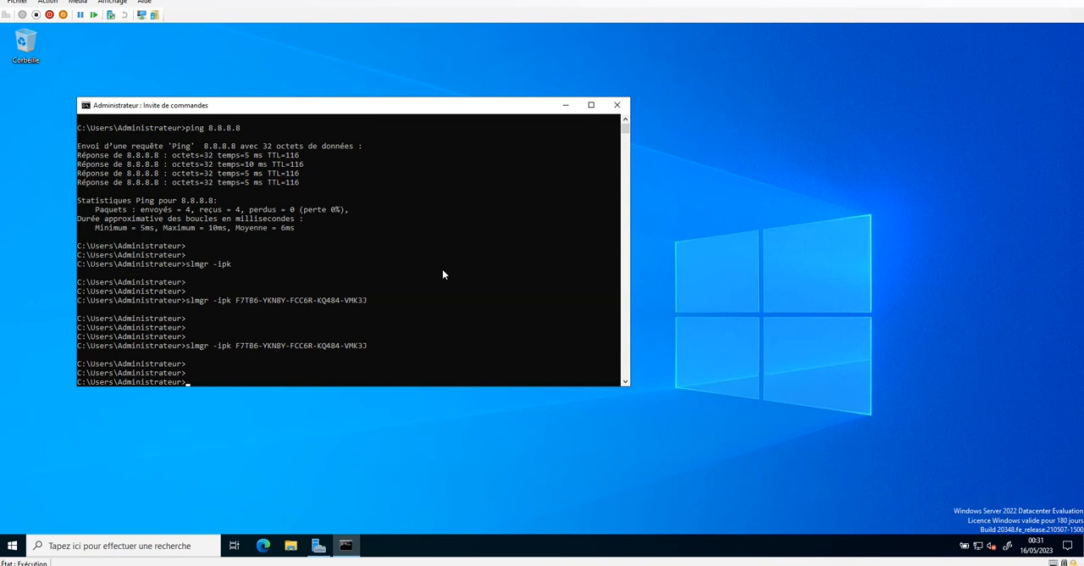
text(sLMGR)
key(BackSpace)
key(BackSpace)
key(BackSpace)
key(BackSpace)
key(BackSpace)
text(slmgr -rearm)
key(Return)
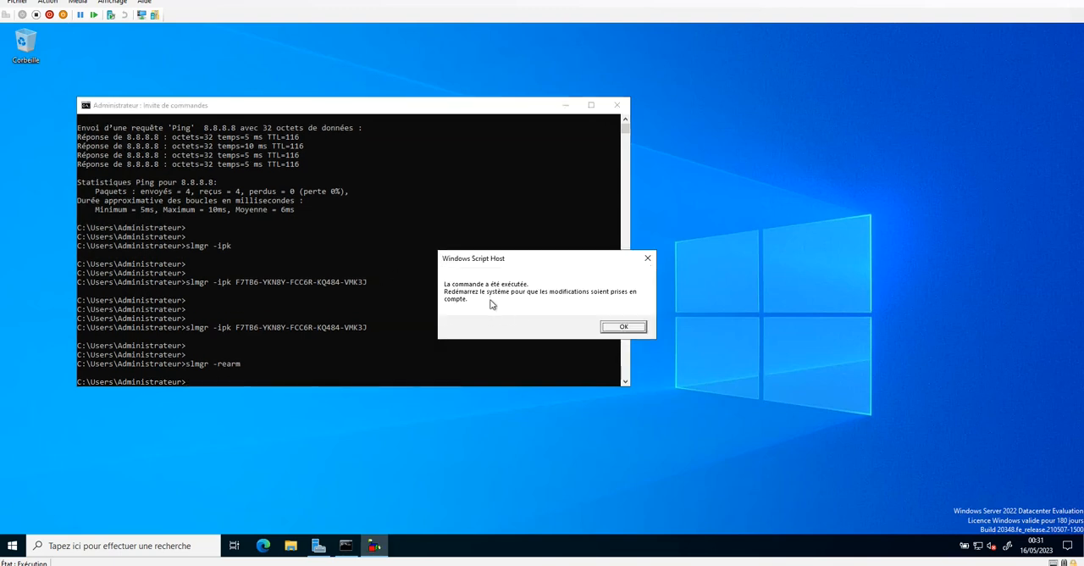
click(639, 327)
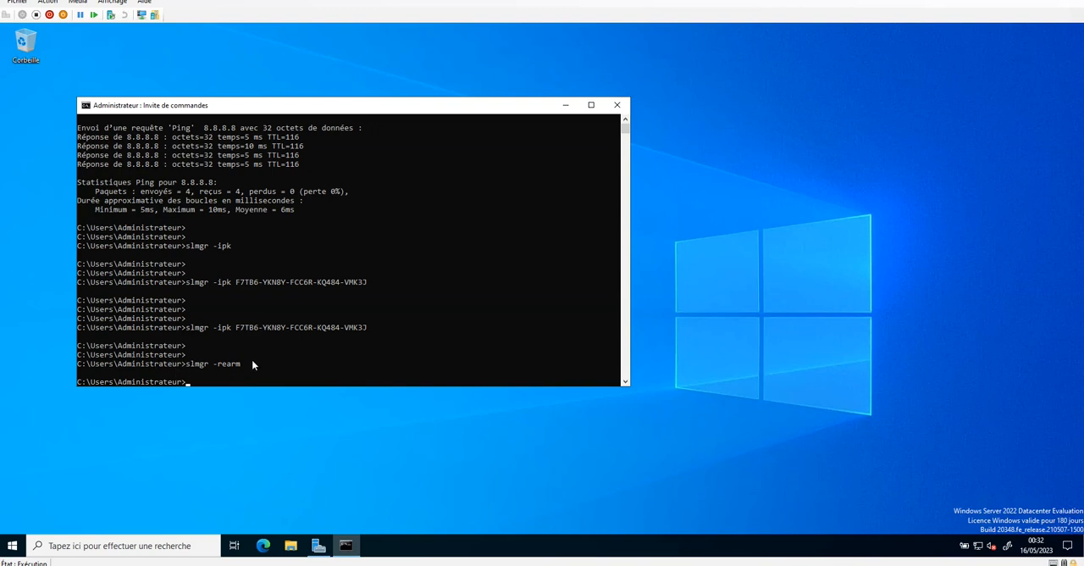
click(617, 105)
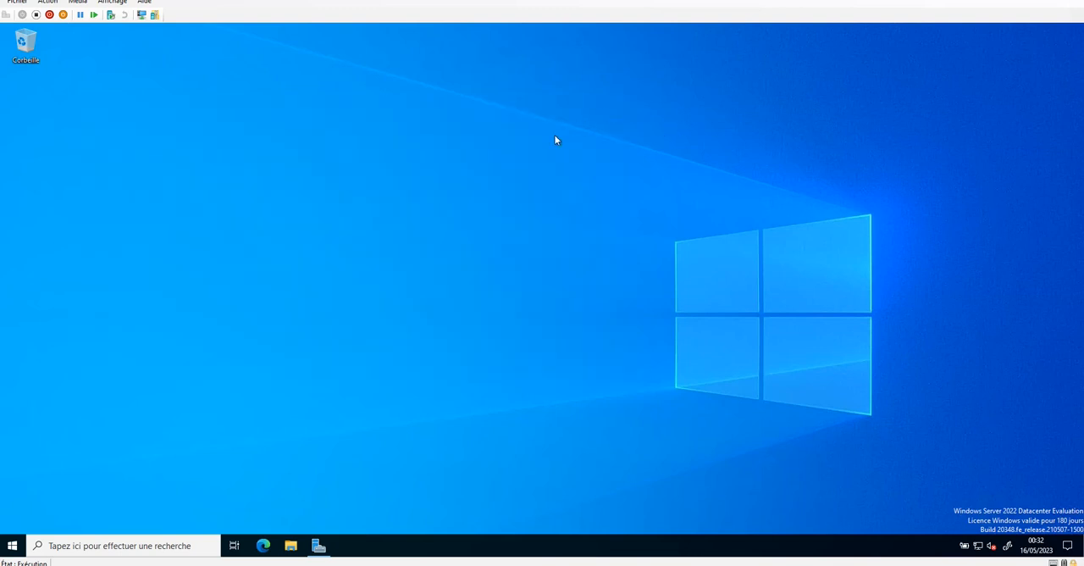